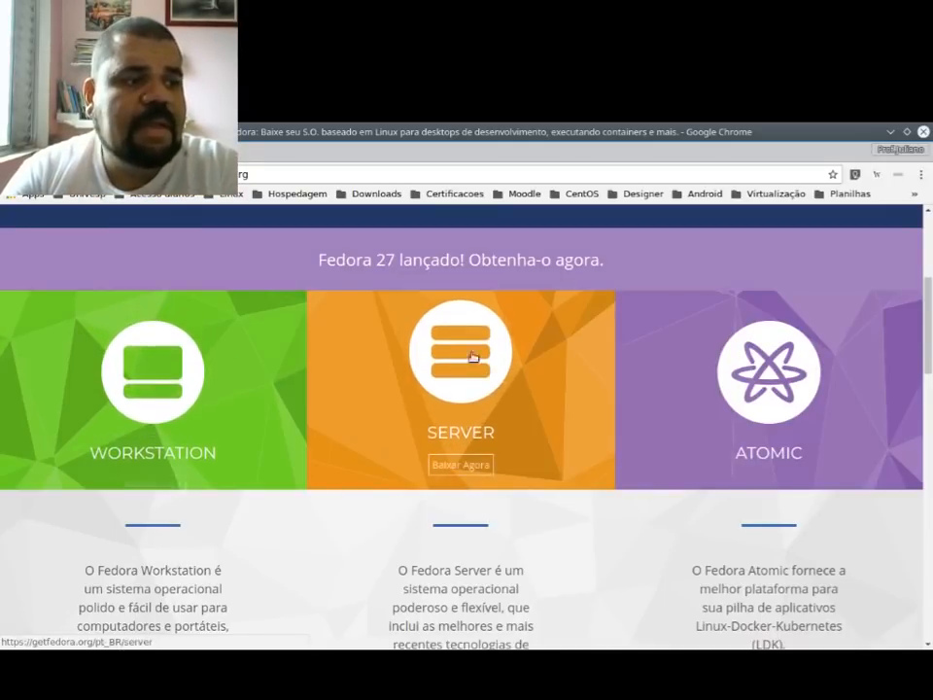
Step: Review the Fedora editions, open the Fedora 27 Workstation download page, and put the browser window away
{"action": "scroll", "coordinate": [95, 395], "scroll_direction": "down", "scroll_amount": 1}
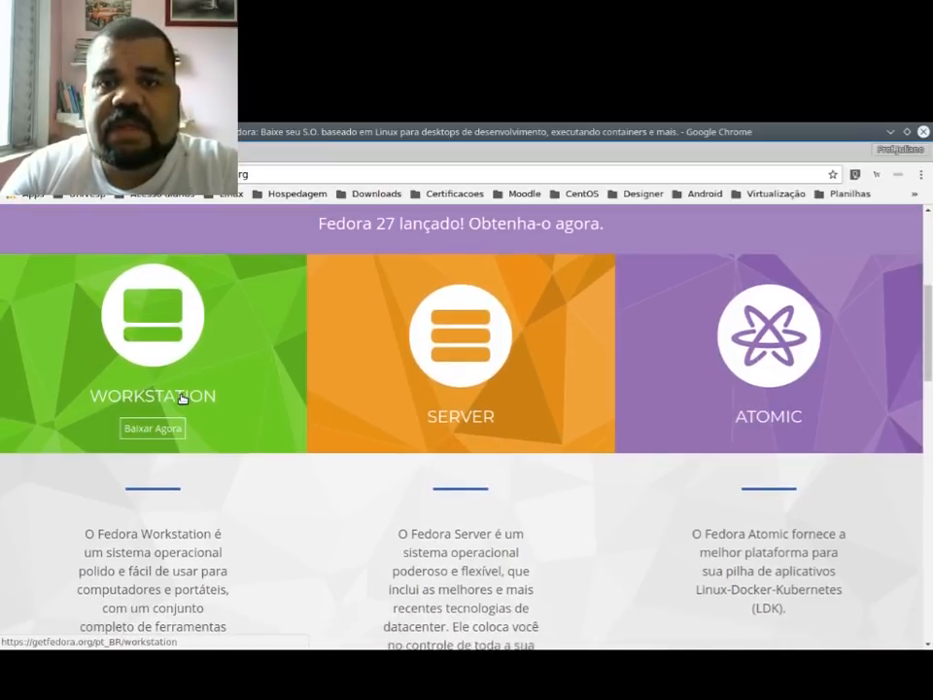
{"action": "scroll", "coordinate": [181, 398], "scroll_direction": "down", "scroll_amount": 3}
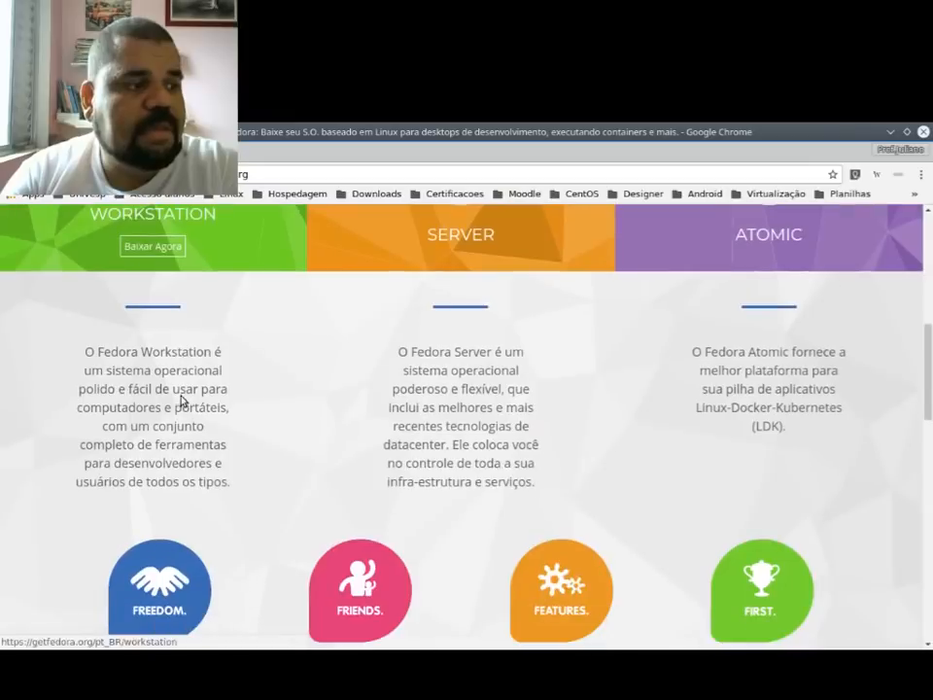
{"action": "left_click", "coordinate": [175, 255]}
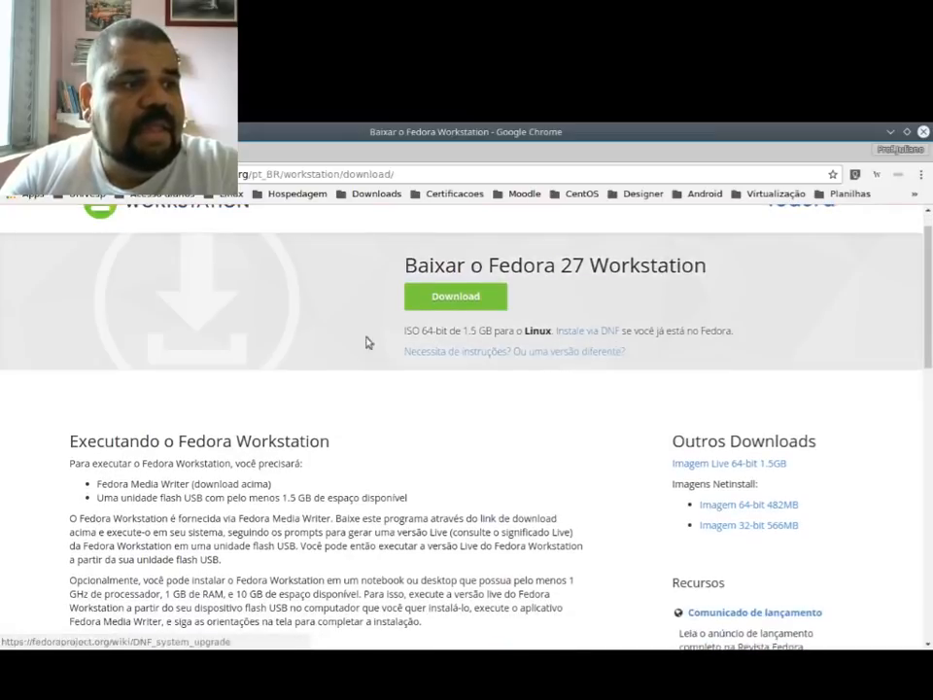
{"action": "scroll", "coordinate": [413, 463], "scroll_direction": "up", "scroll_amount": 1}
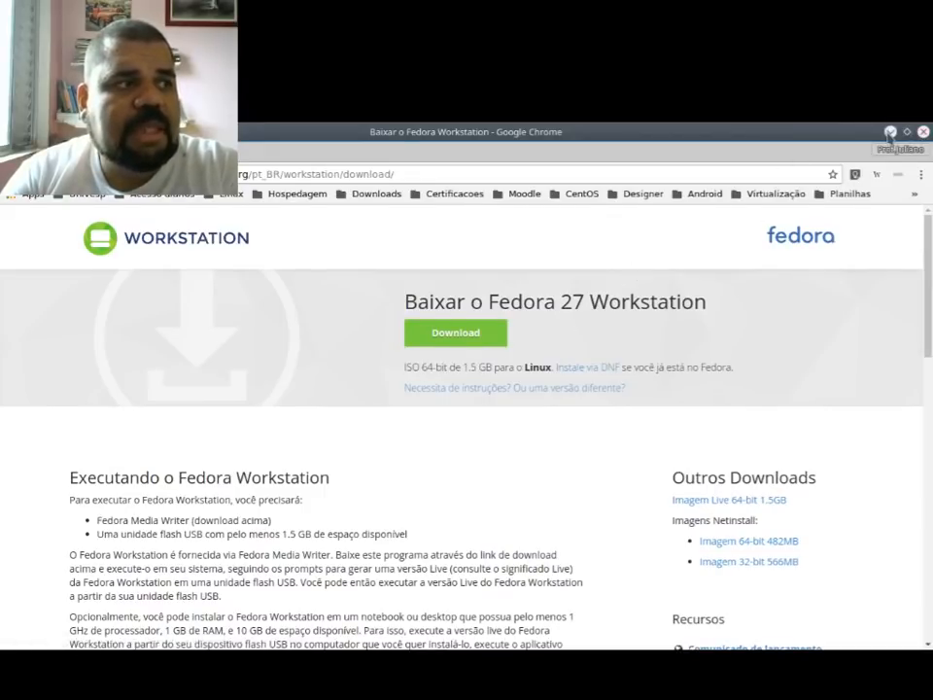
{"action": "left_click", "coordinate": [920, 133]}
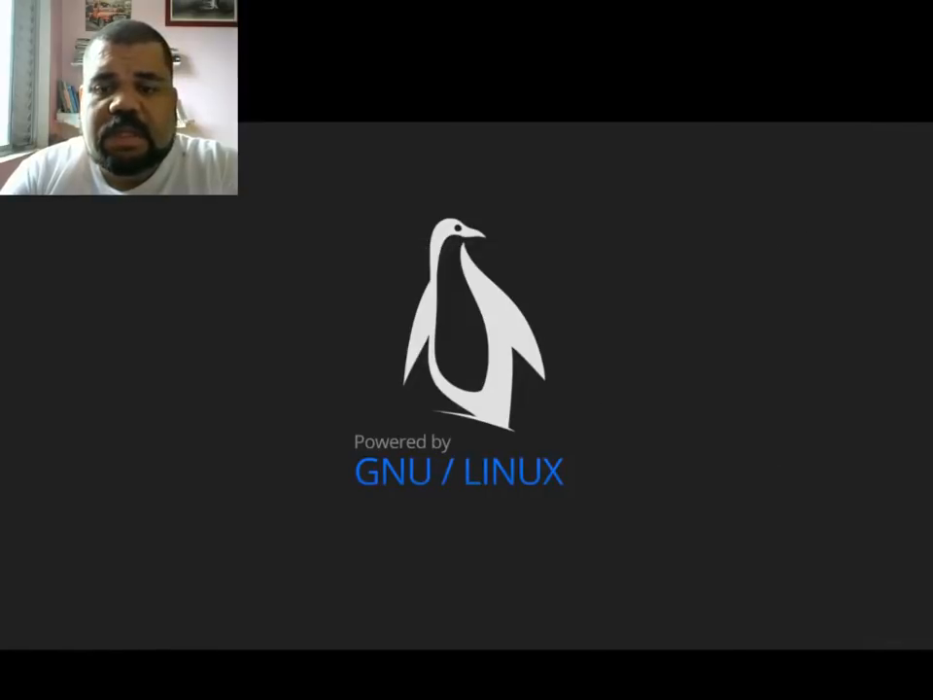
Step: Switch to VirtualBox and load Fedora-Workstation-Live-x86_64-27-1.6.iso into the Fedora machine's IDE optical drive
{"action": "key", "text": "alt+Tab"}
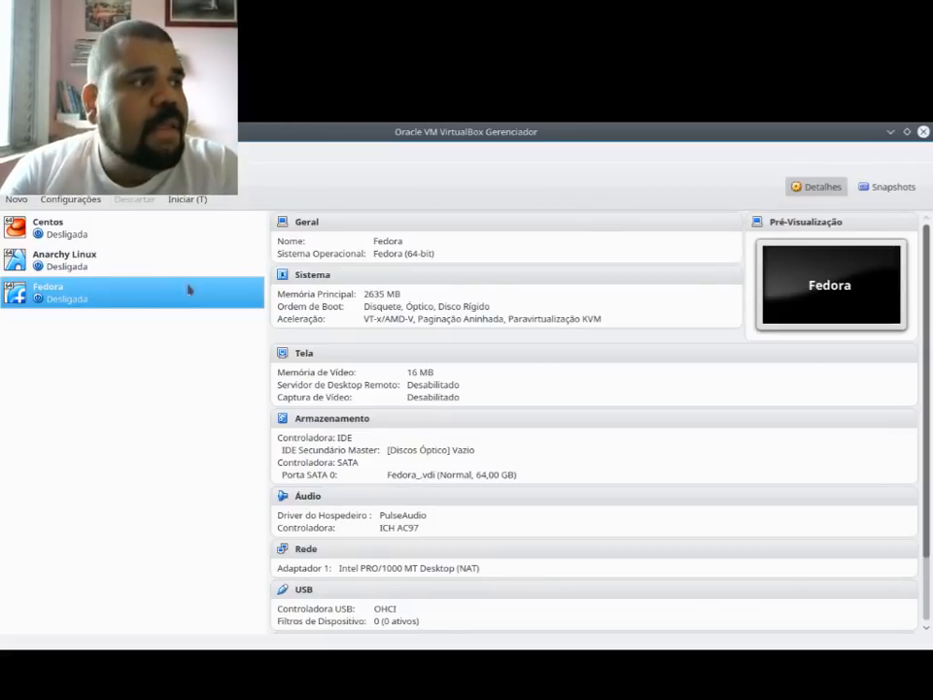
{"action": "left_click", "coordinate": [70, 199]}
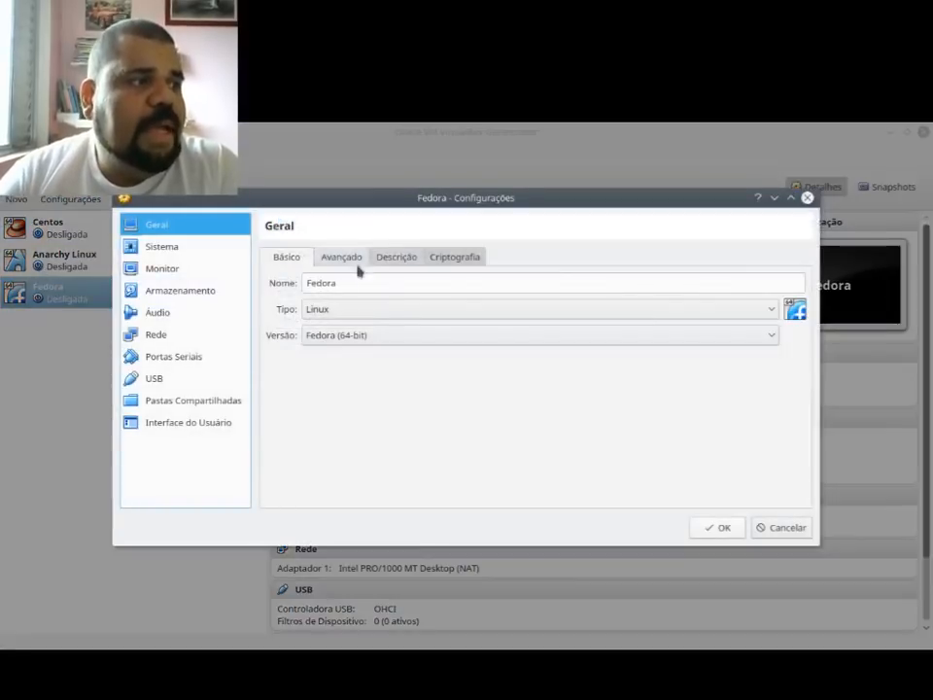
{"action": "left_click", "coordinate": [181, 267]}
{"action": "left_click", "coordinate": [182, 249]}
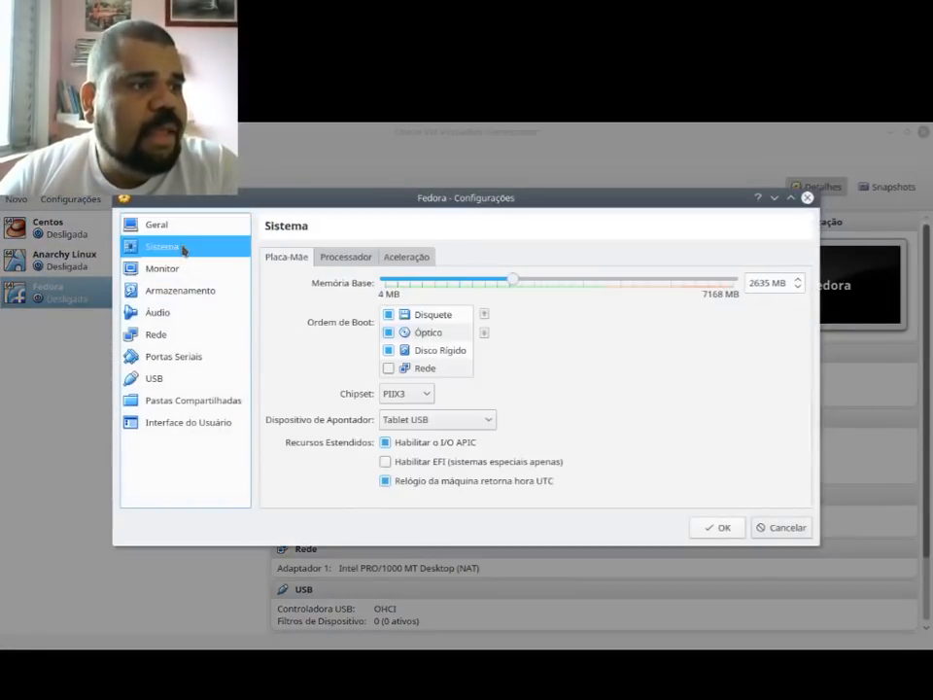
{"action": "left_click", "coordinate": [210, 293]}
{"action": "left_click", "coordinate": [342, 293]}
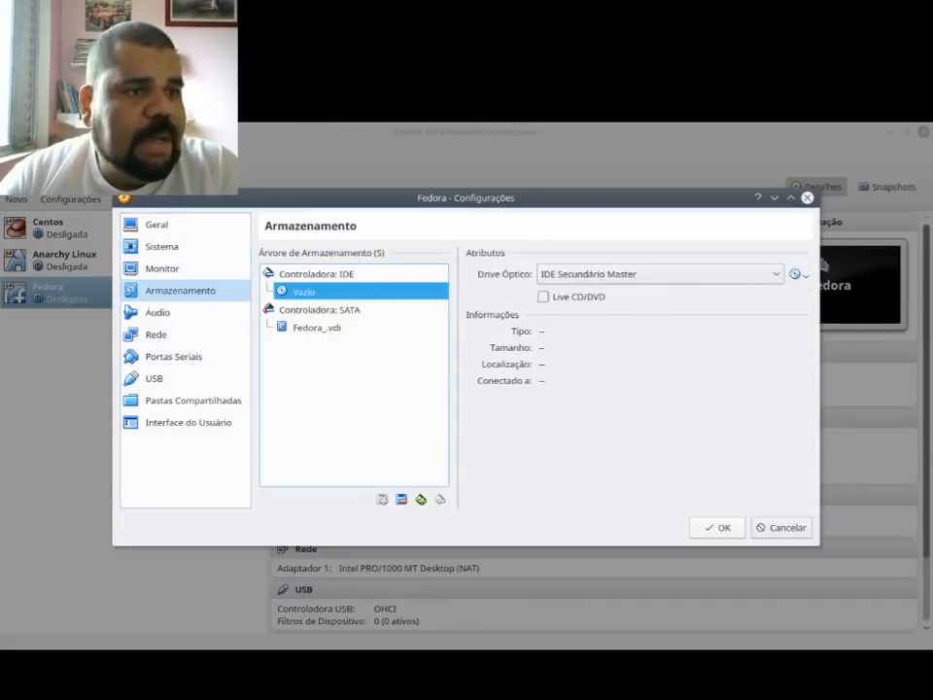
{"action": "left_click", "coordinate": [797, 276]}
{"action": "left_click", "coordinate": [787, 296]}
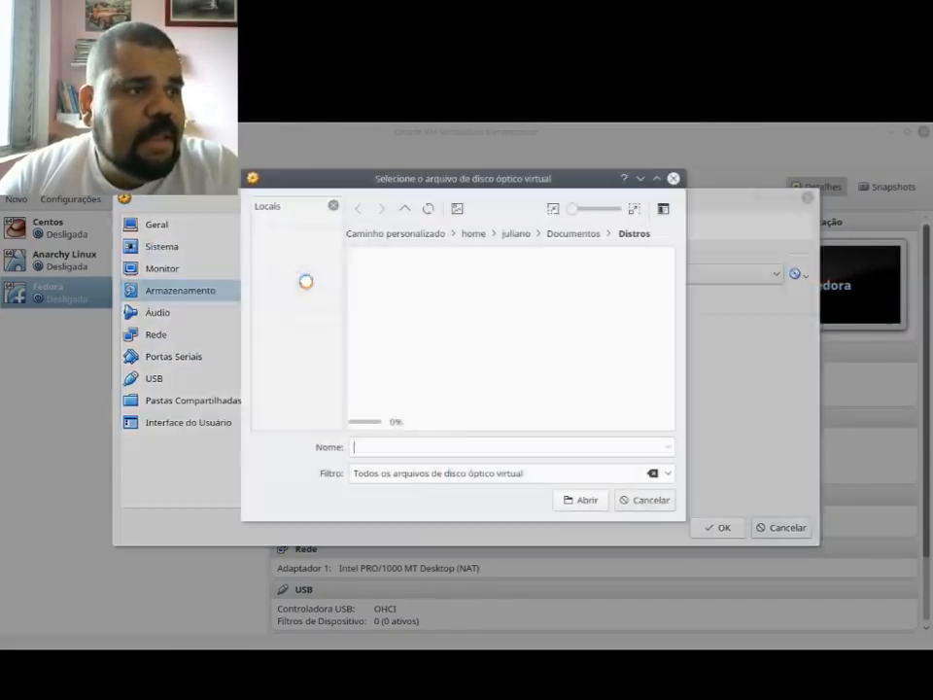
{"action": "left_click", "coordinate": [642, 503]}
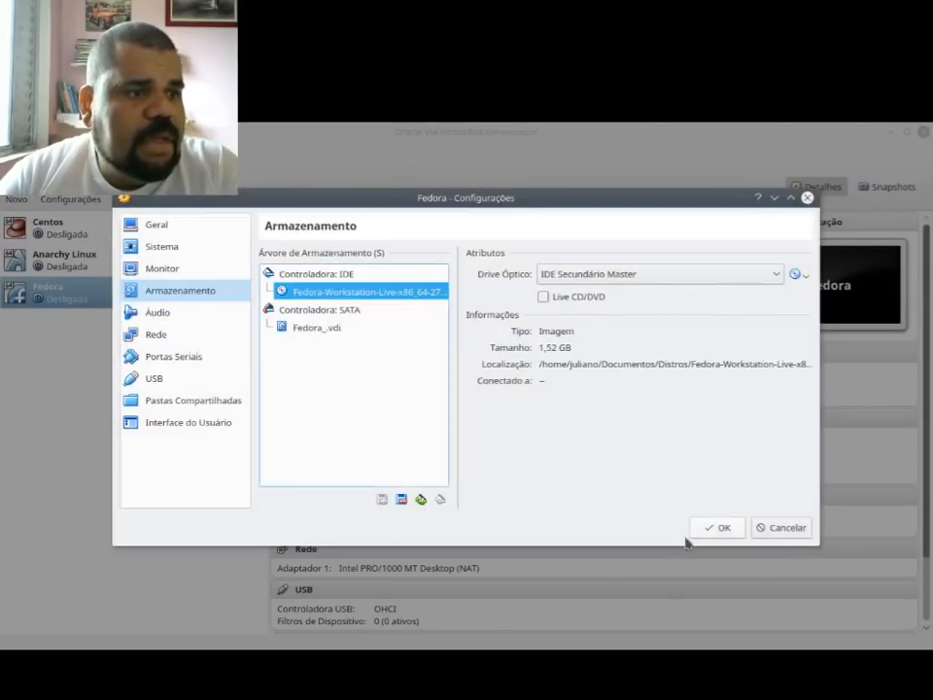
{"action": "left_click", "coordinate": [715, 528]}
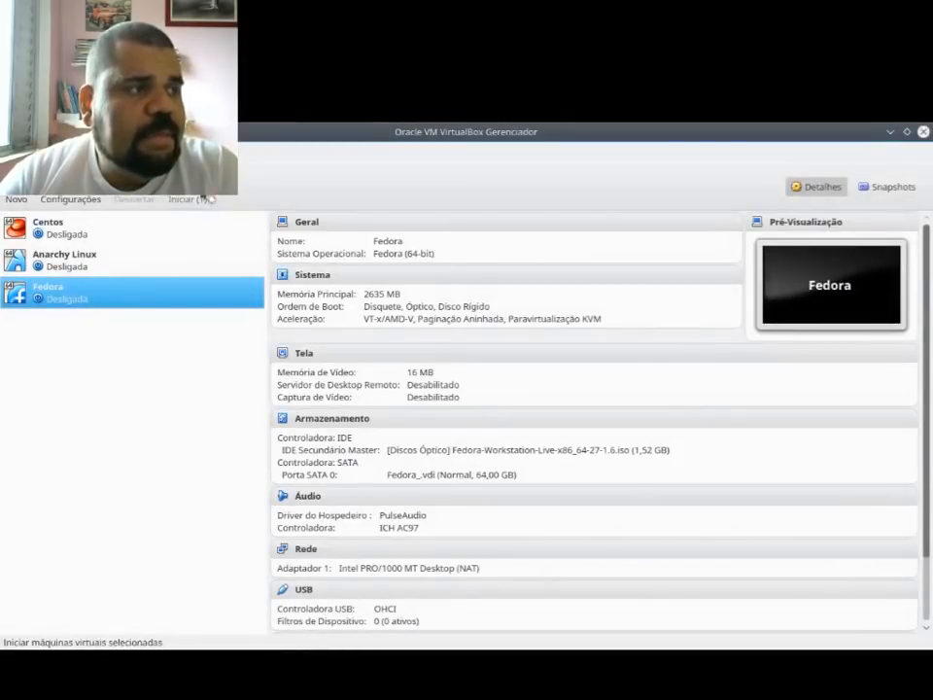
Step: Start the Fedora virtual machine and switch its window to scaled mode (Escalonado)
{"action": "left_click", "coordinate": [206, 197]}
{"action": "double_click", "coordinate": [532, 195]}
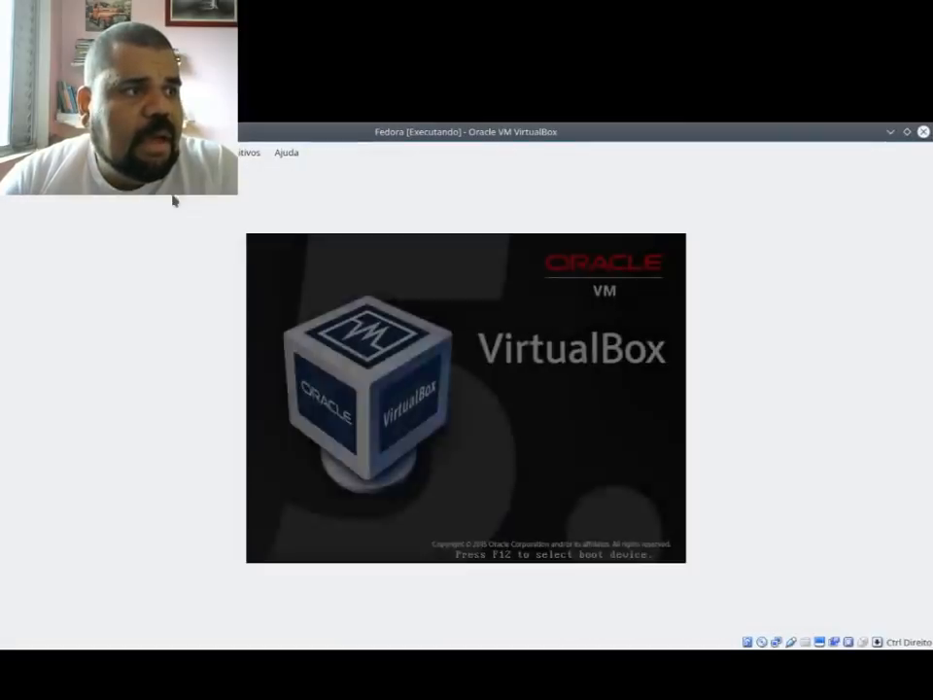
{"action": "left_click", "coordinate": [126, 152]}
{"action": "left_click", "coordinate": [142, 207]}
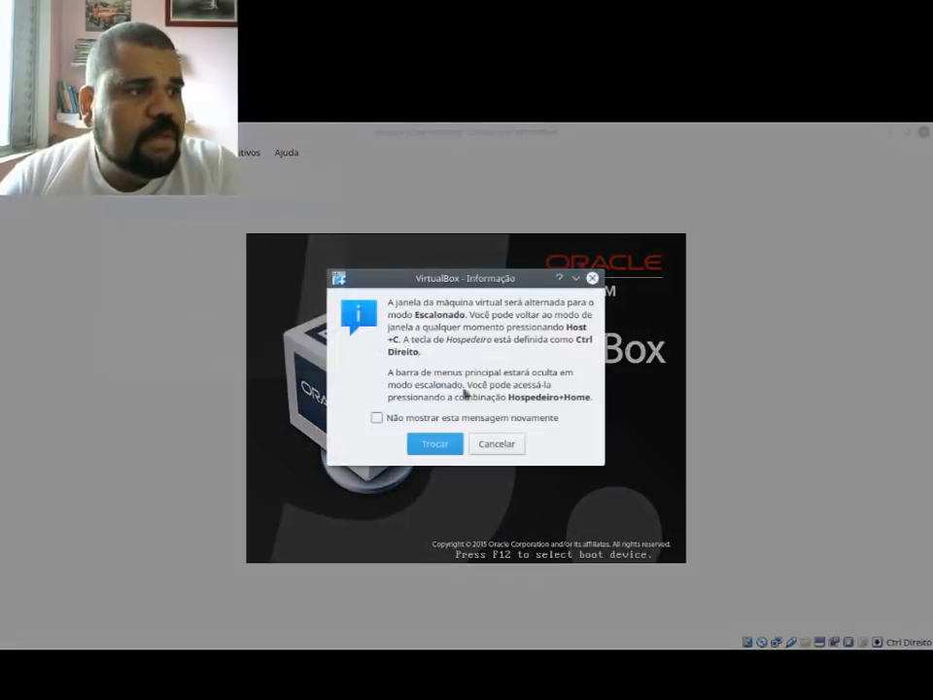
{"action": "left_click", "coordinate": [449, 443]}
{"action": "double_click", "coordinate": [416, 215]}
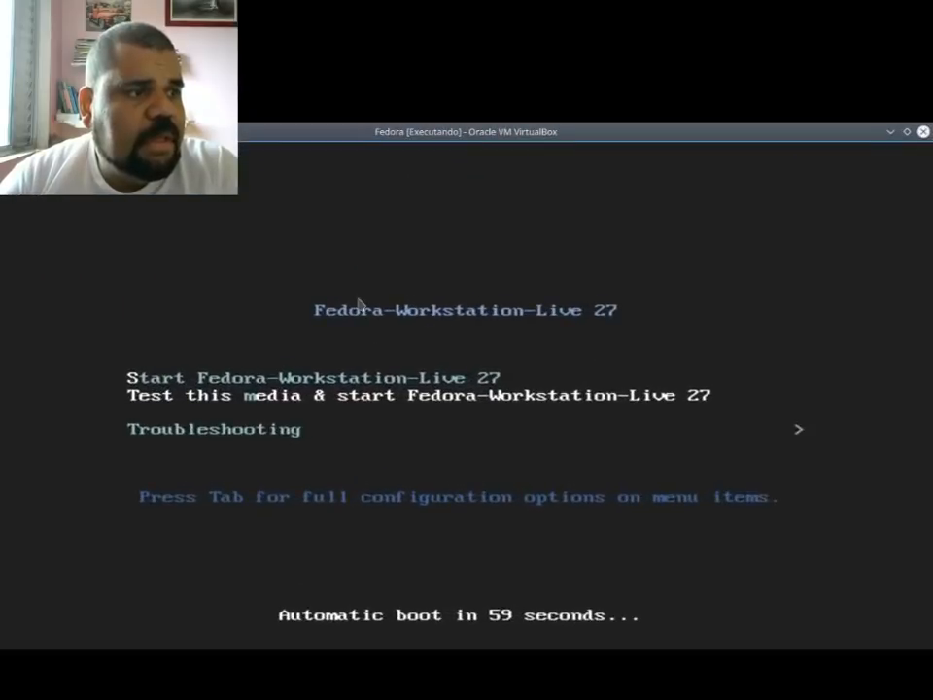
Step: Look through the boot options and boot with Start Fedora-Workstation-Live 27
{"action": "key", "text": "Up"}
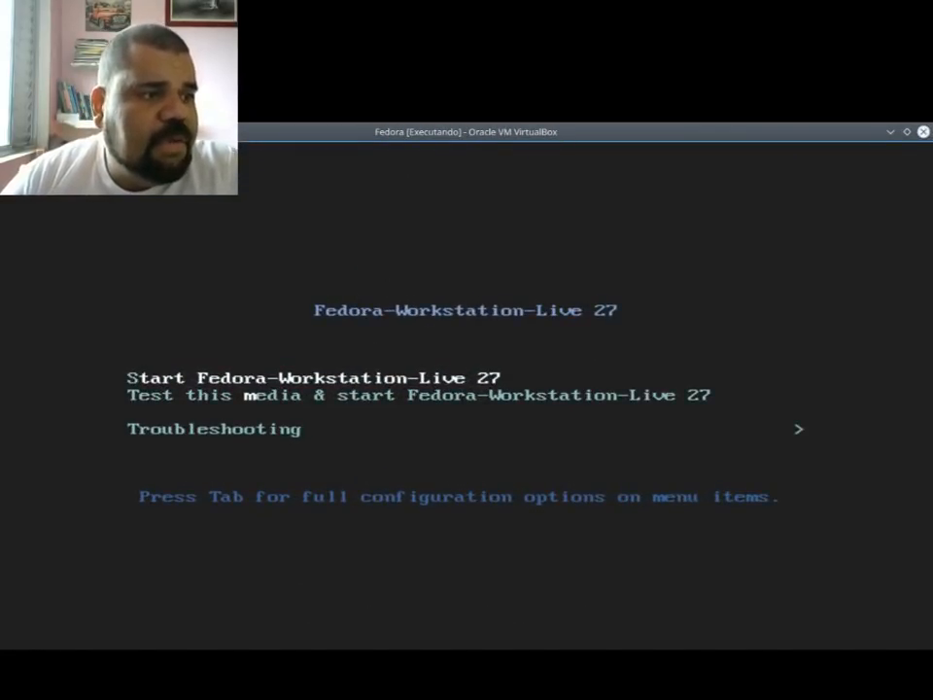
{"action": "key", "text": "Down"}
{"action": "key", "text": "Down"}
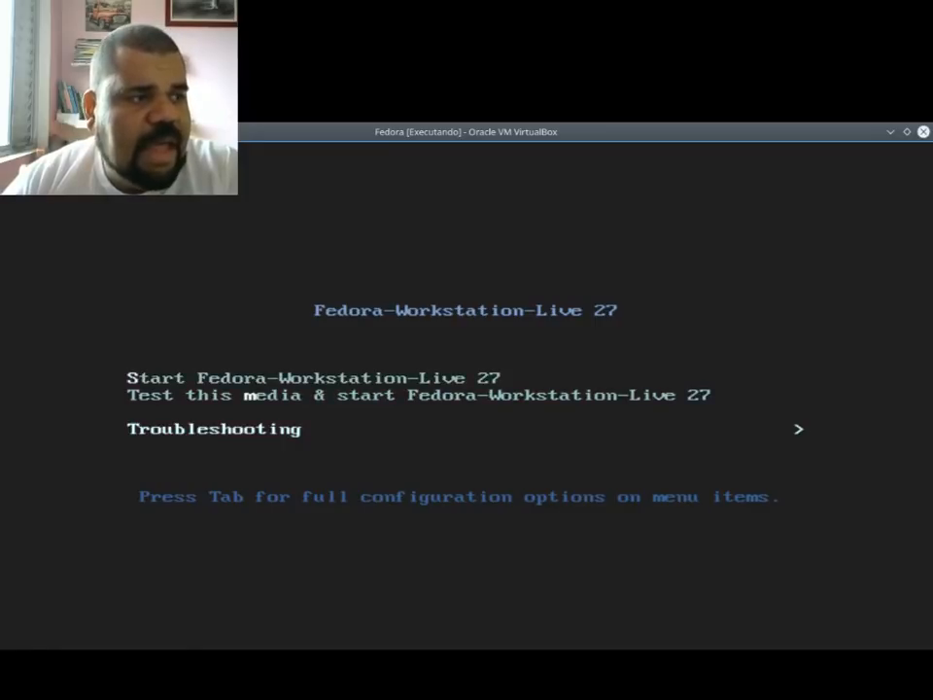
{"action": "key", "text": "Up"}
{"action": "key", "text": "Up"}
{"action": "key", "text": "Return"}
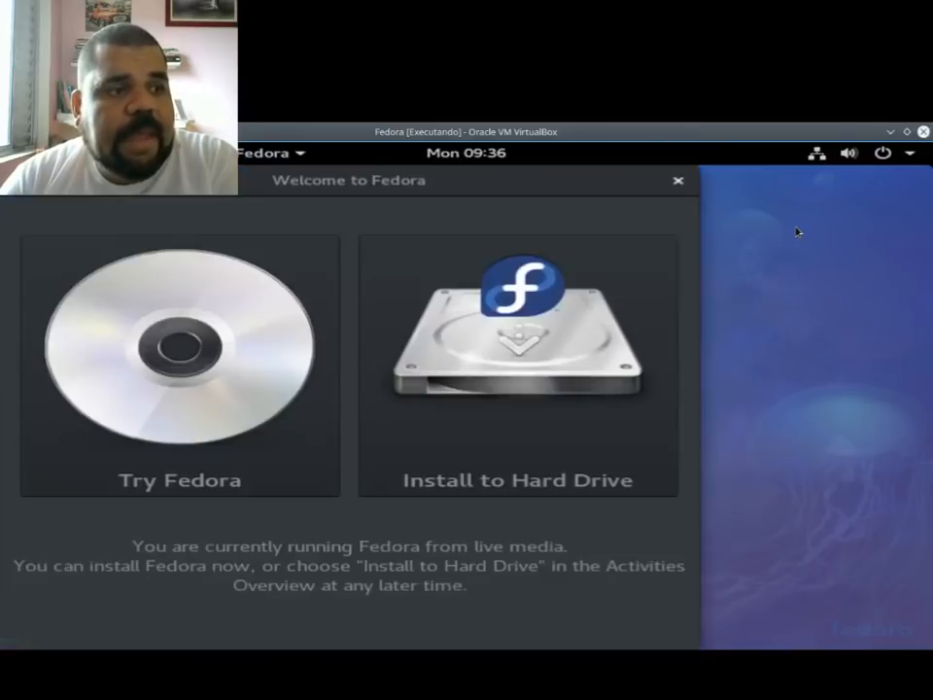
Step: Launch Install to Hard Drive from the Fedora welcome window and continue with Português (Brasil) as the installation language
{"action": "double_click", "coordinate": [514, 178]}
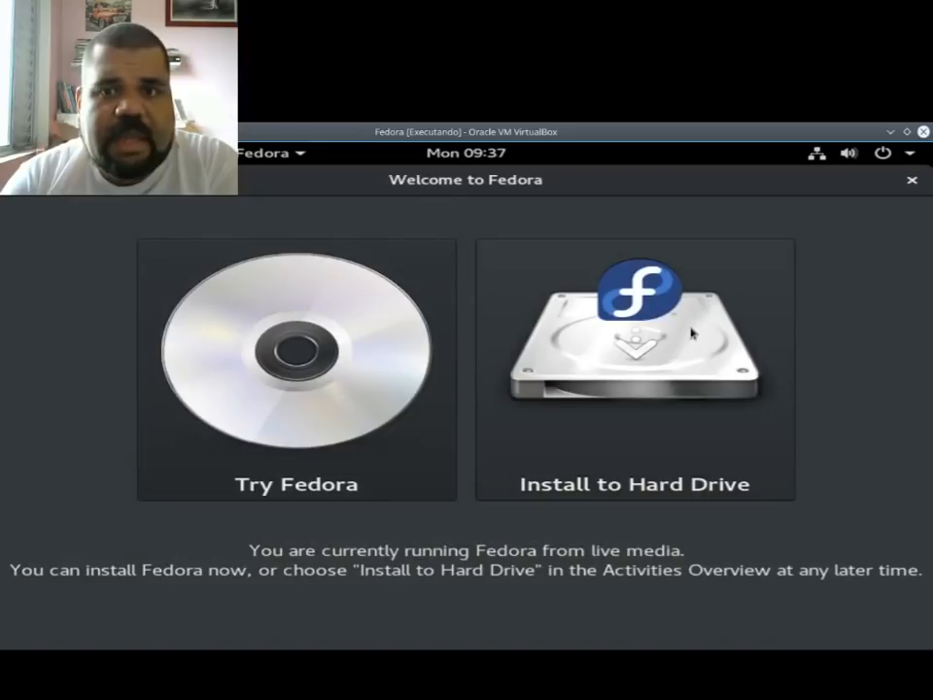
{"action": "left_click", "coordinate": [620, 333]}
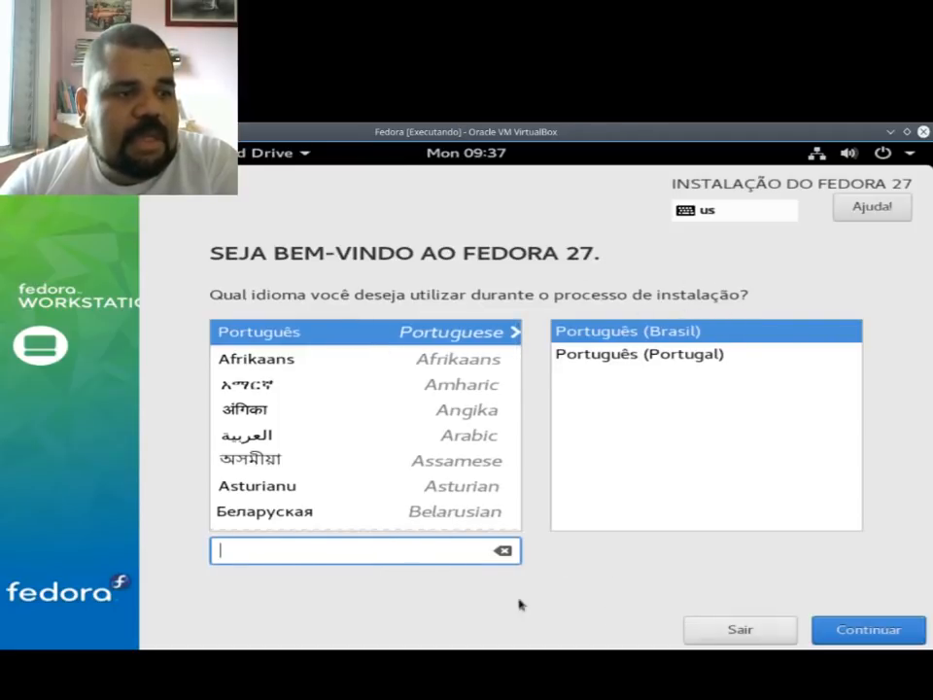
{"action": "type", "text": ":"}
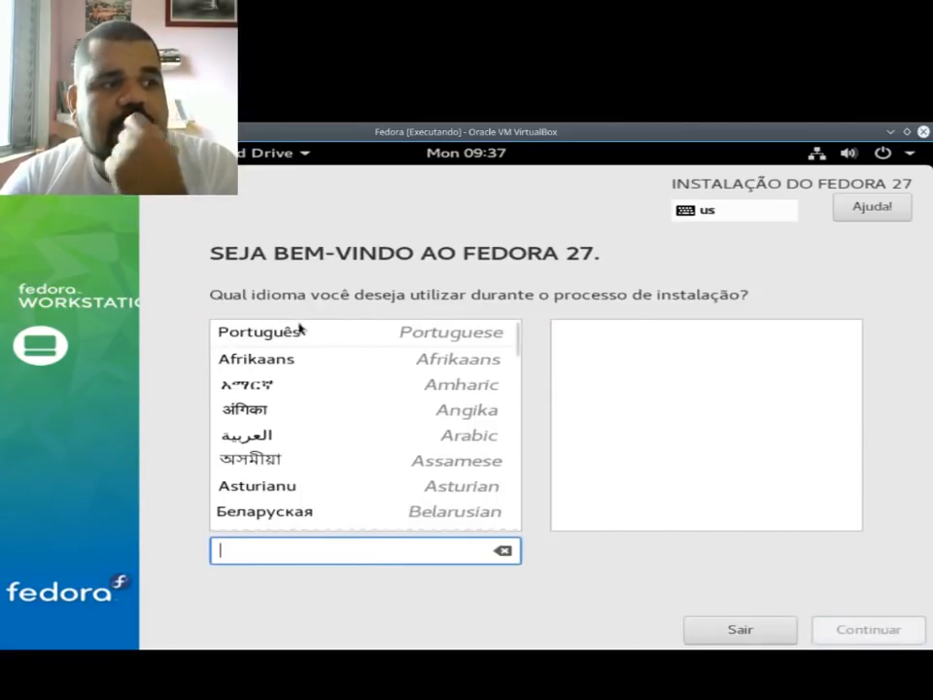
{"action": "left_click", "coordinate": [303, 329]}
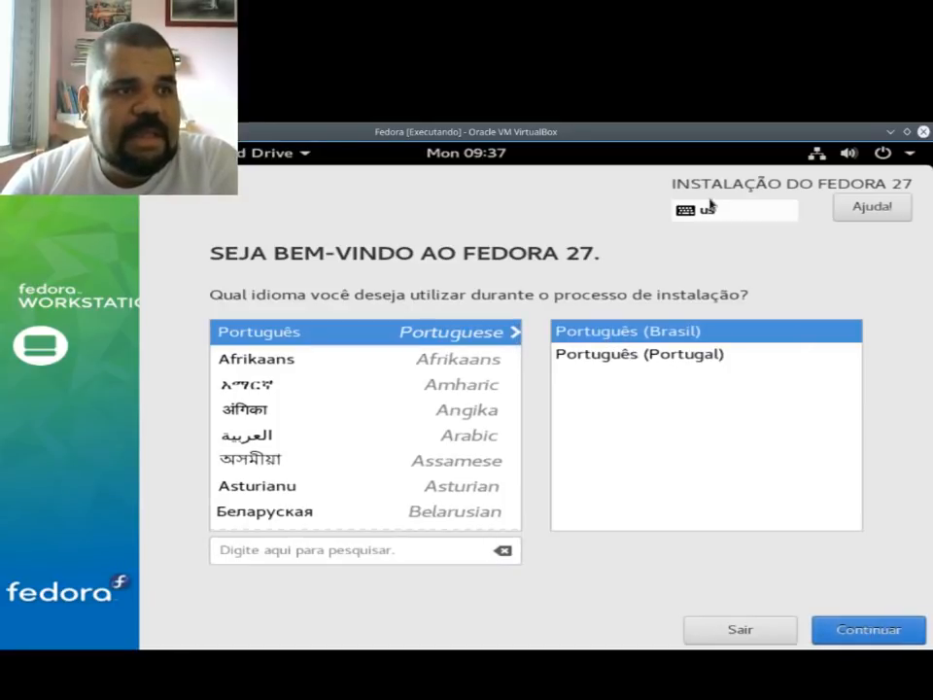
{"action": "mouse_move", "coordinate": [733, 209]}
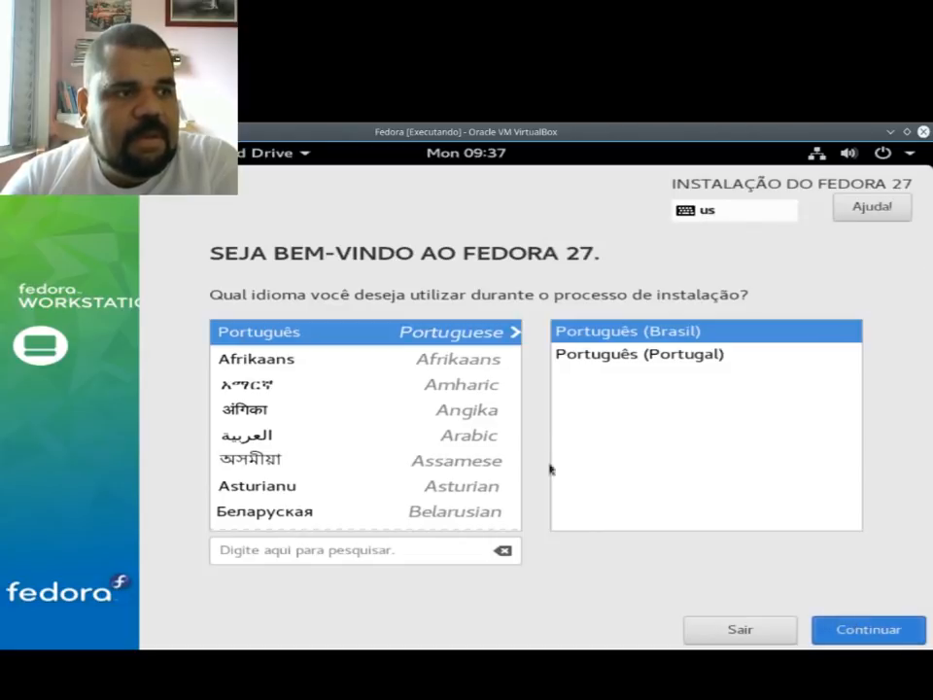
{"action": "left_click", "coordinate": [862, 634]}
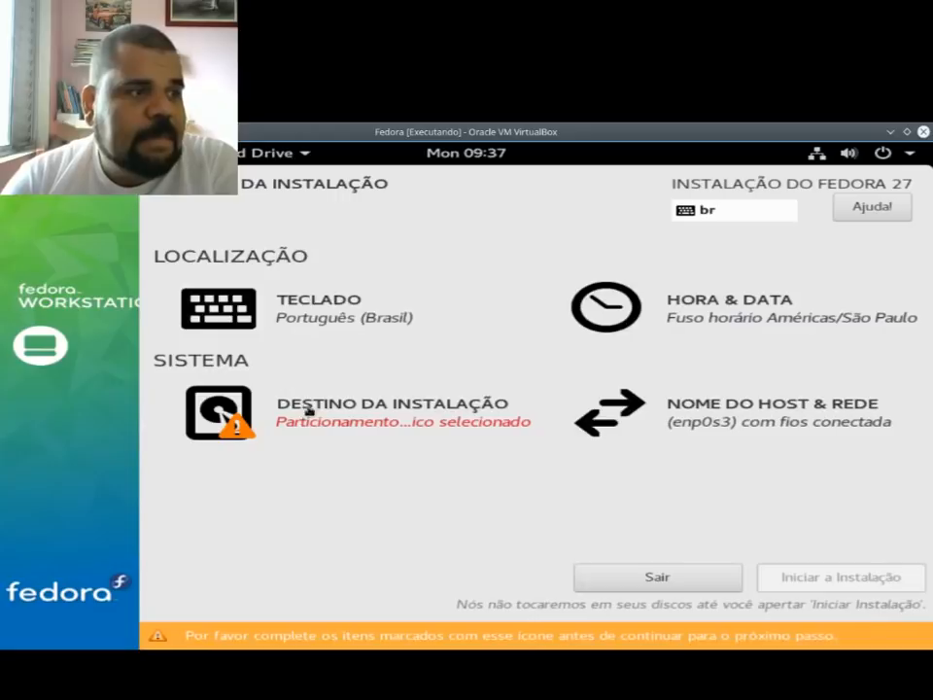
Step: Test the Português (Brasil) keyboard layout with the text çççç and return to the installation summary
{"action": "left_click", "coordinate": [324, 316]}
{"action": "left_click", "coordinate": [140, 317]}
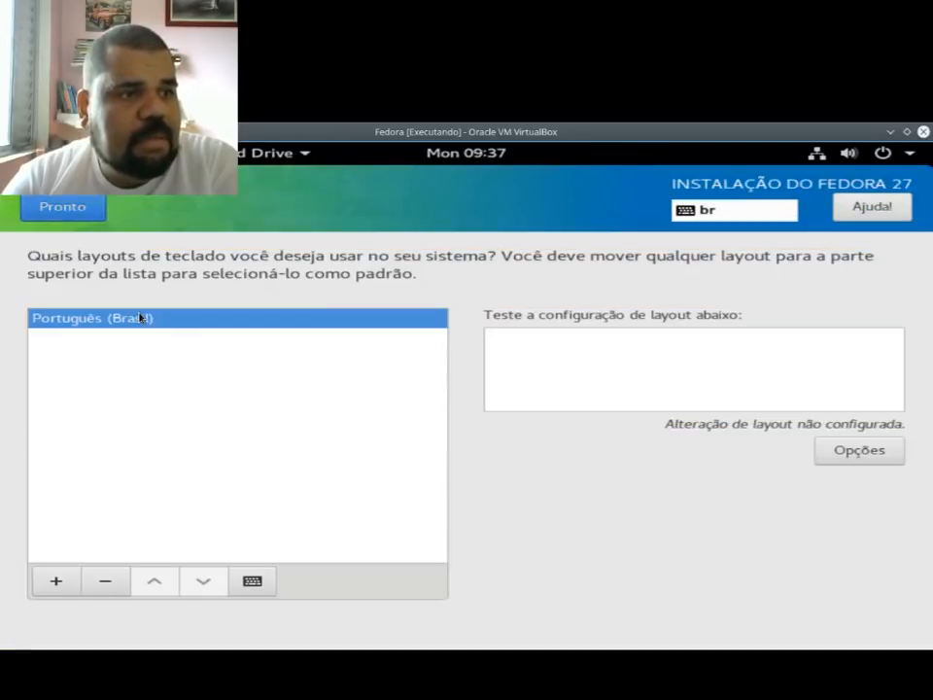
{"action": "left_click", "coordinate": [602, 370]}
{"action": "type", "text": "çççç"}
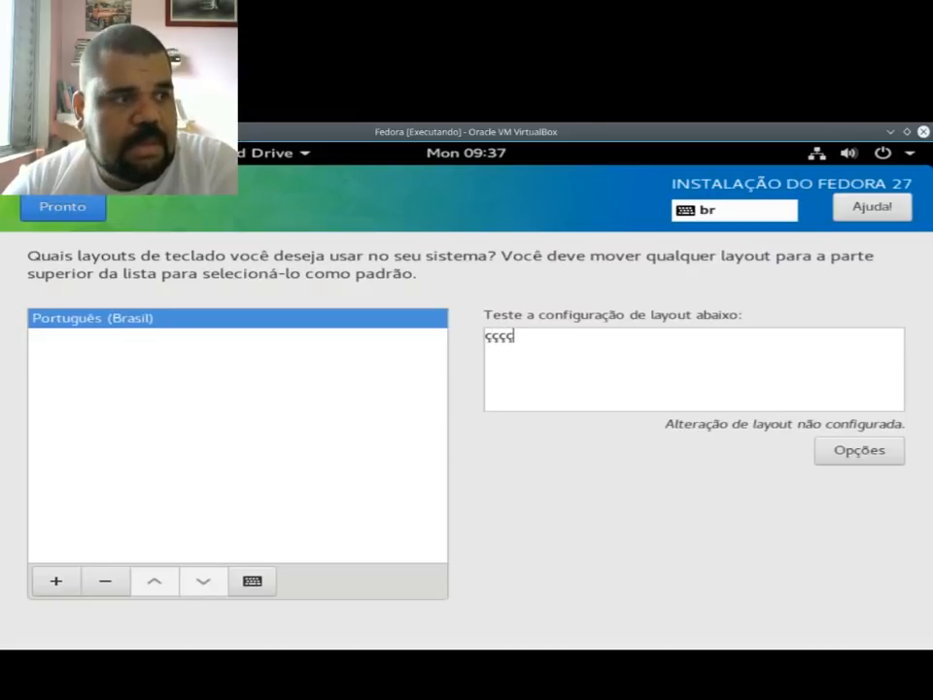
{"action": "left_click", "coordinate": [74, 215]}
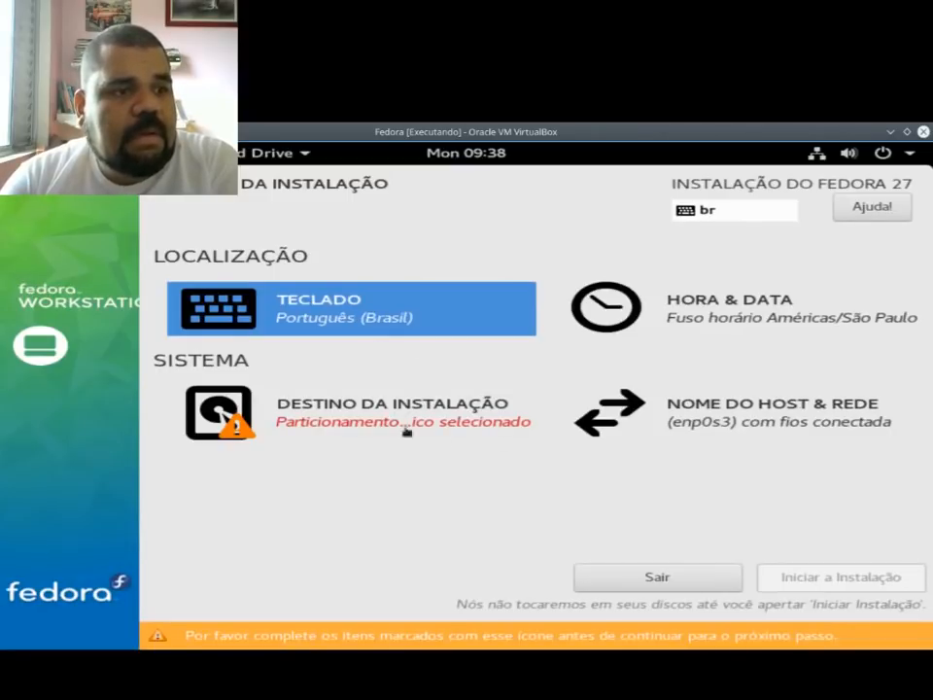
Step: Select the 64 GiB ATA VBOX HARDDISK as the installation destination with Automatic storage configuration and confirm it
{"action": "left_click", "coordinate": [330, 404]}
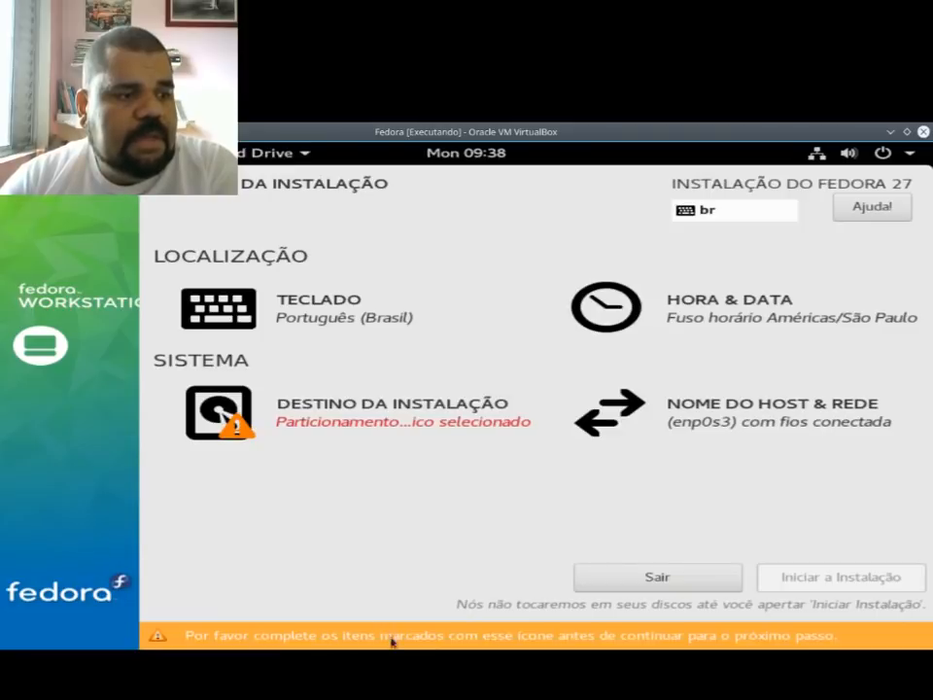
{"action": "left_click", "coordinate": [298, 407]}
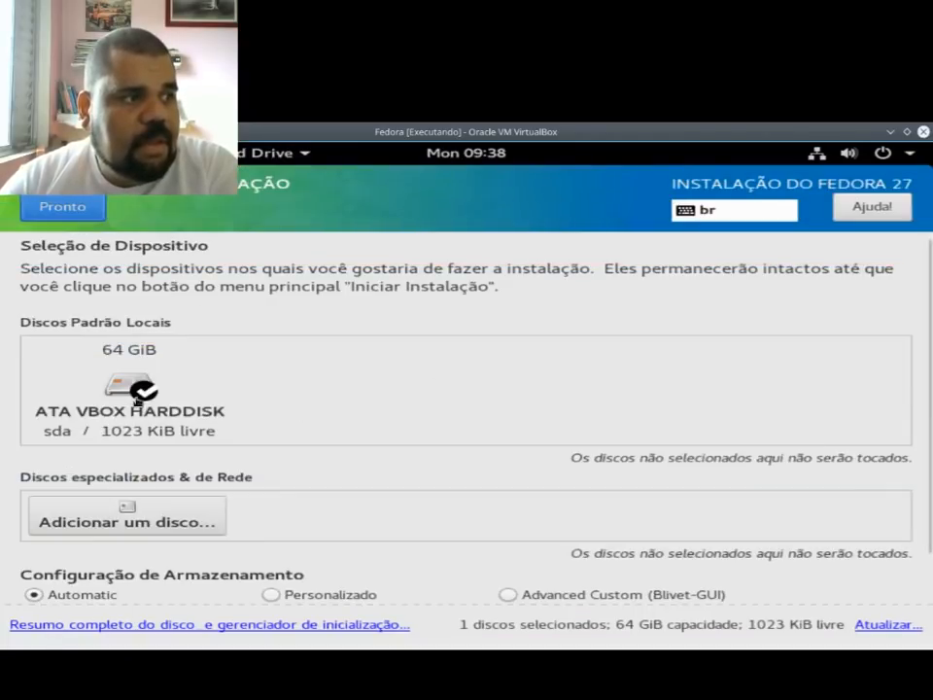
{"action": "left_click", "coordinate": [143, 387]}
{"action": "left_click", "coordinate": [143, 387]}
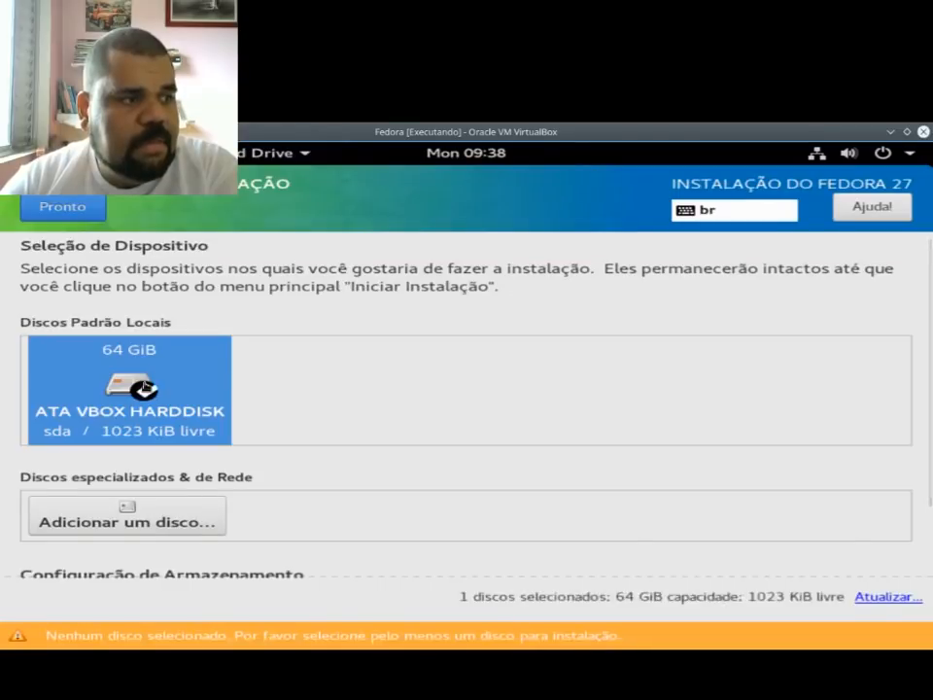
{"action": "scroll", "coordinate": [262, 510], "scroll_direction": "down", "scroll_amount": 2}
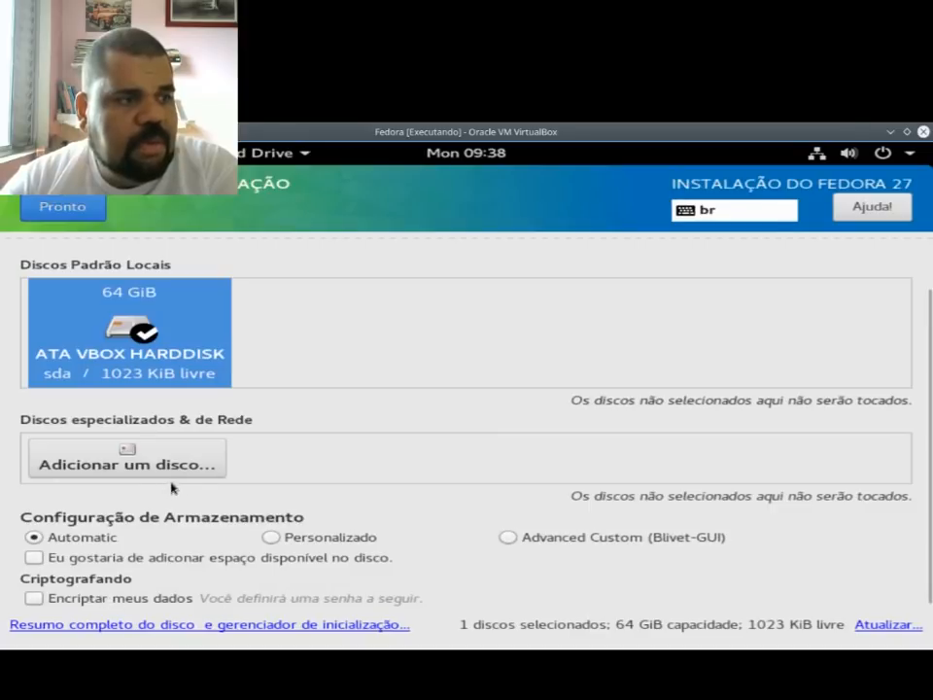
{"action": "left_click", "coordinate": [87, 212]}
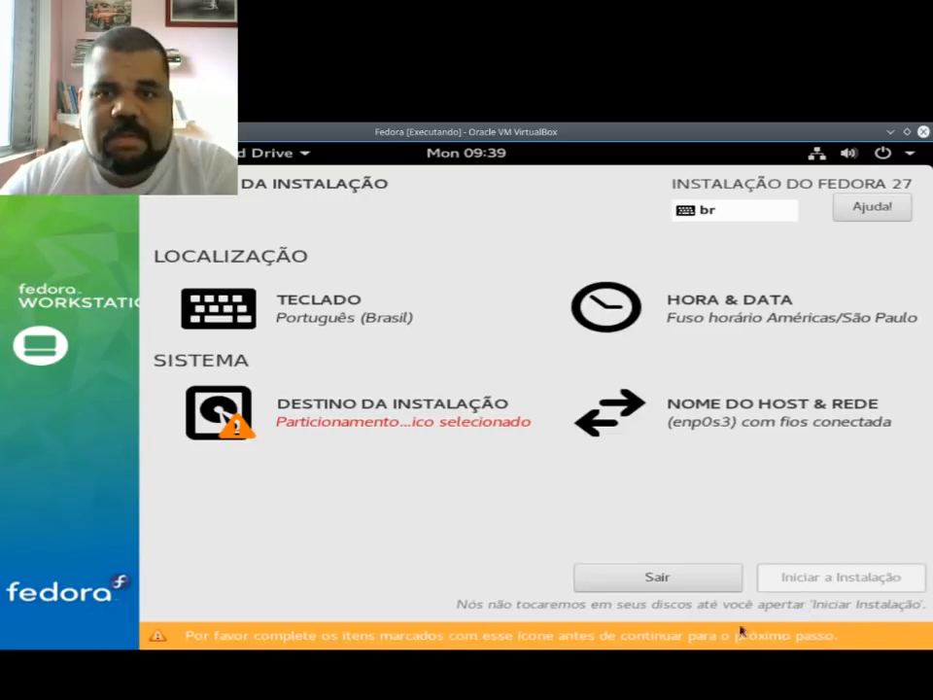
Step: Reopen the installation destination, examine the search options for adding specialized and network disks, and return to the destination settings
{"action": "left_click", "coordinate": [333, 409]}
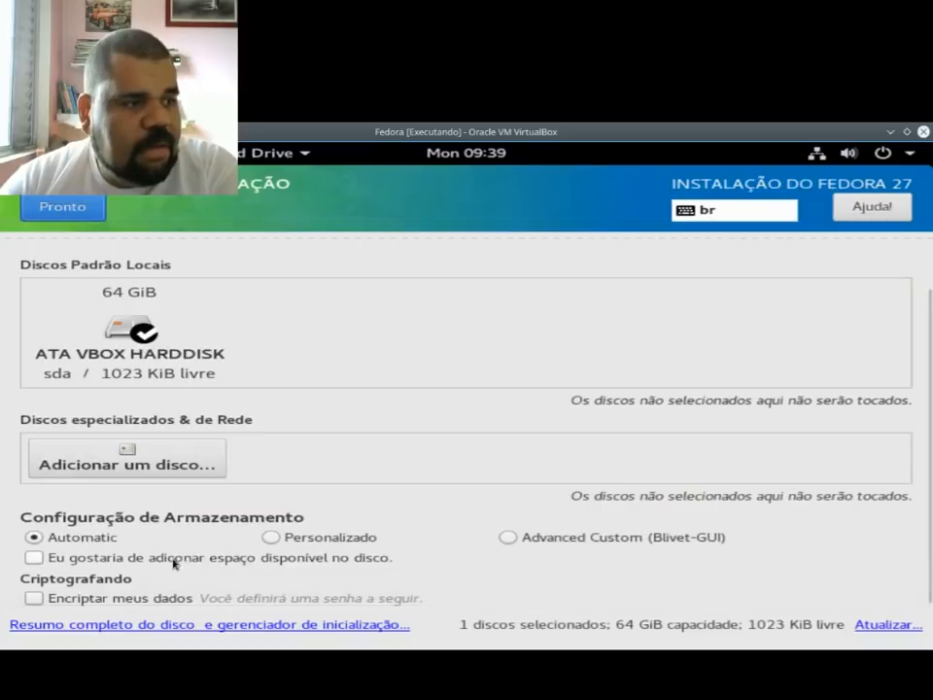
{"action": "left_click", "coordinate": [164, 457]}
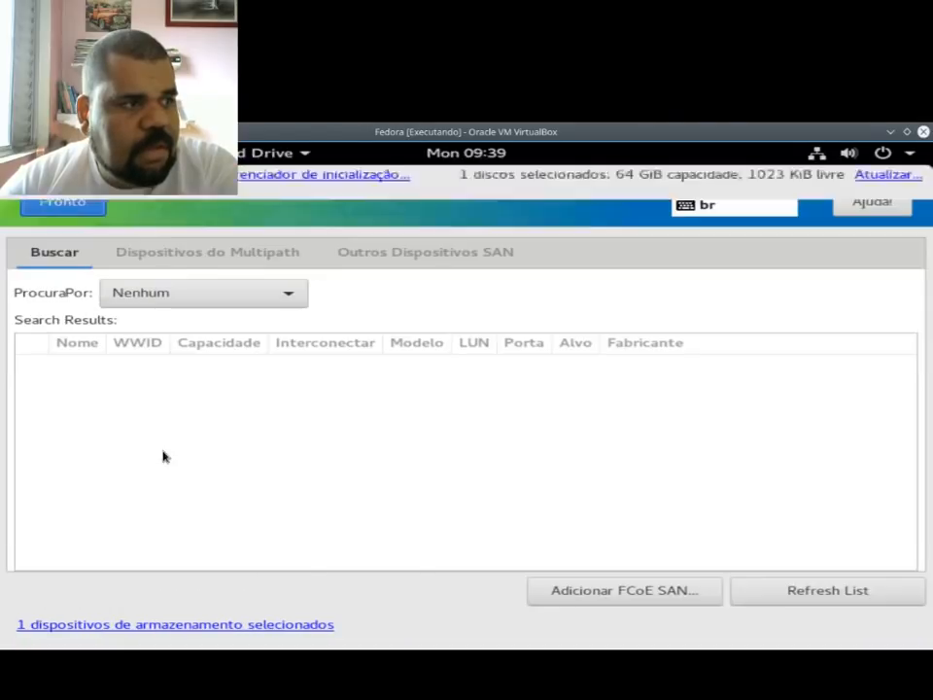
{"action": "left_click", "coordinate": [192, 291]}
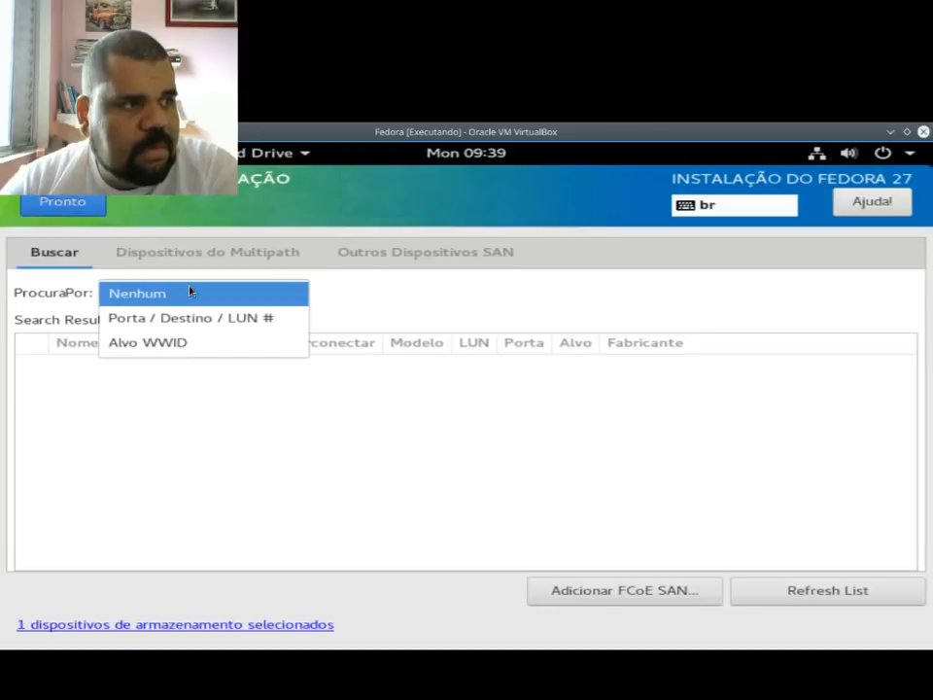
{"action": "left_click", "coordinate": [191, 292]}
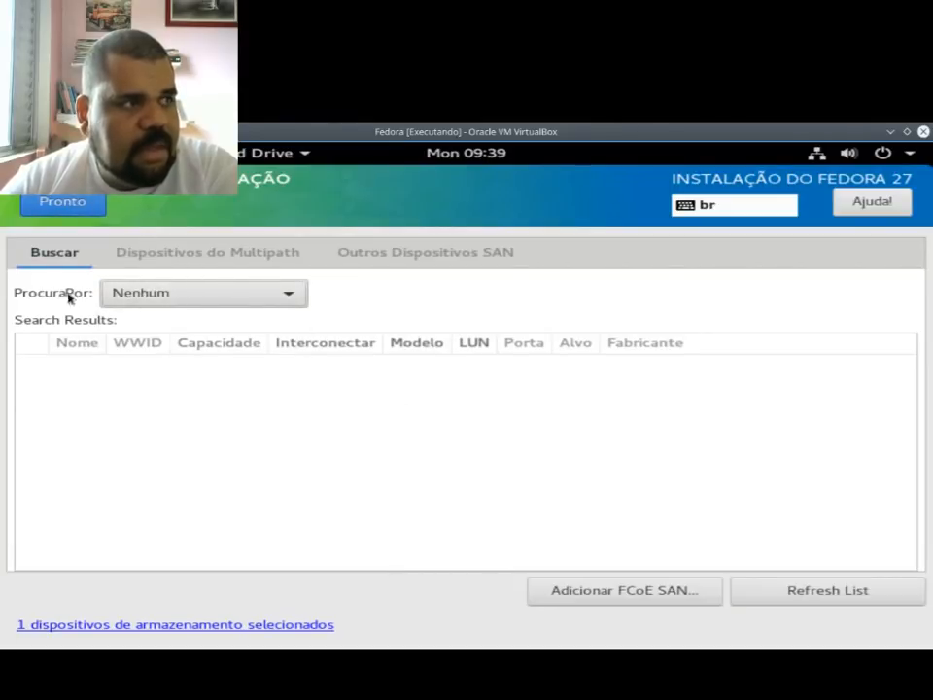
{"action": "left_click", "coordinate": [75, 211]}
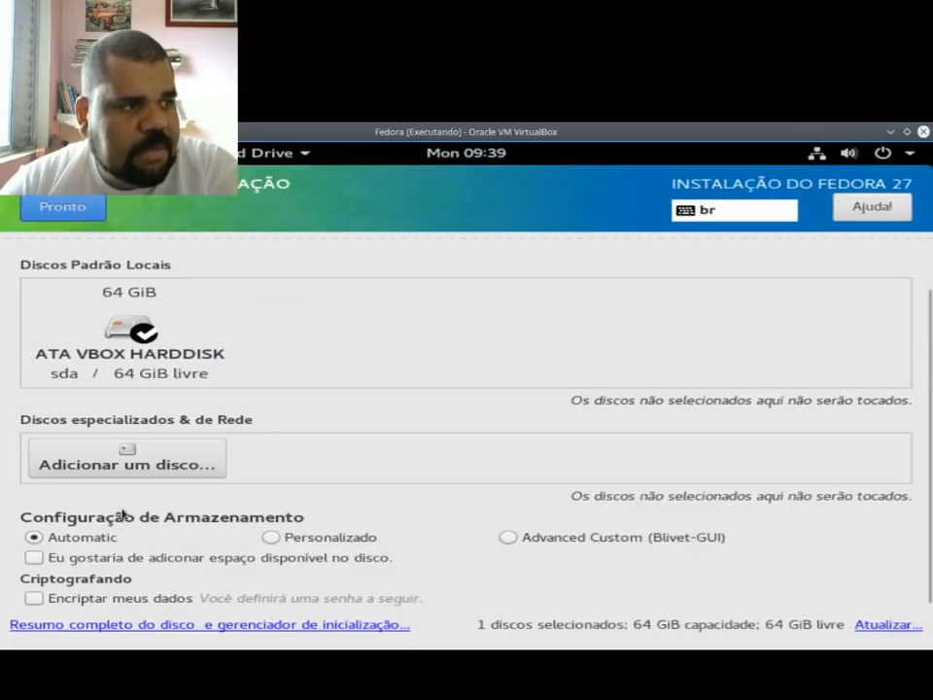
Step: Set the storage configuration to Personalizado, cancel the disk rescan, and continue to manual partitioning
{"action": "left_click", "coordinate": [294, 542]}
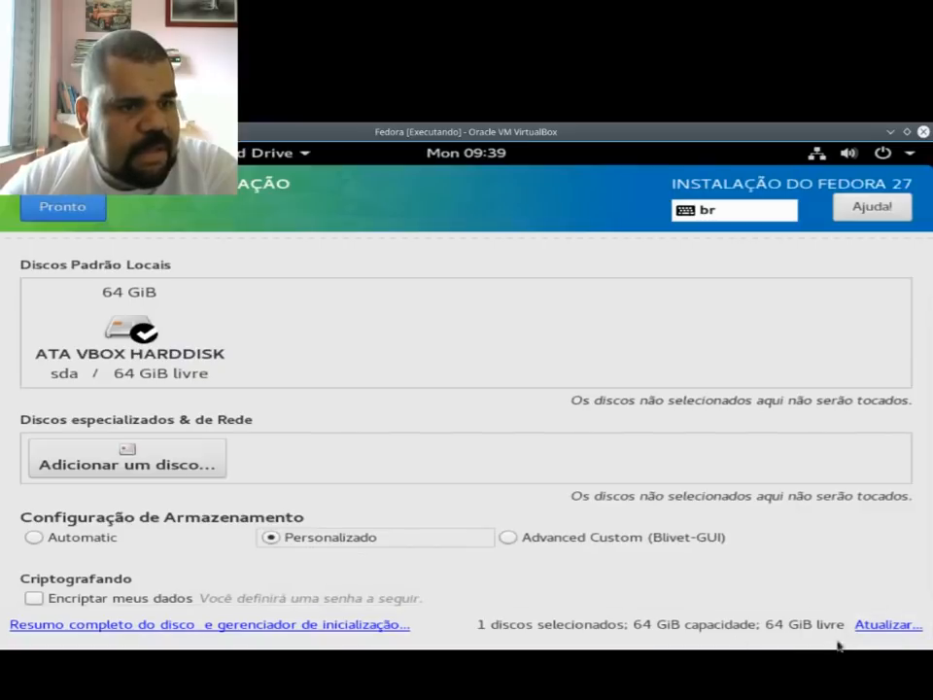
{"action": "left_click", "coordinate": [866, 625]}
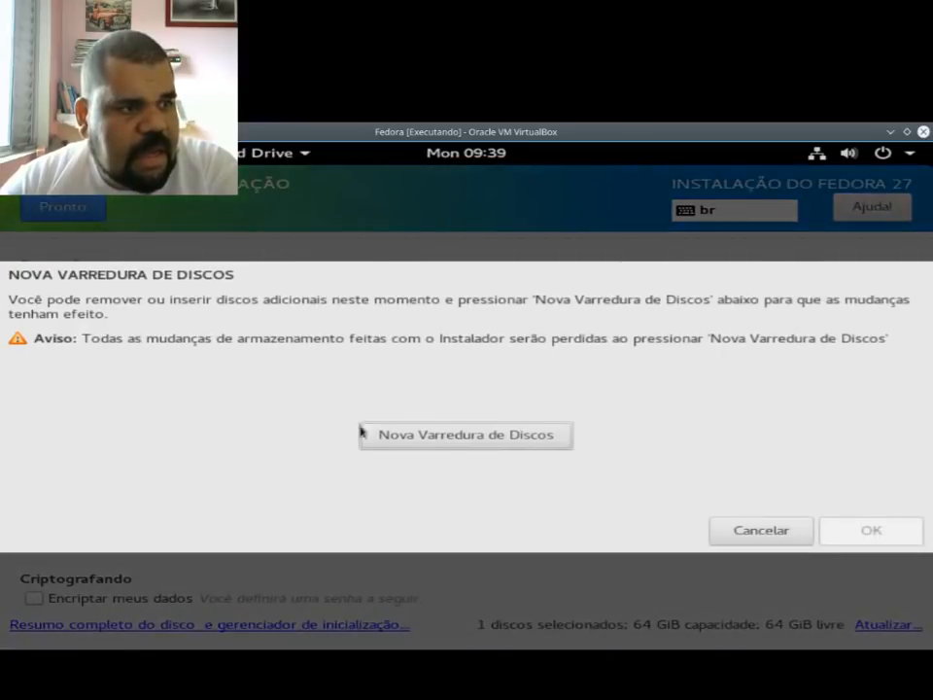
{"action": "left_click", "coordinate": [768, 531]}
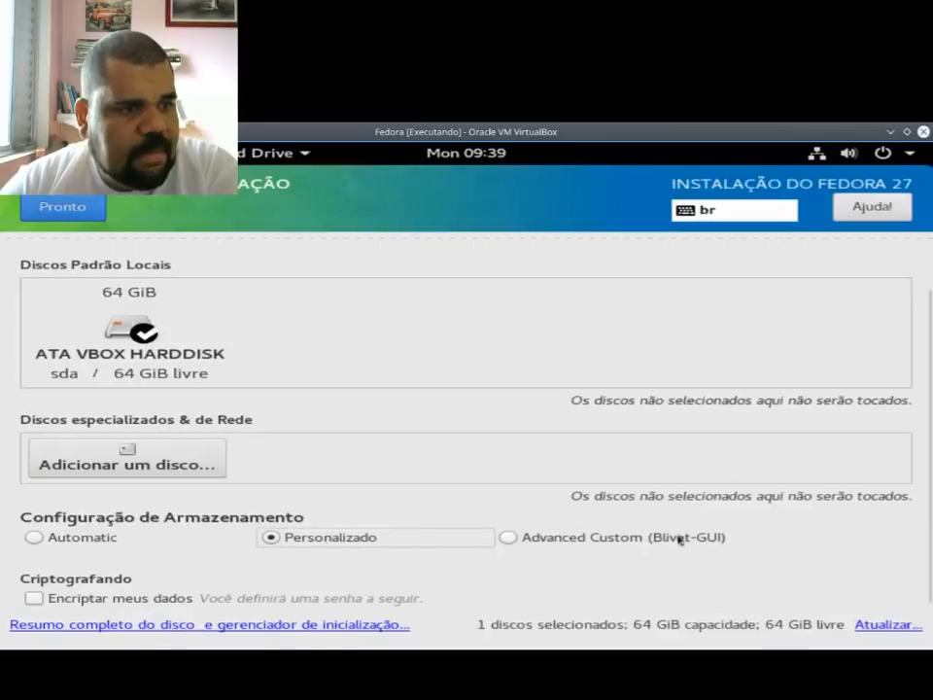
{"action": "left_click", "coordinate": [73, 204]}
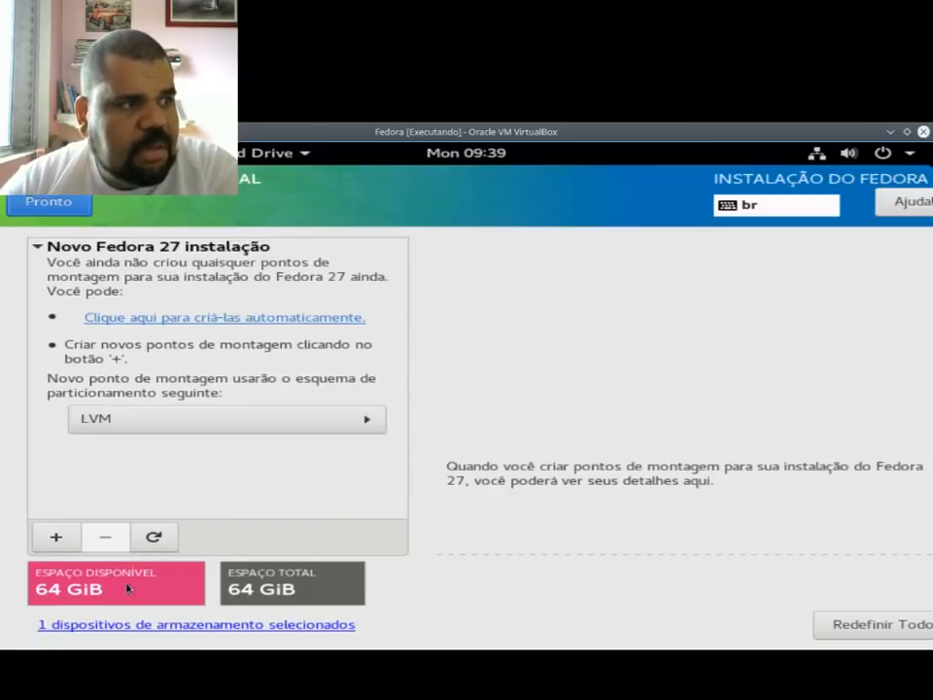
Step: Choose the Partição Padrão scheme and add a / mount point with a desired capacity of 63
{"action": "left_click", "coordinate": [100, 419]}
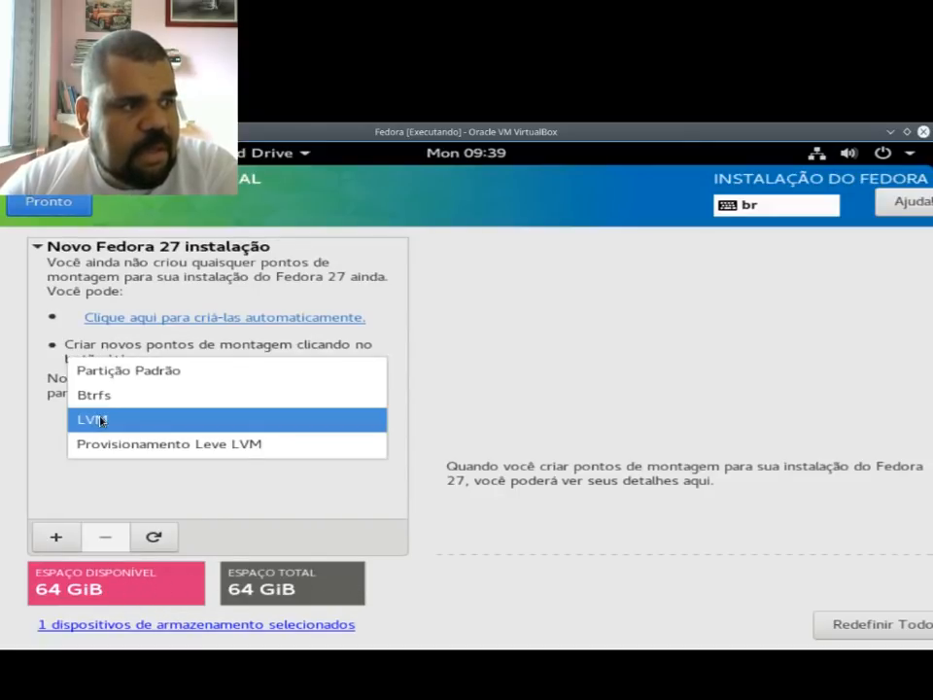
{"action": "left_click", "coordinate": [120, 370]}
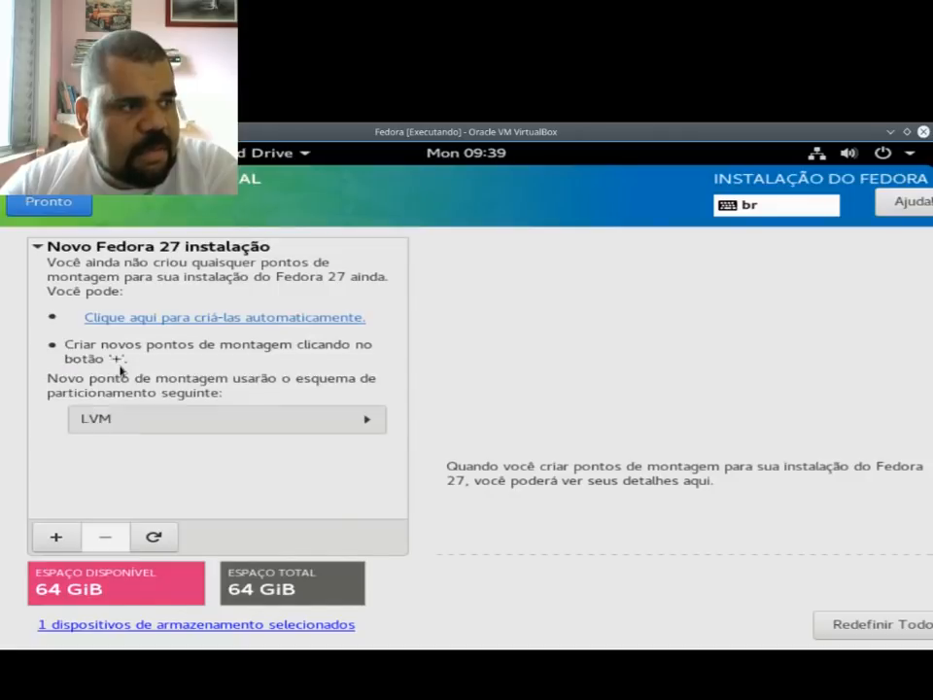
{"action": "left_click", "coordinate": [55, 540]}
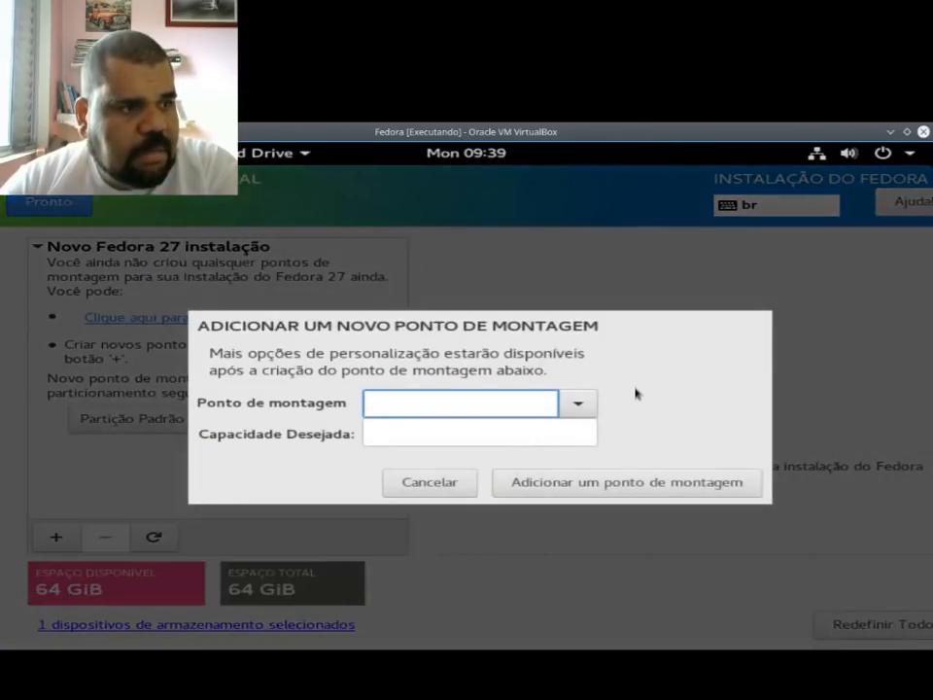
{"action": "left_click", "coordinate": [579, 402]}
{"action": "left_click", "coordinate": [520, 433]}
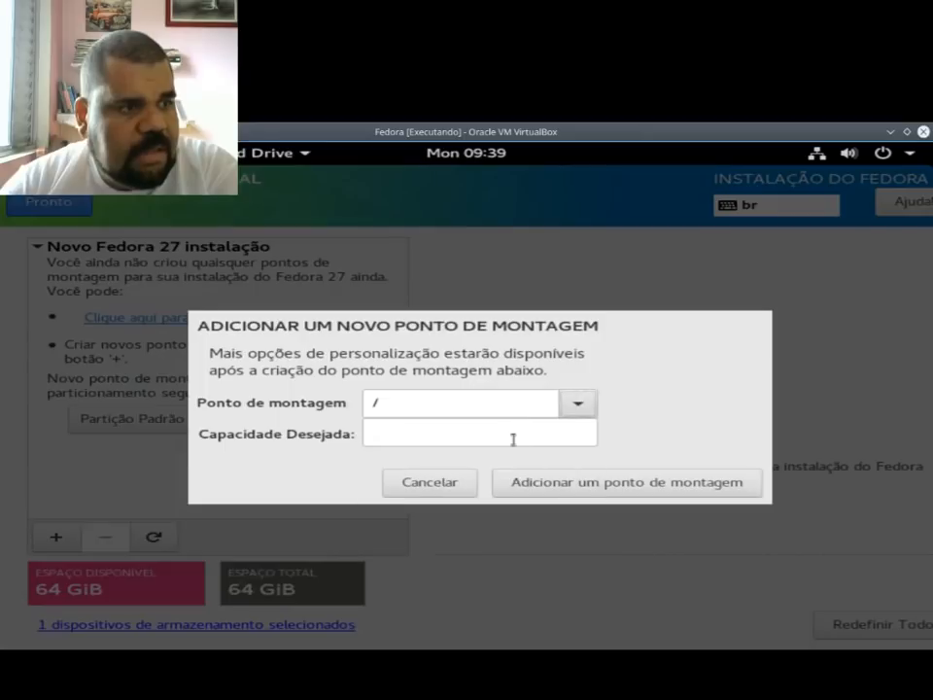
{"action": "left_click", "coordinate": [512, 439]}
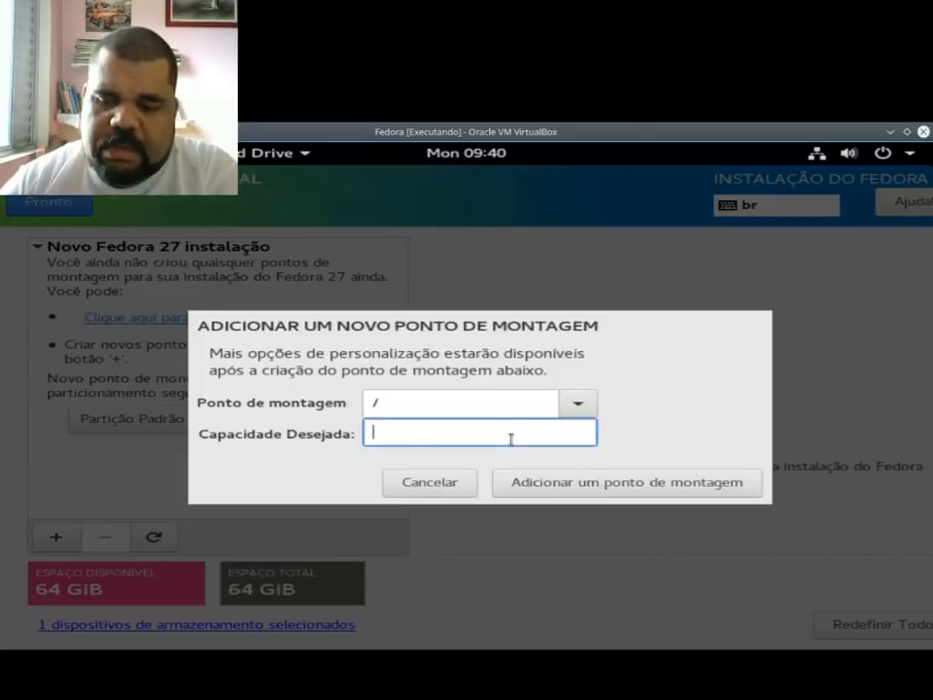
{"action": "type", "text": "63"}
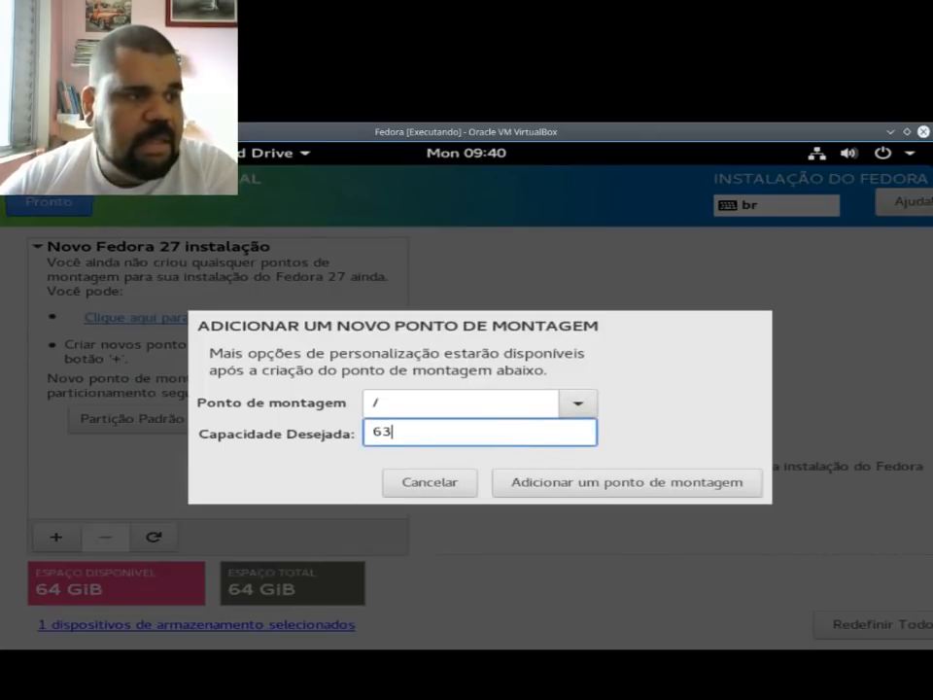
{"action": "left_click", "coordinate": [530, 483]}
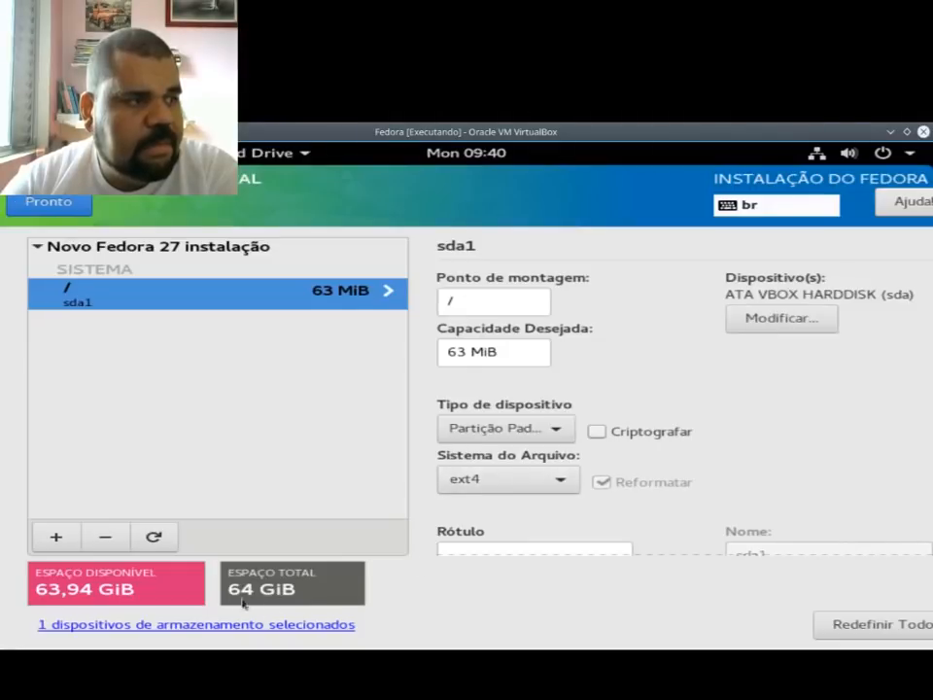
Step: Add a swap mount point with the desired capacity left blank, beside the 63 MiB root partition
{"action": "left_click", "coordinate": [55, 537]}
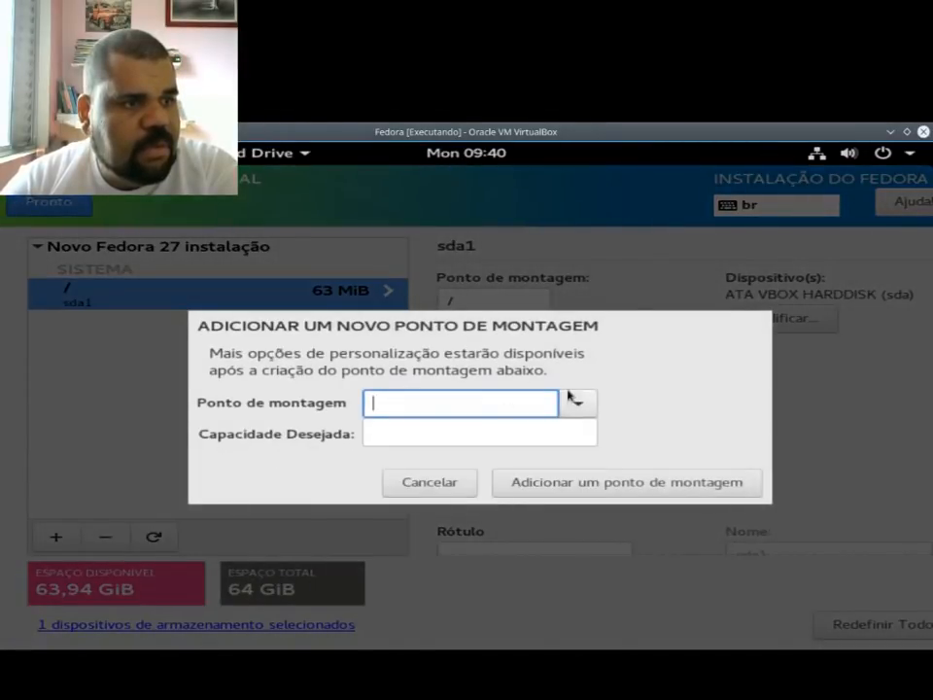
{"action": "left_click", "coordinate": [573, 398]}
{"action": "left_click", "coordinate": [419, 505]}
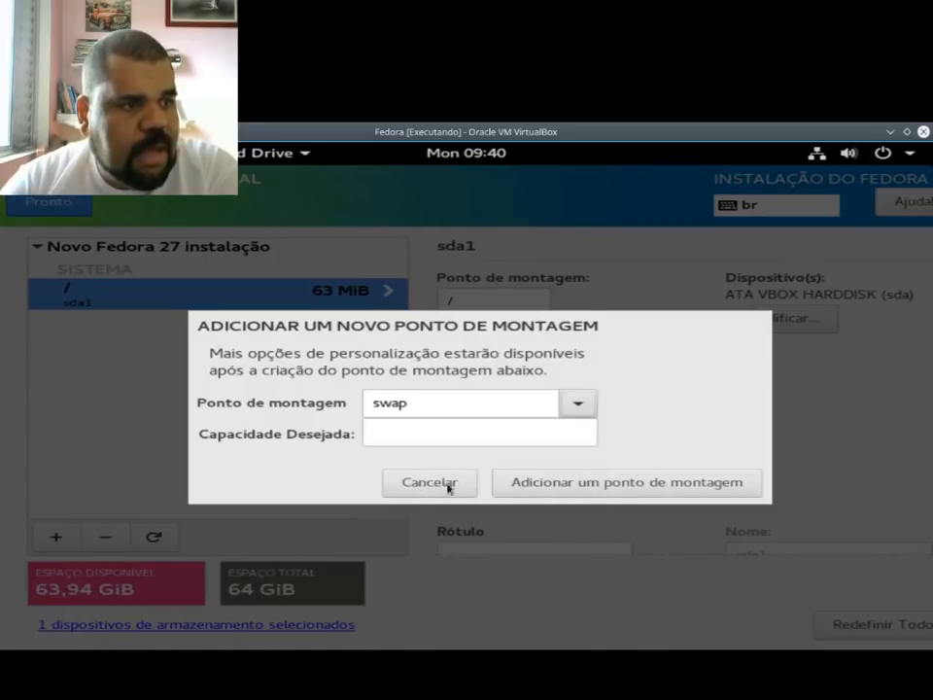
{"action": "left_click", "coordinate": [599, 483]}
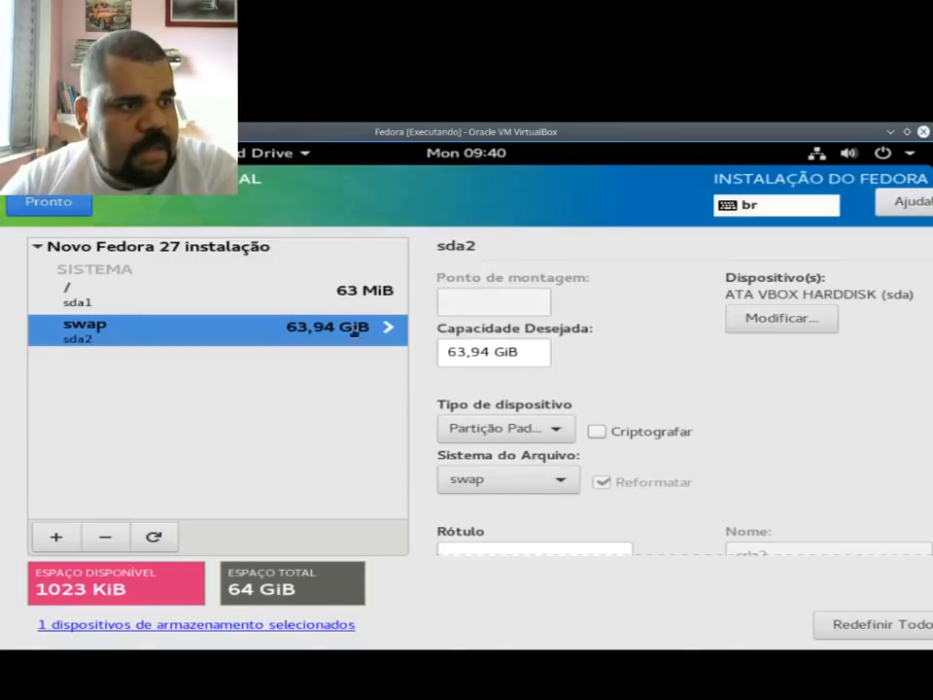
Step: Remove both the / and swap mount points from the new Fedora 27 installation
{"action": "left_click", "coordinate": [308, 289]}
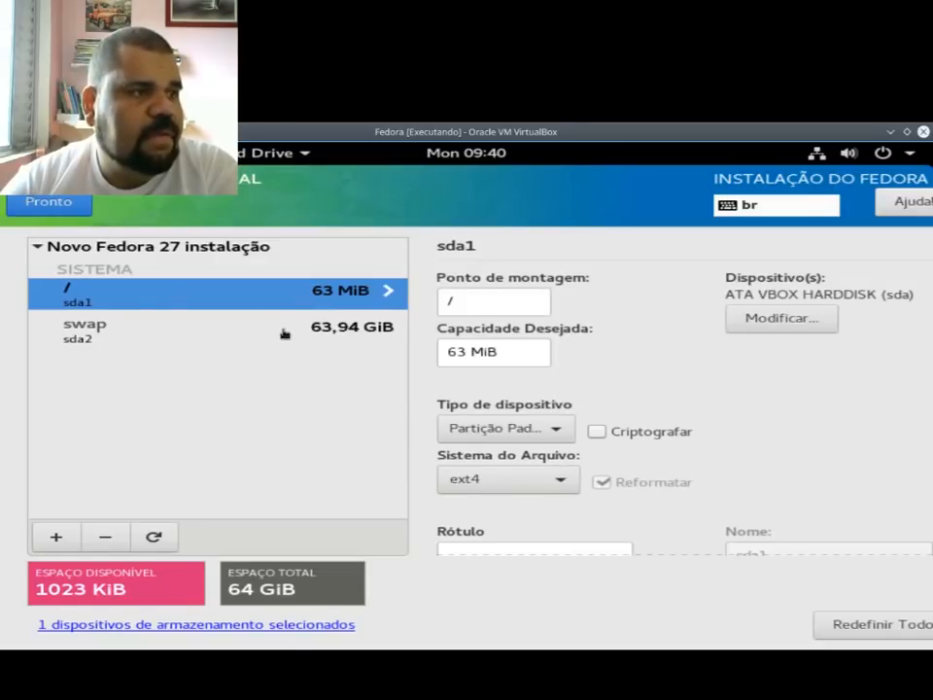
{"action": "left_click", "coordinate": [106, 538]}
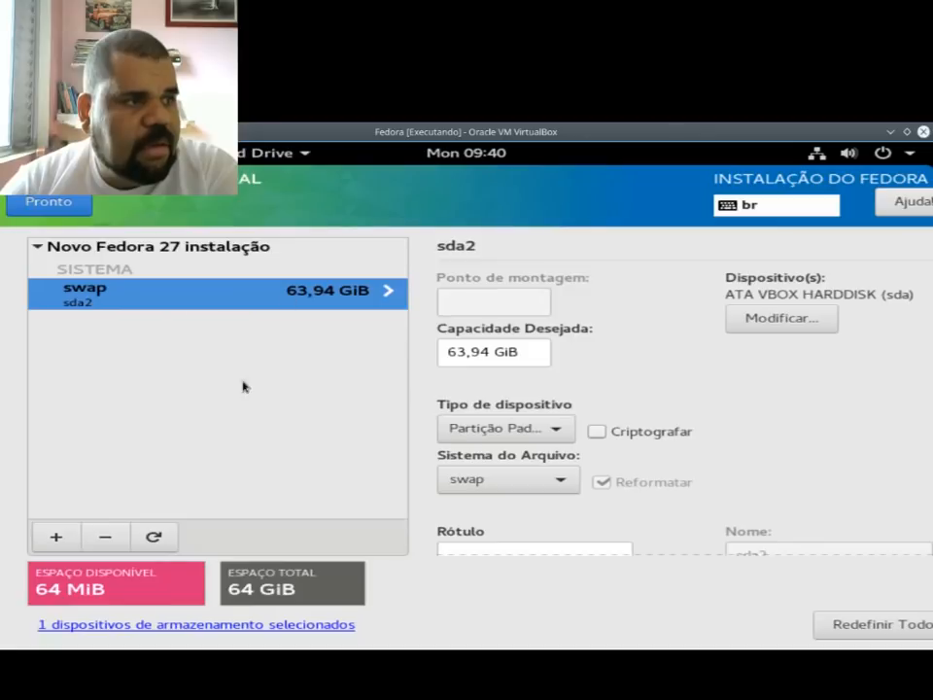
{"action": "left_click", "coordinate": [97, 546]}
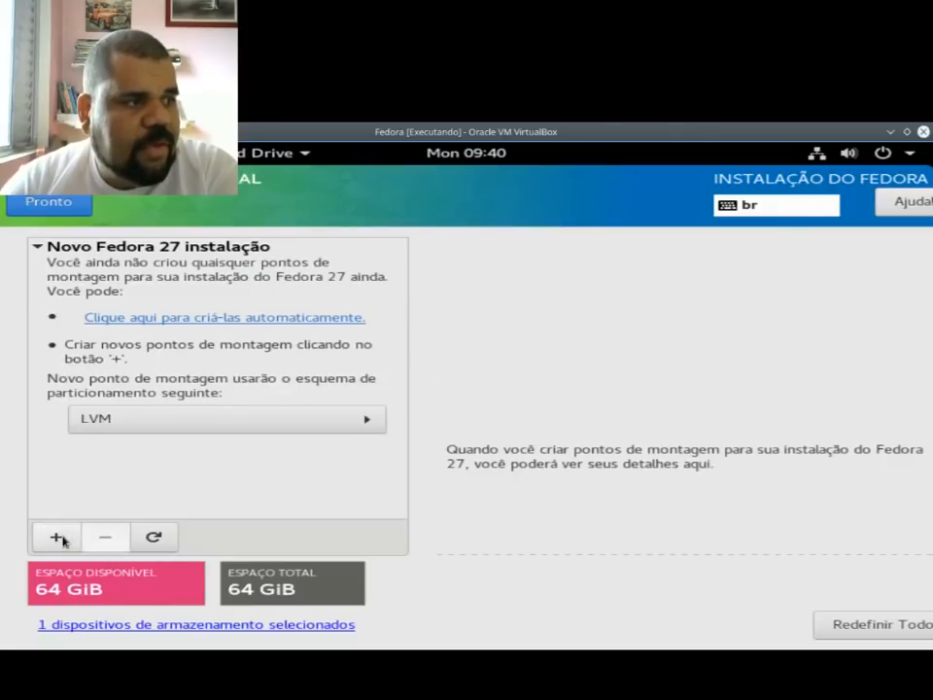
Step: Set the partitioning scheme to Partição Padrão and add a / mount point with a desired capacity of 63G
{"action": "left_click", "coordinate": [152, 412]}
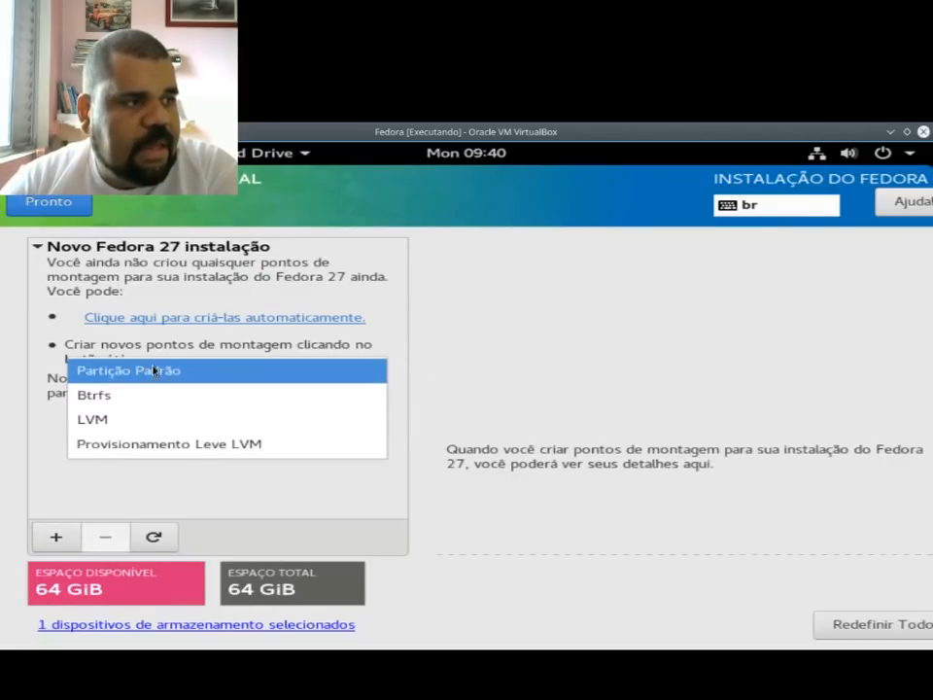
{"action": "left_click", "coordinate": [151, 369]}
{"action": "left_click", "coordinate": [56, 538]}
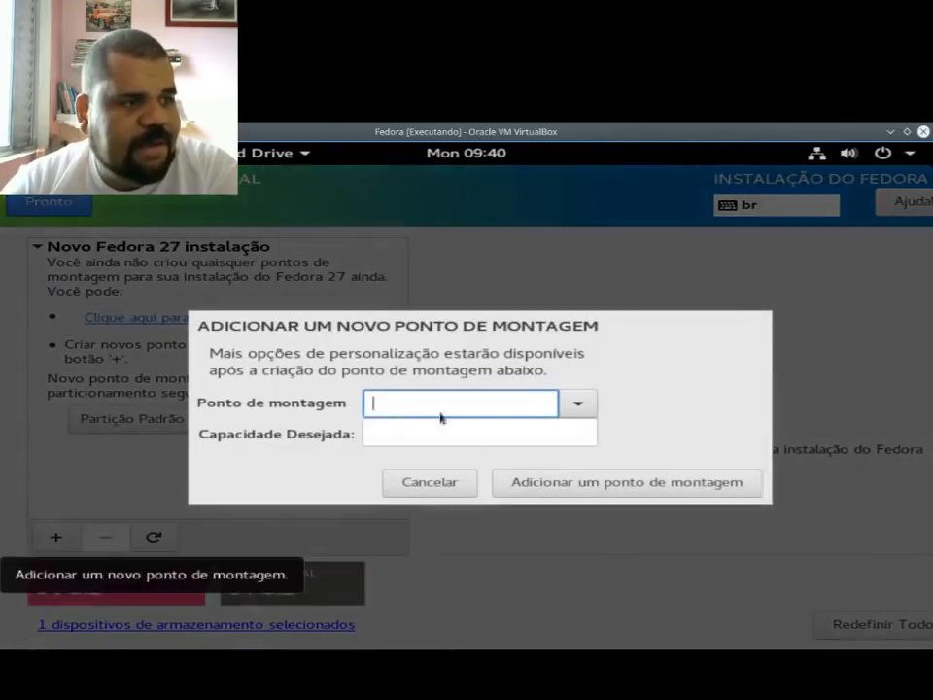
{"action": "left_click", "coordinate": [578, 405]}
{"action": "left_click", "coordinate": [519, 427]}
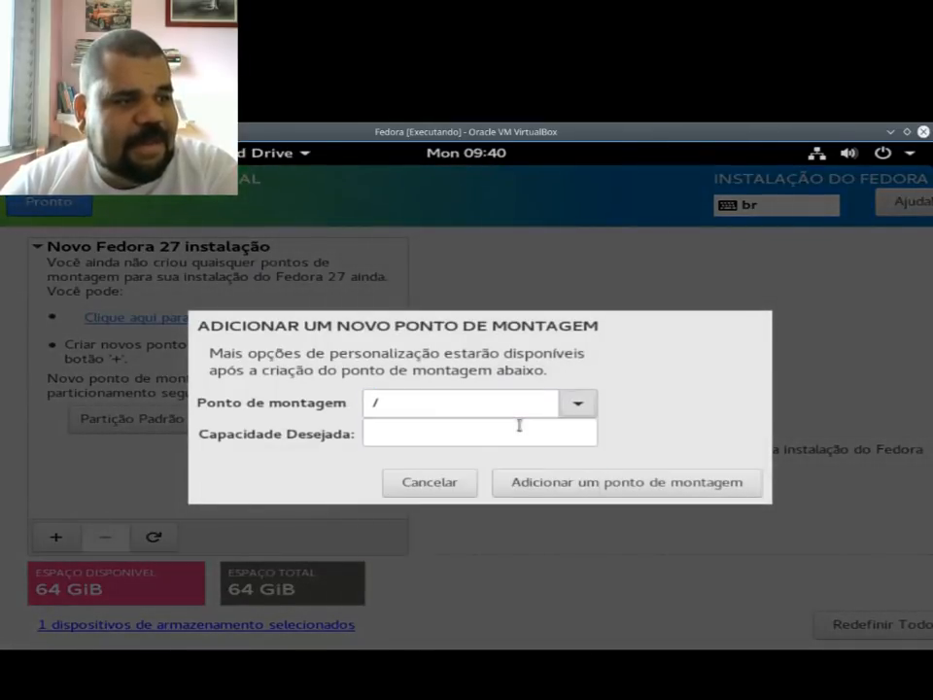
{"action": "left_click", "coordinate": [502, 432]}
{"action": "type", "text": "6"}
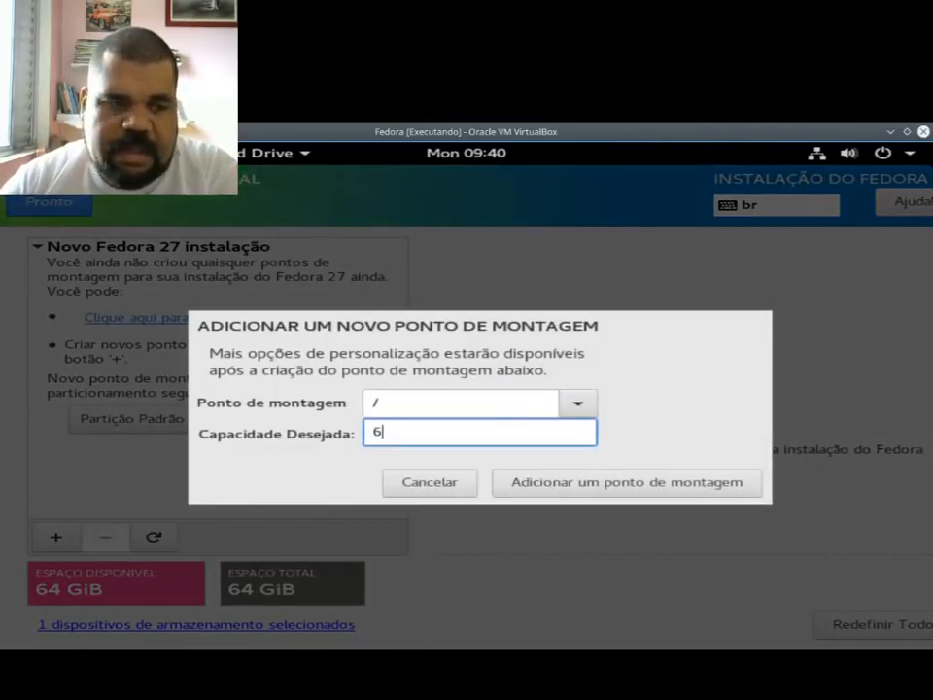
{"action": "type", "text": "3G"}
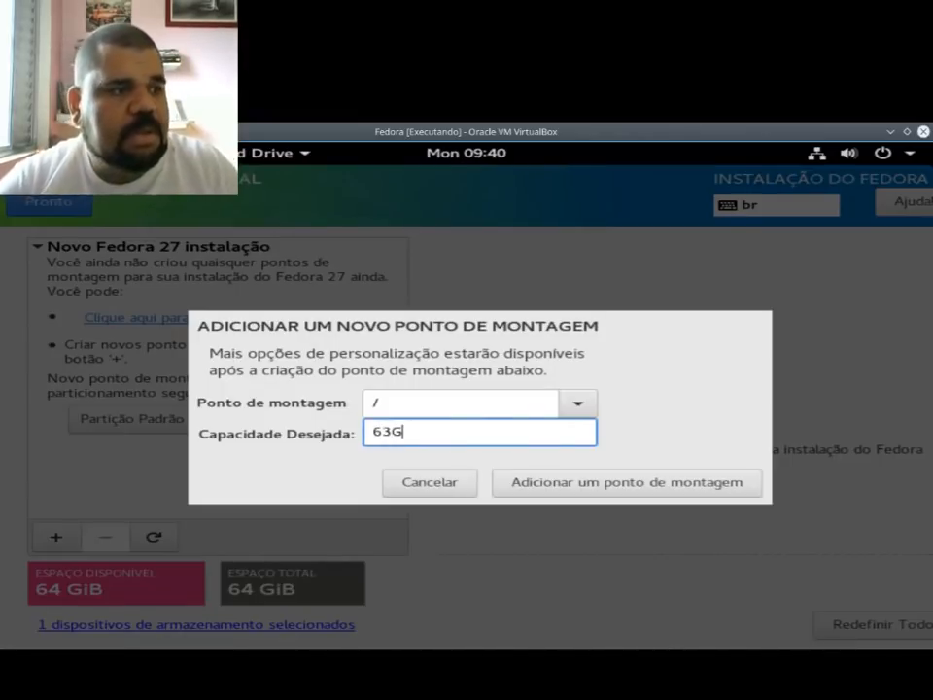
{"action": "left_click", "coordinate": [614, 494]}
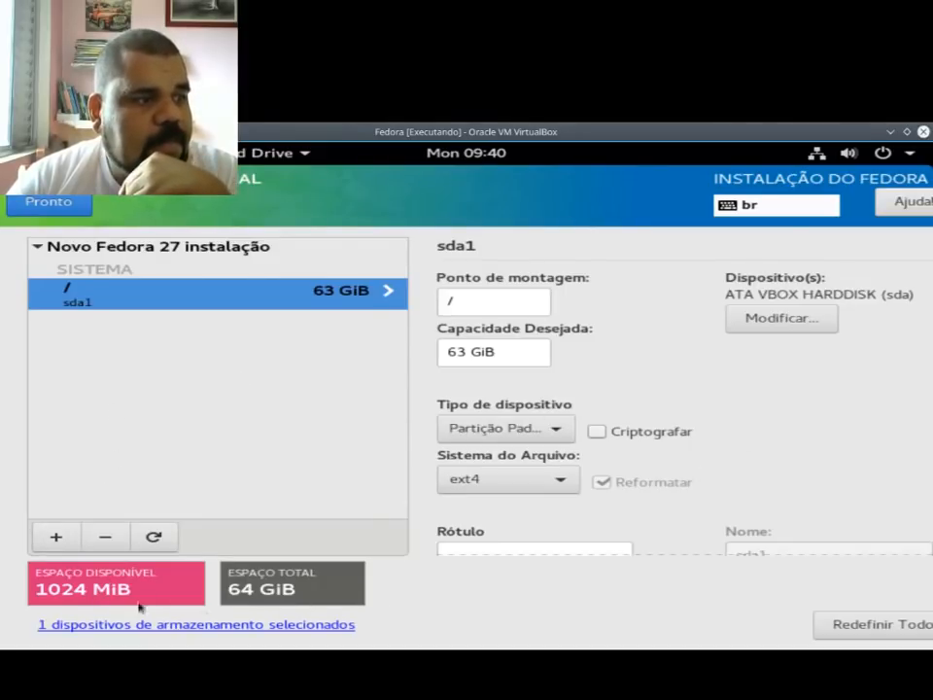
Step: Add a swap mount point with the desired capacity left blank and accept the manual partitioning layout
{"action": "left_click", "coordinate": [58, 538]}
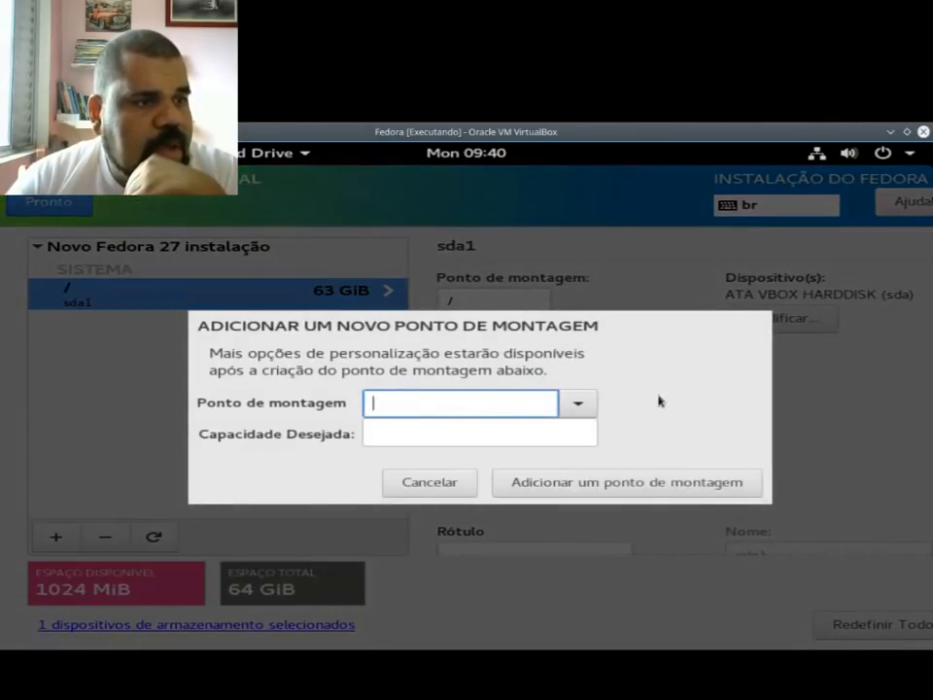
{"action": "left_click", "coordinate": [574, 408]}
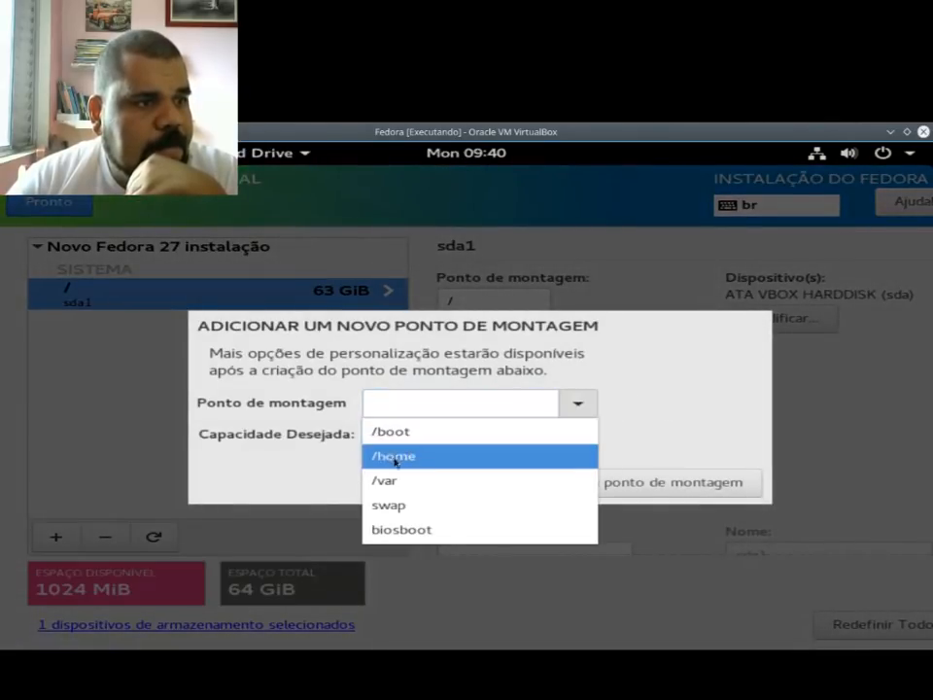
{"action": "left_click", "coordinate": [421, 507]}
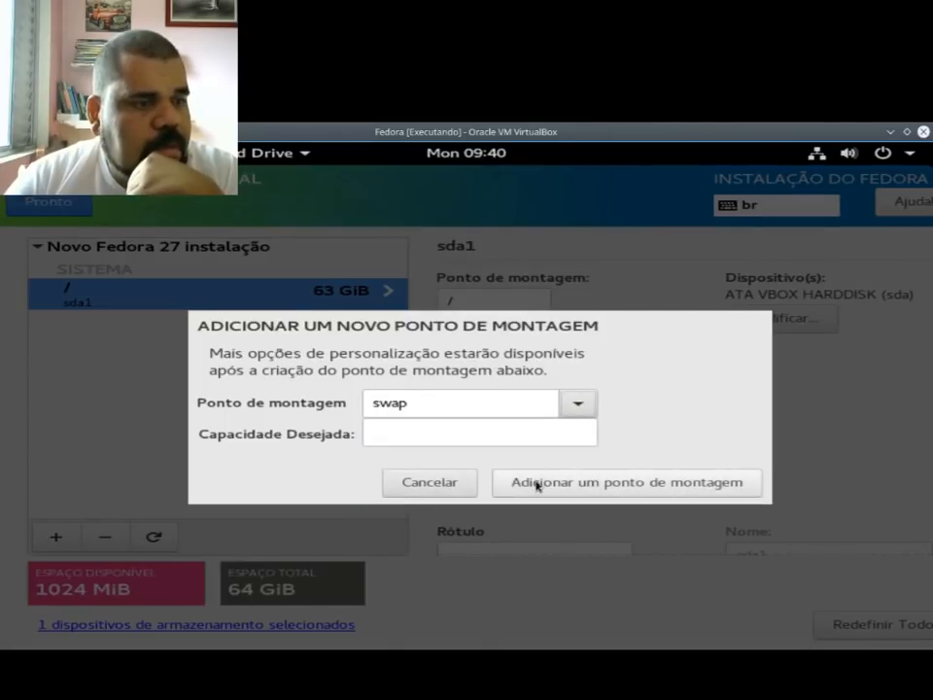
{"action": "left_click", "coordinate": [538, 483]}
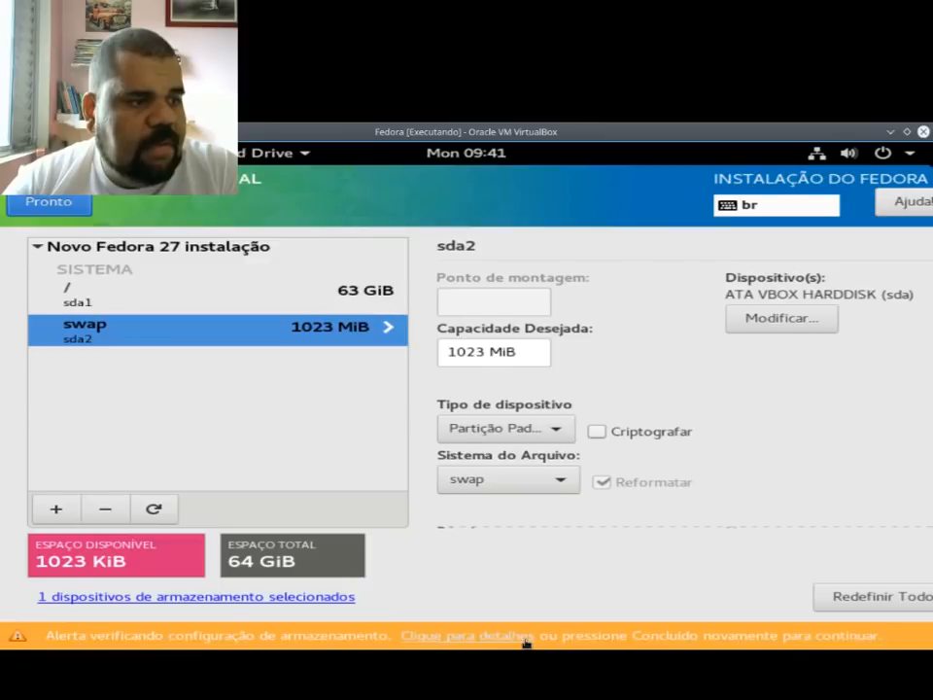
{"action": "left_click", "coordinate": [69, 202]}
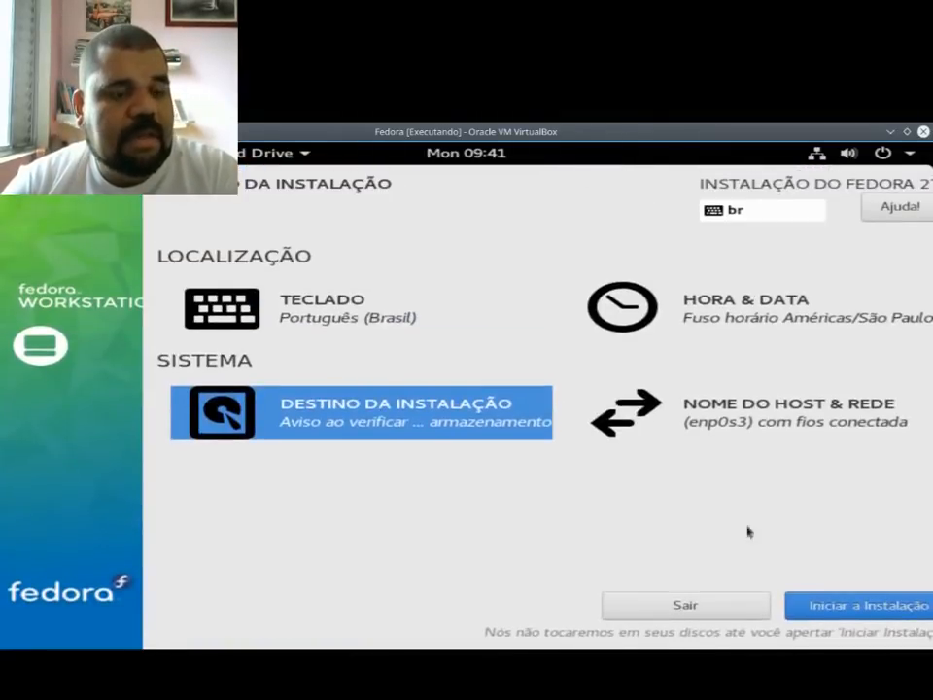
Step: Start the Fedora 27 installation and open the root password settings
{"action": "left_click", "coordinate": [838, 615]}
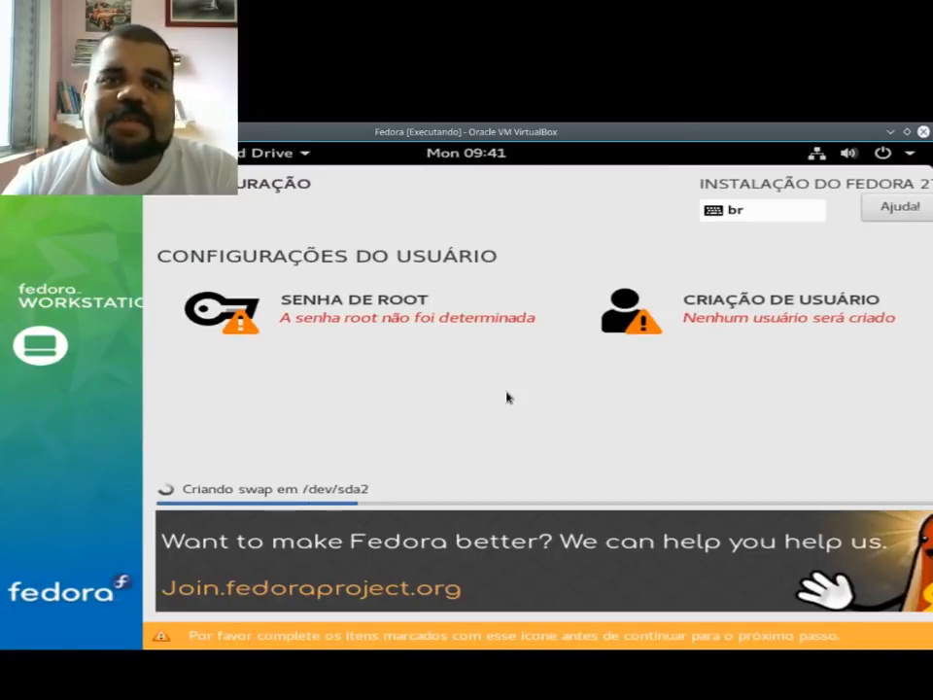
{"action": "left_click", "coordinate": [417, 312]}
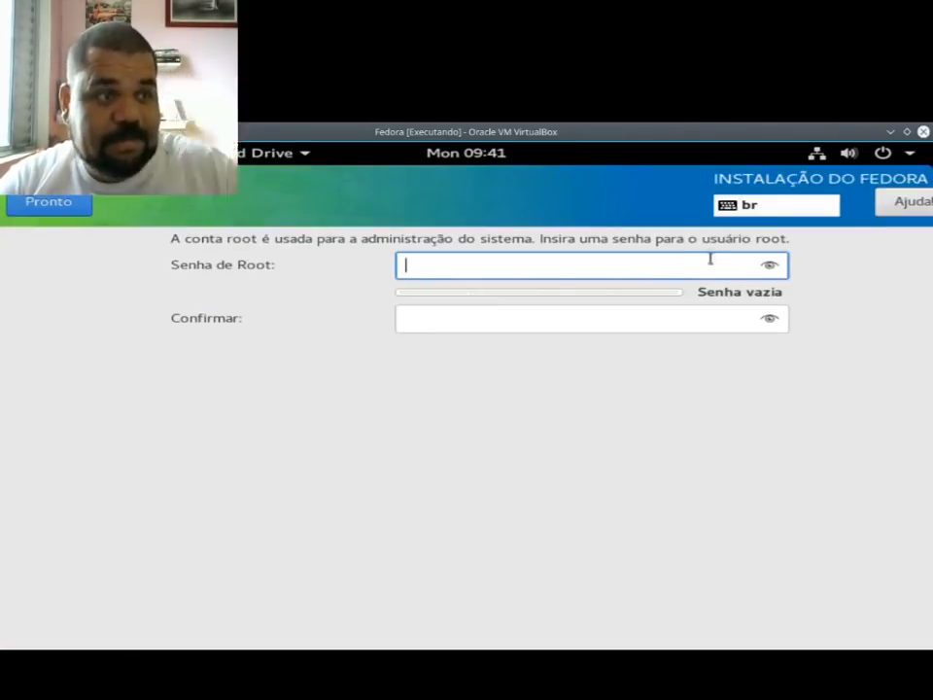
{"action": "type", "text": "•••"}
{"action": "key", "text": "BackSpace"}
{"action": "key", "text": "BackSpace"}
{"action": "key", "text": "BackSpace"}
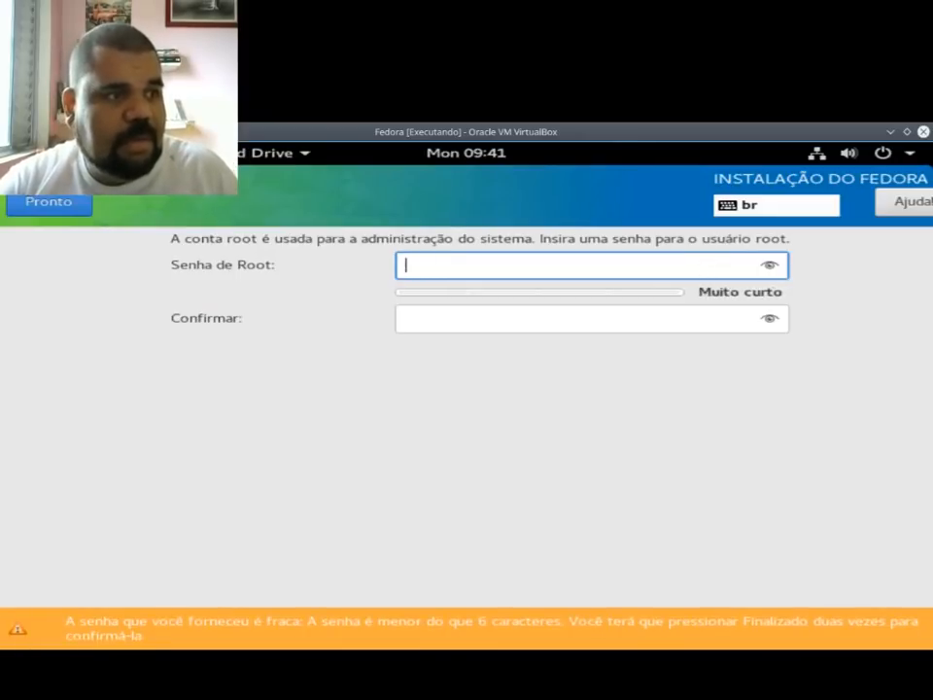
{"action": "type", "text": "•"}
{"action": "key", "text": "BackSpace"}
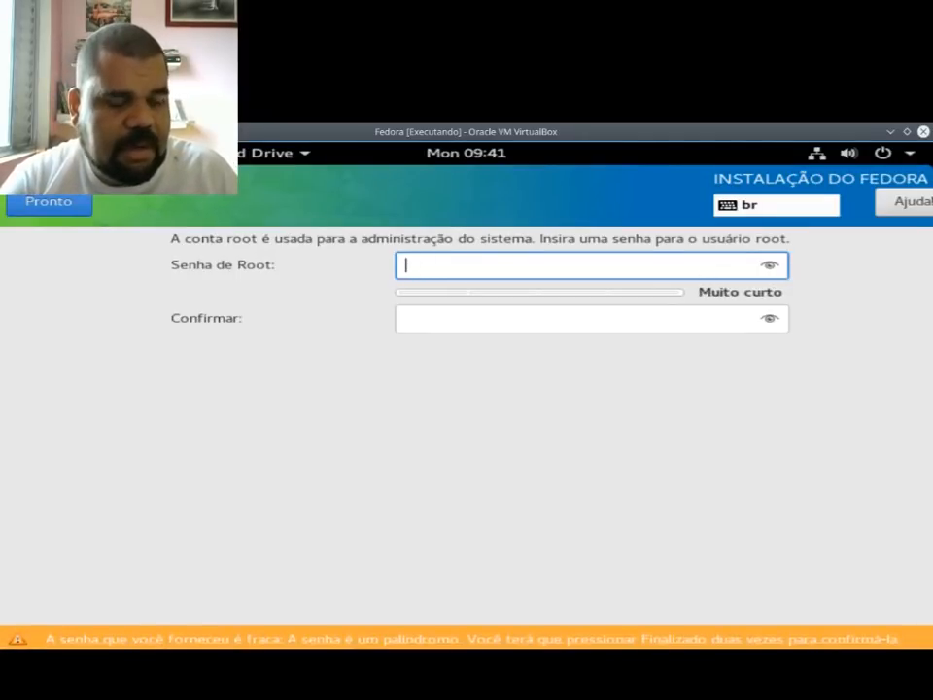
Step: Enter the root password, repeat it in the confirmation field and accept it
{"action": "type", "text": "•••••••"}
{"action": "key", "text": "Tab"}
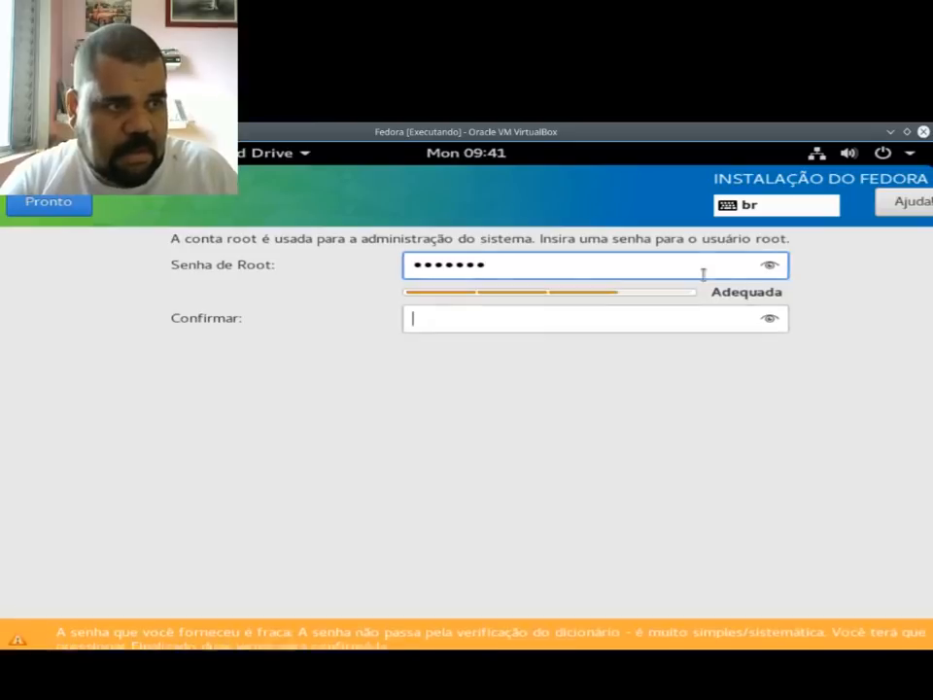
{"action": "type", "text": "•••••••"}
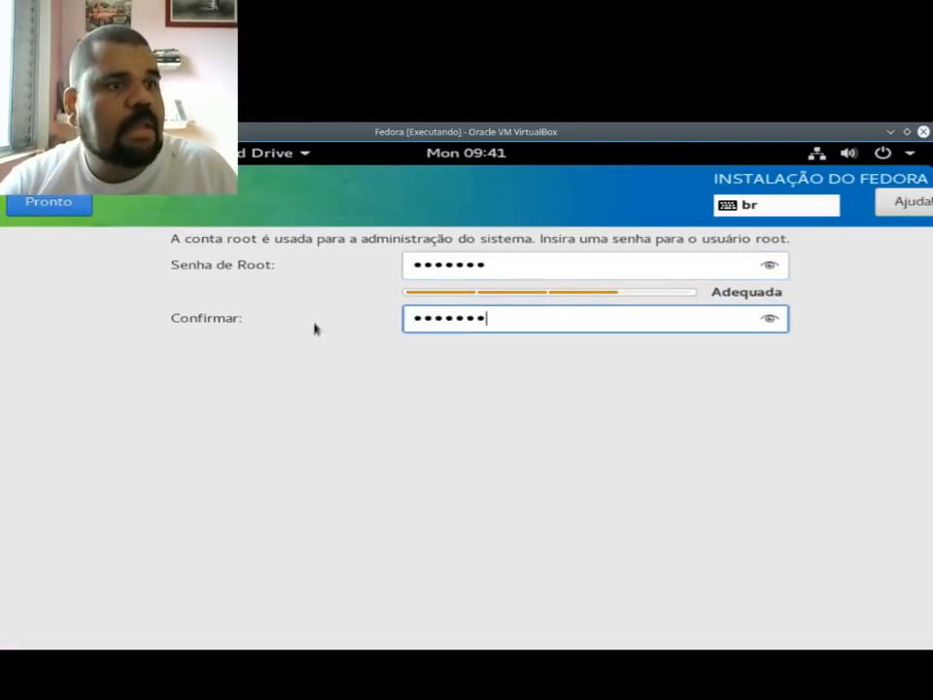
{"action": "left_click", "coordinate": [55, 204]}
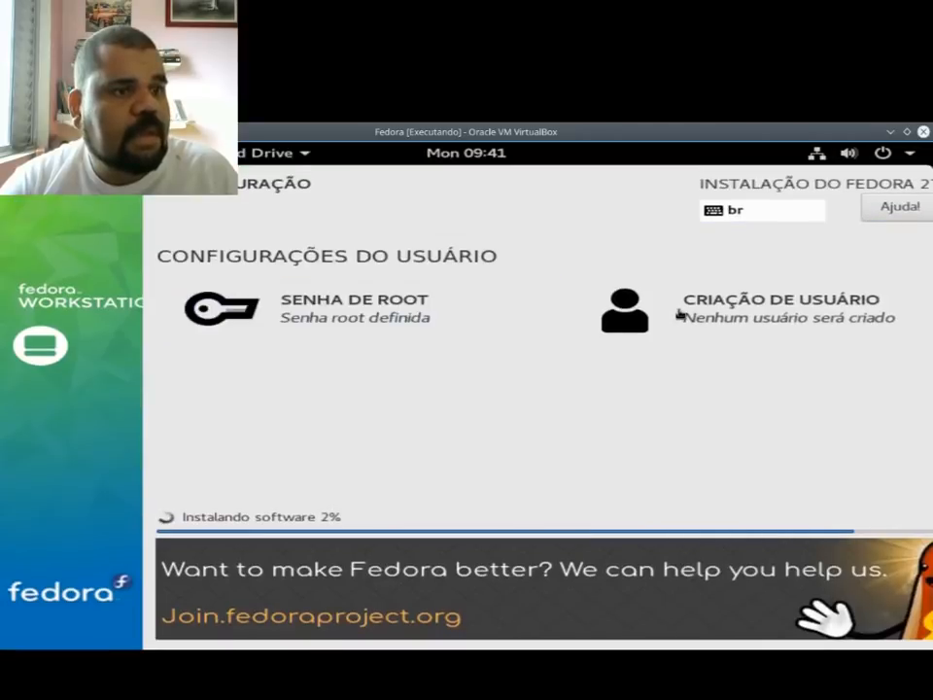
Step: Open the user creation settings, enter the user's full name and replace the suggested username with the first name only
{"action": "left_click", "coordinate": [688, 313]}
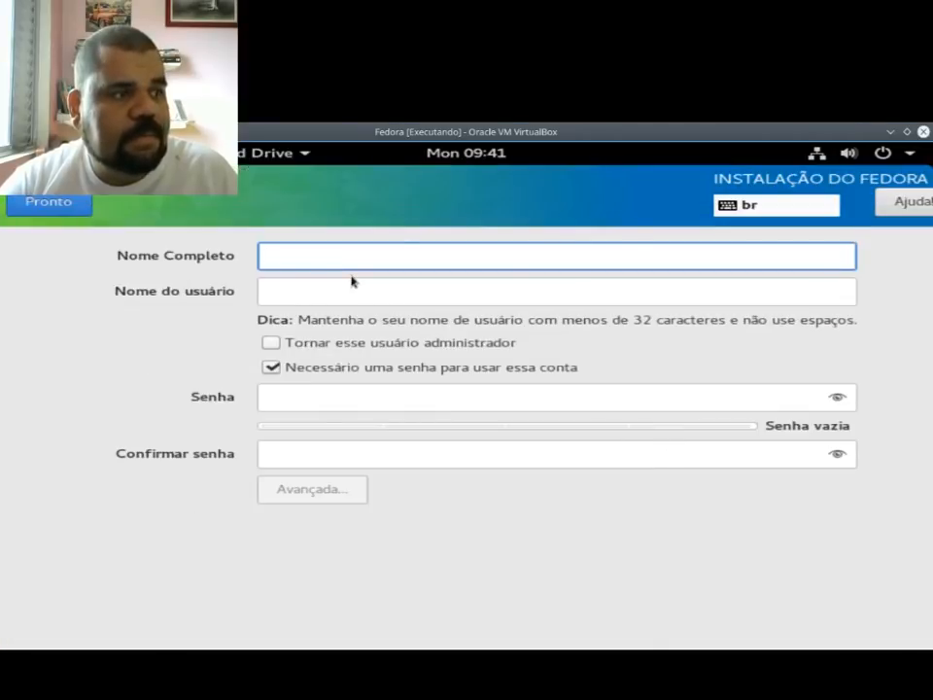
{"action": "type", "text": "juliano "}
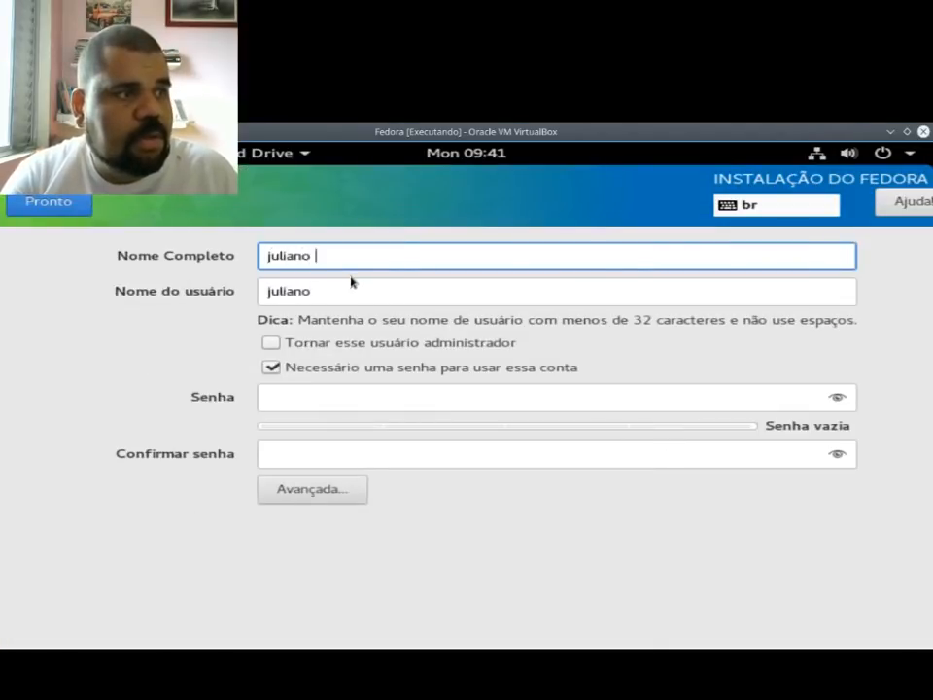
{"action": "type", "text": "ramos"}
{"action": "key", "text": "Tab"}
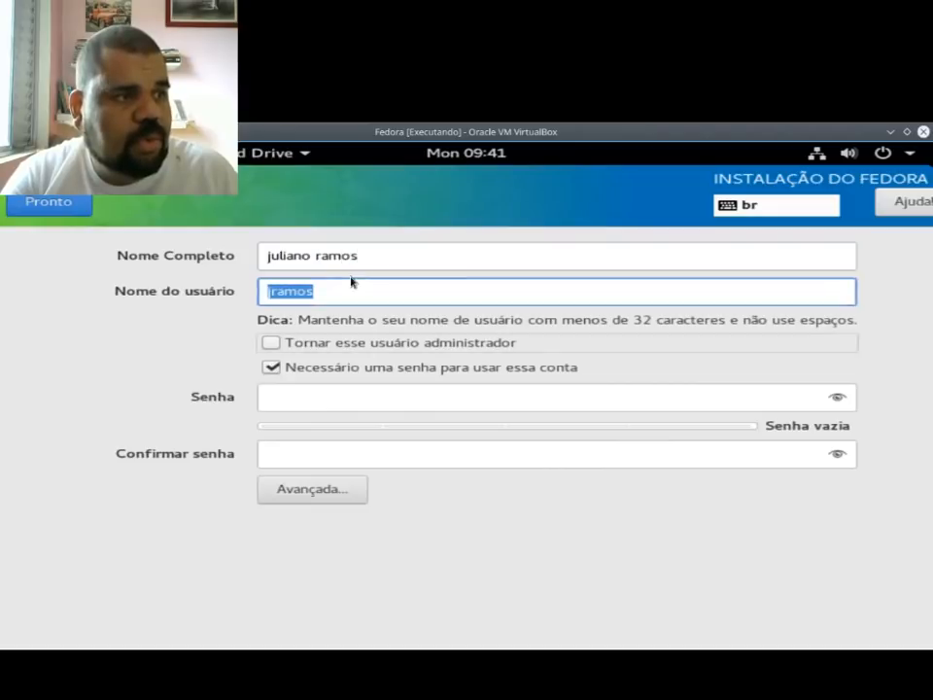
{"action": "left_click", "coordinate": [350, 289]}
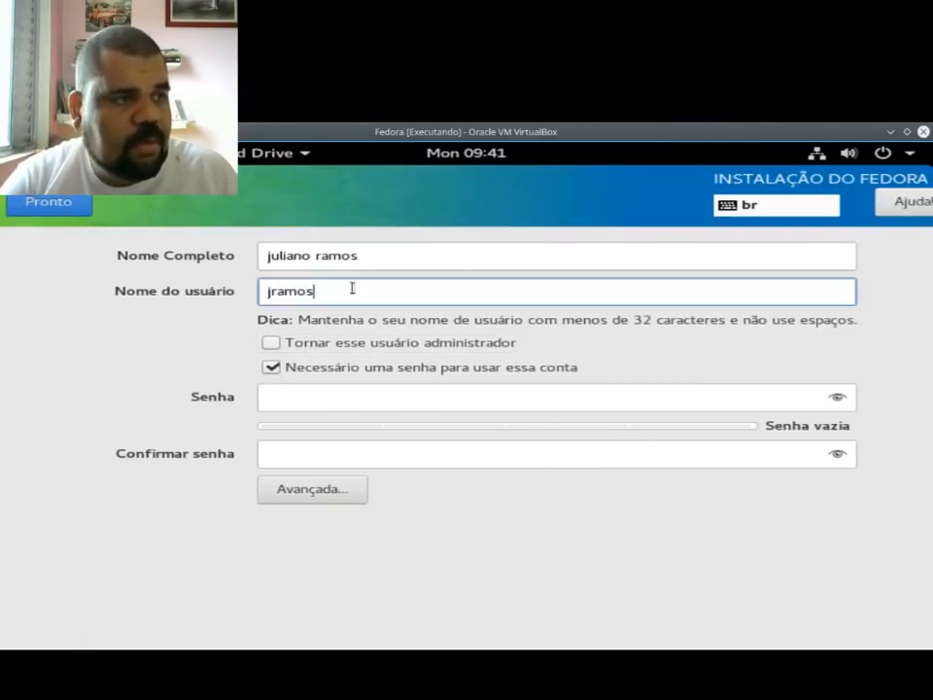
{"action": "double_click", "coordinate": [350, 289]}
{"action": "key", "text": "BackSpace"}
{"action": "type", "text": "juliano"}
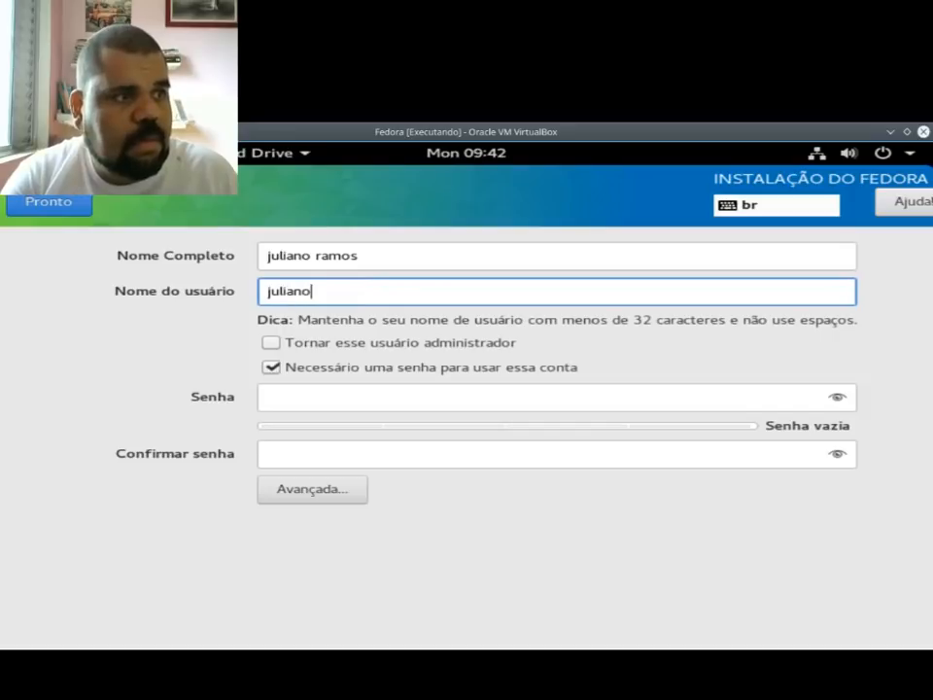
Step: Enter and confirm the new user's account password, leaving administrator rights off, and accept the user settings
{"action": "key", "text": "Tab"}
{"action": "key", "text": "Tab"}
{"action": "key", "text": "Tab"}
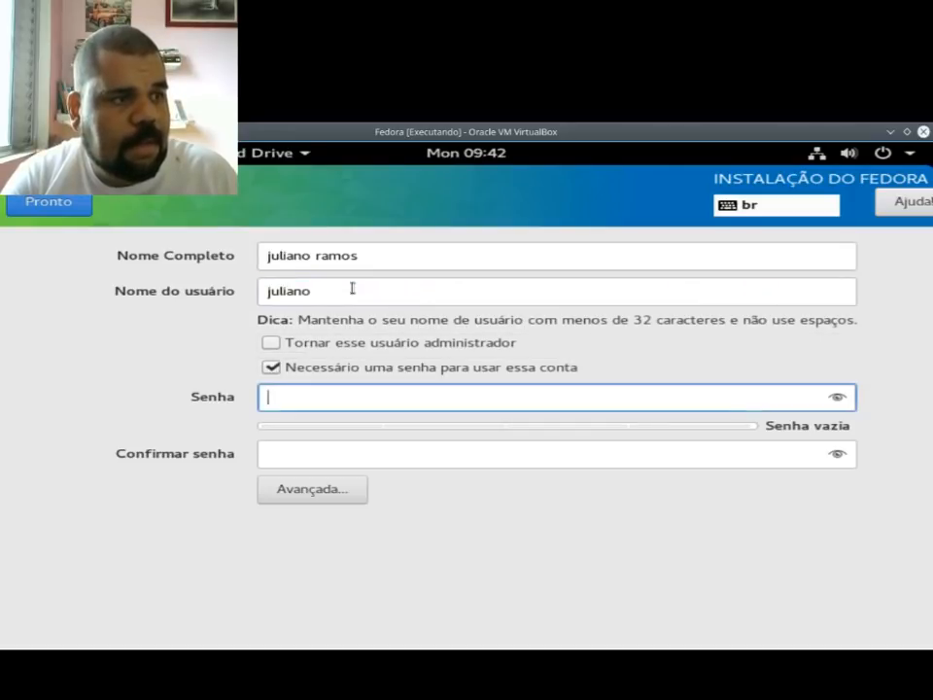
{"action": "type", "text": "1234567"}
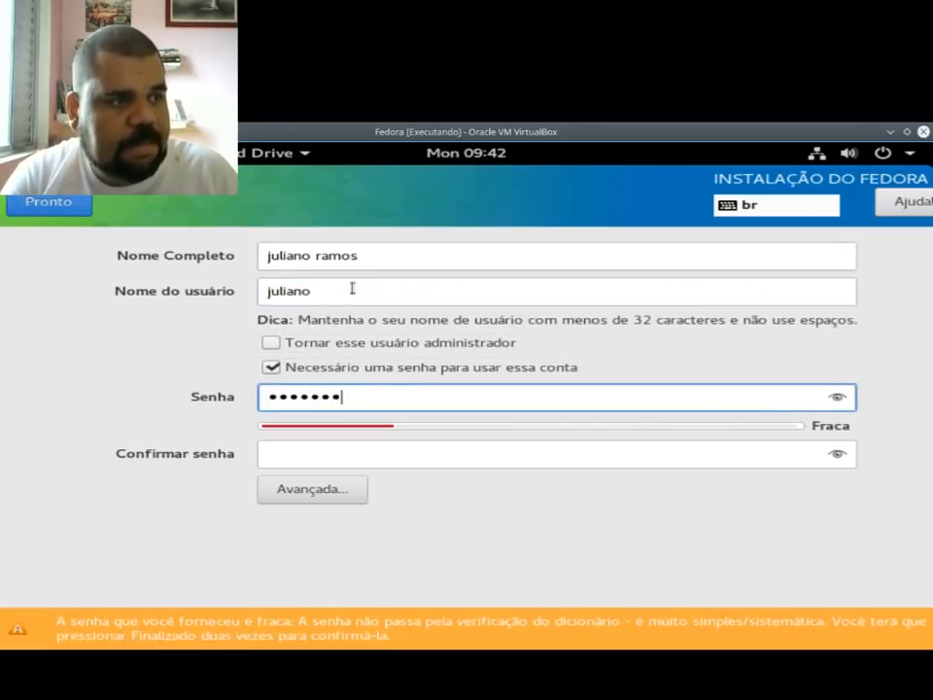
{"action": "key", "text": "Tab"}
{"action": "type", "text": "1234567"}
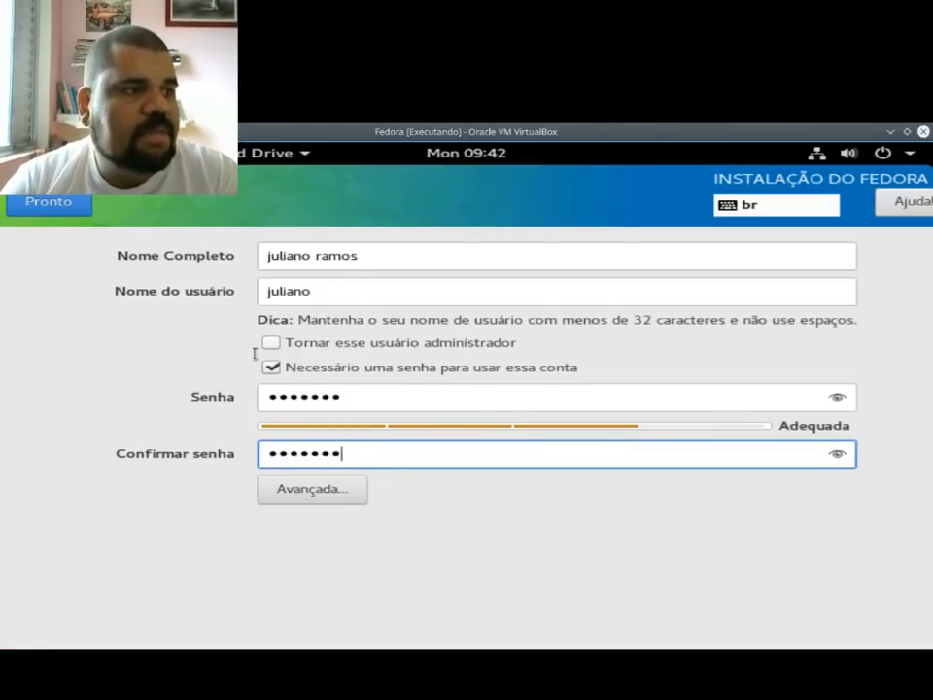
{"action": "left_click", "coordinate": [51, 204]}
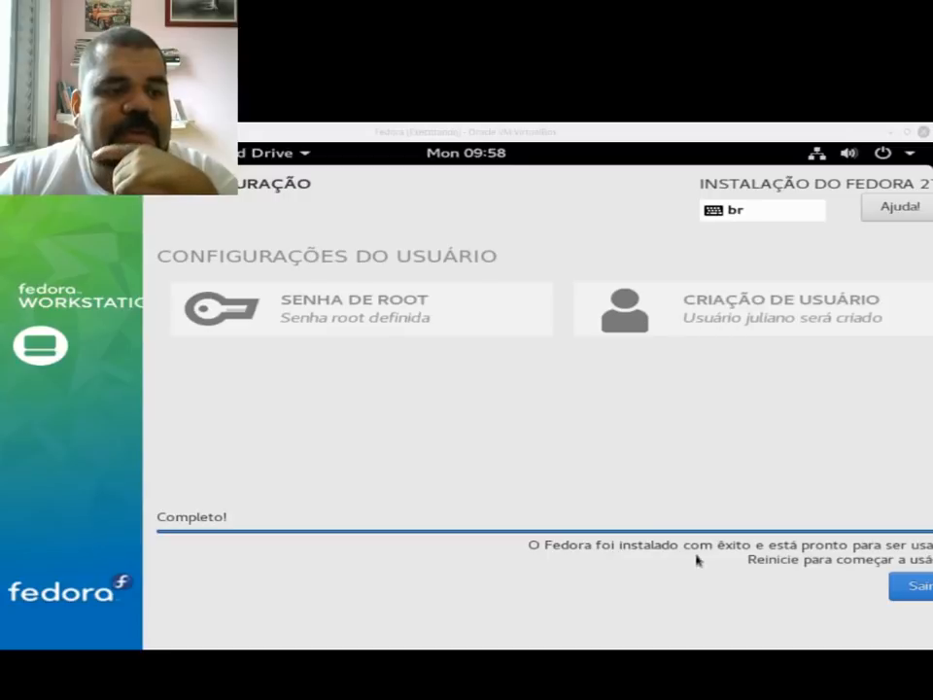
Step: Quit the completed installer and restart the live system
{"action": "left_click", "coordinate": [910, 589]}
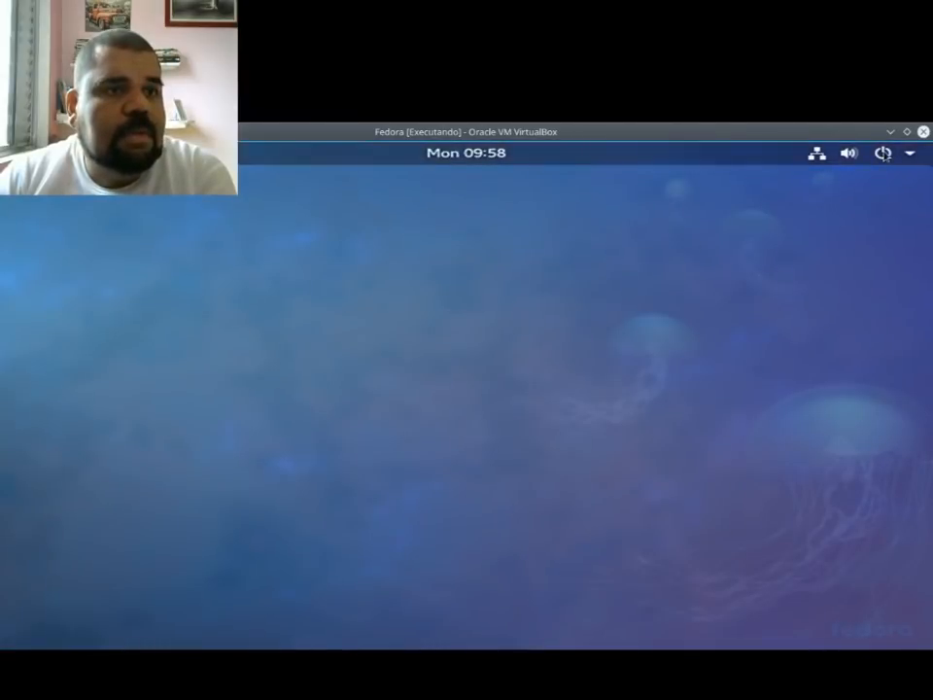
{"action": "left_click", "coordinate": [884, 153]}
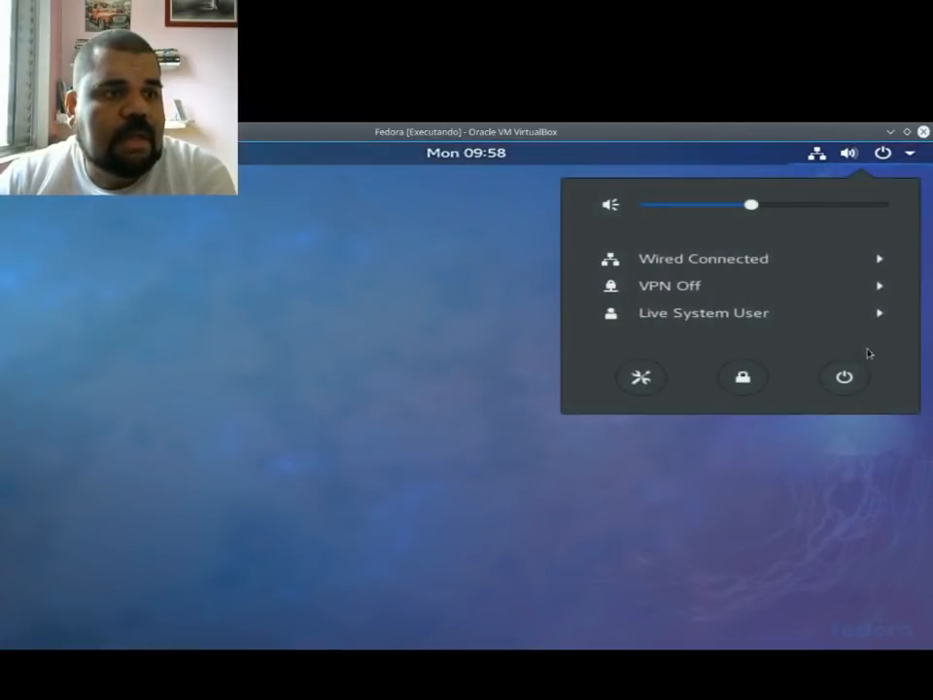
{"action": "left_click", "coordinate": [847, 380]}
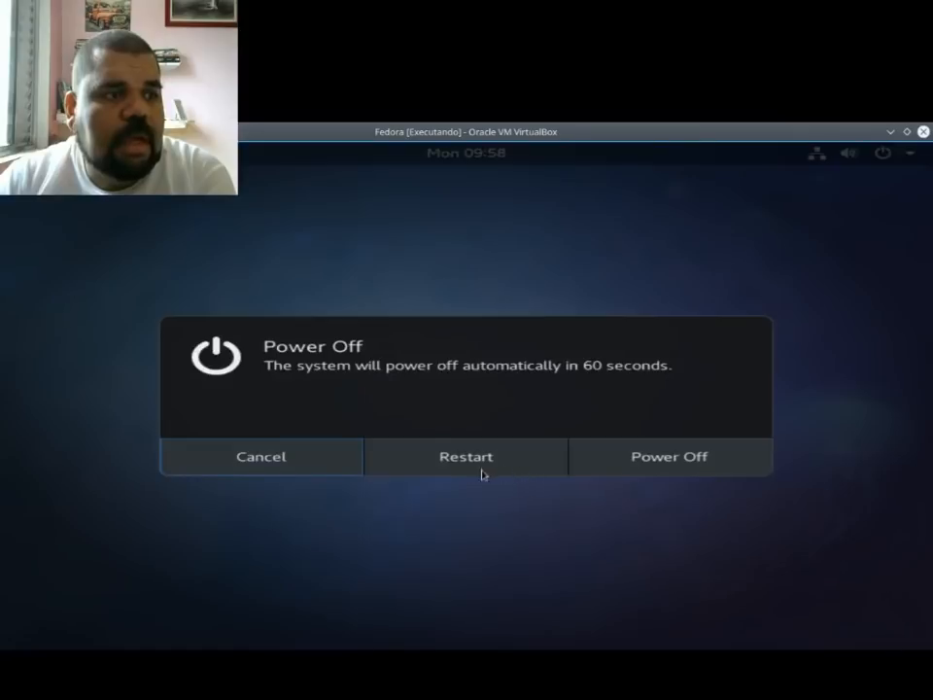
{"action": "left_click", "coordinate": [470, 464]}
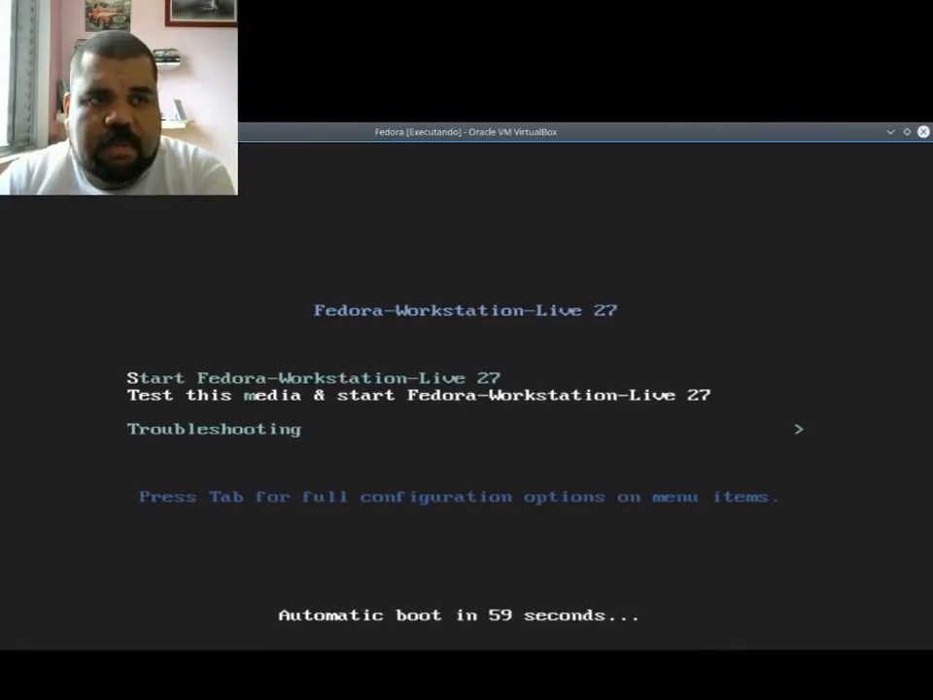
Step: Close the Fedora virtual machine at the live boot menu with the option Desligar a máquina
{"action": "left_click", "coordinate": [924, 131]}
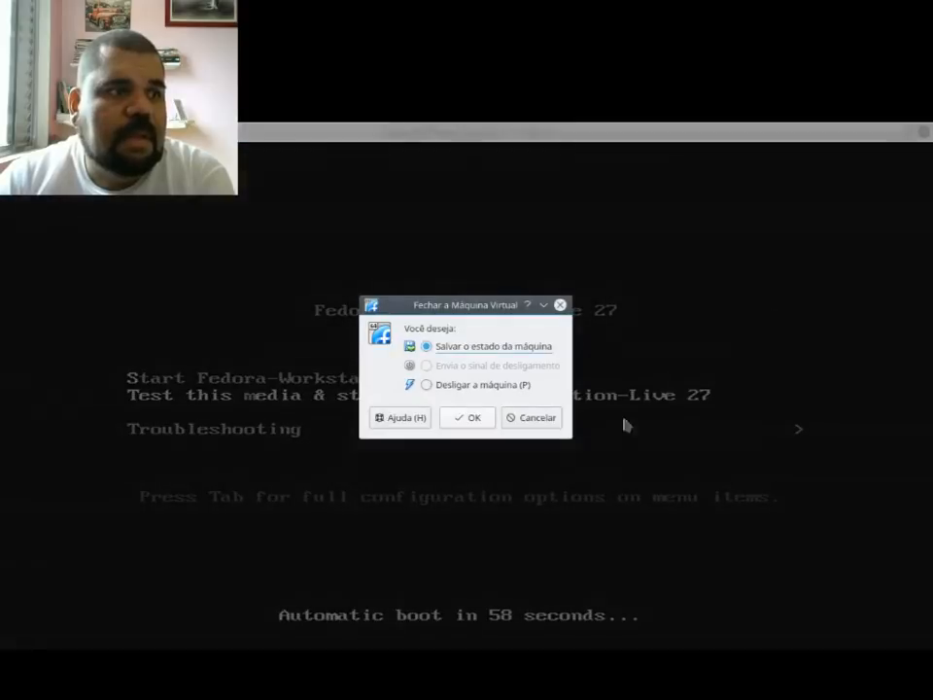
{"action": "left_click", "coordinate": [470, 386]}
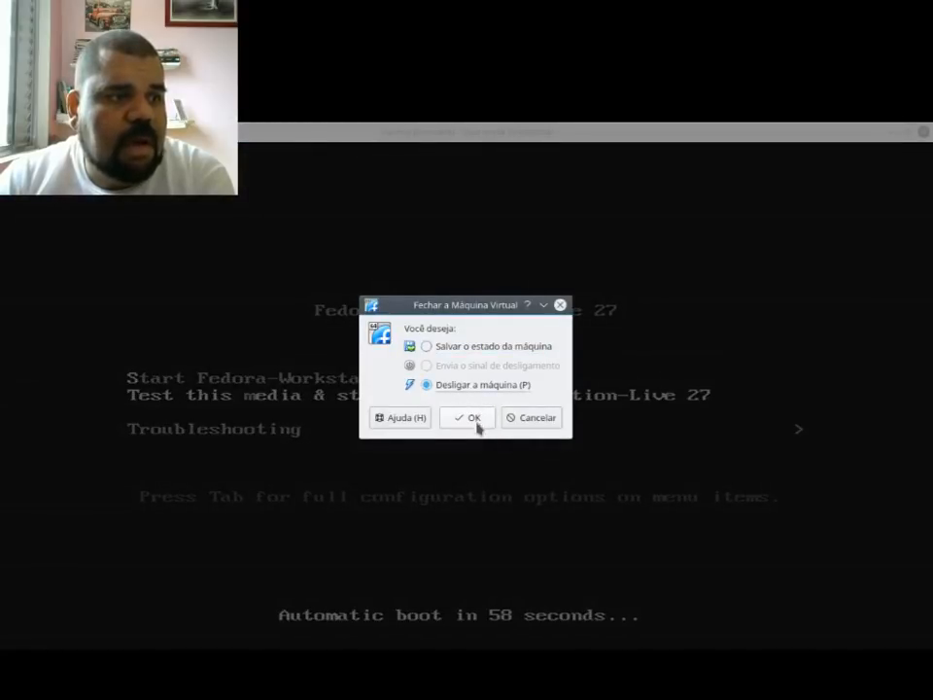
{"action": "left_click", "coordinate": [475, 418]}
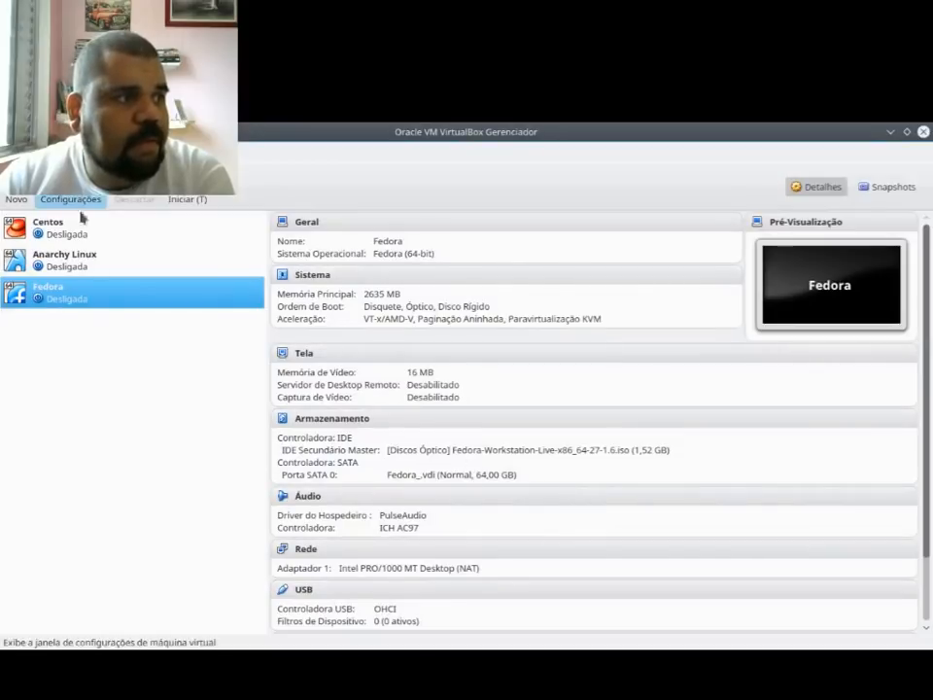
Step: Move Disco Rígido to the first place in the Fedora machine's boot order, save the settings and boot the machine
{"action": "left_click", "coordinate": [81, 212]}
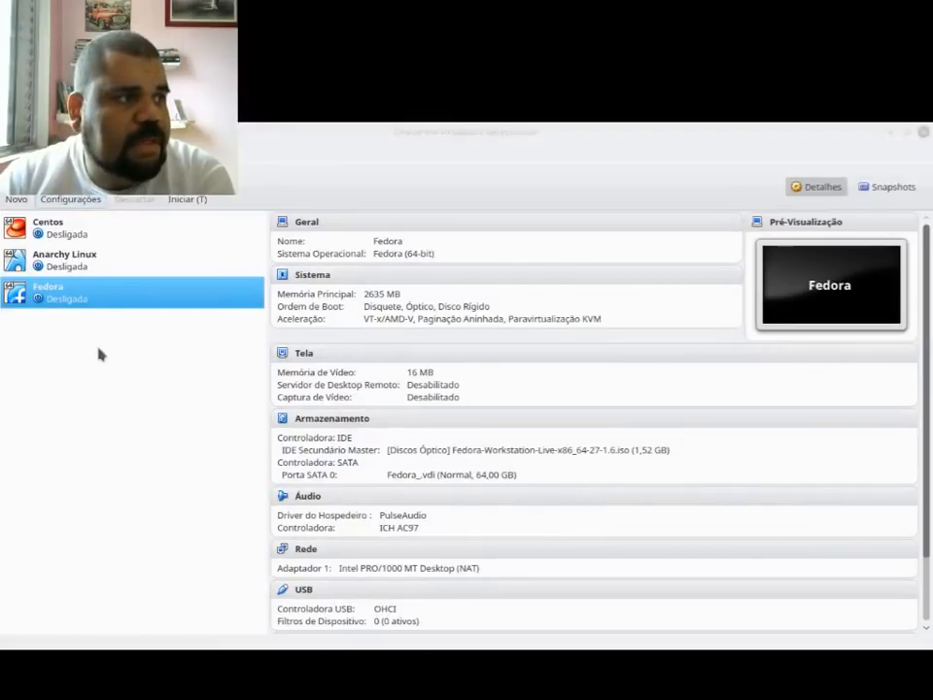
{"action": "left_click", "coordinate": [156, 247]}
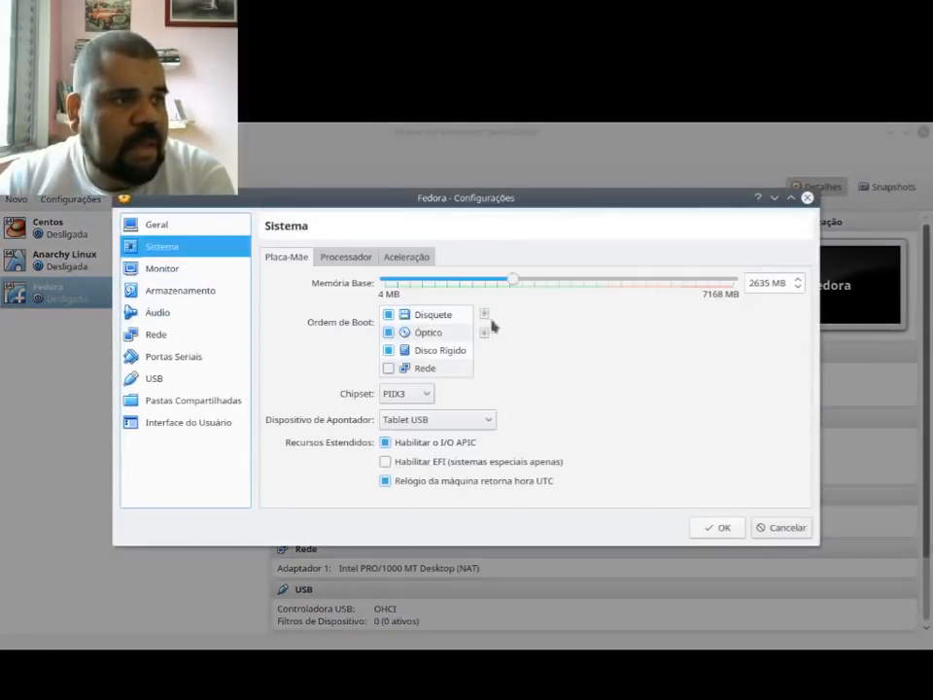
{"action": "left_click", "coordinate": [458, 350]}
{"action": "left_click", "coordinate": [484, 314]}
{"action": "left_click", "coordinate": [484, 314]}
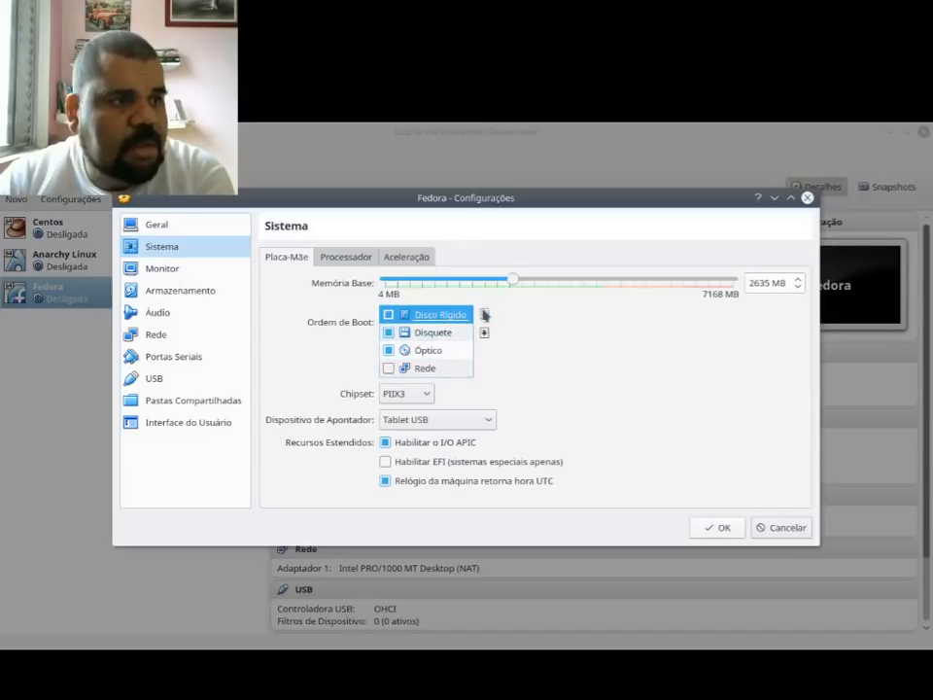
{"action": "left_click", "coordinate": [719, 527]}
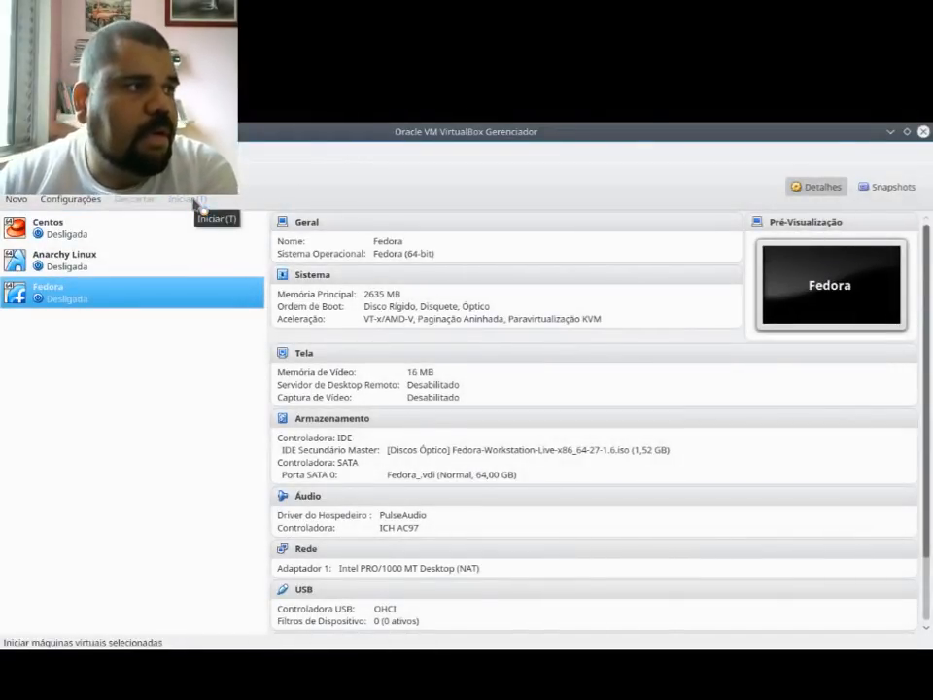
{"action": "left_click", "coordinate": [195, 201]}
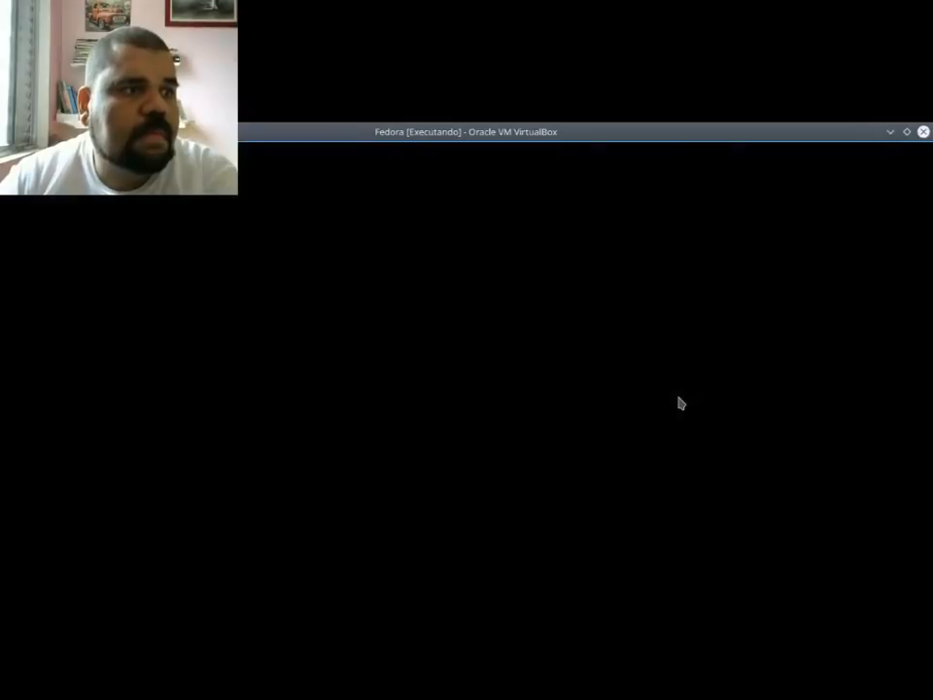
{"action": "key", "text": "Return"}
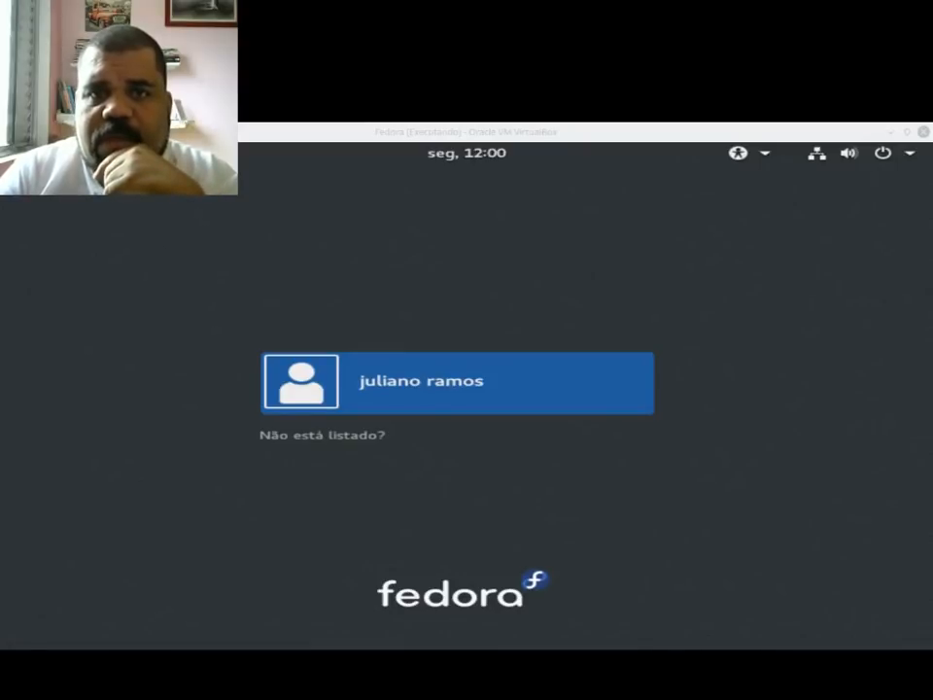
Step: Switch to the YouTube channel page in Google Chrome and read through the comment notifications
{"action": "left_click_drag", "start_coordinate": [931, 389], "coordinate": [271, 246]}
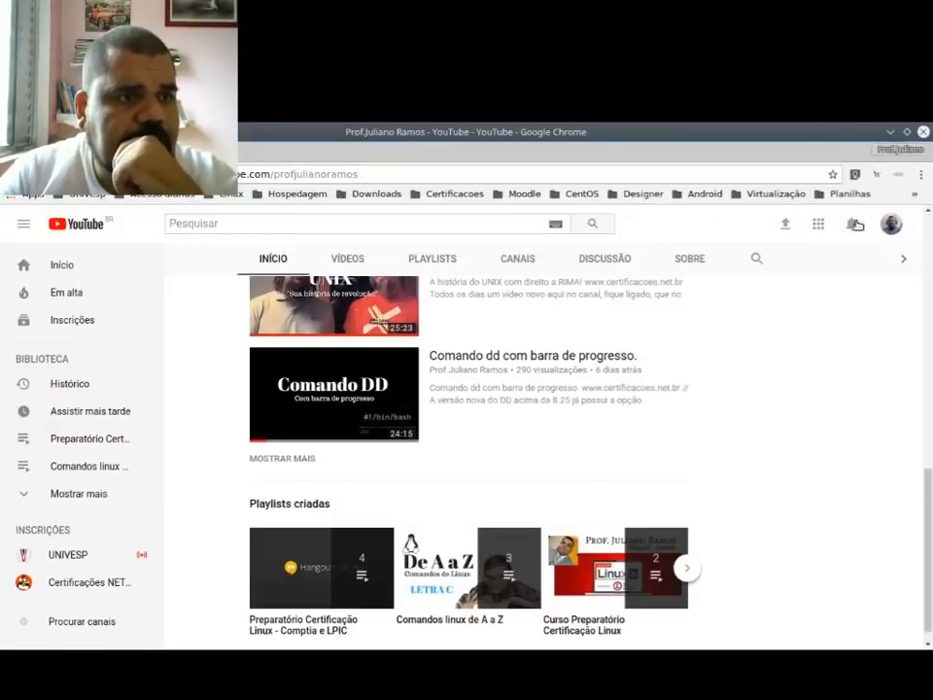
{"action": "left_click", "coordinate": [856, 224]}
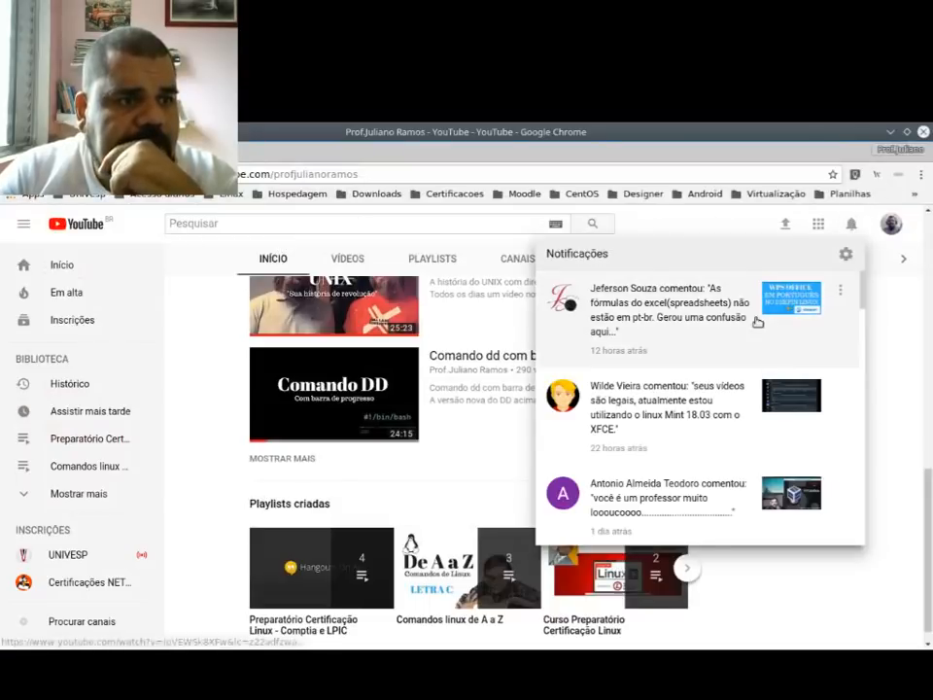
{"action": "scroll", "coordinate": [671, 389], "scroll_direction": "down", "scroll_amount": 3}
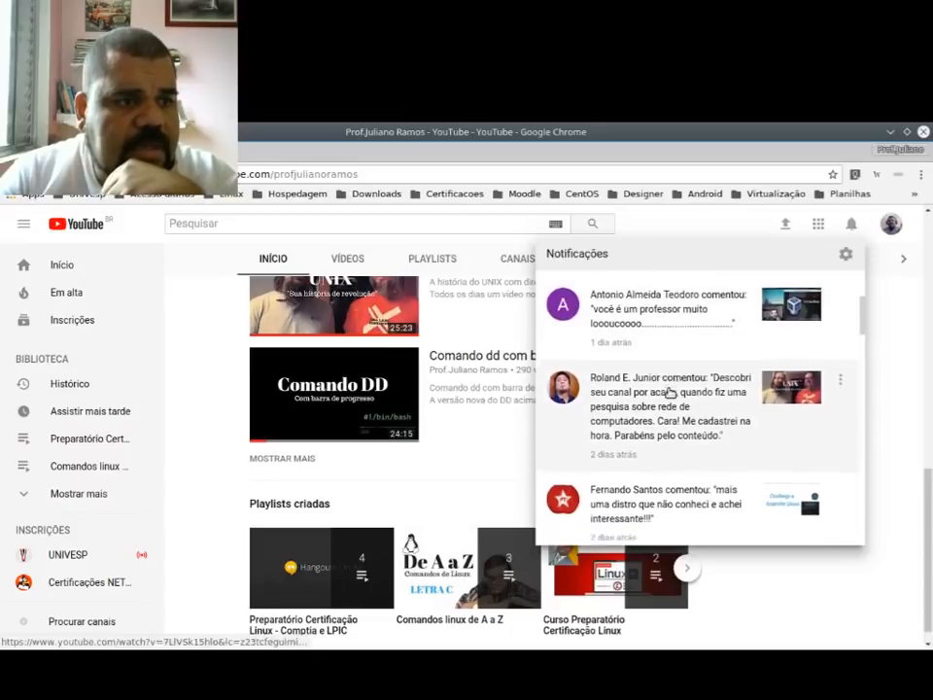
{"action": "scroll", "coordinate": [670, 393], "scroll_direction": "down", "scroll_amount": 1}
{"action": "scroll", "coordinate": [670, 403], "scroll_direction": "down", "scroll_amount": 3}
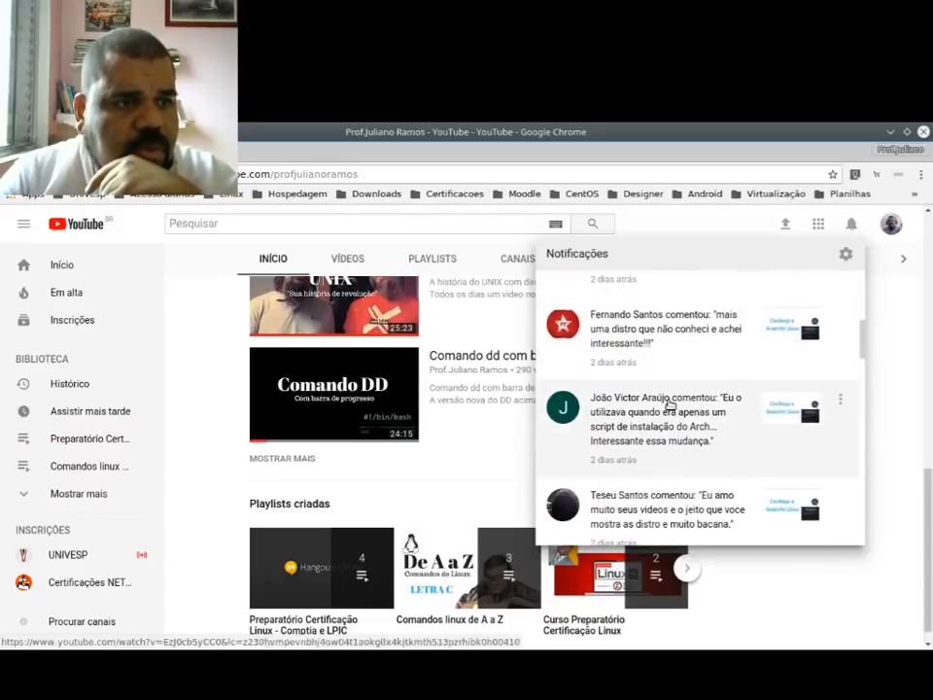
{"action": "scroll", "coordinate": [670, 403], "scroll_direction": "down", "scroll_amount": 3}
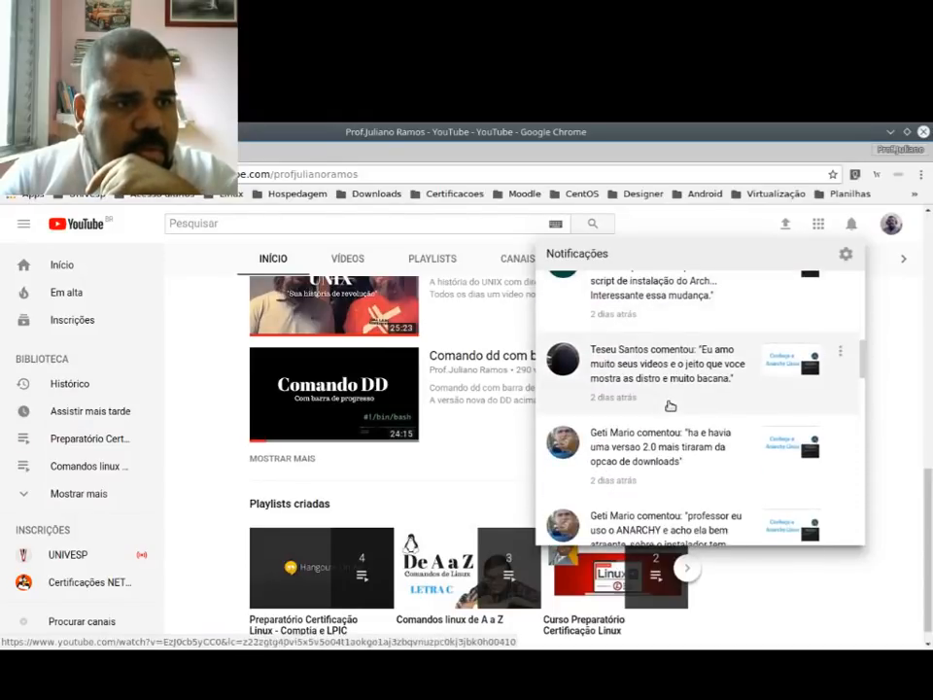
{"action": "scroll", "coordinate": [670, 405], "scroll_direction": "down", "scroll_amount": 4}
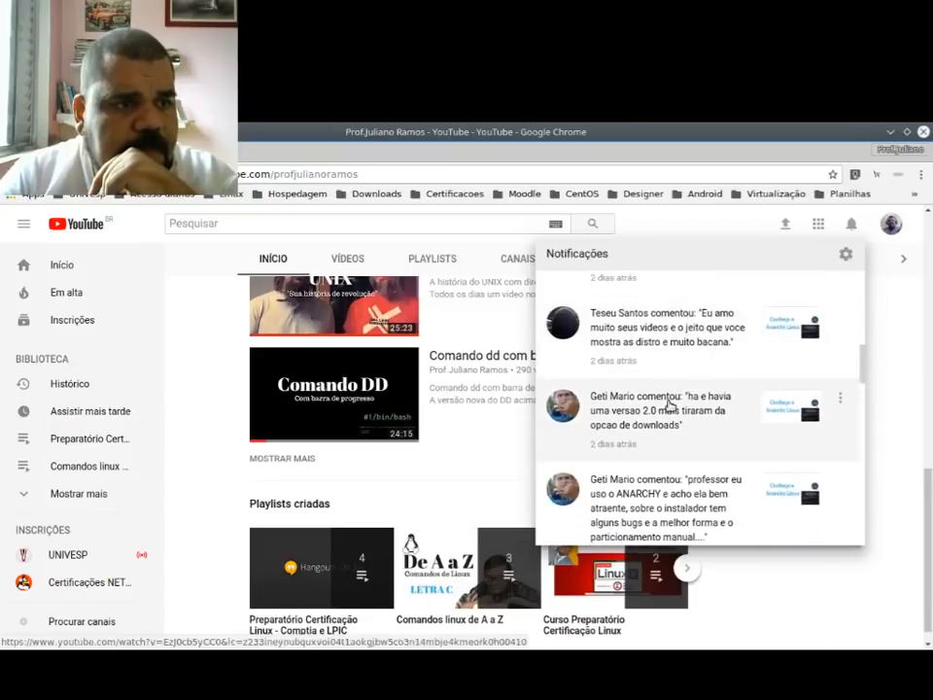
Step: Read through the older comment notifications on the YouTube channel page and close the notification list
{"action": "scroll", "coordinate": [669, 406], "scroll_direction": "down", "scroll_amount": 2}
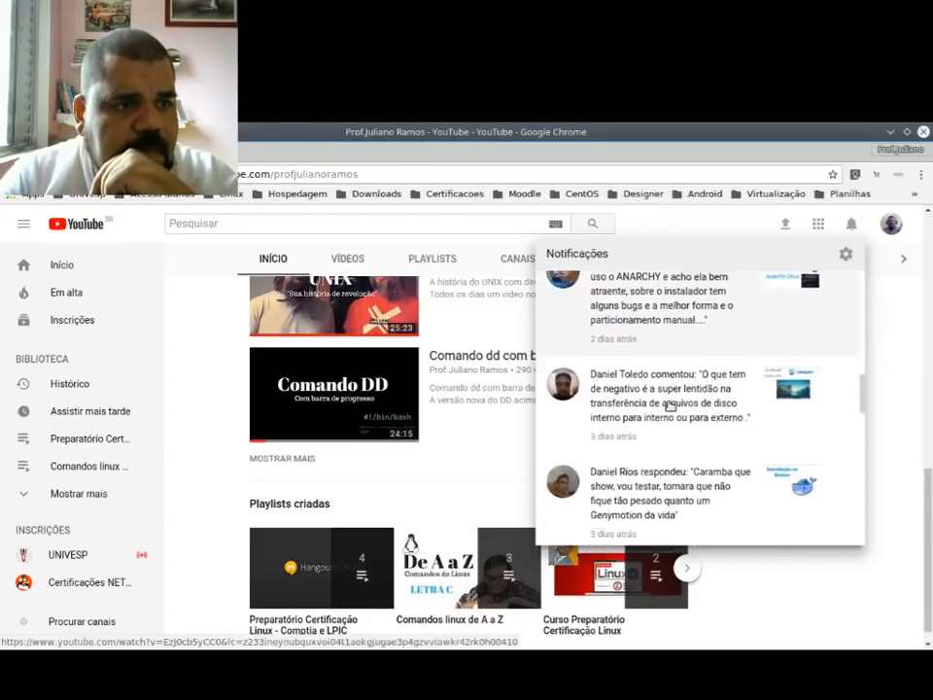
{"action": "scroll", "coordinate": [670, 404], "scroll_direction": "down", "scroll_amount": 1}
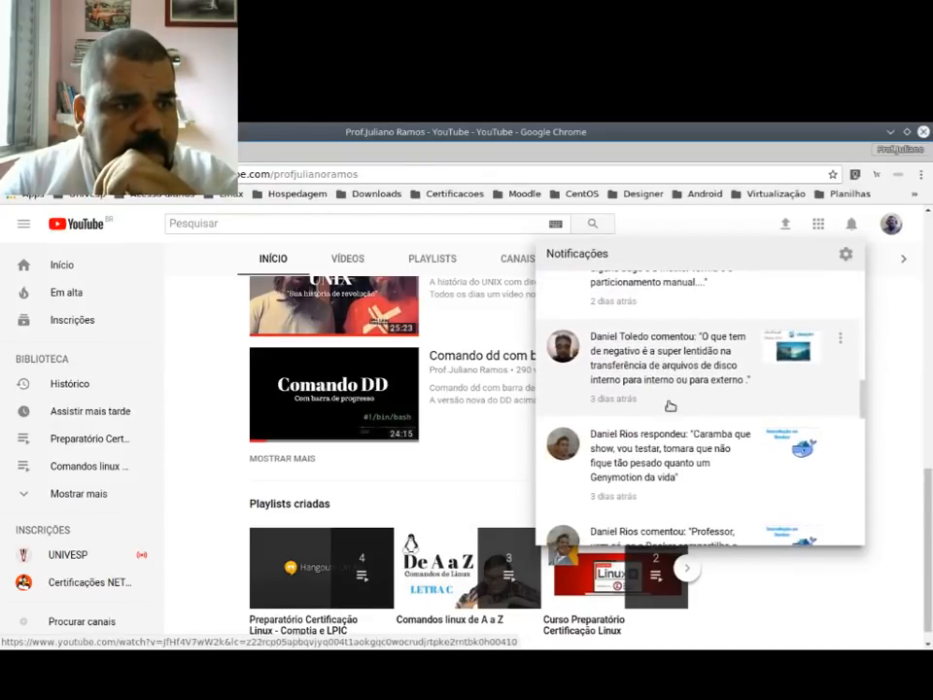
{"action": "scroll", "coordinate": [670, 405], "scroll_direction": "down", "scroll_amount": 5}
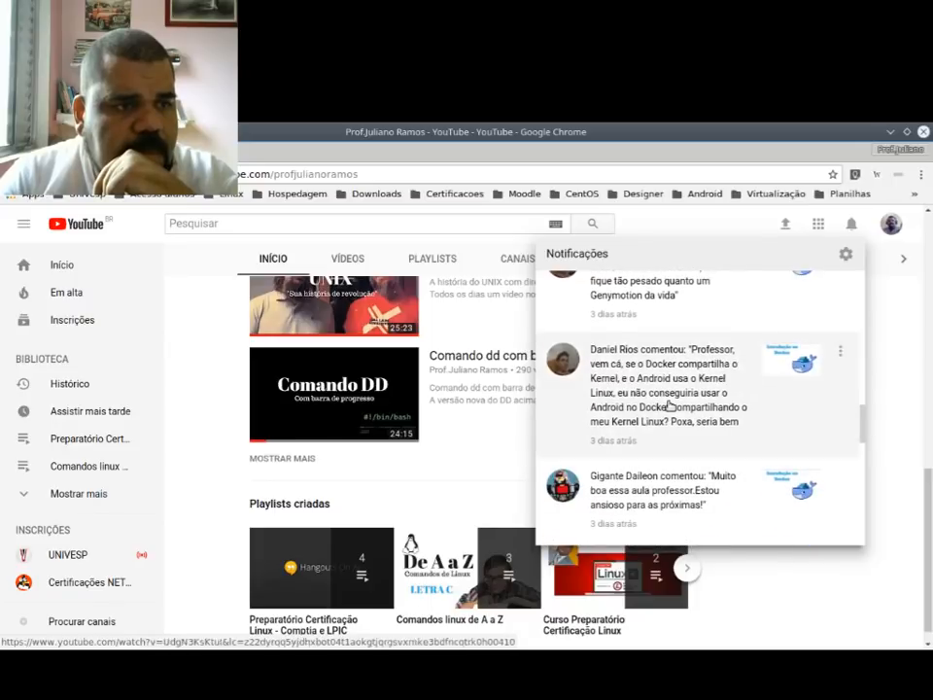
{"action": "scroll", "coordinate": [670, 407], "scroll_direction": "down", "scroll_amount": 1}
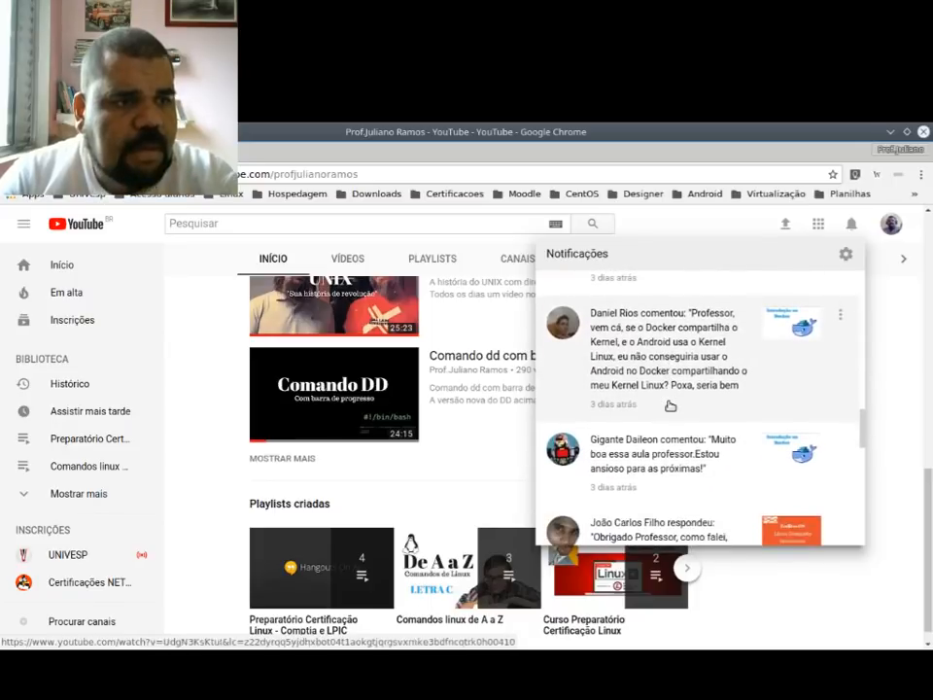
{"action": "scroll", "coordinate": [670, 405], "scroll_direction": "down", "scroll_amount": 3}
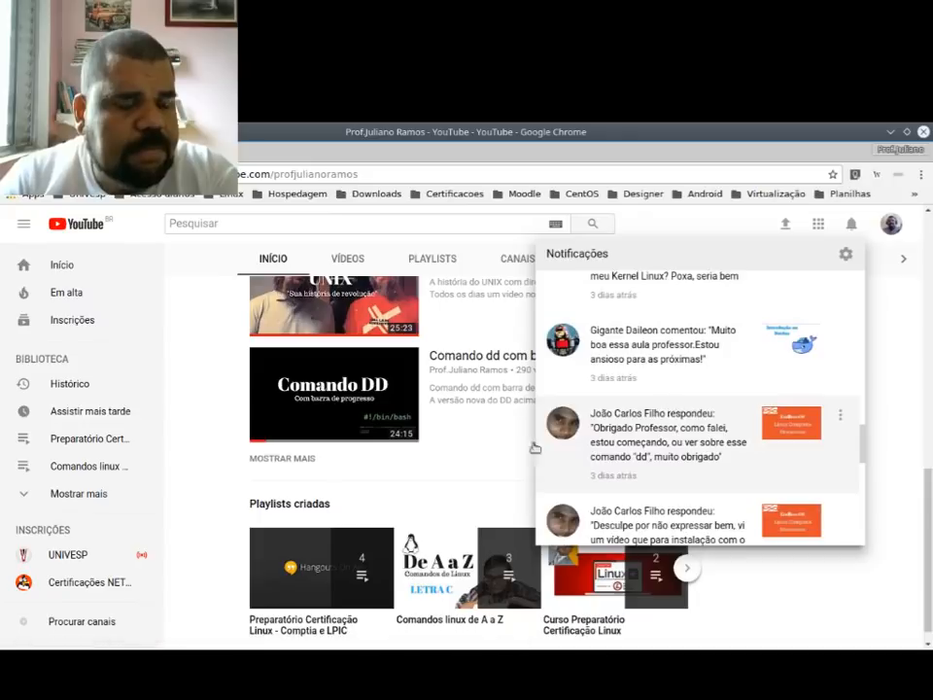
{"action": "left_click", "coordinate": [181, 428]}
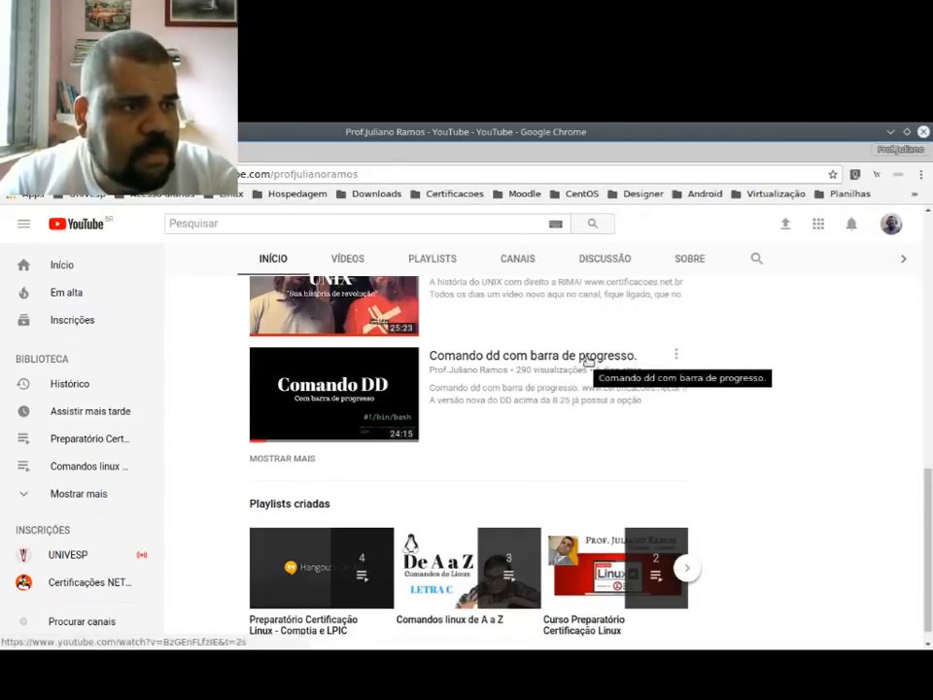
Step: Open the channel's video "A história do UNIX com direito a RIMA!" and read through its comments
{"action": "scroll", "coordinate": [573, 409], "scroll_direction": "up", "scroll_amount": 2}
{"action": "scroll", "coordinate": [566, 427], "scroll_direction": "up", "scroll_amount": 2}
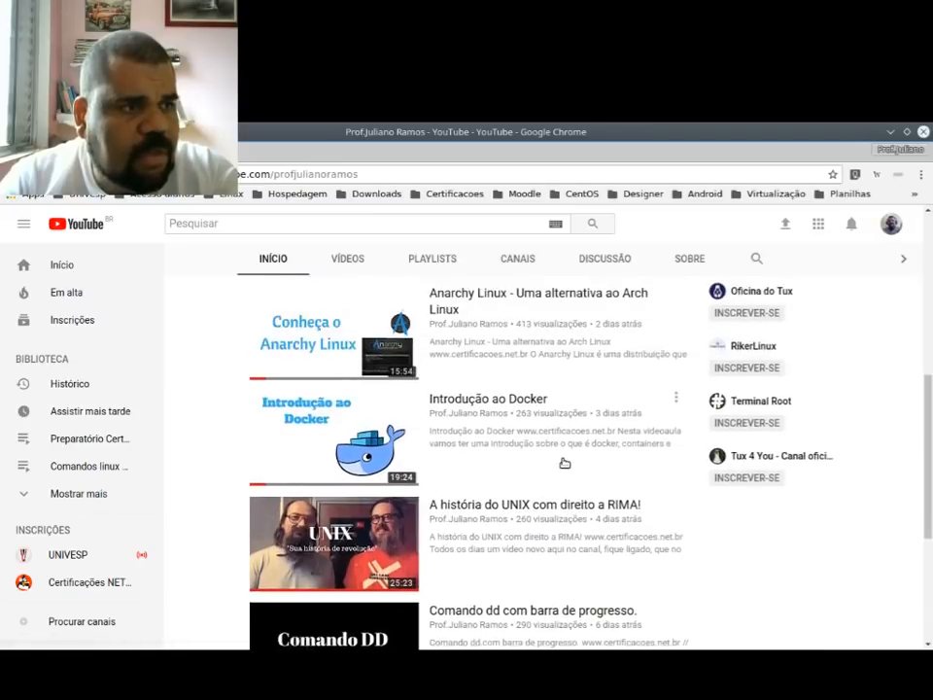
{"action": "left_click", "coordinate": [575, 504]}
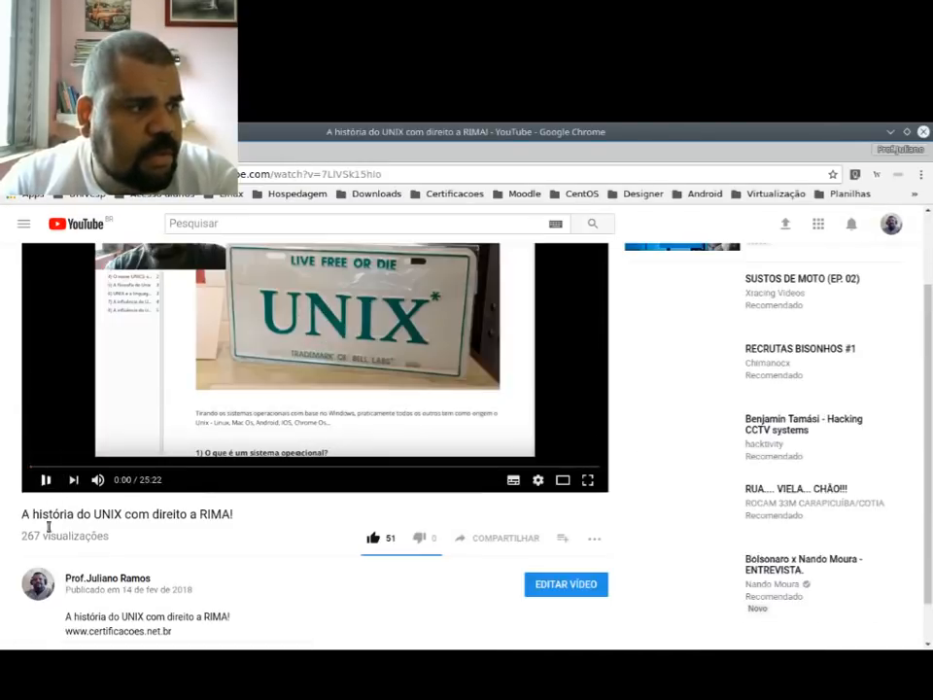
{"action": "scroll", "coordinate": [43, 527], "scroll_direction": "down", "scroll_amount": 6}
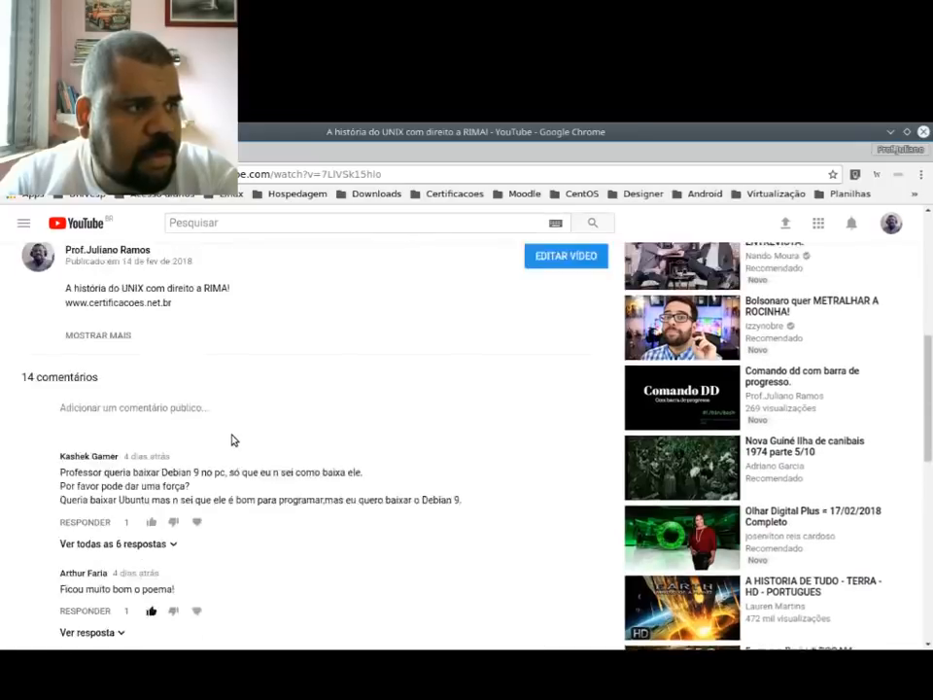
{"action": "scroll", "coordinate": [232, 443], "scroll_direction": "up", "scroll_amount": 2}
{"action": "scroll", "coordinate": [231, 448], "scroll_direction": "down", "scroll_amount": 2}
{"action": "scroll", "coordinate": [25, 504], "scroll_direction": "down", "scroll_amount": 1}
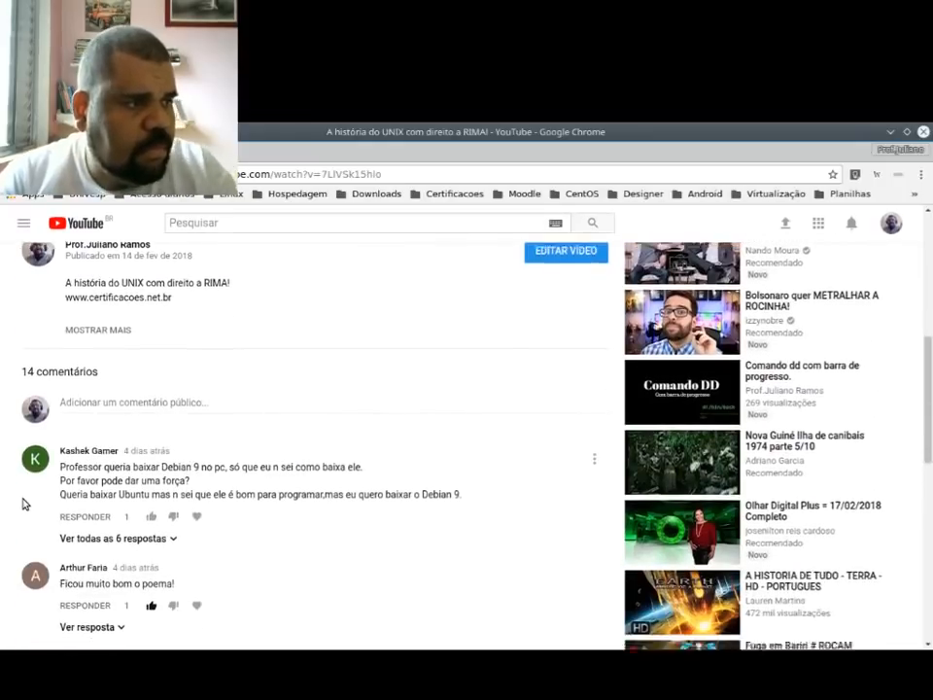
{"action": "scroll", "coordinate": [25, 504], "scroll_direction": "down", "scroll_amount": 6}
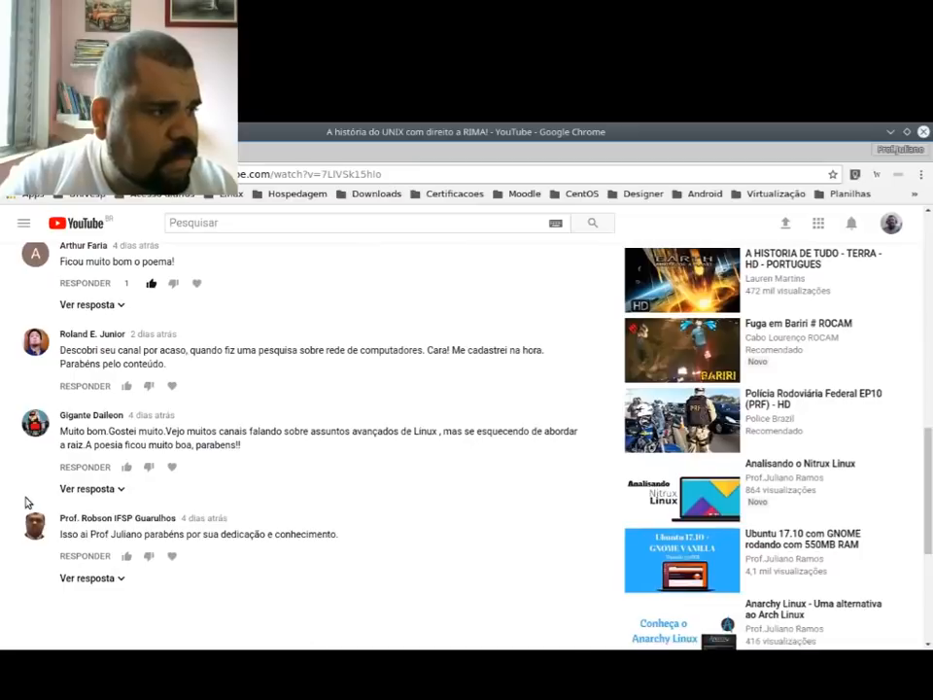
{"action": "scroll", "coordinate": [25, 504], "scroll_direction": "down", "scroll_amount": 1}
{"action": "scroll", "coordinate": [29, 501], "scroll_direction": "up", "scroll_amount": 4}
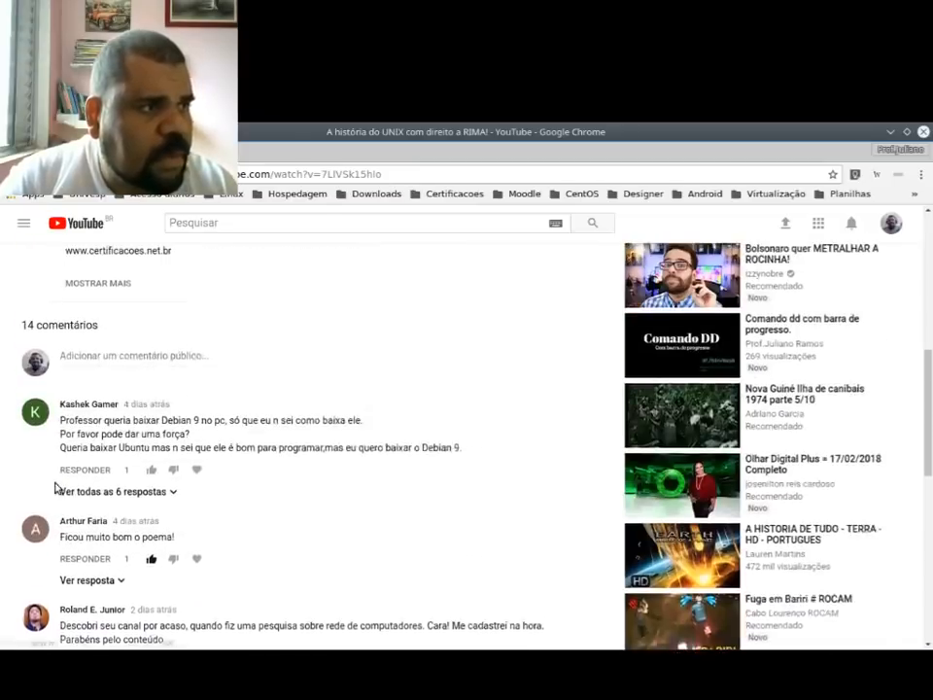
Step: Expand the replies to the comment about downloading Debian 9, read them and move the browser window out of the way
{"action": "left_click", "coordinate": [149, 512]}
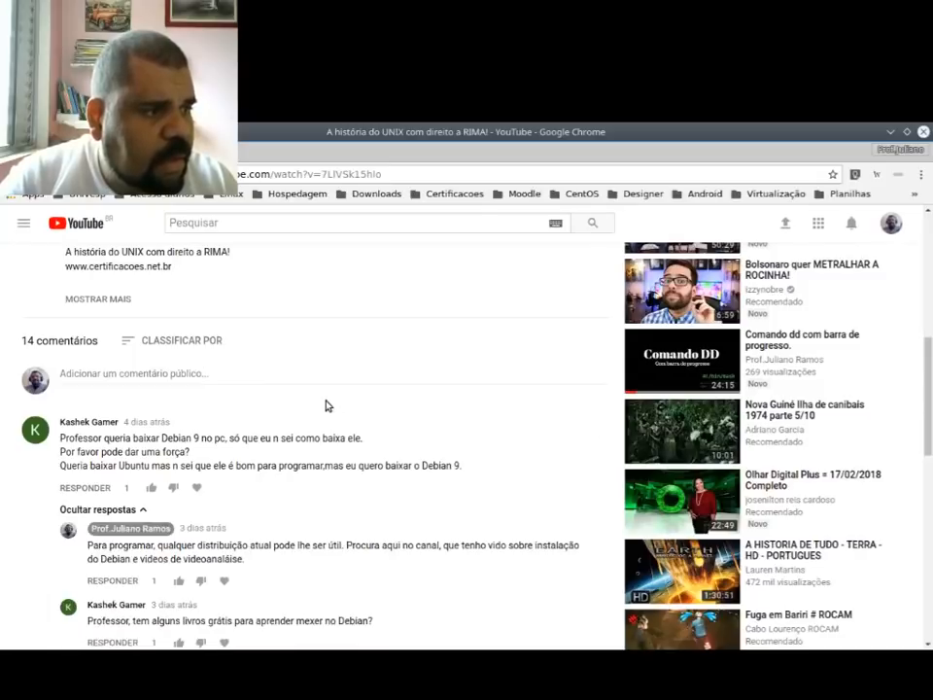
{"action": "scroll", "coordinate": [325, 403], "scroll_direction": "down", "scroll_amount": 3}
{"action": "scroll", "coordinate": [328, 400], "scroll_direction": "down", "scroll_amount": 4}
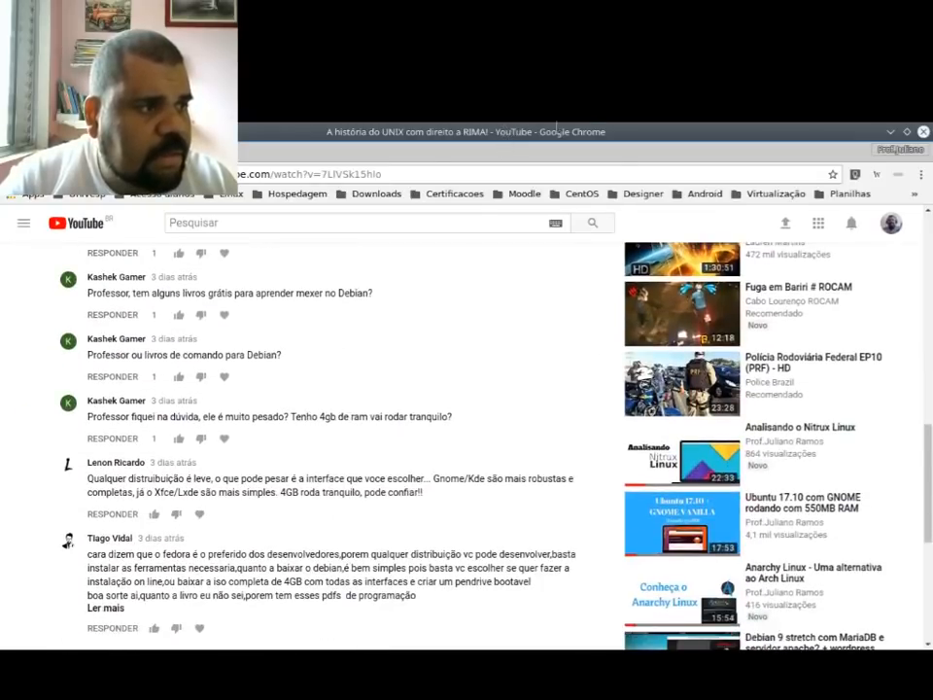
{"action": "left_click_drag", "start_coordinate": [592, 132], "coordinate": [932, 377]}
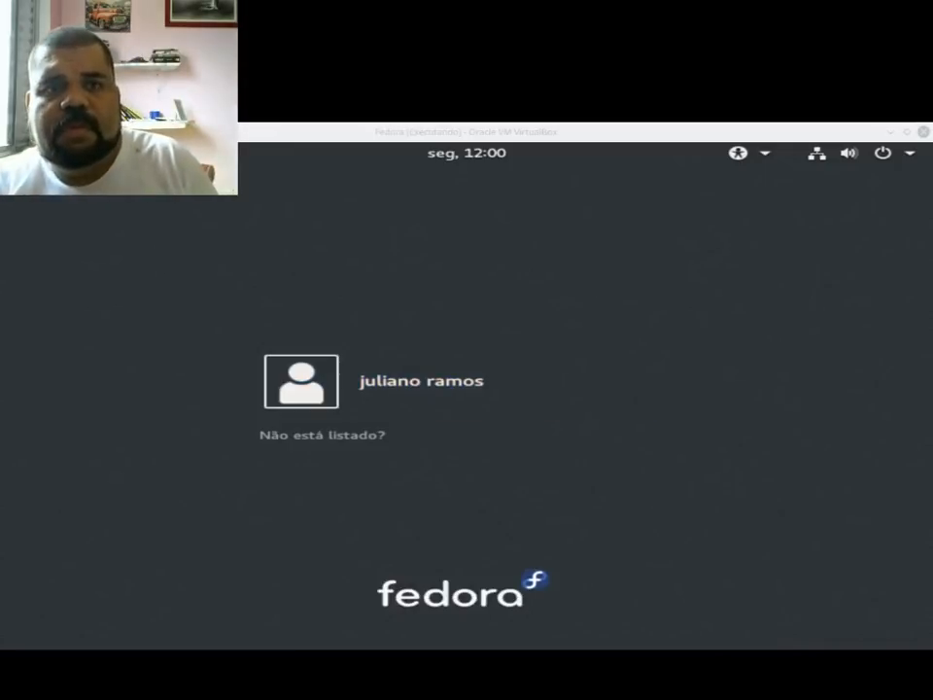
Step: Return to the running Fedora virtual machine and log in to the listed user by entering the account password
{"action": "key", "text": "alt+Tab"}
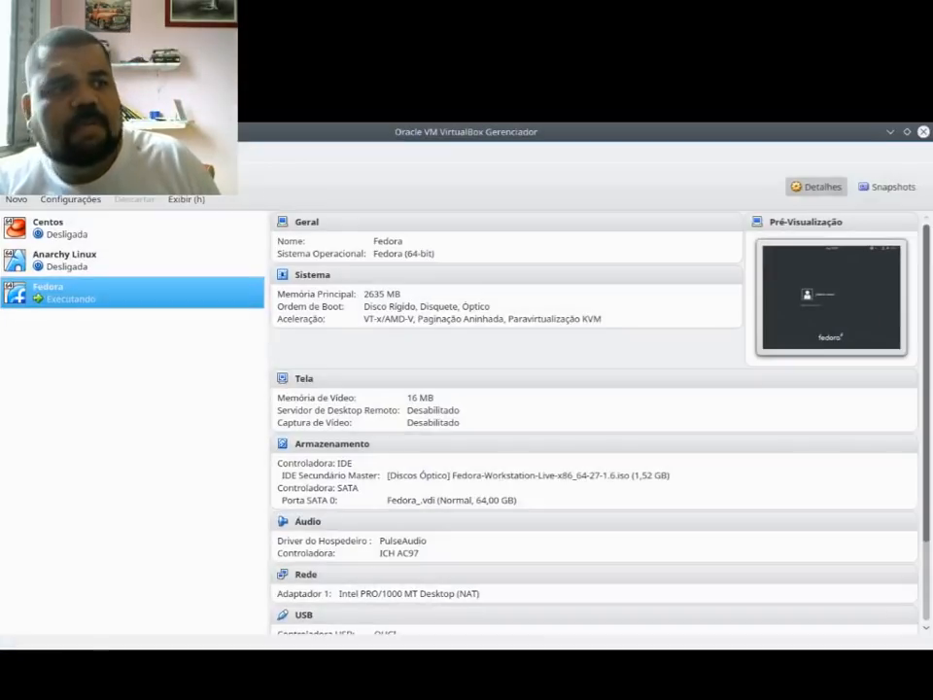
{"action": "key", "text": "alt+Tab"}
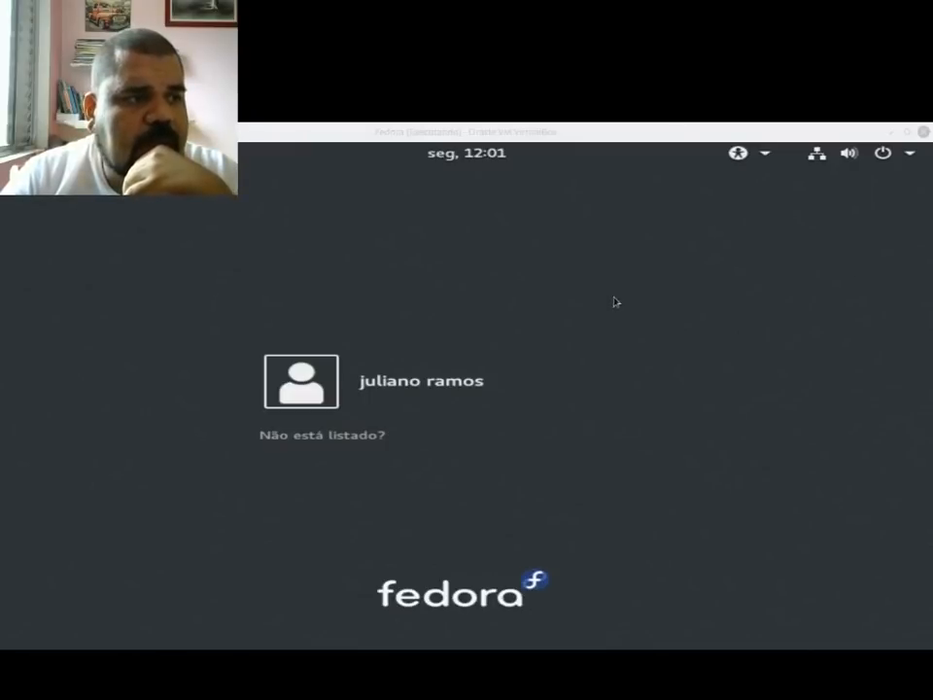
{"action": "left_click", "coordinate": [515, 363]}
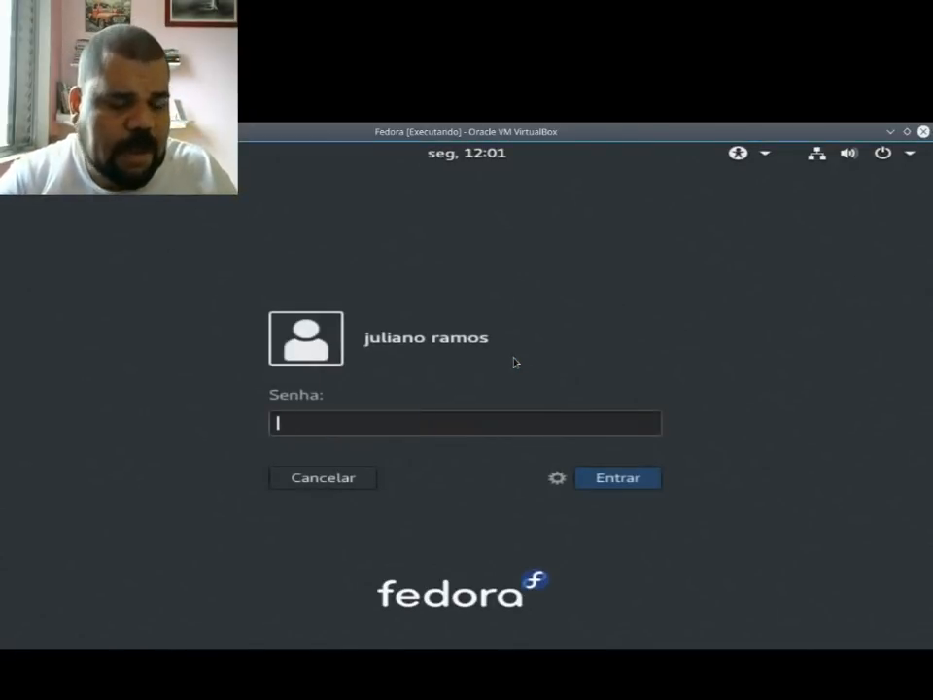
{"action": "type", "text": "•••••••"}
{"action": "key", "text": "Return"}
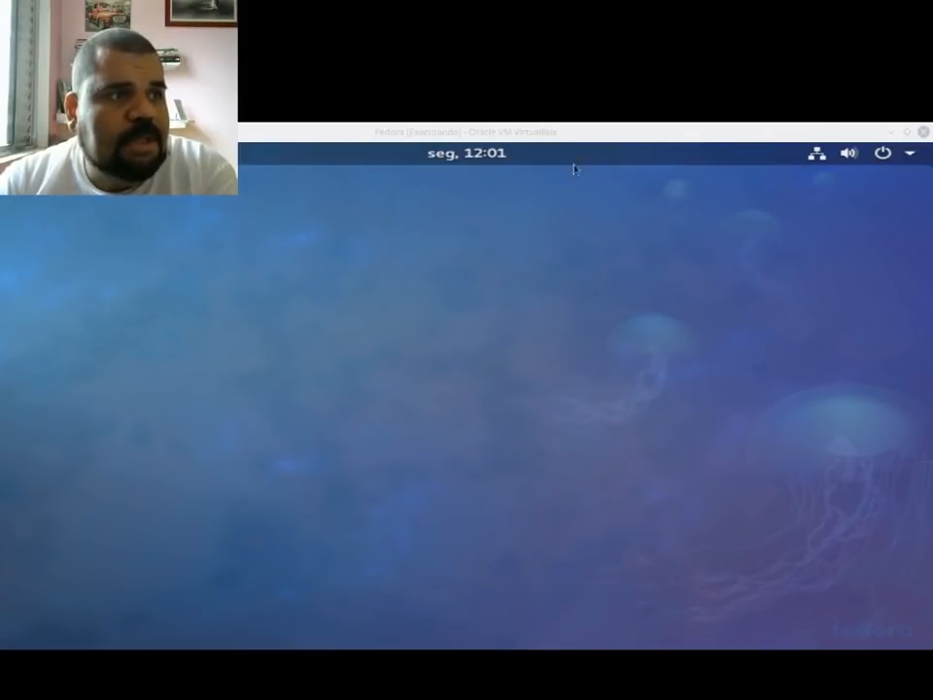
Step: Examine the system menu and the calendar with its notification area on the Fedora desktop
{"action": "left_click", "coordinate": [872, 162]}
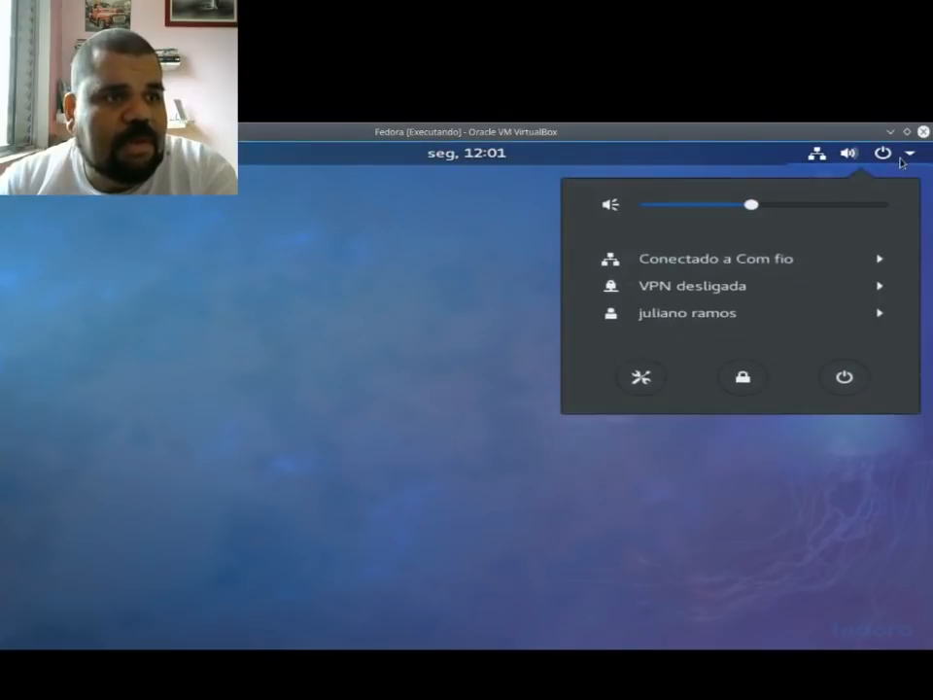
{"action": "left_click", "coordinate": [871, 164]}
{"action": "left_click", "coordinate": [478, 155]}
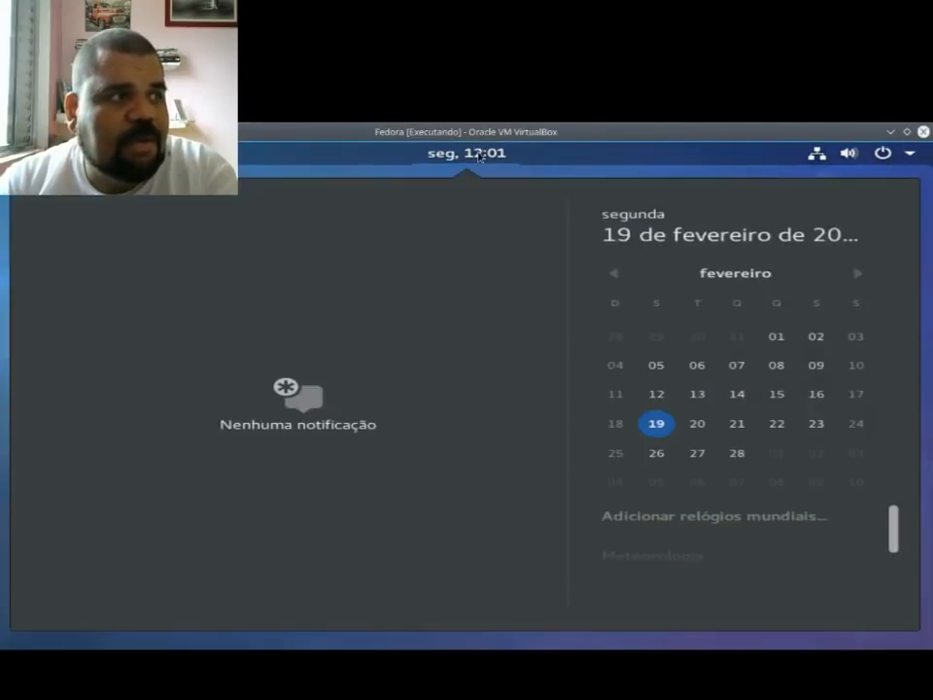
{"action": "left_click", "coordinate": [478, 156]}
Step: Show the applications in the activities overview and look through their pages
{"action": "left_click", "coordinate": [35, 153]}
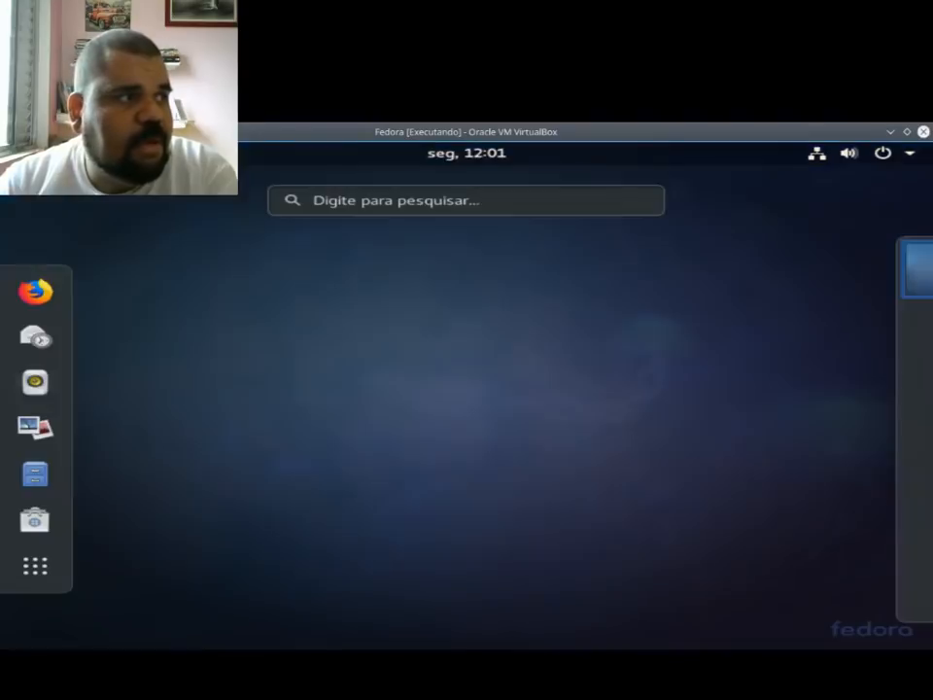
{"action": "left_click", "coordinate": [38, 571]}
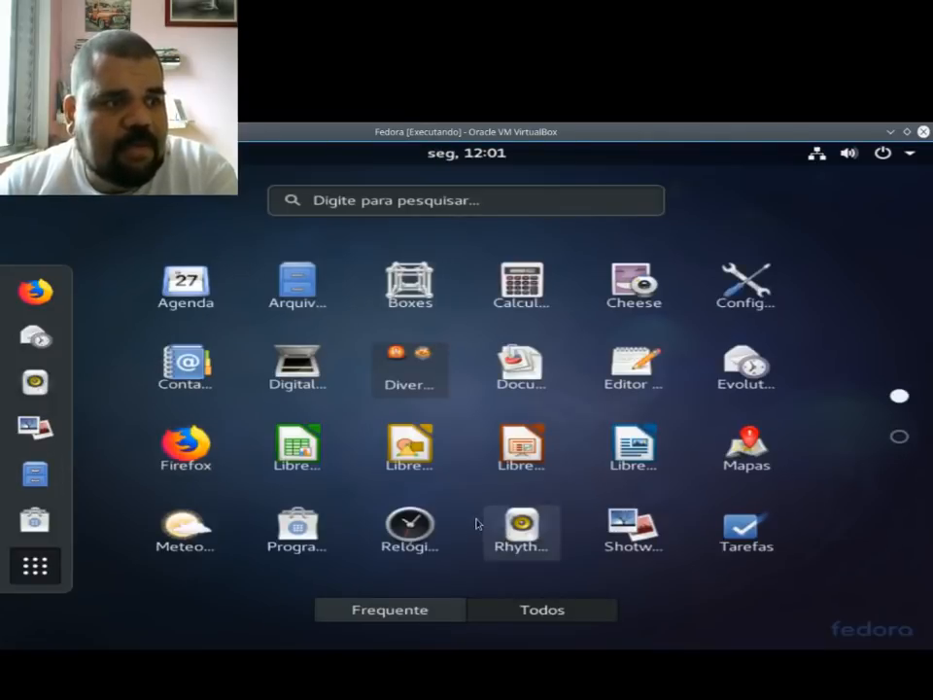
{"action": "scroll", "coordinate": [476, 525], "scroll_direction": "down", "scroll_amount": 1}
{"action": "scroll", "coordinate": [394, 535], "scroll_direction": "up", "scroll_amount": 1}
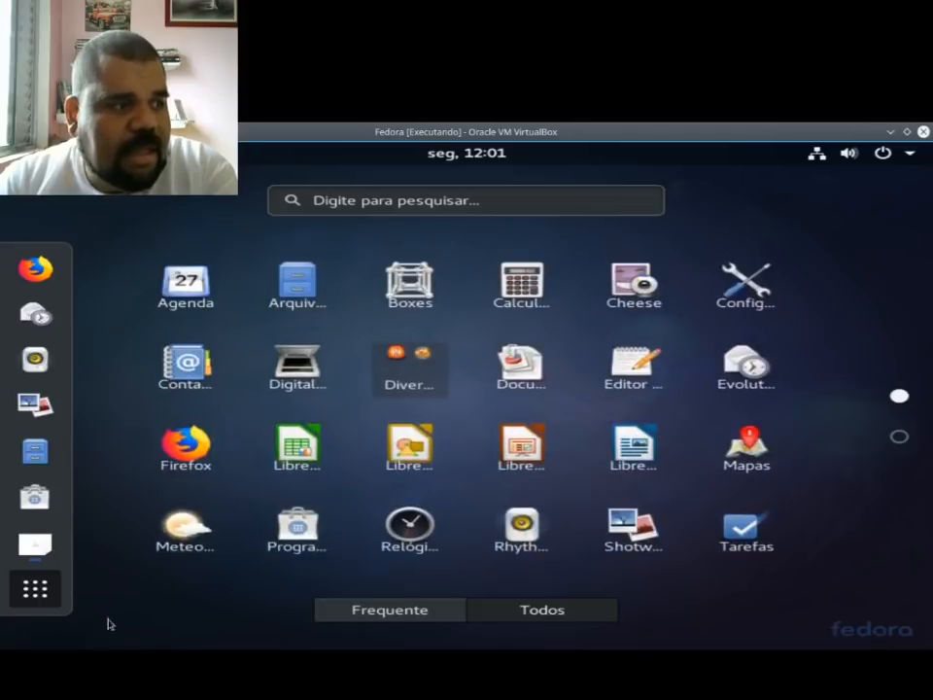
Step: Bring up the Bem-vindo setup window and accept Português (Brasil) for both the language and the keyboard layout
{"action": "left_click", "coordinate": [41, 597]}
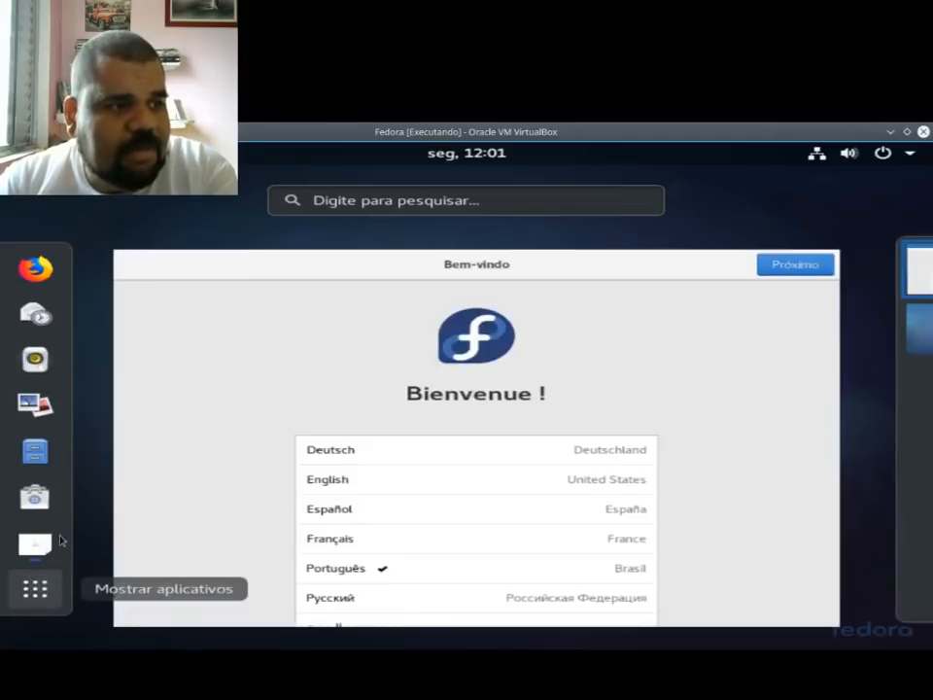
{"action": "left_click", "coordinate": [448, 271]}
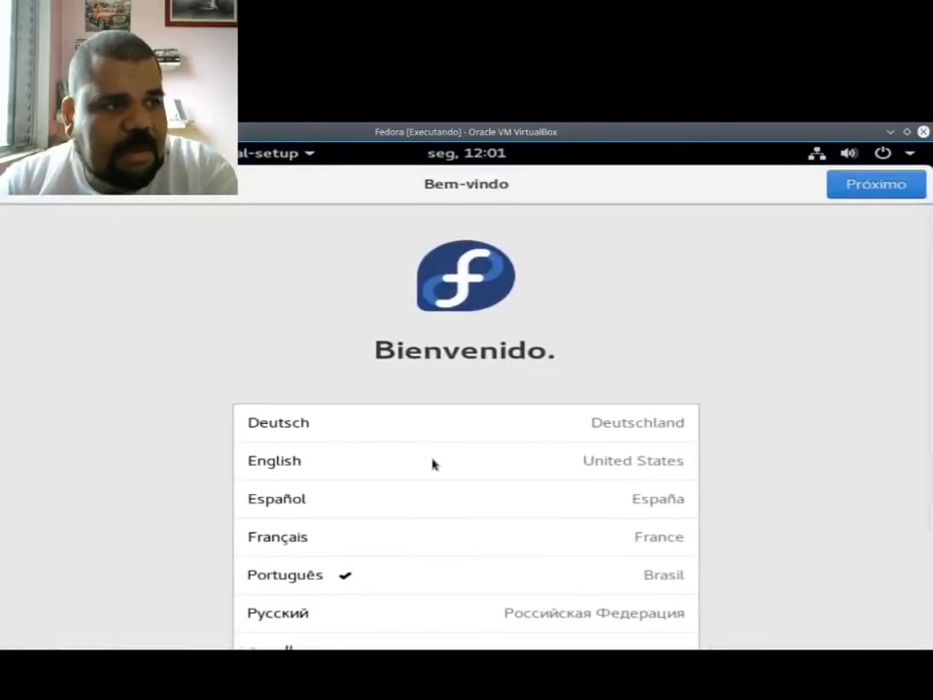
{"action": "scroll", "coordinate": [709, 528], "scroll_direction": "down", "scroll_amount": 3}
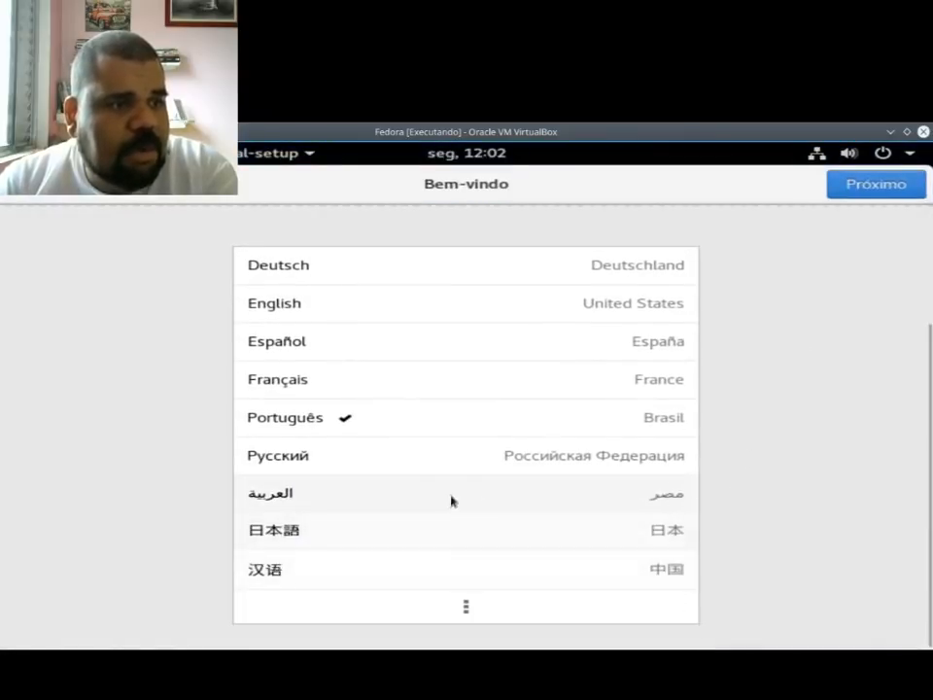
{"action": "left_click", "coordinate": [865, 194]}
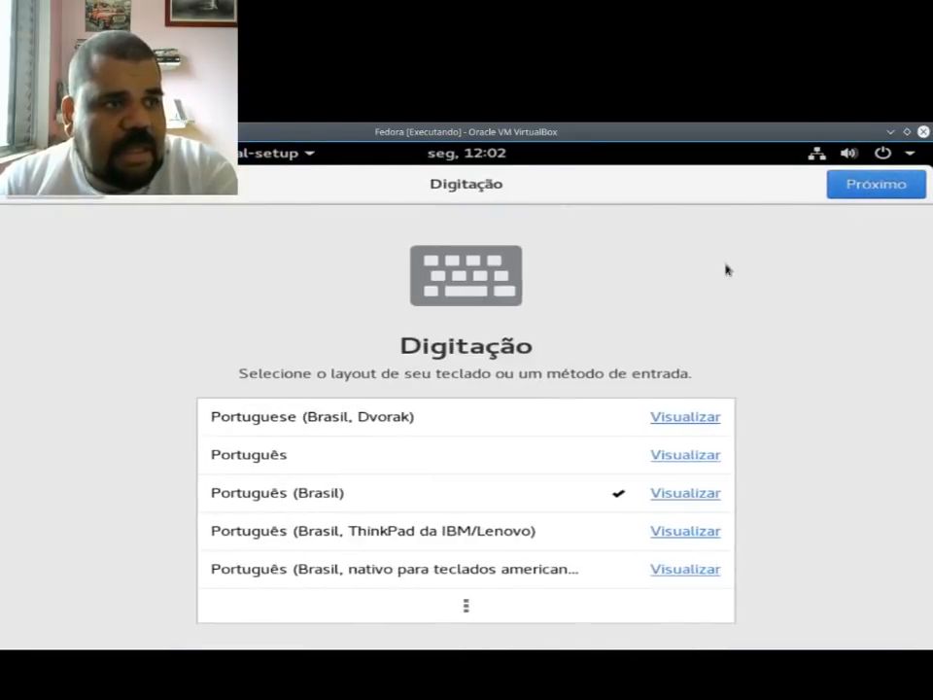
{"action": "left_click", "coordinate": [880, 184]}
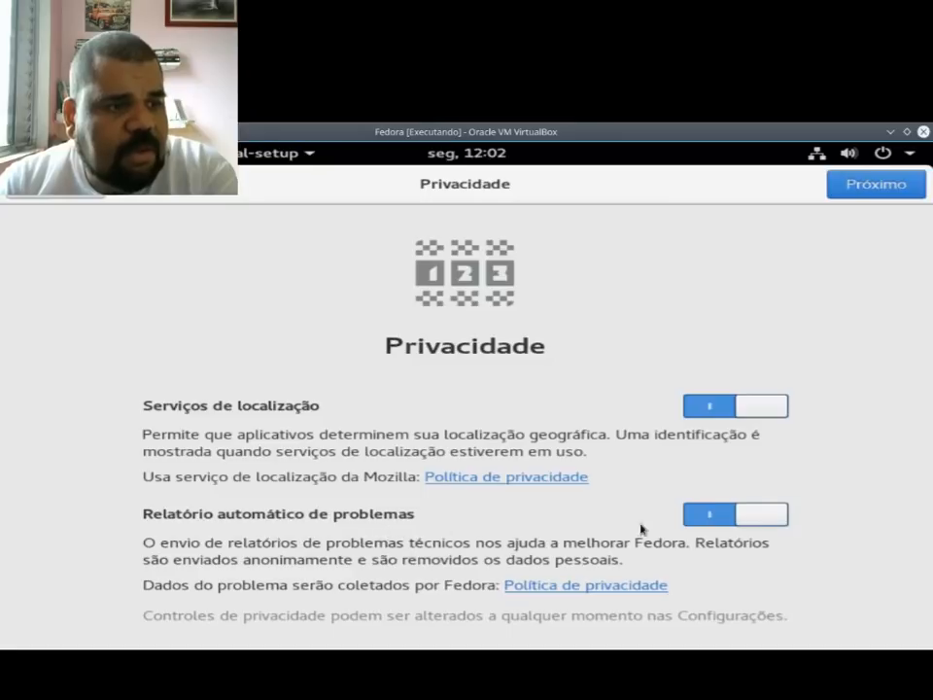
Step: Finish the initial setup, leaving location services and automatic problem reporting on and skipping the online accounts
{"action": "left_click", "coordinate": [875, 183]}
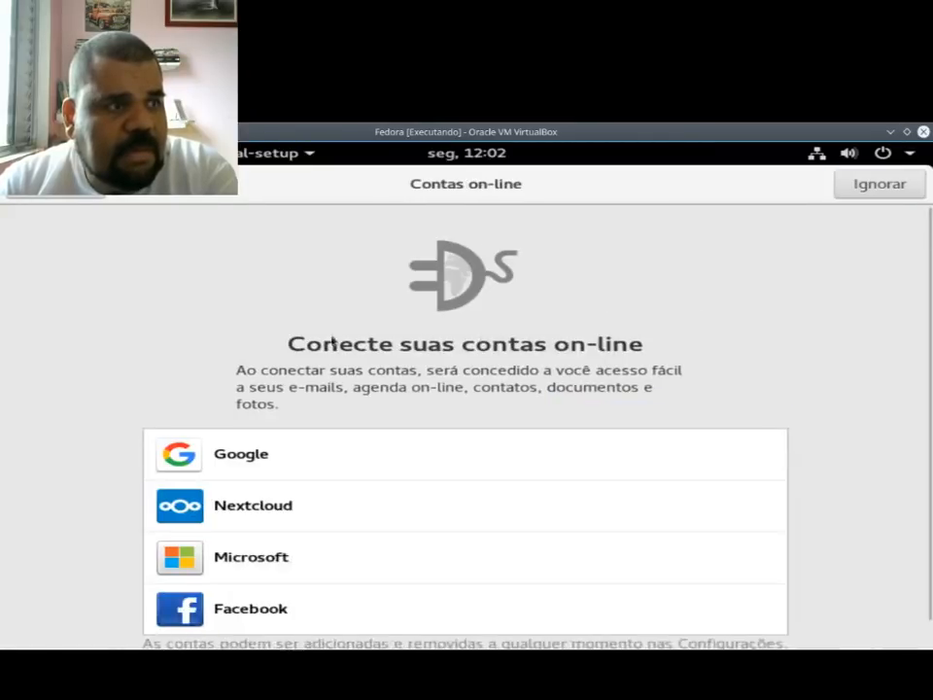
{"action": "scroll", "coordinate": [492, 594], "scroll_direction": "down", "scroll_amount": 1}
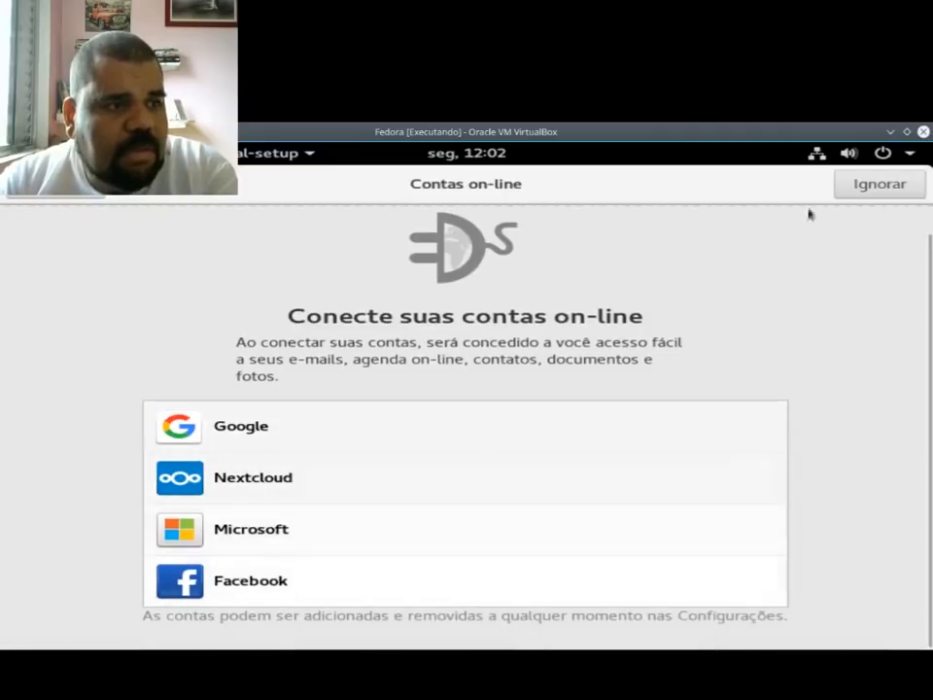
{"action": "left_click", "coordinate": [867, 184]}
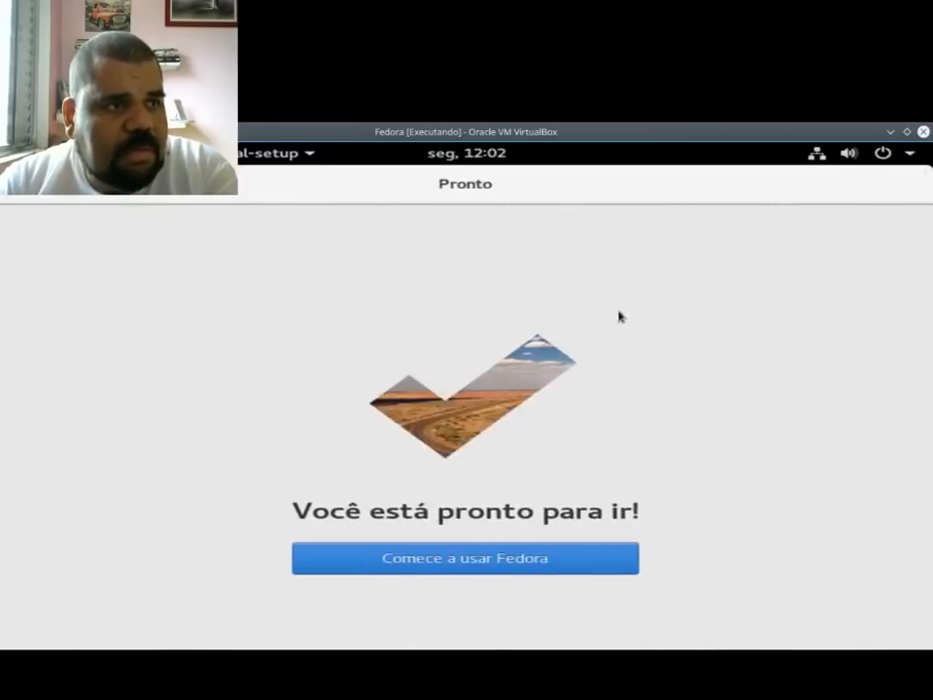
{"action": "left_click", "coordinate": [493, 571]}
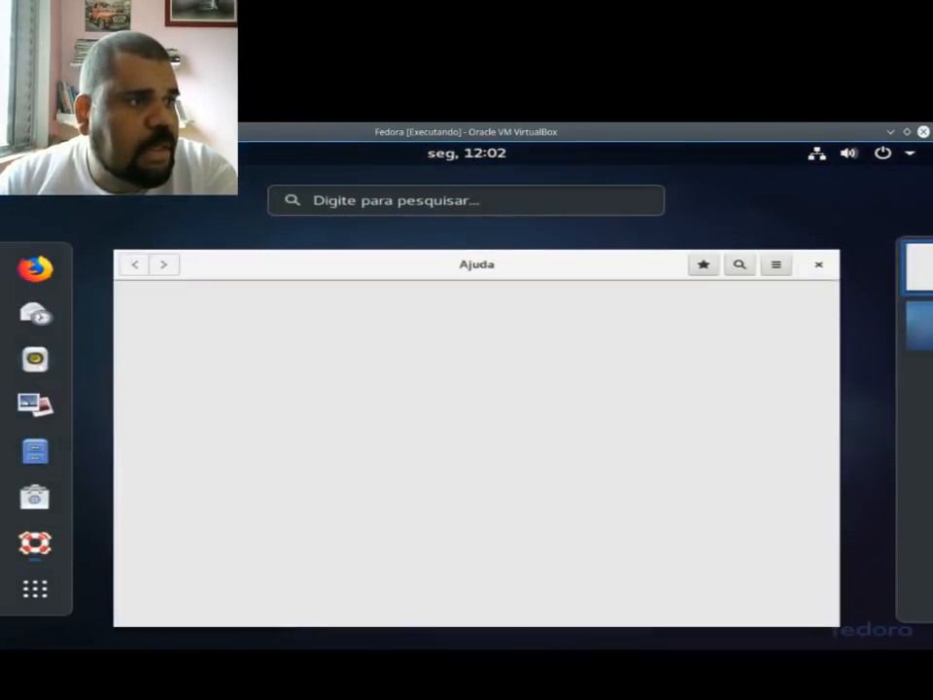
Step: Close the Ajuda window and open the activities overview
{"action": "left_click", "coordinate": [489, 385]}
{"action": "left_click", "coordinate": [905, 187]}
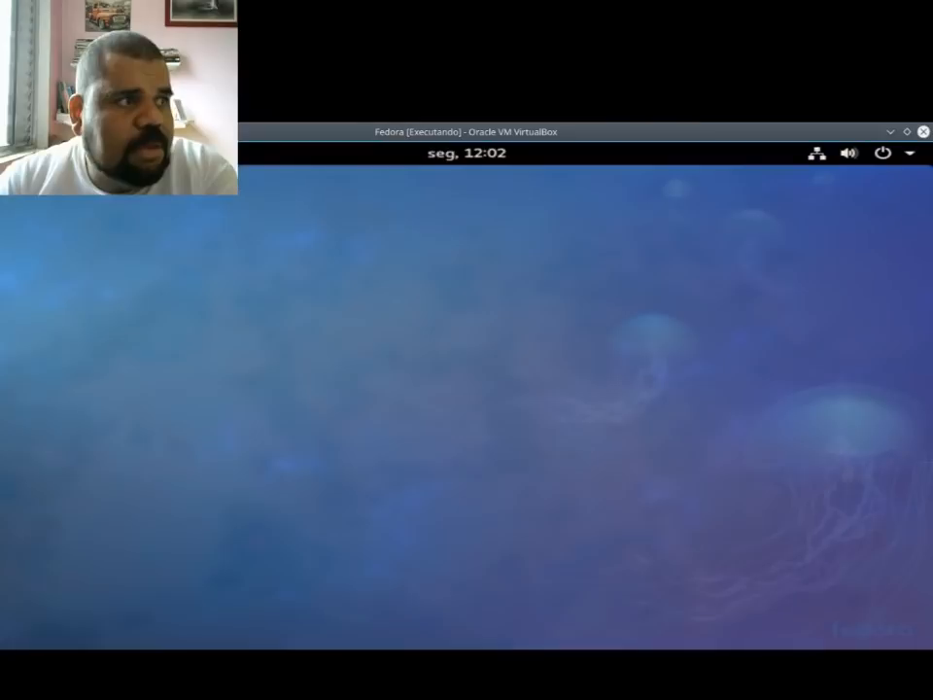
{"action": "left_click", "coordinate": [34, 152]}
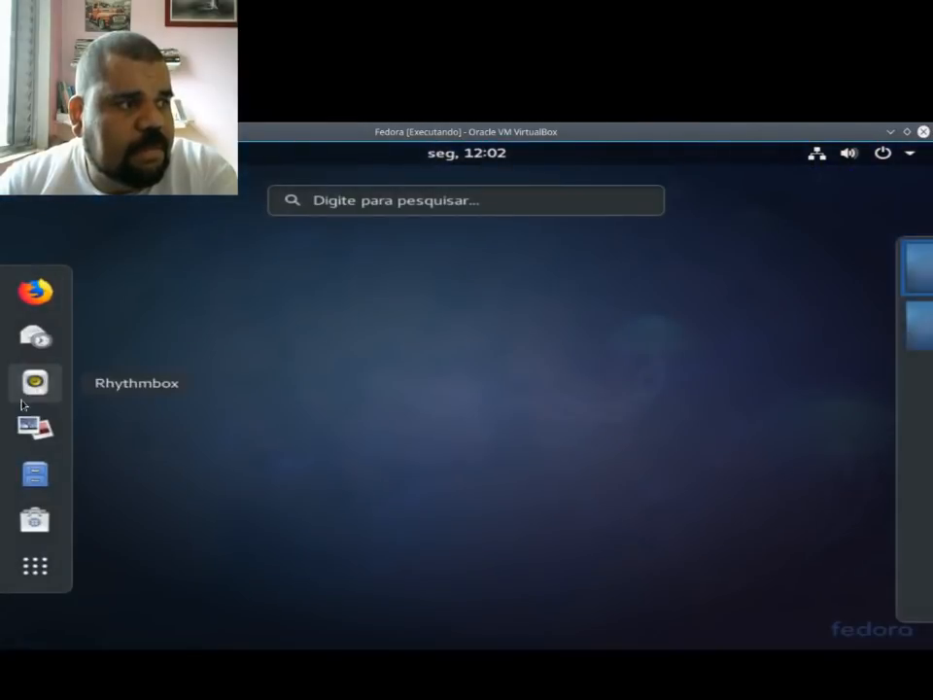
Step: View the personal folder in the file manager, close it and return to the activities overview
{"action": "left_click", "coordinate": [25, 469]}
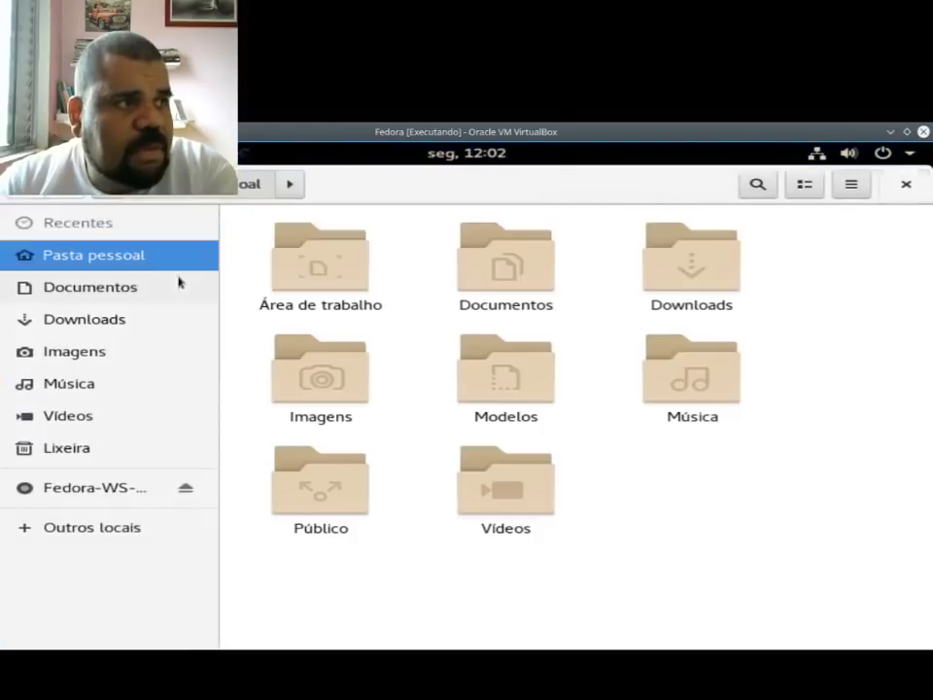
{"action": "left_click", "coordinate": [906, 184]}
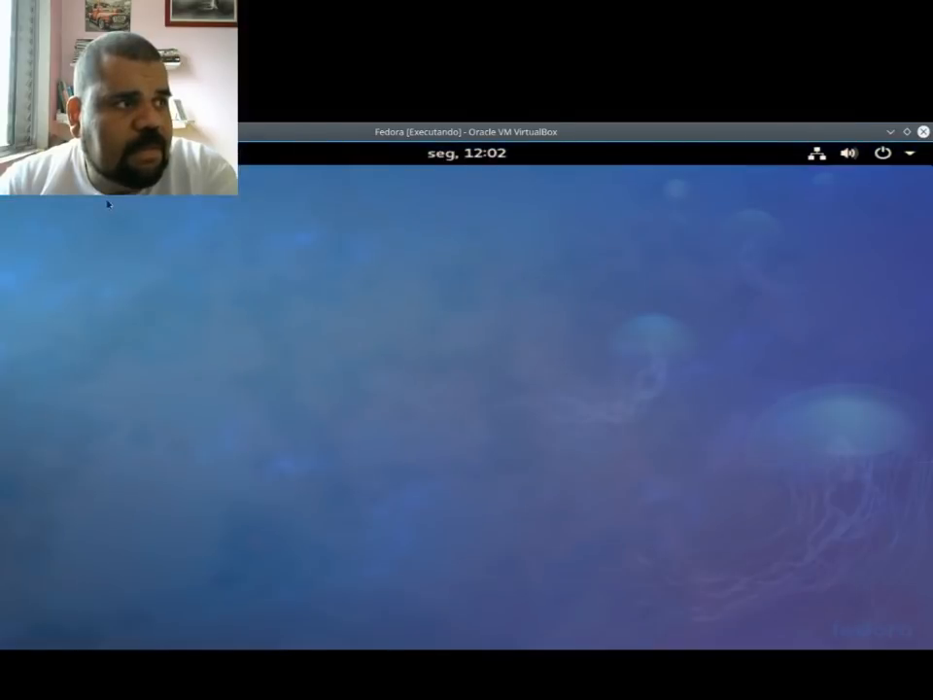
{"action": "mouse_move", "coordinate": [2, 144]}
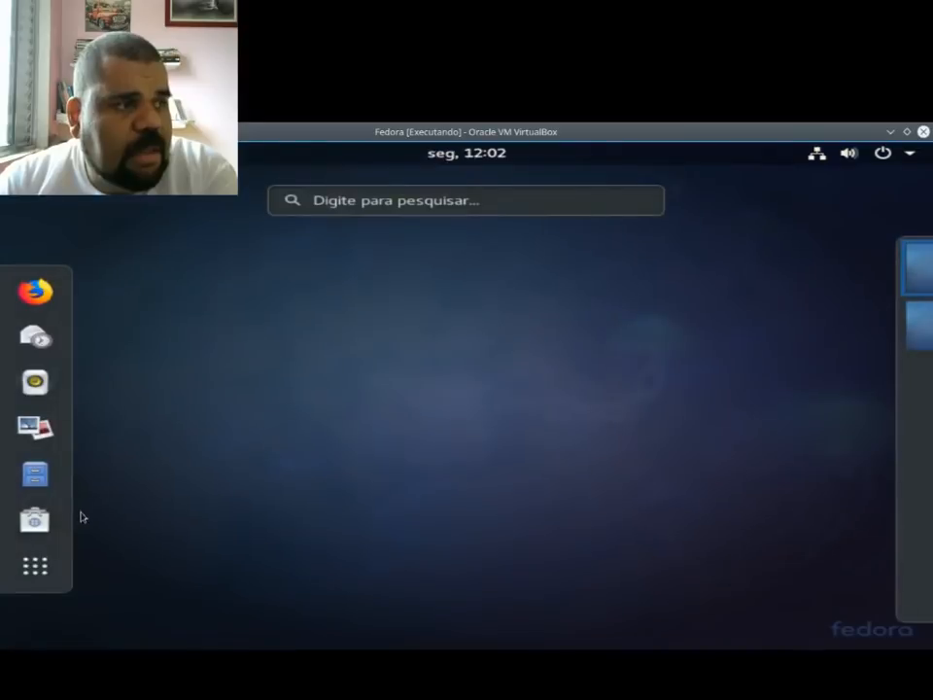
Step: Look through both pages of installed applications and return to the empty desktop
{"action": "left_click", "coordinate": [35, 565]}
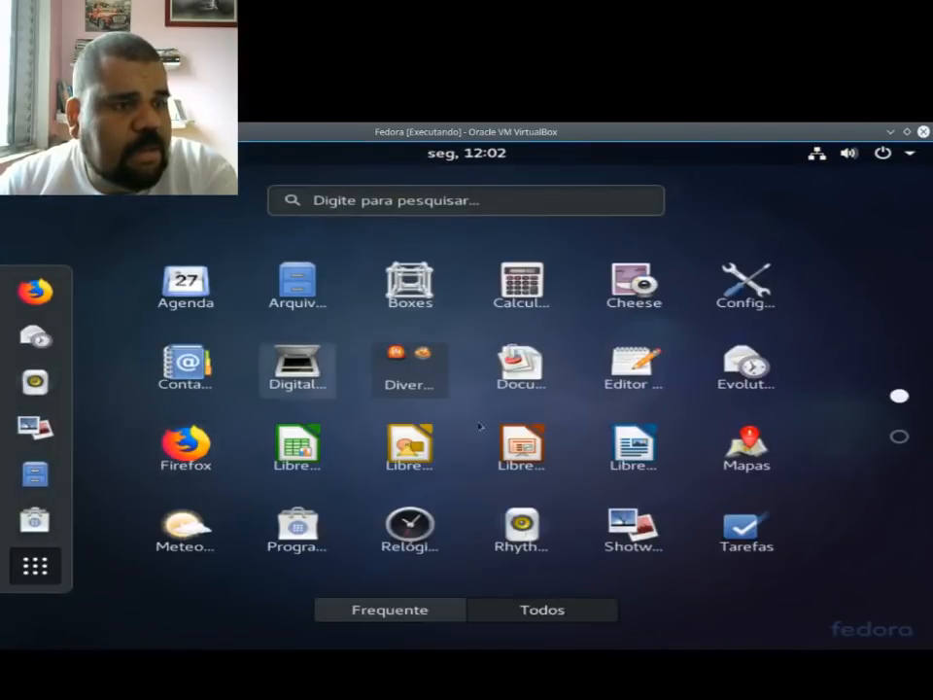
{"action": "scroll", "coordinate": [479, 587], "scroll_direction": "down", "scroll_amount": 1}
{"action": "scroll", "coordinate": [475, 500], "scroll_direction": "up", "scroll_amount": 1}
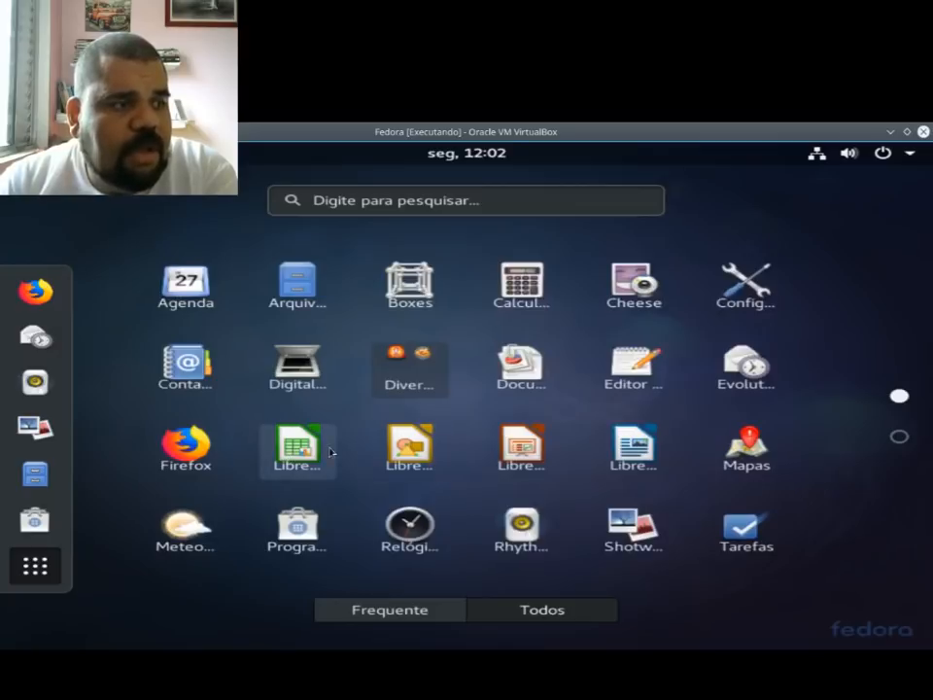
{"action": "scroll", "coordinate": [495, 470], "scroll_direction": "down", "scroll_amount": 1}
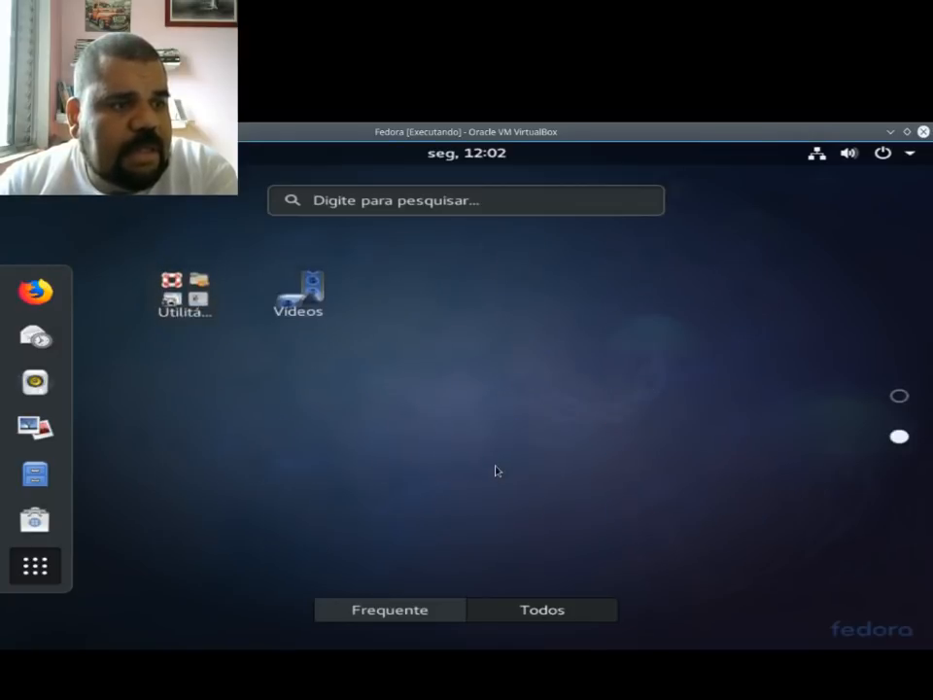
{"action": "scroll", "coordinate": [493, 470], "scroll_direction": "up", "scroll_amount": 1}
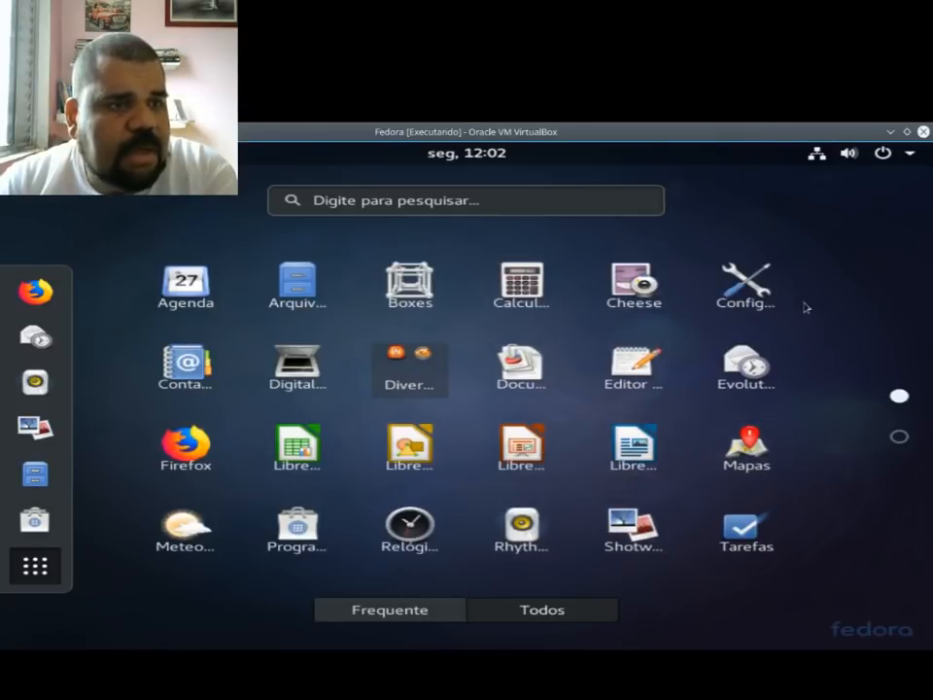
{"action": "left_click", "coordinate": [35, 576]}
{"action": "left_click", "coordinate": [479, 456]}
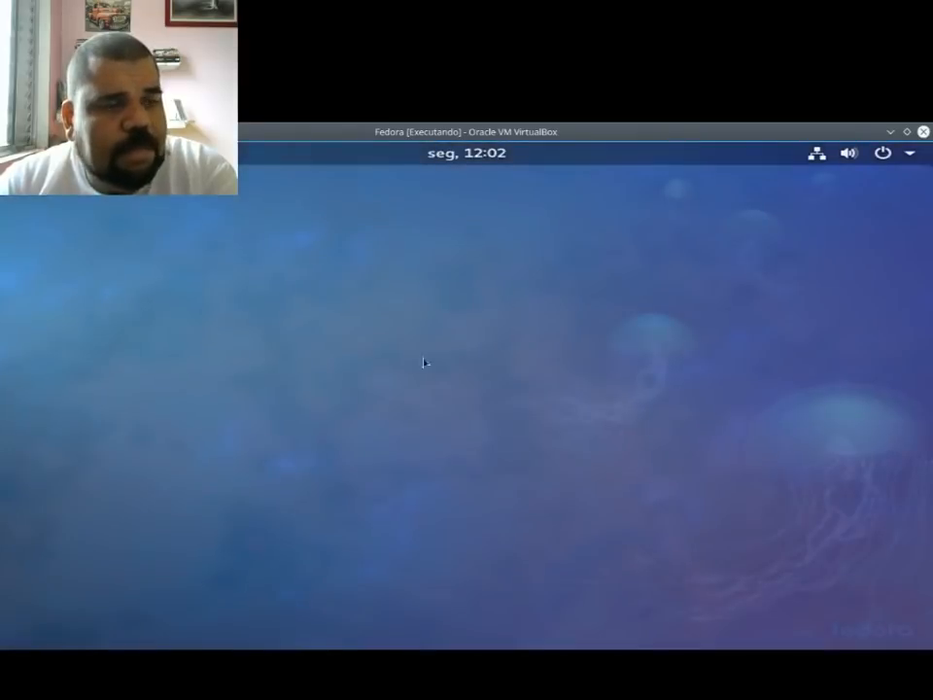
Step: Find the terminal by searching the activities for "te", and open it with its window maximized
{"action": "key", "text": "alt+Tab"}
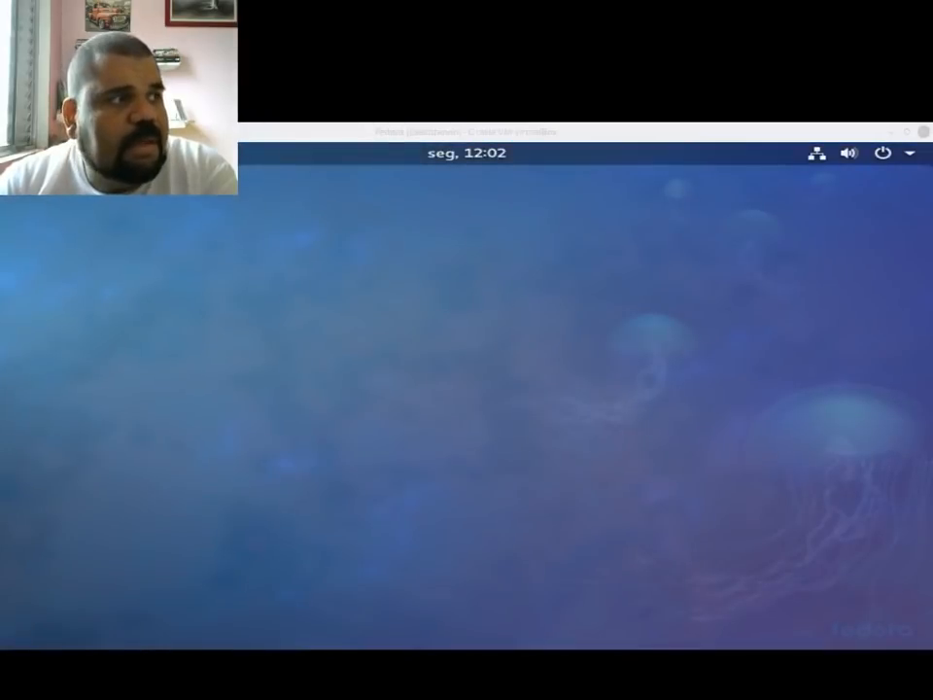
{"action": "left_click", "coordinate": [35, 153]}
{"action": "type", "text": "t"}
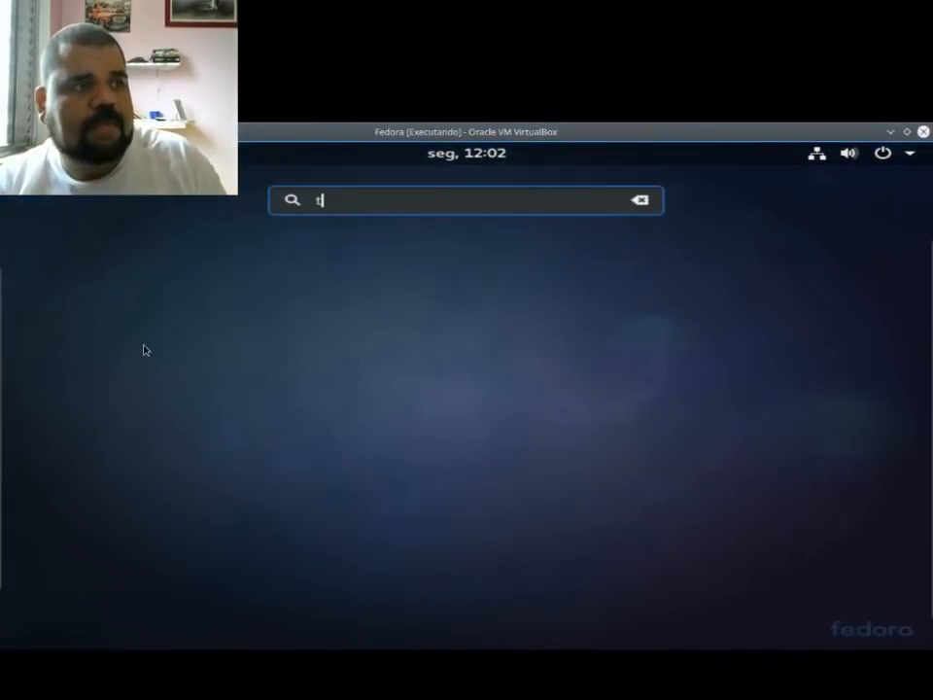
{"action": "type", "text": "e"}
{"action": "left_click", "coordinate": [413, 299]}
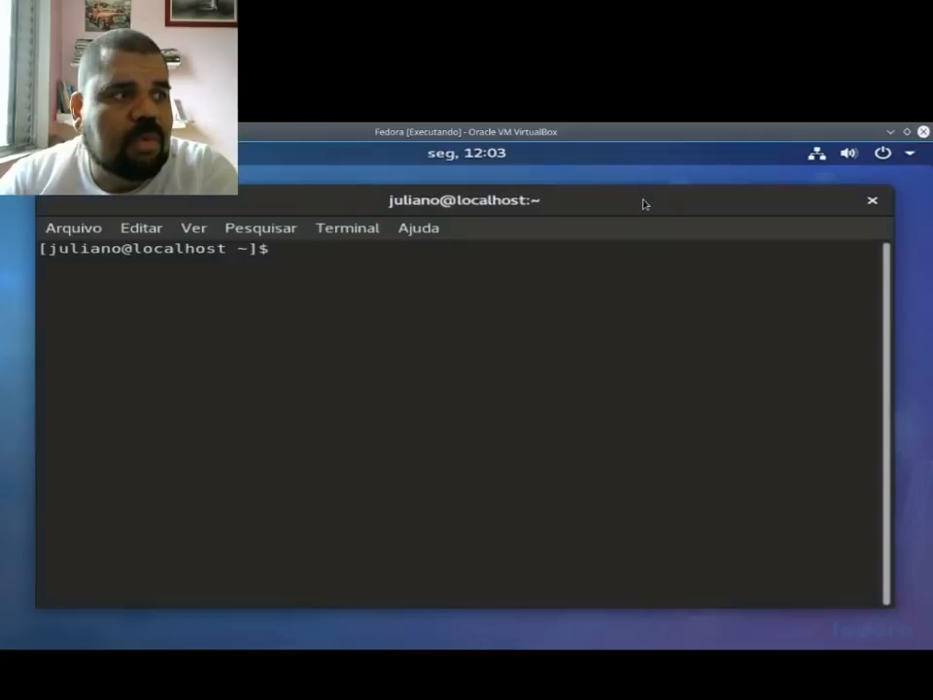
{"action": "double_click", "coordinate": [643, 203]}
Step: Switch to the root account with su root, entering the root password, and clear the terminal
{"action": "type", "text": "su"}
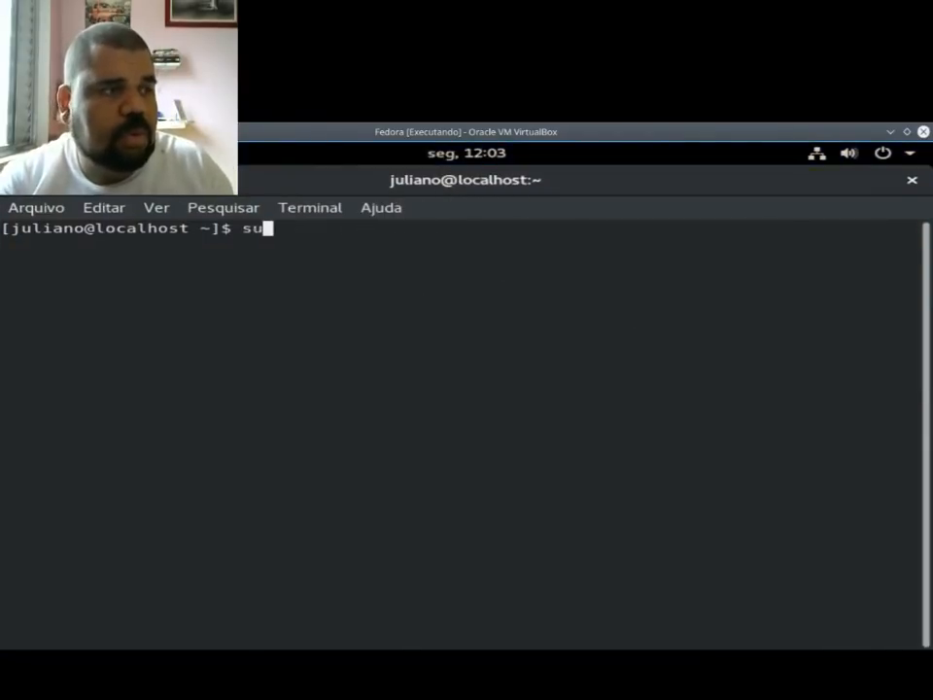
{"action": "type", "text": " root"}
{"action": "key", "text": "Return"}
{"action": "type", "text": "dSenha:"}
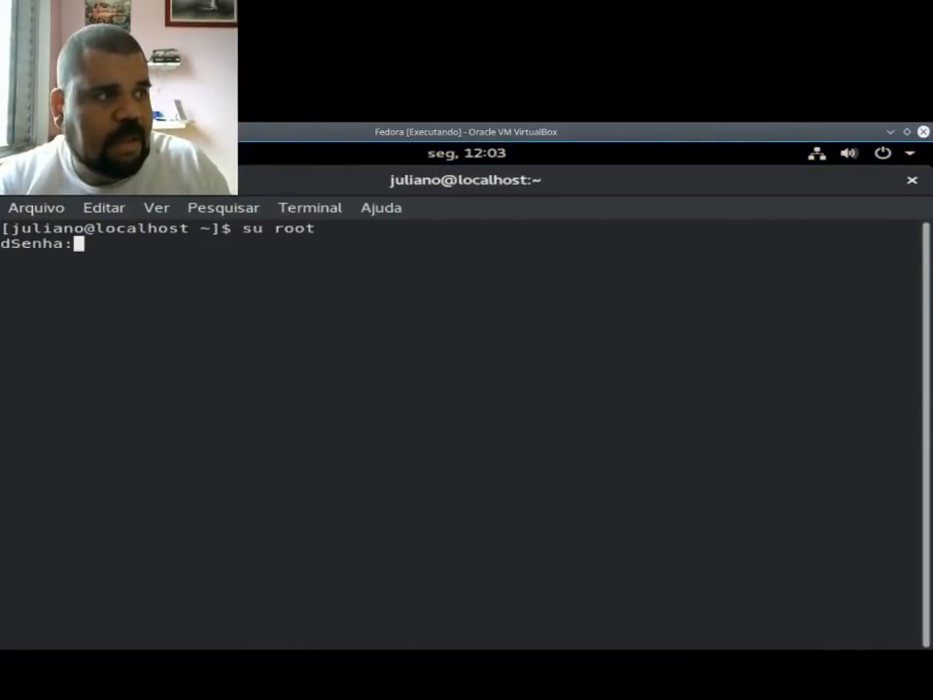
{"action": "key", "text": "Return"}
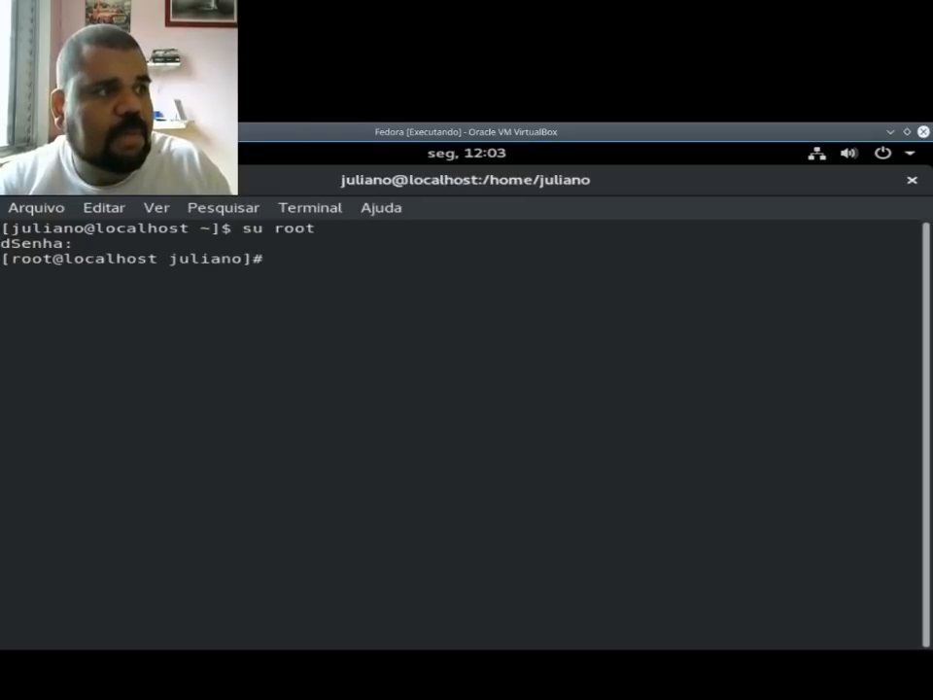
{"action": "type", "text": "clear"}
{"action": "key", "text": "Return"}
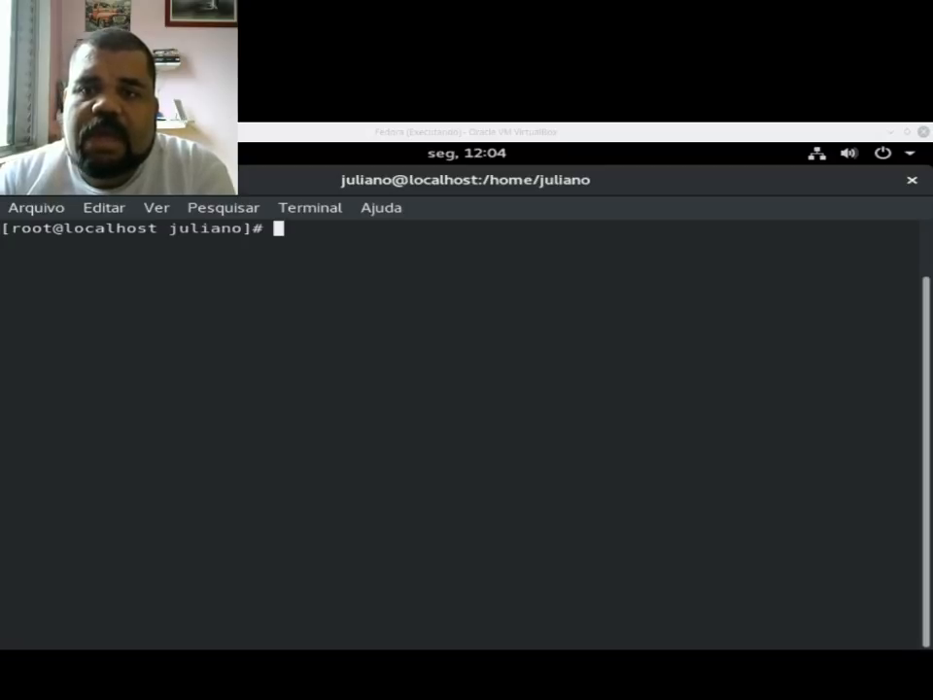
{"action": "left_click", "coordinate": [427, 335]}
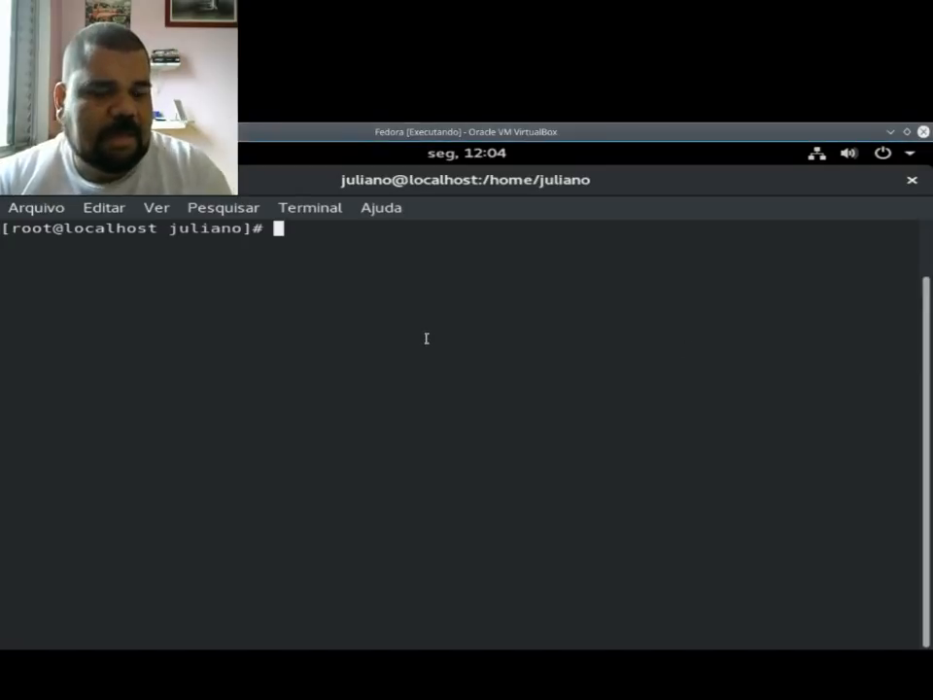
{"action": "type", "text": ".d"}
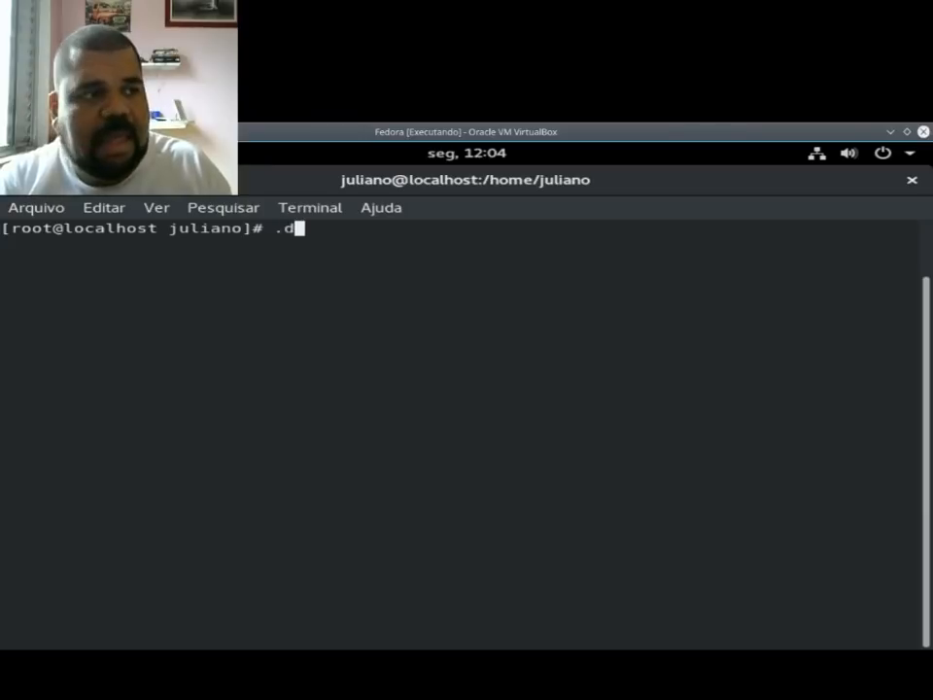
{"action": "type", "text": "rp"}
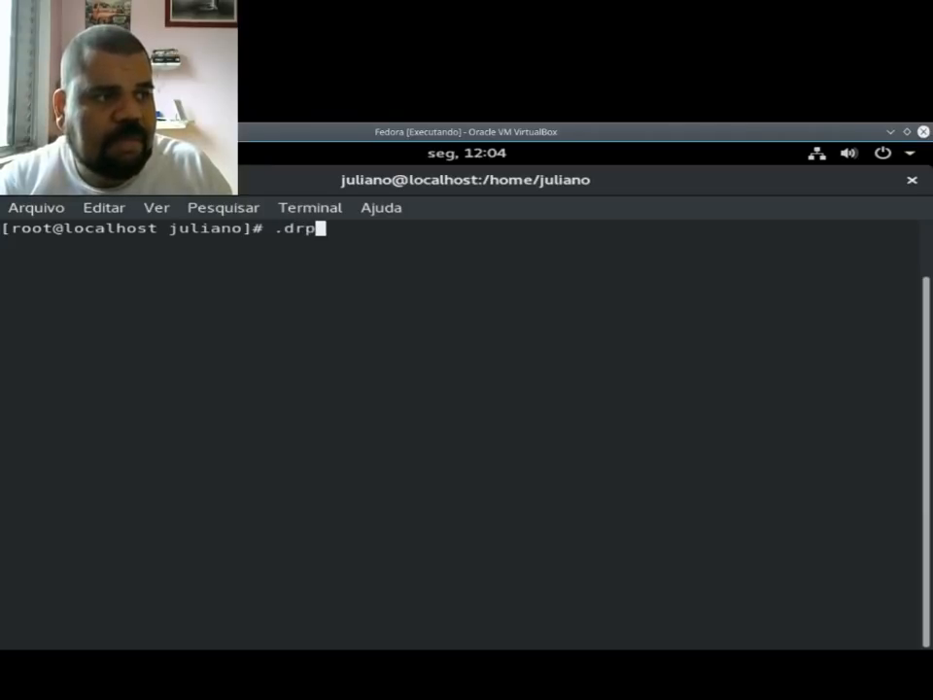
{"action": "type", "text": "m"}
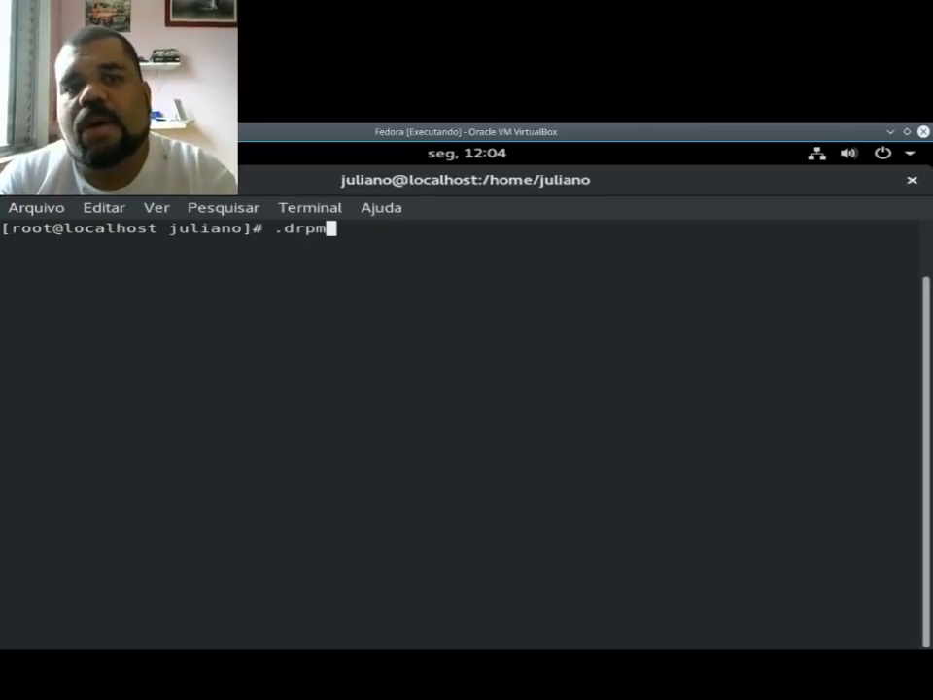
{"action": "key", "text": "BackSpace"}
{"action": "key", "text": "BackSpace"}
{"action": "key", "text": "BackSpace"}
{"action": "key", "text": "BackSpace"}
{"action": "key", "text": "BackSpace"}
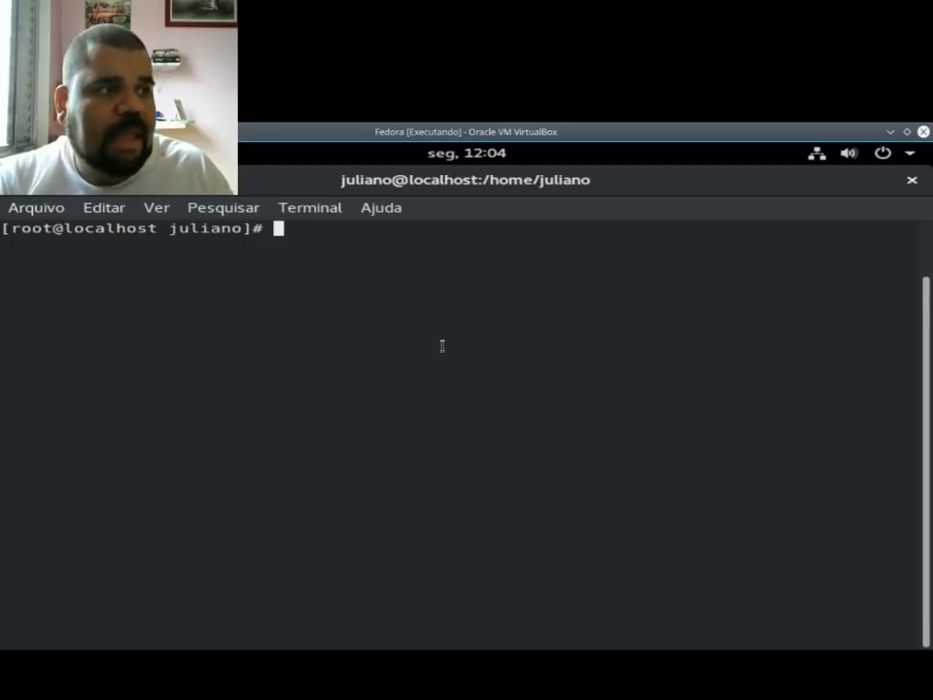
Step: List the available commands that start with vi and return to an empty prompt
{"action": "type", "text": "vim"}
{"action": "key", "text": "BackSpace"}
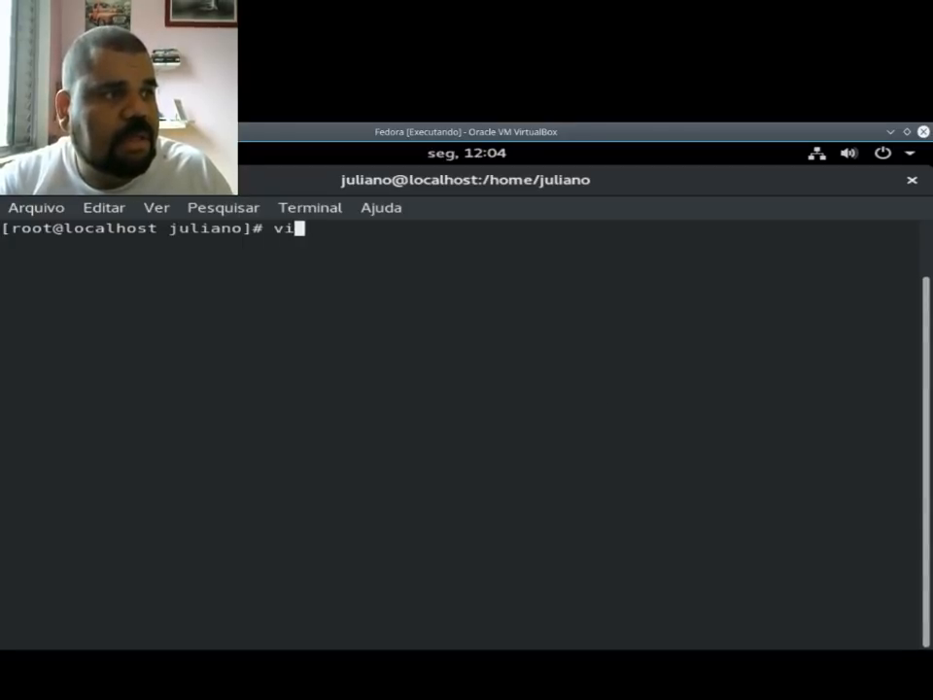
{"action": "key", "text": "Tab"}
{"action": "key", "text": "Tab"}
{"action": "key", "text": "BackSpace"}
{"action": "key", "text": "BackSpace"}
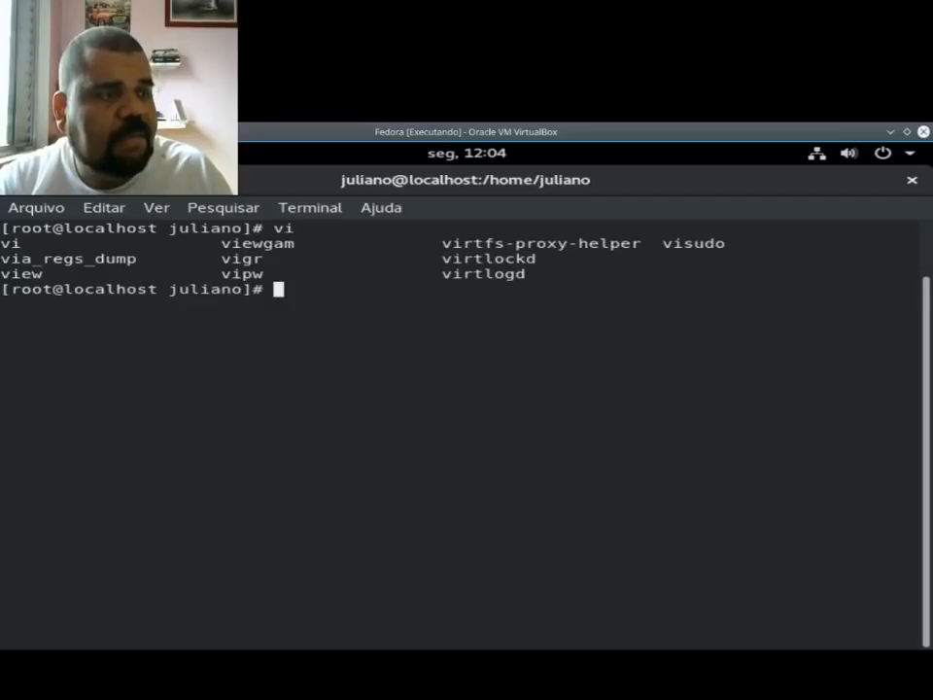
{"action": "key", "text": "Return"}
{"action": "key", "text": "Return"}
{"action": "key", "text": "Return"}
{"action": "key", "text": "Return"}
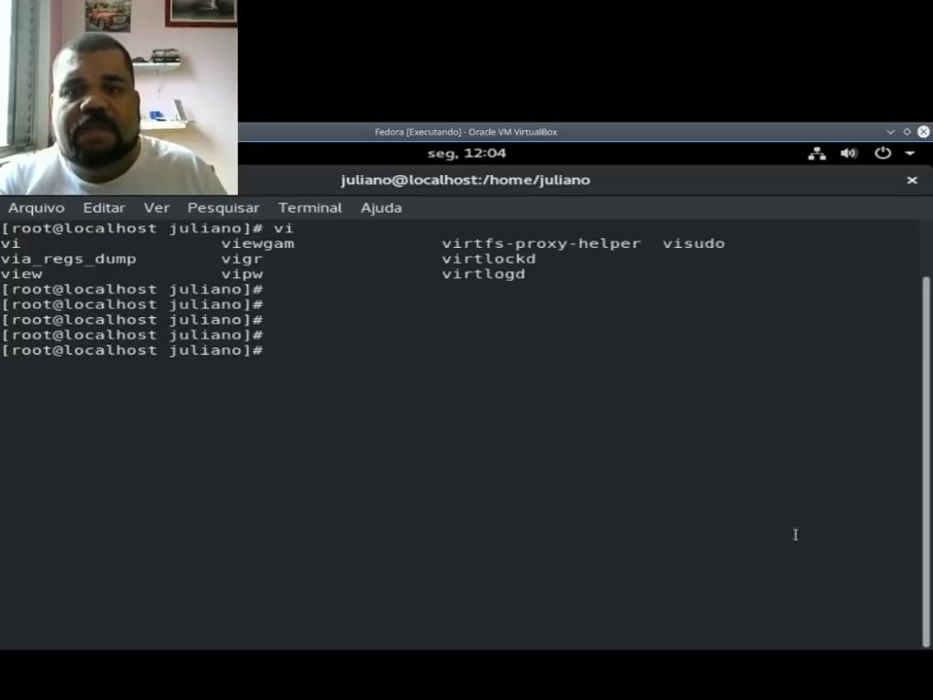
{"action": "type", "text": "v"}
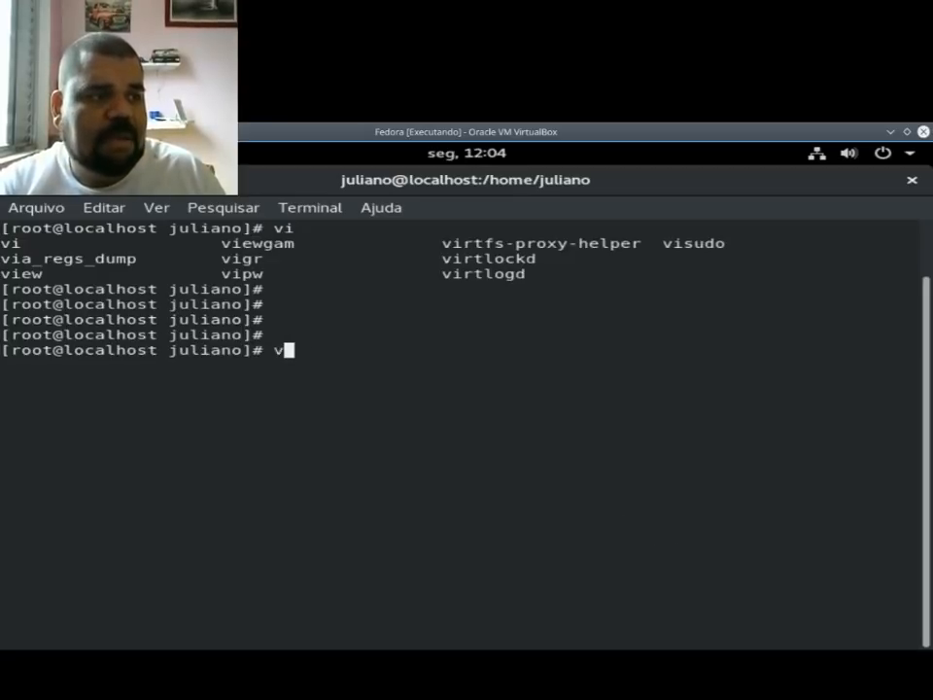
{"action": "type", "text": "ui"}
{"action": "key", "text": "BackSpace"}
{"action": "key", "text": "BackSpace"}
{"action": "key", "text": "BackSpace"}
{"action": "type", "text": "i /"}
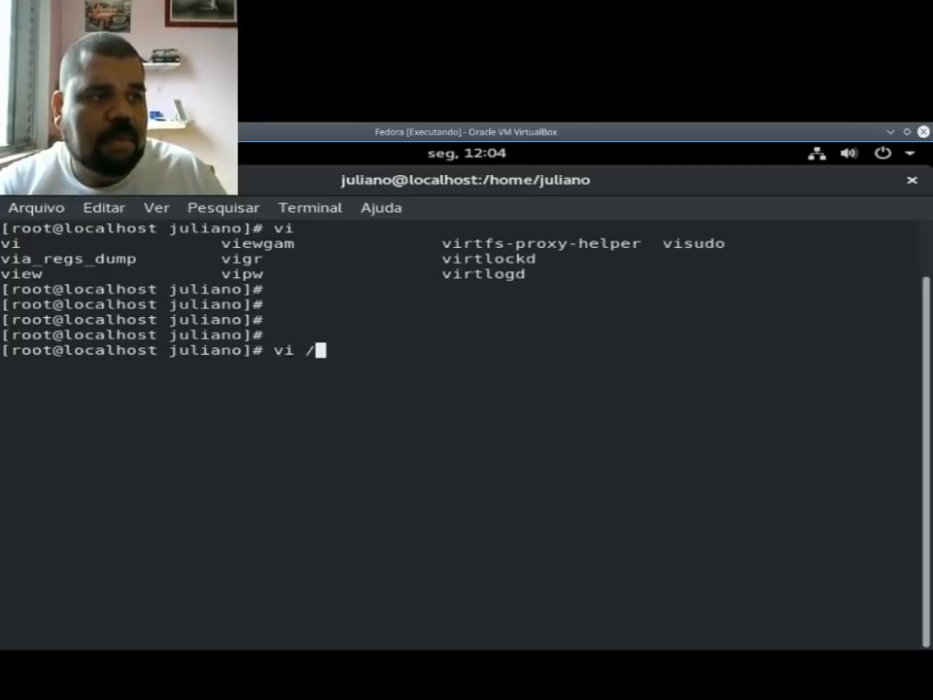
{"action": "type", "text": "etc/dn"}
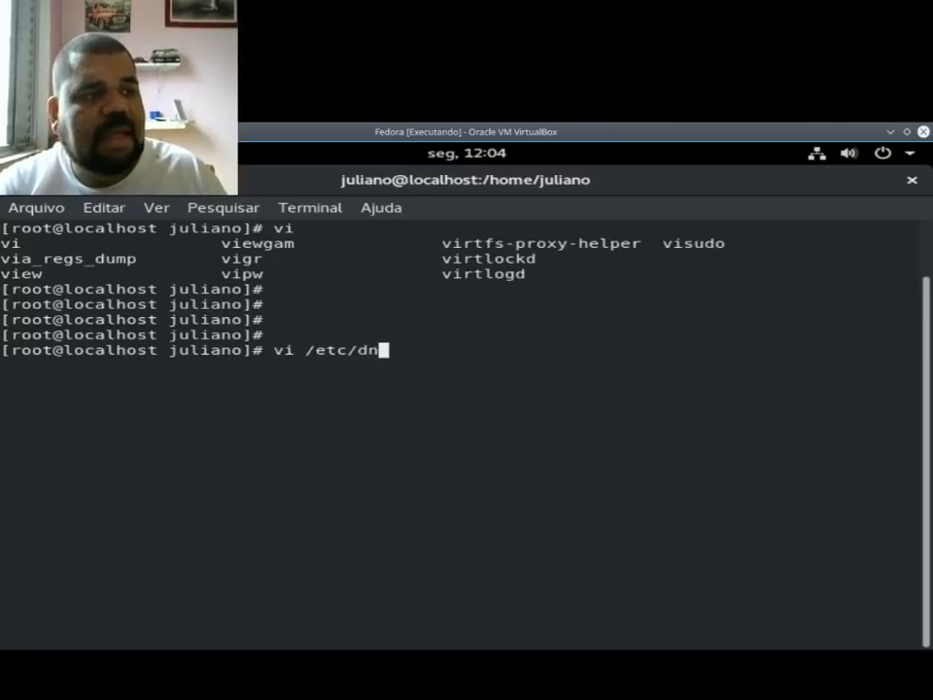
{"action": "type", "text": "f/dnf"}
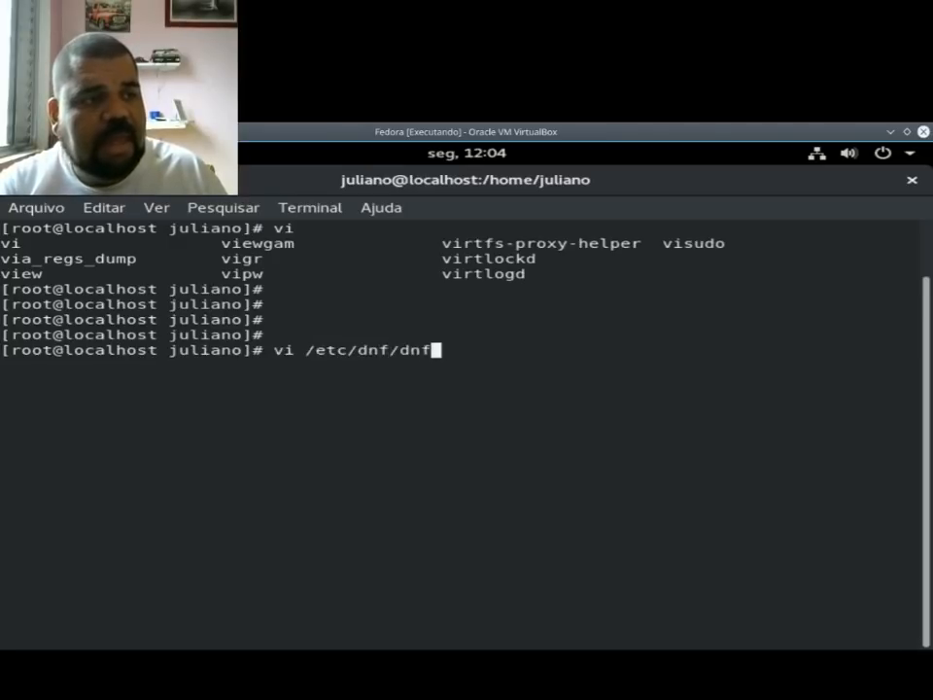
{"action": "key", "text": "Tab"}
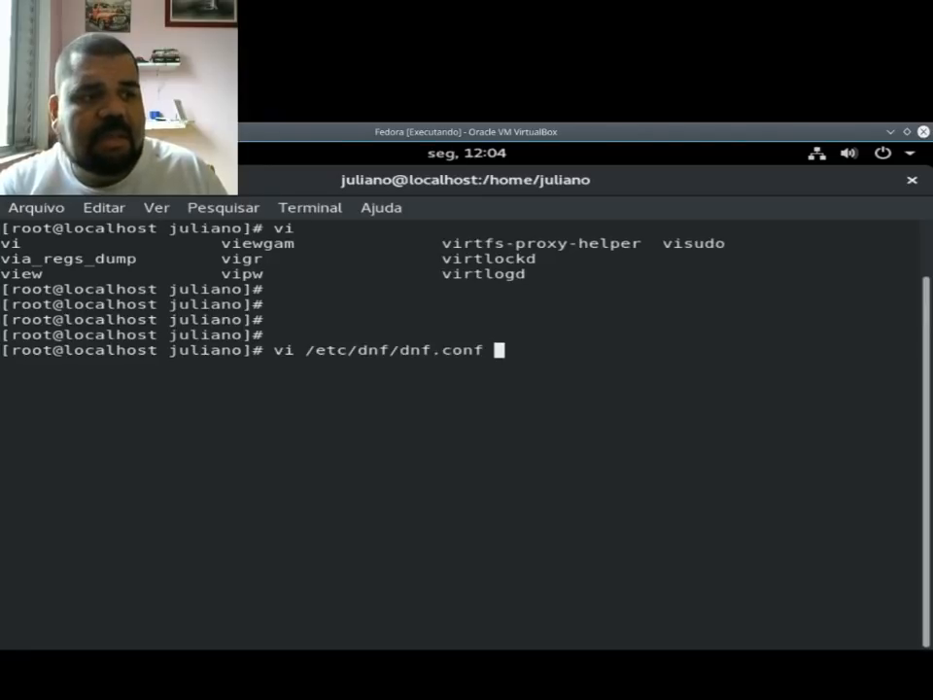
{"action": "key", "text": "BackSpace"}
{"action": "key", "text": "BackSpace"}
{"action": "key", "text": "BackSpace"}
{"action": "key", "text": "BackSpace"}
{"action": "key", "text": "BackSpace"}
{"action": "key", "text": "BackSpace"}
{"action": "key", "text": "BackSpace"}
{"action": "key", "text": "BackSpace"}
{"action": "key", "text": "BackSpace"}
{"action": "key", "text": "BackSpace"}
{"action": "key", "text": "BackSpace"}
{"action": "key", "text": "BackSpace"}
{"action": "key", "text": "BackSpace"}
{"action": "key", "text": "BackSpace"}
{"action": "key", "text": "BackSpace"}
{"action": "key", "text": "BackSpace"}
{"action": "key", "text": "BackSpace"}
{"action": "key", "text": "BackSpace"}
{"action": "key", "text": "BackSpace"}
{"action": "key", "text": "BackSpace"}
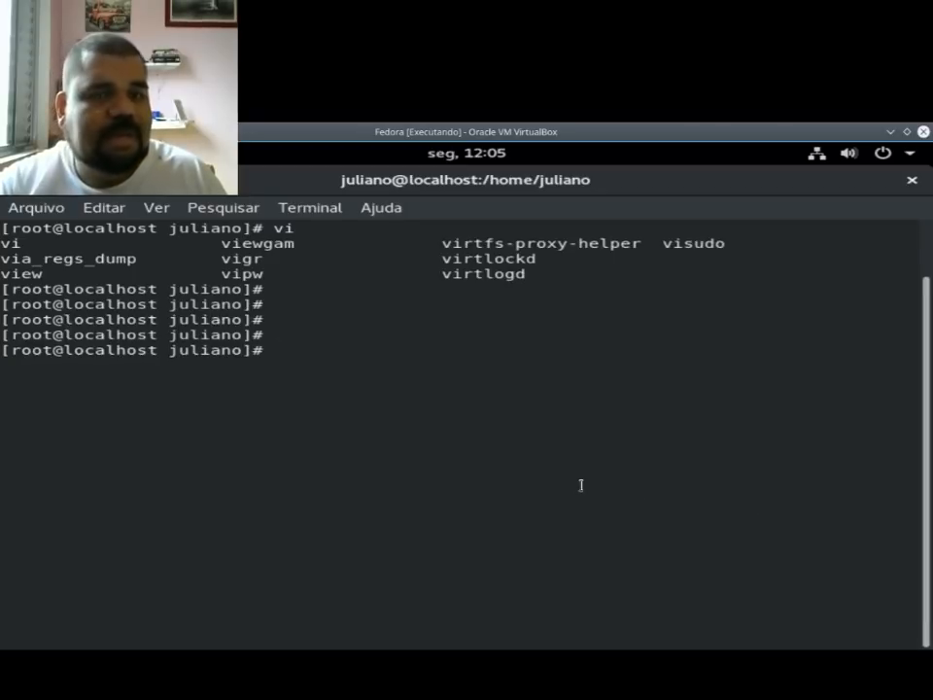
Step: Write the command dnf install deltarpm at the root prompt
{"action": "type", "text": "dnf"}
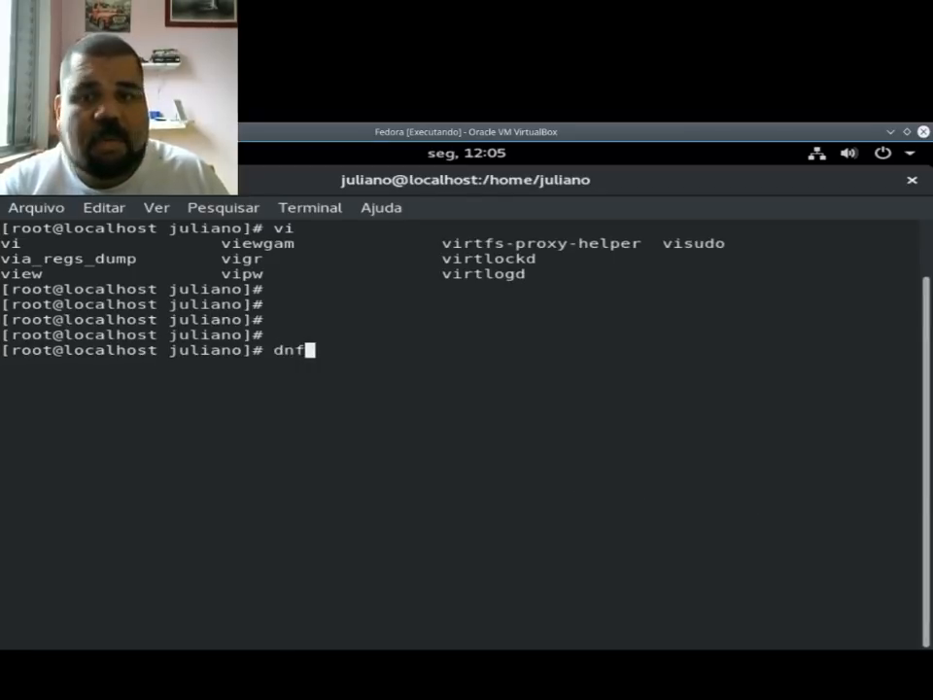
{"action": "type", "text": " install"}
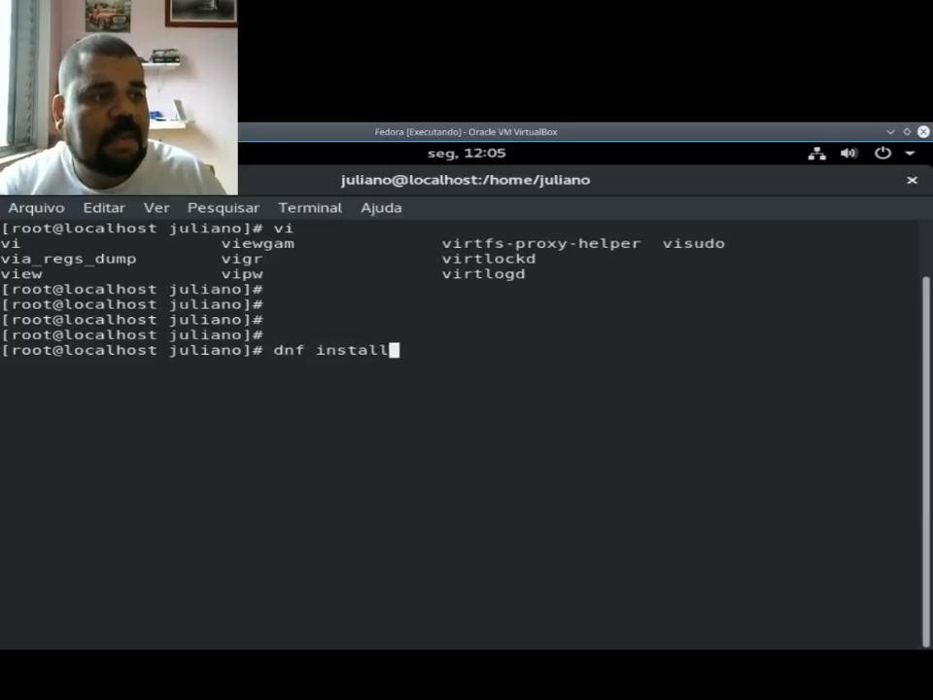
{"action": "type", "text": " det"}
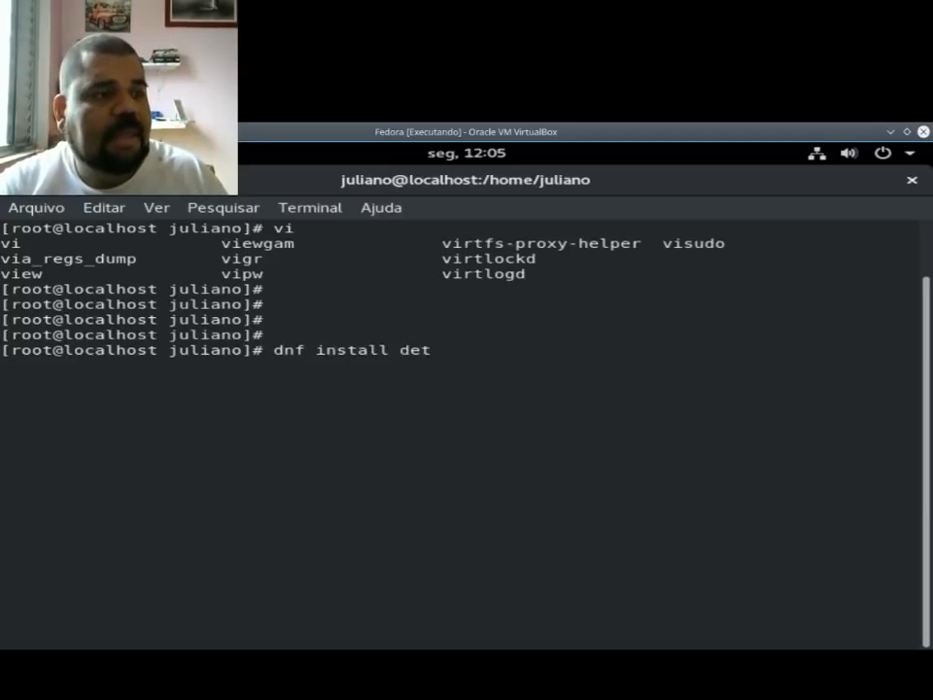
{"action": "key", "text": "BackSpace"}
{"action": "type", "text": "ltarpm"}
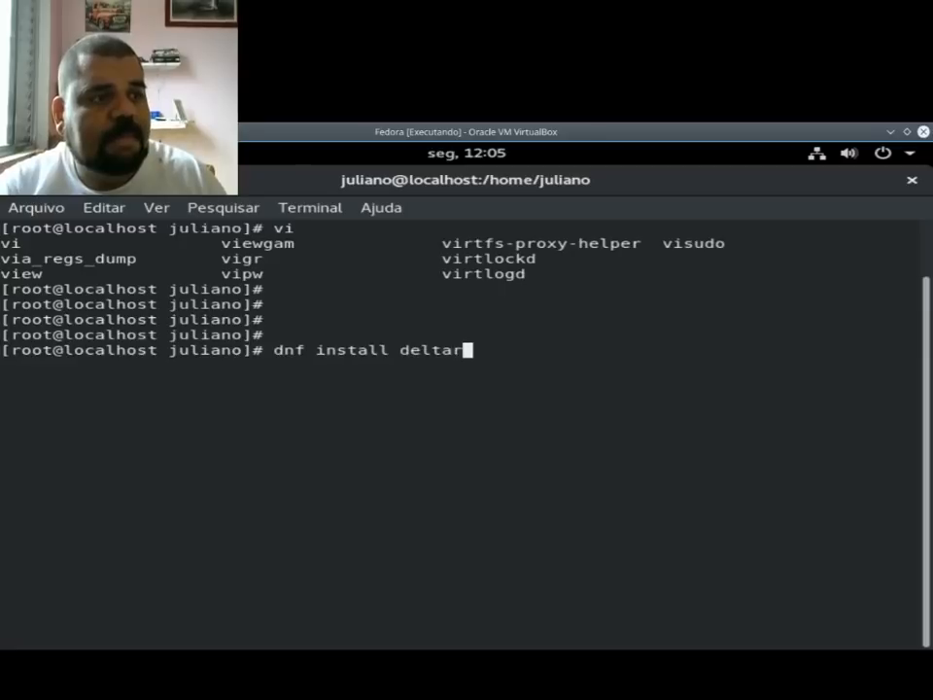
{"action": "key", "text": "Left"}
{"action": "key", "text": "Left"}
{"action": "key", "text": "Left"}
{"action": "key", "text": "Left"}
{"action": "key", "text": "Left"}
{"action": "key", "text": "Left"}
{"action": "key", "text": "Left"}
{"action": "key", "text": "Left"}
{"action": "key", "text": "Left"}
{"action": "key", "text": "Left"}
{"action": "key", "text": "Left"}
{"action": "key", "text": "Left"}
{"action": "key", "text": "Left"}
{"action": "key", "text": "Left"}
{"action": "key", "text": "Left"}
{"action": "key", "text": "Left"}
{"action": "key", "text": "Left"}
{"action": "key", "text": "Left"}
{"action": "key", "text": "Left"}
{"action": "key", "text": "Left"}
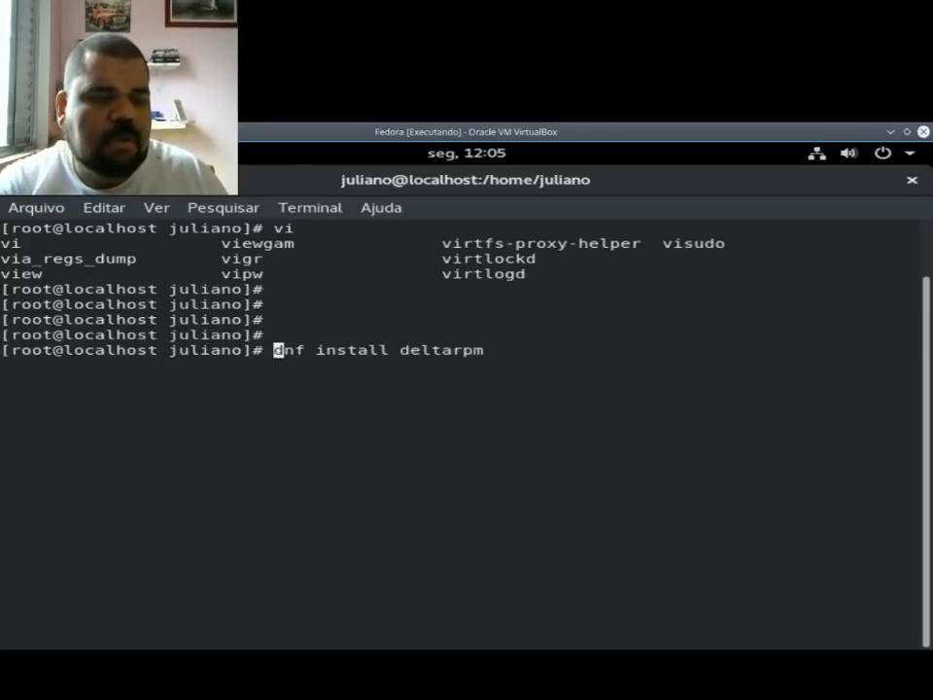
{"action": "type", "text": "sudo"}
{"action": "key", "text": "BackSpace"}
{"action": "key", "text": "BackSpace"}
{"action": "key", "text": "BackSpace"}
{"action": "key", "text": "BackSpace"}
{"action": "key", "text": "BackSpace"}
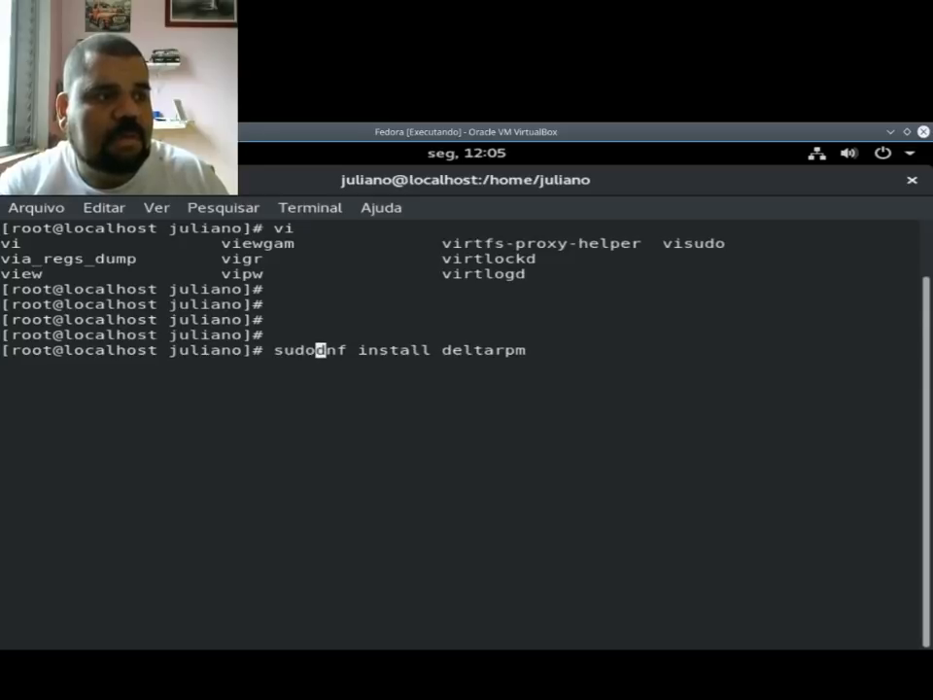
{"action": "key", "text": "Right"}
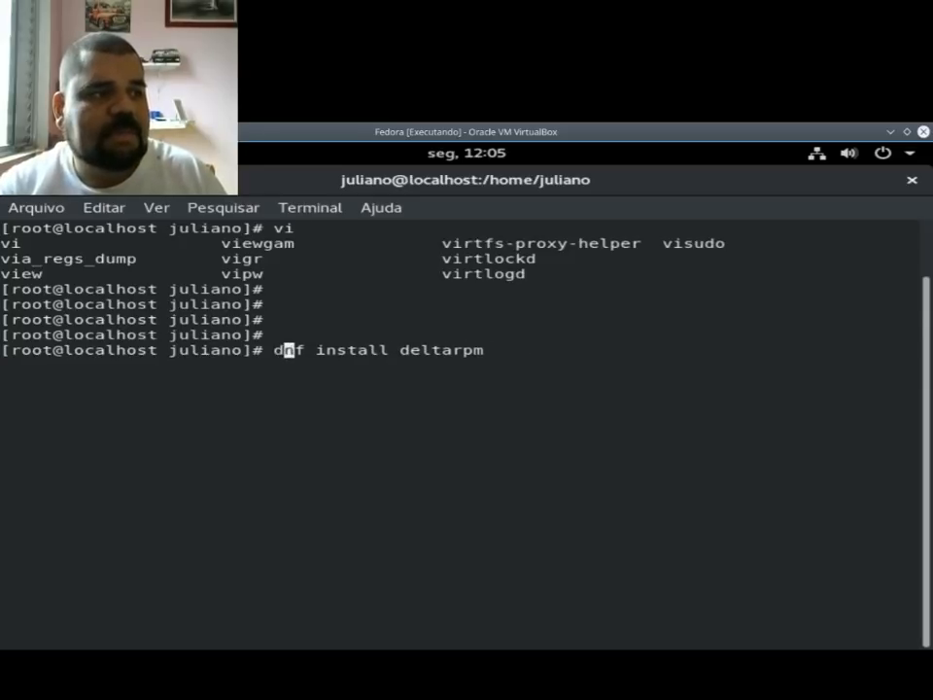
{"action": "key", "text": "Left"}
{"action": "type", "text": "sudo"}
{"action": "key", "text": "BackSpace"}
{"action": "key", "text": "BackSpace"}
{"action": "key", "text": "BackSpace"}
{"action": "key", "text": "BackSpace"}
{"action": "key", "text": "BackSpace"}
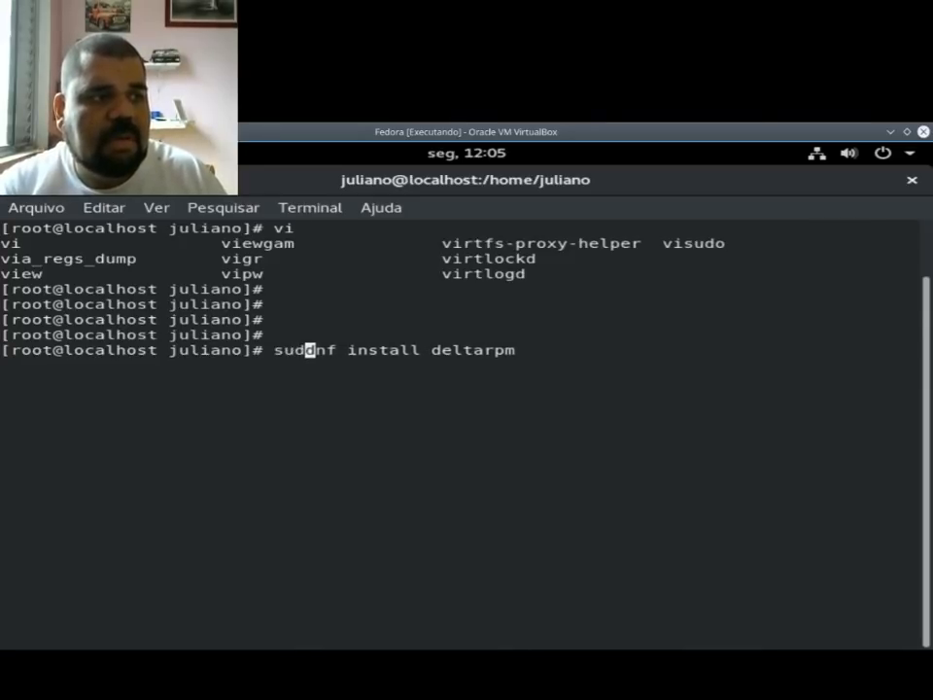
{"action": "key", "text": "Right"}
{"action": "key", "text": "Right"}
{"action": "key", "text": "Right"}
{"action": "key", "text": "Right"}
{"action": "key", "text": "Right"}
{"action": "key", "text": "Right"}
{"action": "key", "text": "Right"}
{"action": "key", "text": "Right"}
{"action": "key", "text": "Right"}
{"action": "key", "text": "Right"}
{"action": "key", "text": "Right"}
{"action": "key", "text": "Right"}
{"action": "key", "text": "Right"}
{"action": "key", "text": "Right"}
{"action": "key", "text": "Right"}
{"action": "key", "text": "Right"}
{"action": "key", "text": "Right"}
{"action": "key", "text": "Right"}
{"action": "key", "text": "Right"}
{"action": "key", "text": "Right"}
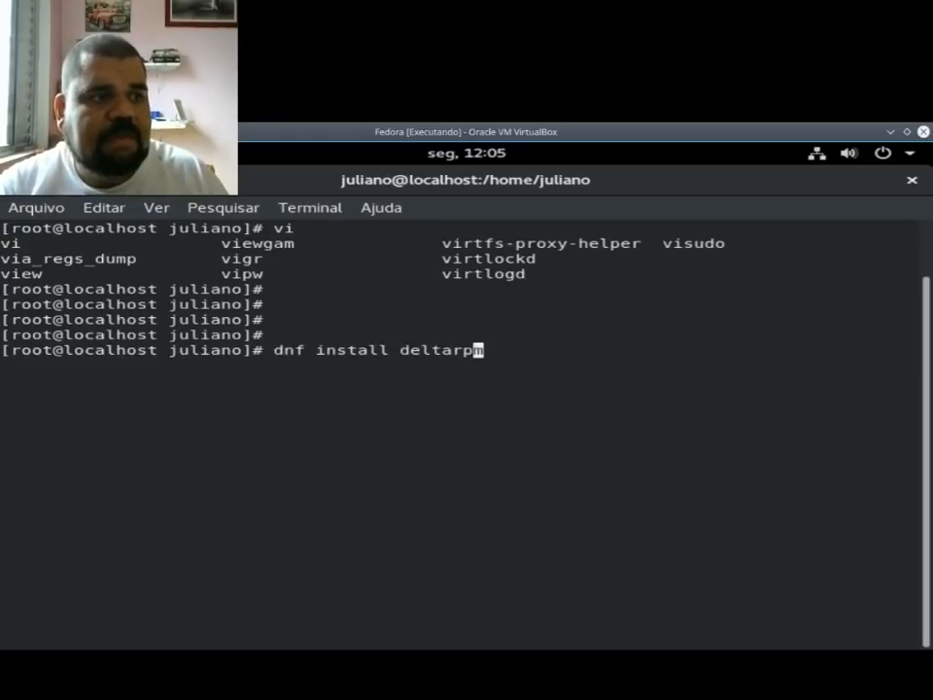
Step: Extend the dnf install deltarpm command with && echo "deltarpm=1", leaving the closing quote open
{"action": "type", "text": "&&"}
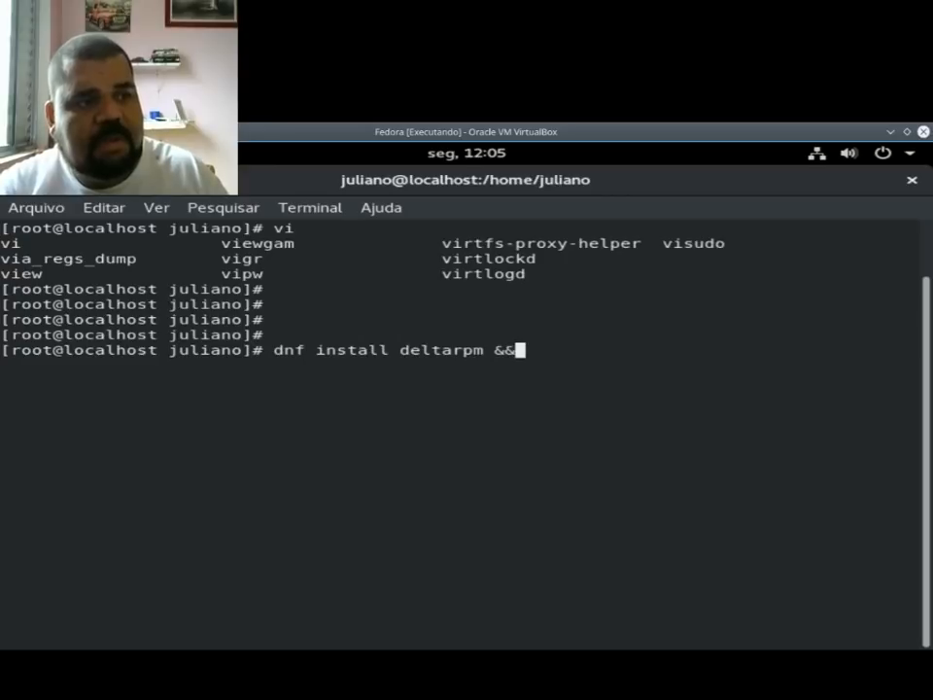
{"action": "type", "text": " echo \""}
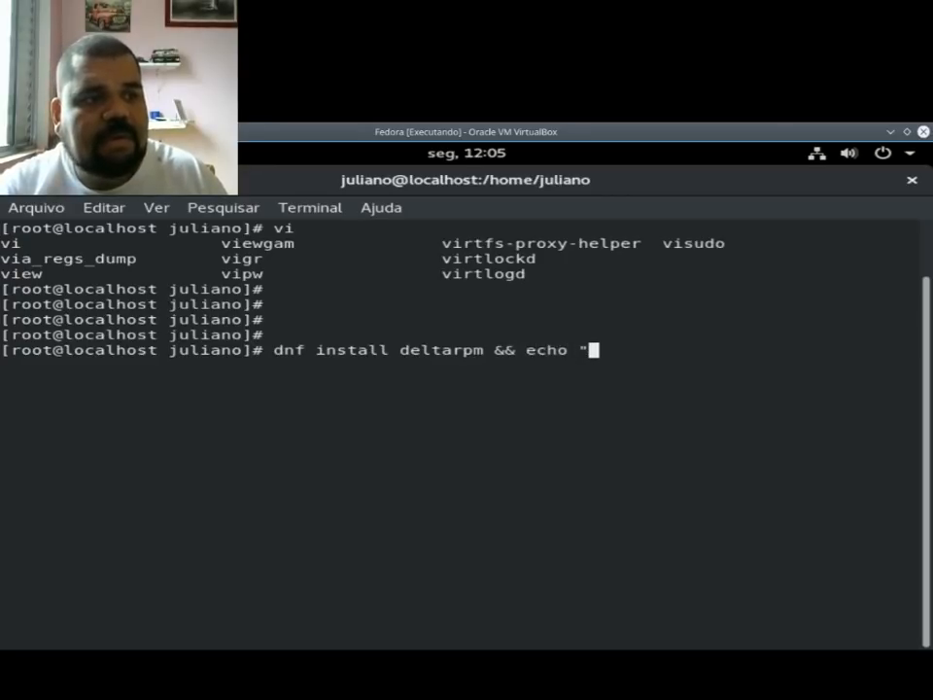
{"action": "type", "text": "delt"}
{"action": "key", "text": "BackSpace"}
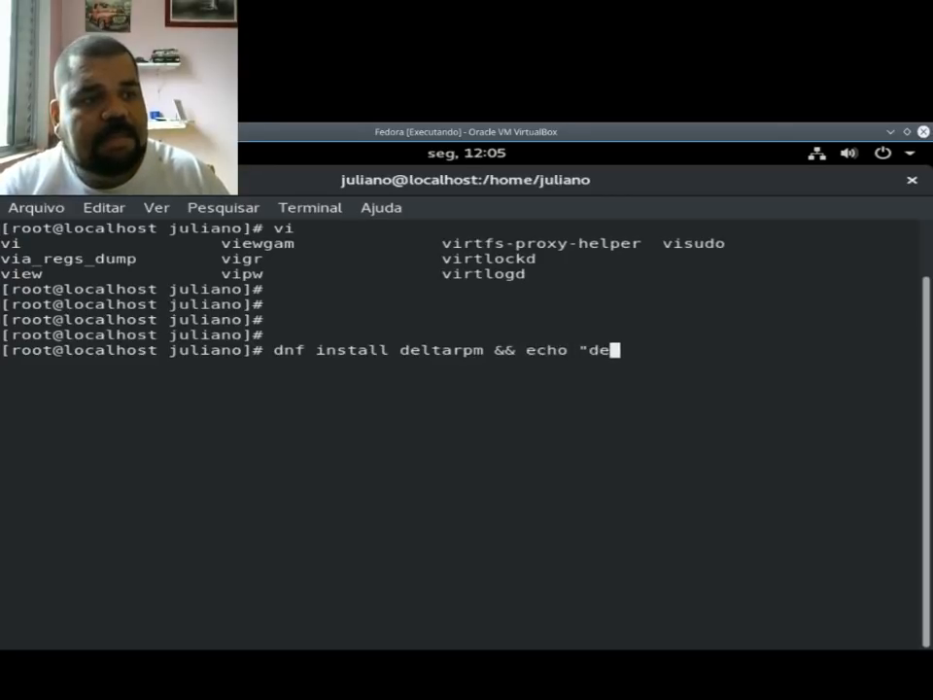
{"action": "type", "text": "ltarpm"}
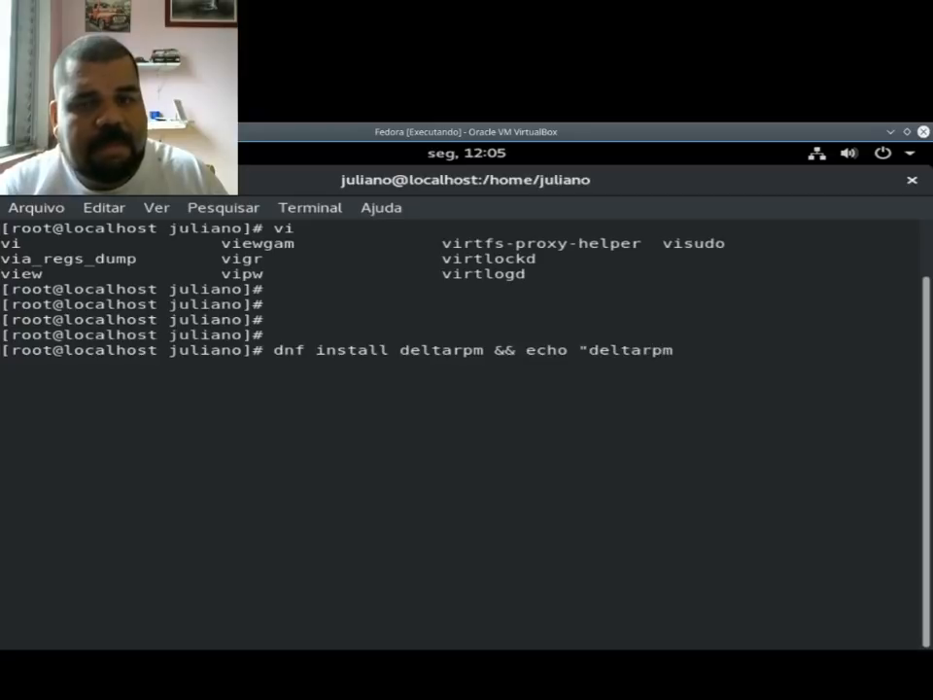
{"action": "type", "text": "=1"}
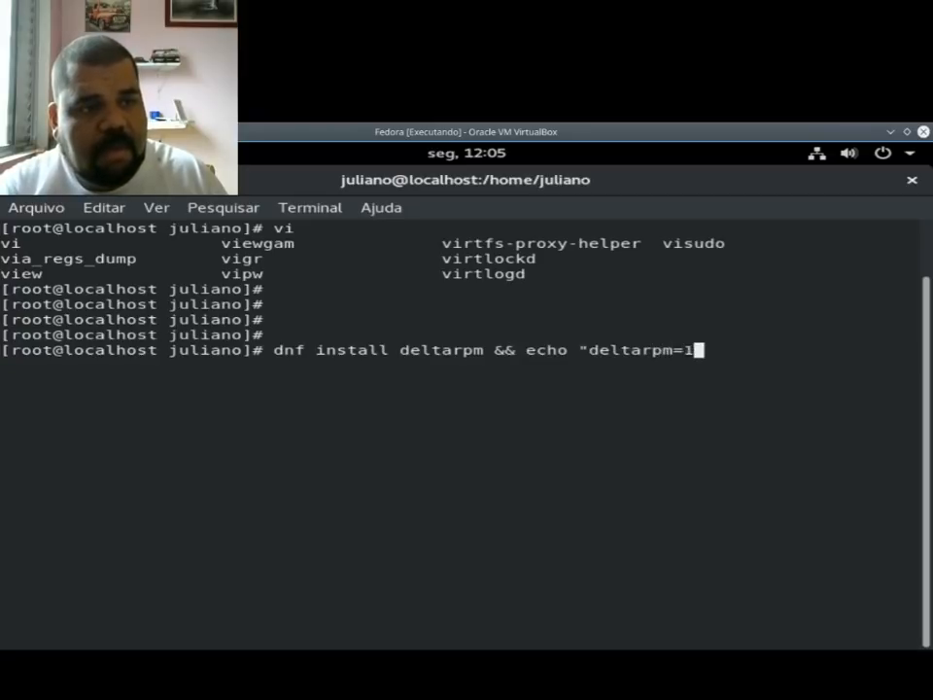
{"action": "type", "text": "\" >> /et"}
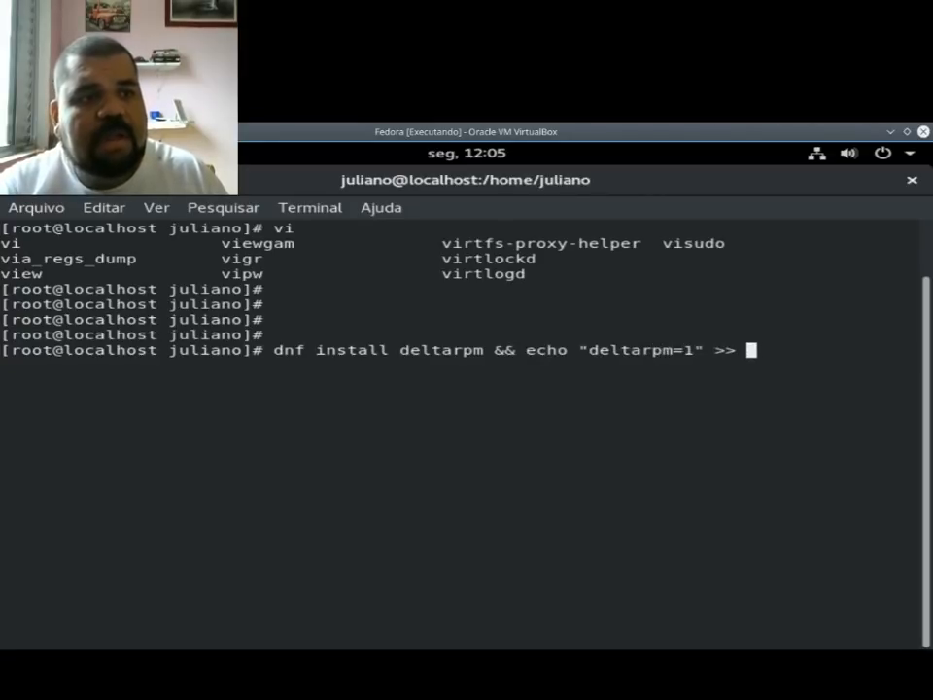
{"action": "type", "text": "c//de"}
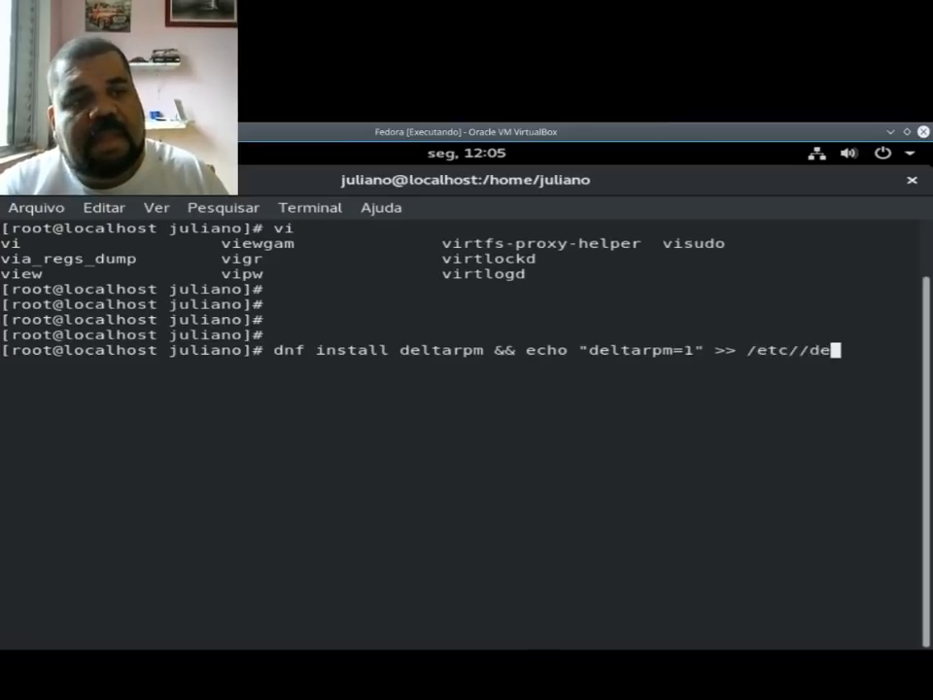
Step: Close the quoted text, append the echo output to /etc/dnf/dnf.conf with >>, and run the combined command
{"action": "key", "text": "BackSpace"}
{"action": "key", "text": "BackSpace"}
{"action": "key", "text": "BackSpace"}
{"action": "type", "text": "df"}
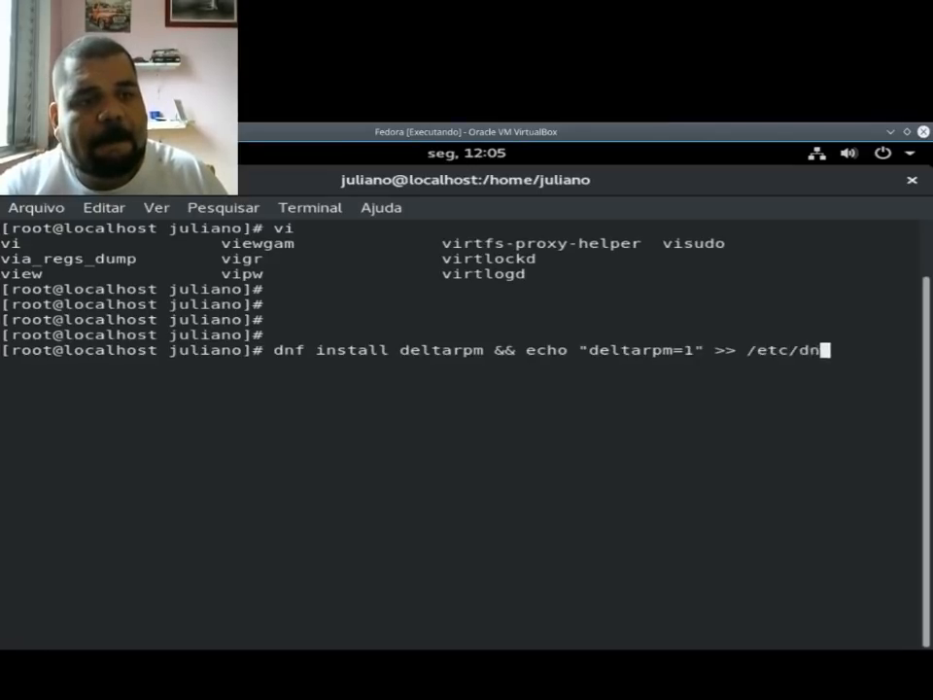
{"action": "type", "text": "f/d"}
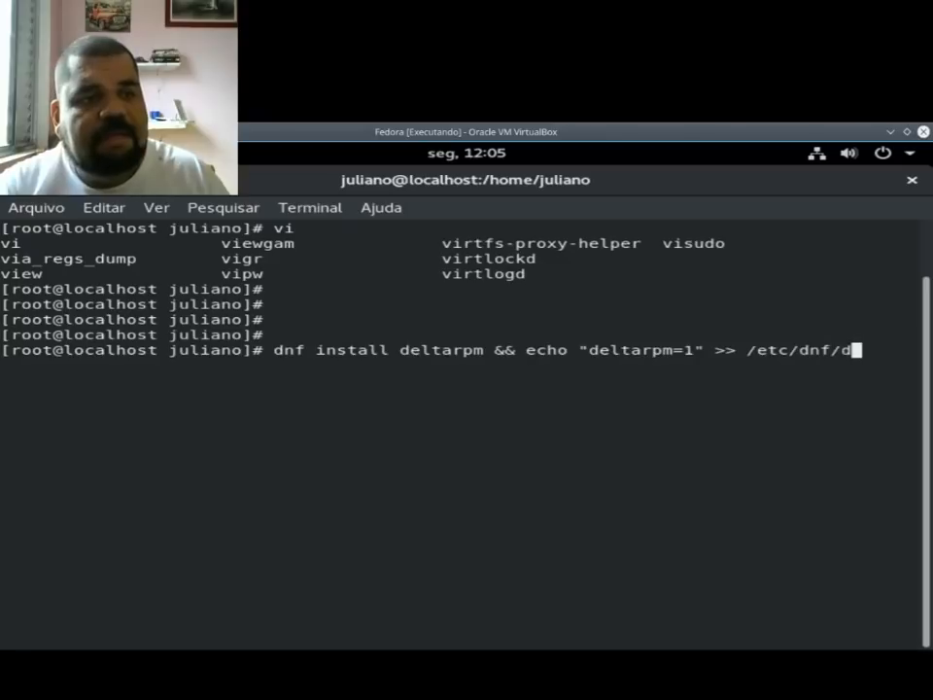
{"action": "type", "text": "nf.conf"}
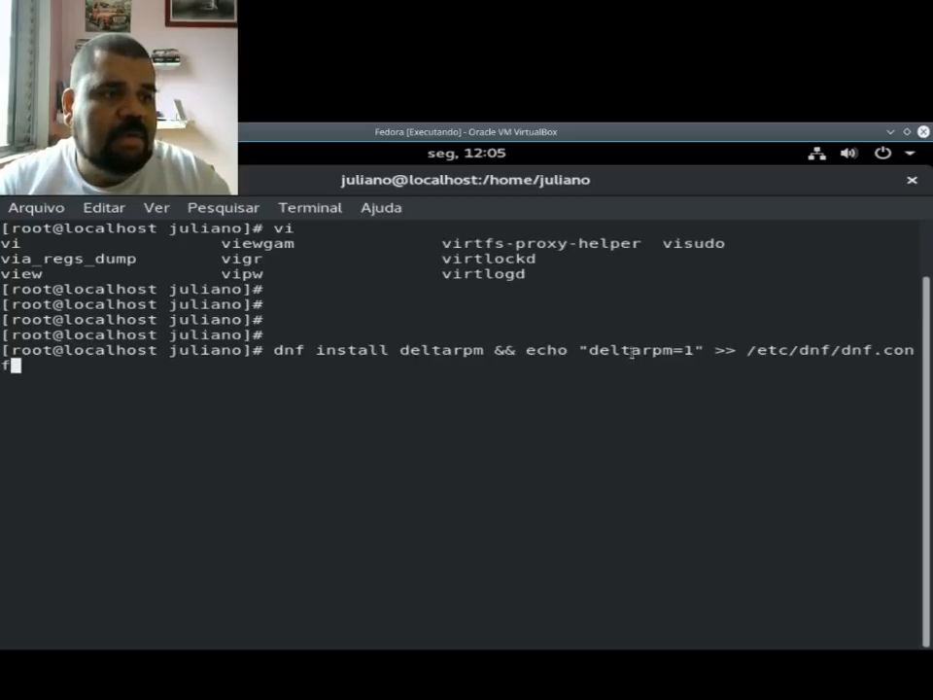
{"action": "left_click_drag", "start_coordinate": [583, 350], "coordinate": [671, 352]}
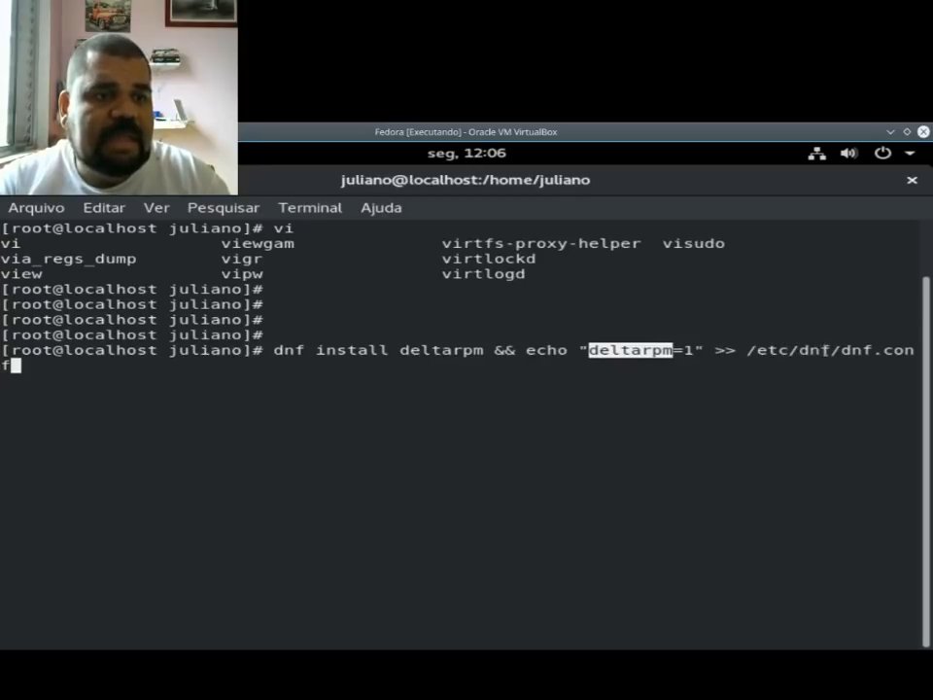
{"action": "left_click", "coordinate": [849, 364]}
{"action": "key", "text": "Return"}
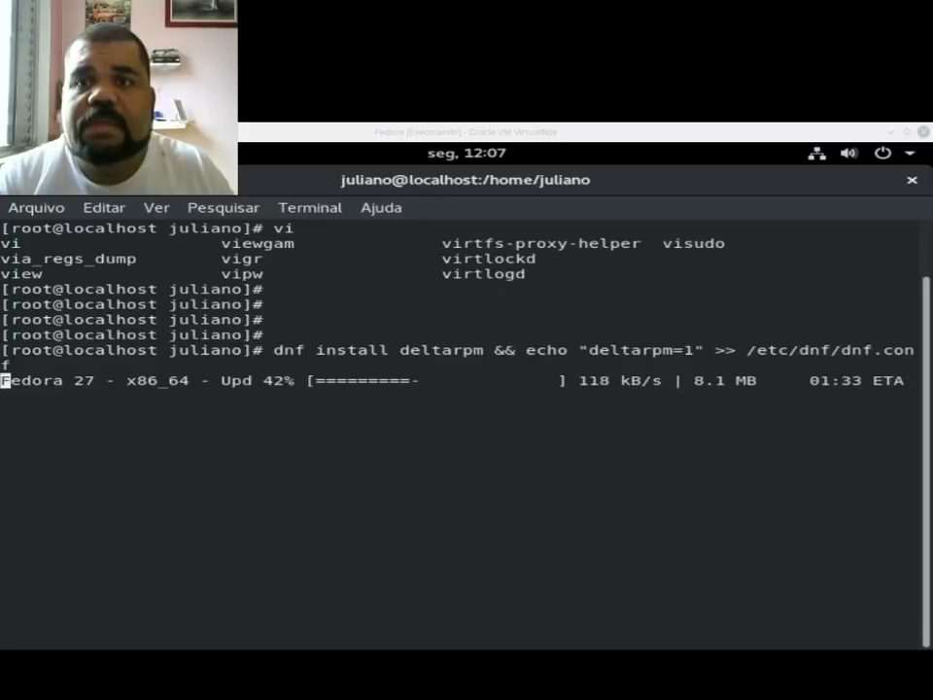
Step: Switch to the Google Chrome window showing the Certificações NET.BR site, bringing it onto this screen and maximizing it
{"action": "mouse_move", "coordinate": [932, 245]}
{"action": "left_mouse_down"}
{"action": "mouse_move", "coordinate": [589, 193]}
{"action": "mouse_move", "coordinate": [413, 185]}
{"action": "mouse_move", "coordinate": [781, 242]}
{"action": "mouse_move", "coordinate": [932, 243]}
{"action": "left_mouse_up"}
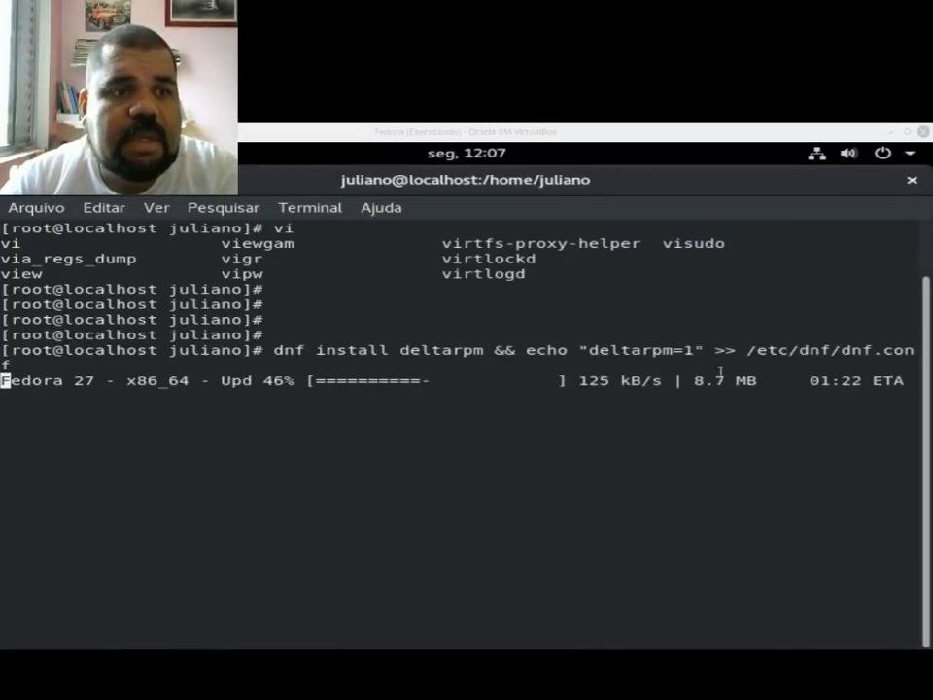
{"action": "left_click_drag", "start_coordinate": [931, 183], "coordinate": [297, 150]}
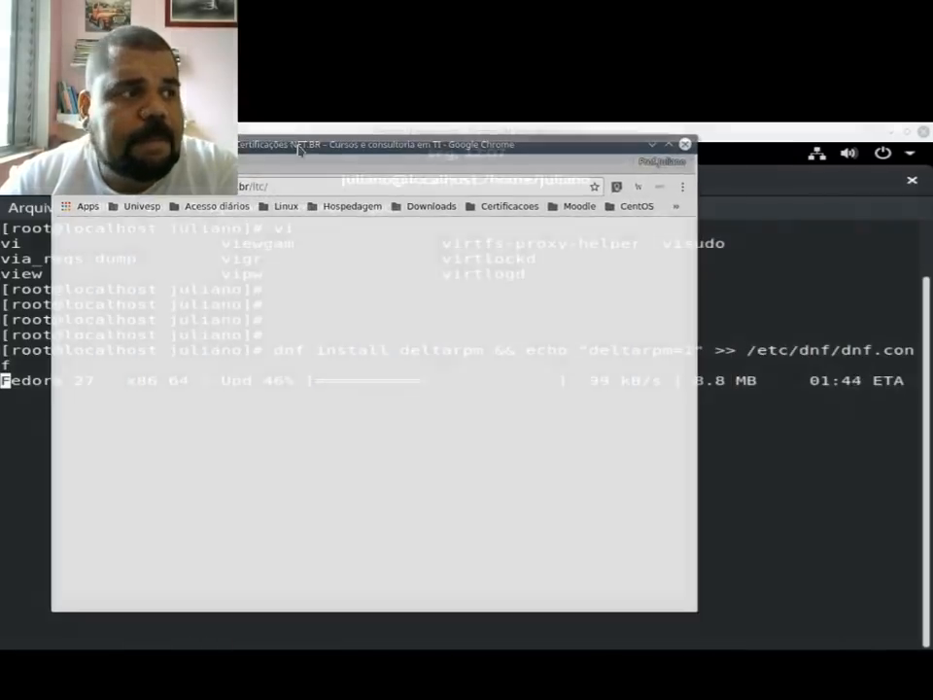
{"action": "double_click", "coordinate": [298, 150]}
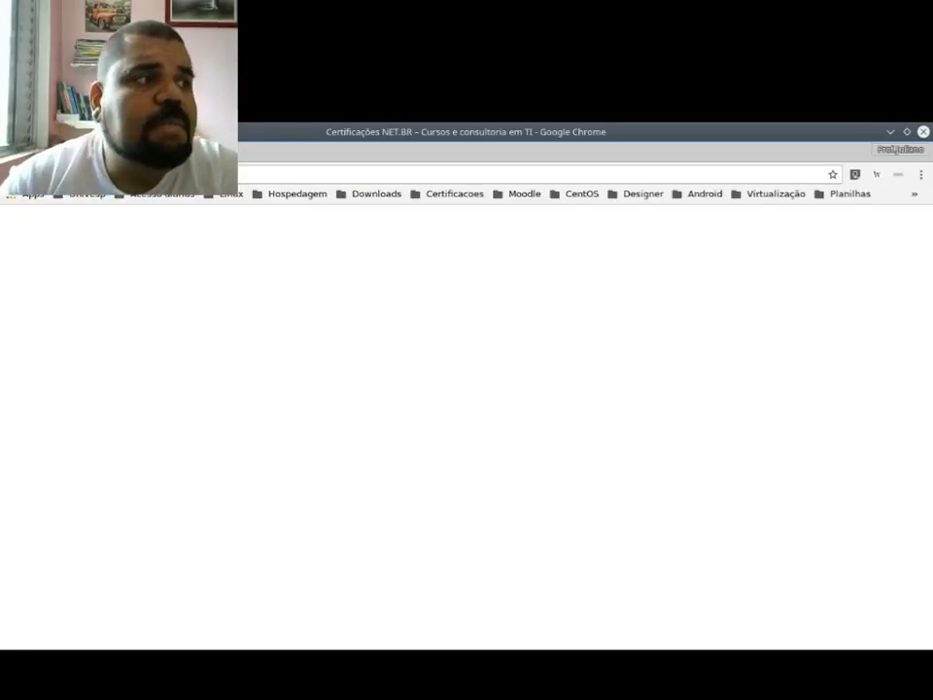
{"action": "left_click_drag", "start_coordinate": [639, 131], "coordinate": [619, 144]}
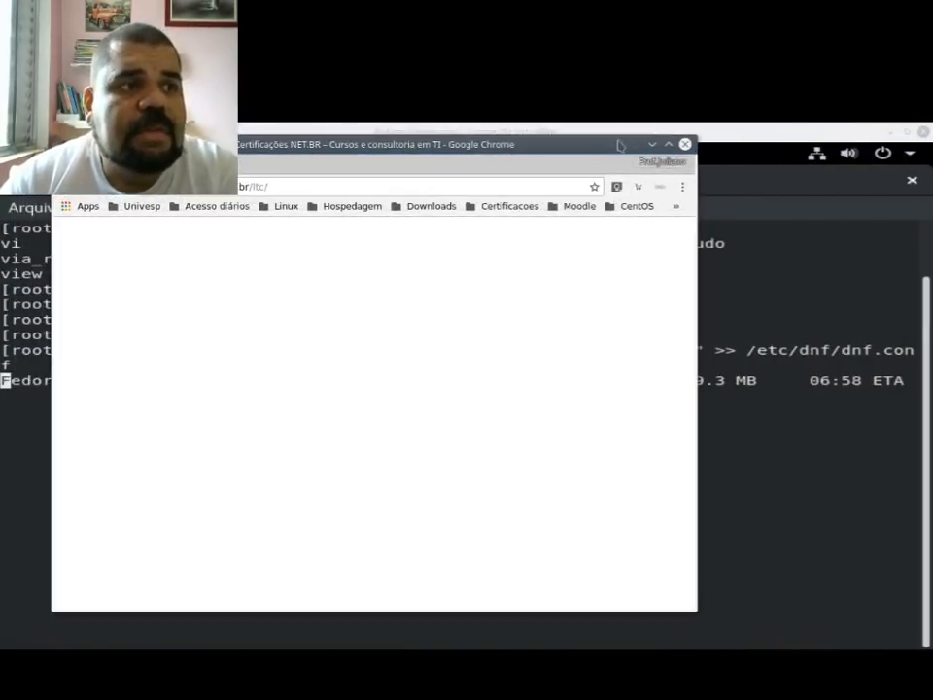
{"action": "double_click", "coordinate": [619, 144]}
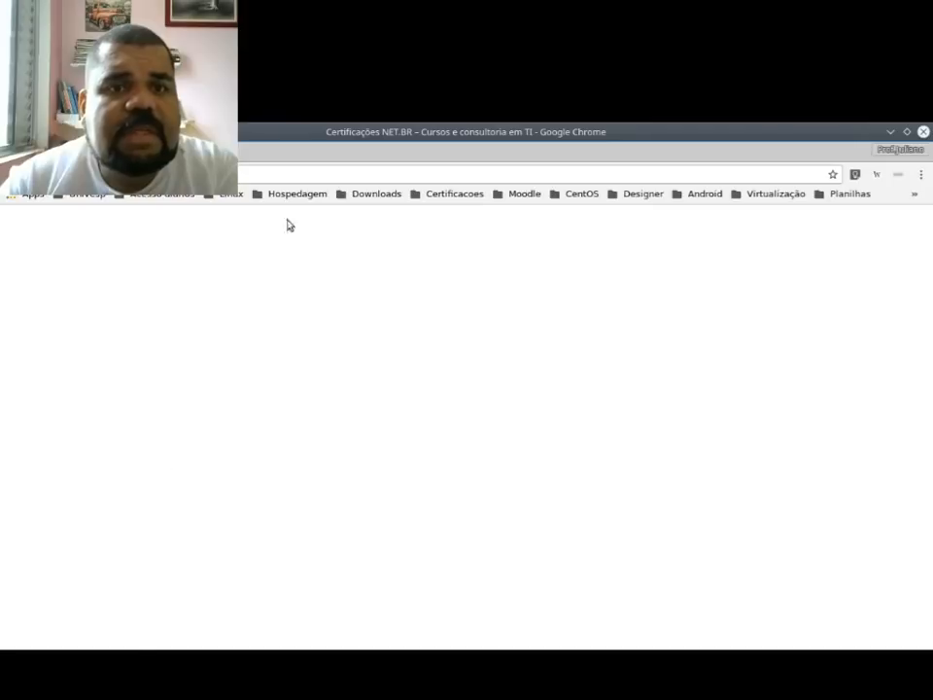
Step: Examine the training courses and their prices, marking the services taught in the Formação em Administração de Servidores Linux description
{"action": "scroll", "coordinate": [269, 456], "scroll_direction": "down", "scroll_amount": 5}
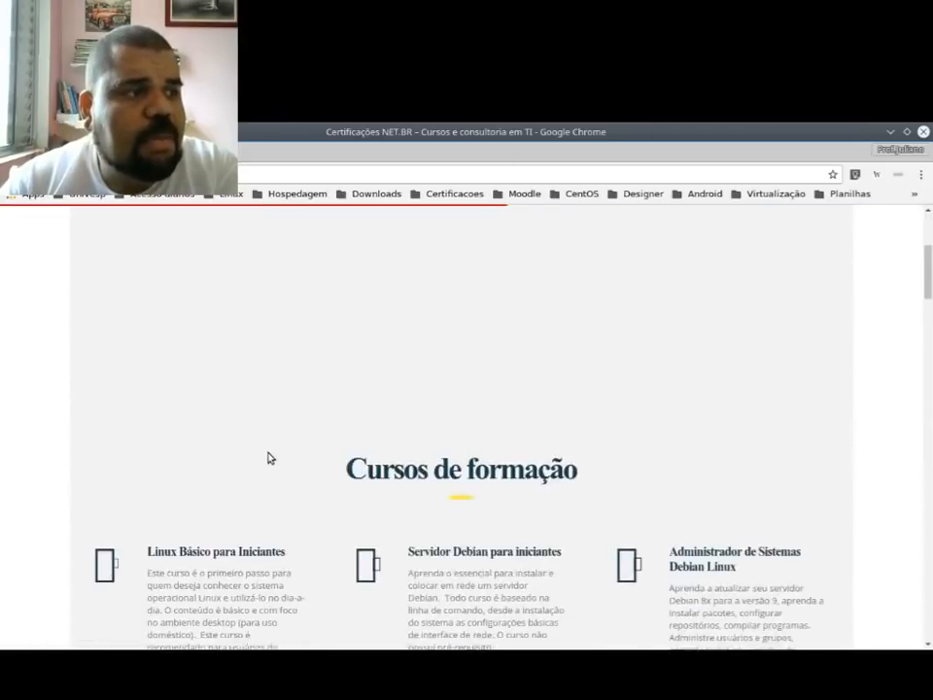
{"action": "scroll", "coordinate": [184, 371], "scroll_direction": "down", "scroll_amount": 2}
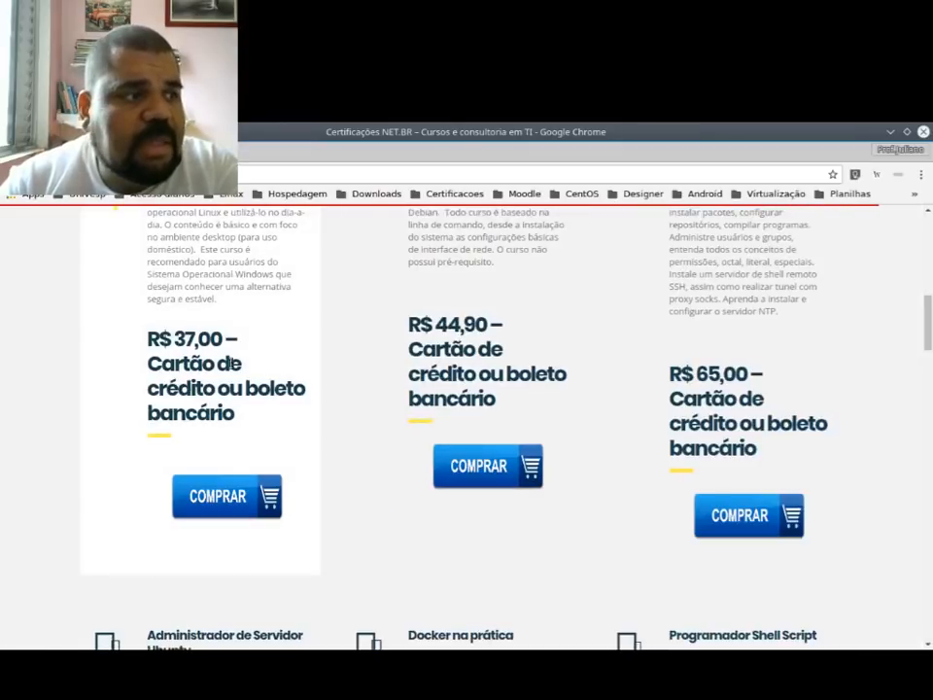
{"action": "scroll", "coordinate": [281, 458], "scroll_direction": "down", "scroll_amount": 1}
{"action": "scroll", "coordinate": [262, 457], "scroll_direction": "down", "scroll_amount": 8}
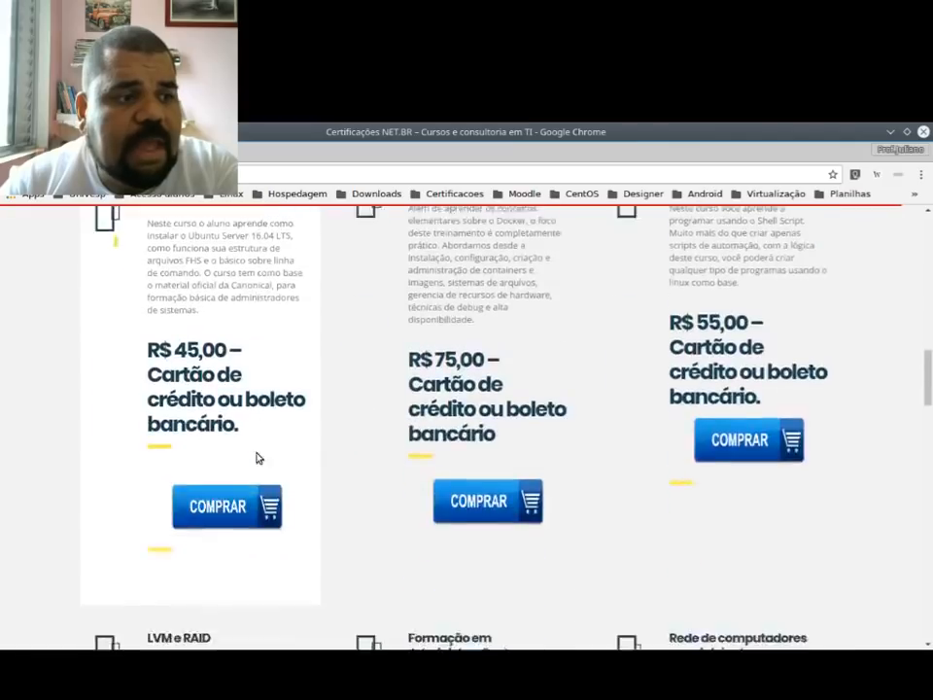
{"action": "scroll", "coordinate": [255, 457], "scroll_direction": "up", "scroll_amount": 1}
{"action": "scroll", "coordinate": [381, 367], "scroll_direction": "down", "scroll_amount": 2}
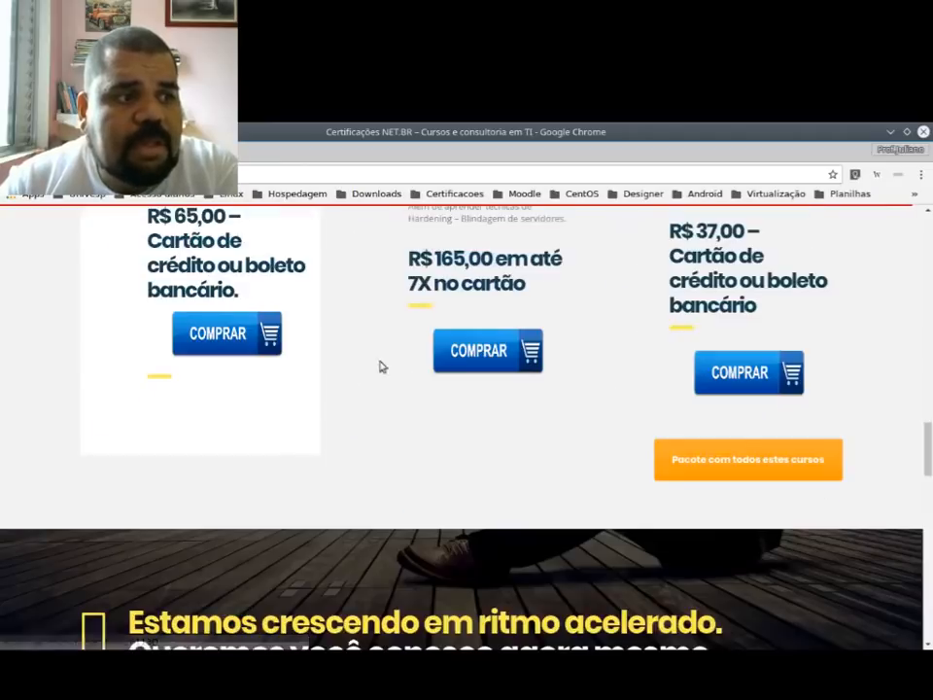
{"action": "scroll", "coordinate": [427, 423], "scroll_direction": "up", "scroll_amount": 2}
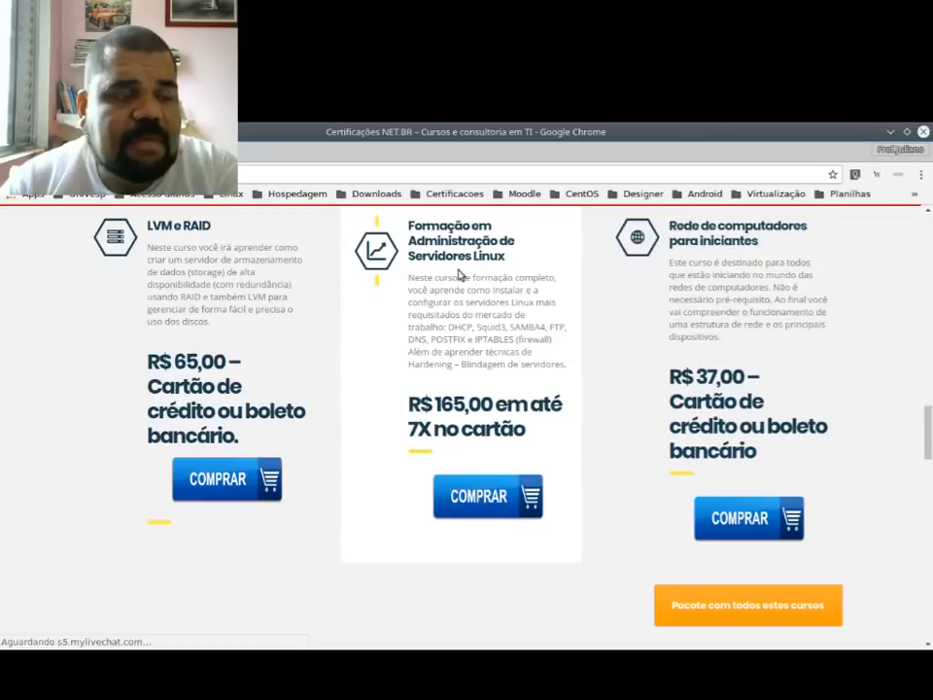
{"action": "left_click_drag", "start_coordinate": [453, 327], "coordinate": [515, 340]}
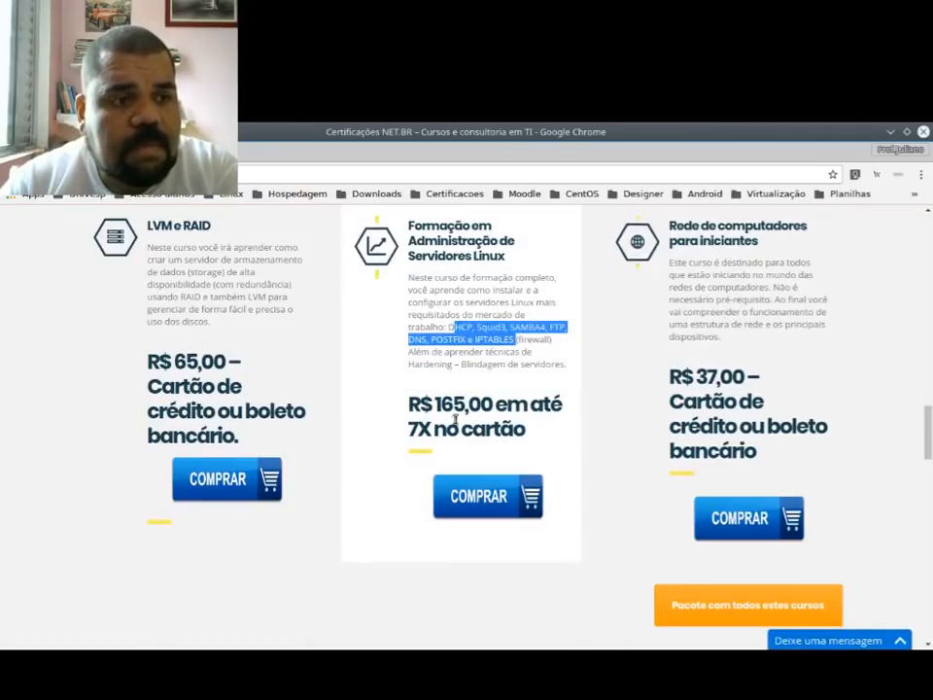
Step: Open the package with all these courses, examine its contents and price, and close its page
{"action": "scroll", "coordinate": [712, 521], "scroll_direction": "down", "scroll_amount": 3}
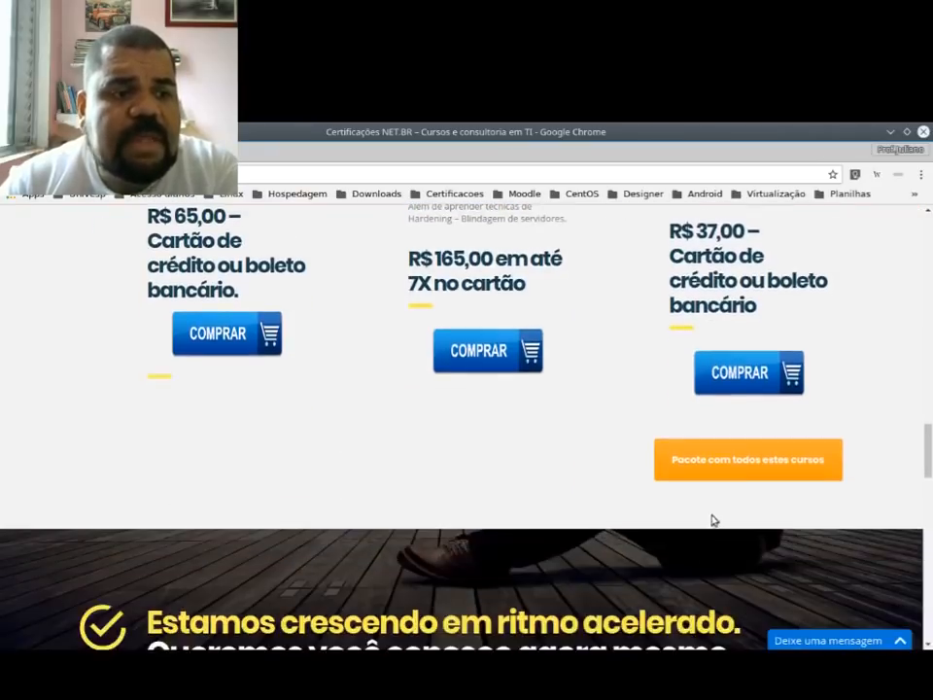
{"action": "left_click", "coordinate": [715, 461]}
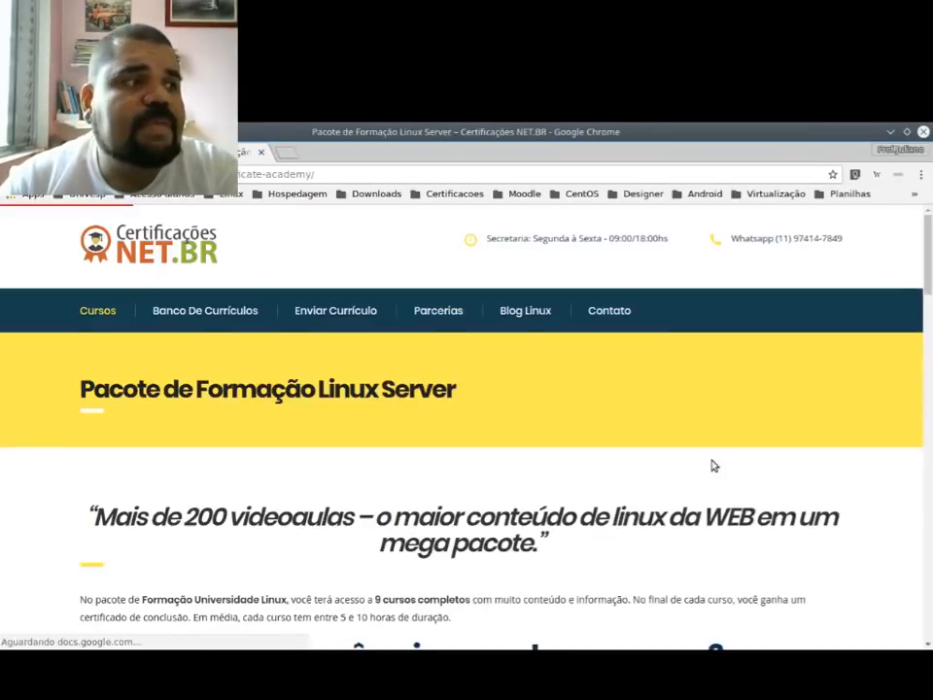
{"action": "scroll", "coordinate": [366, 424], "scroll_direction": "down", "scroll_amount": 6}
{"action": "scroll", "coordinate": [367, 425], "scroll_direction": "down", "scroll_amount": 15}
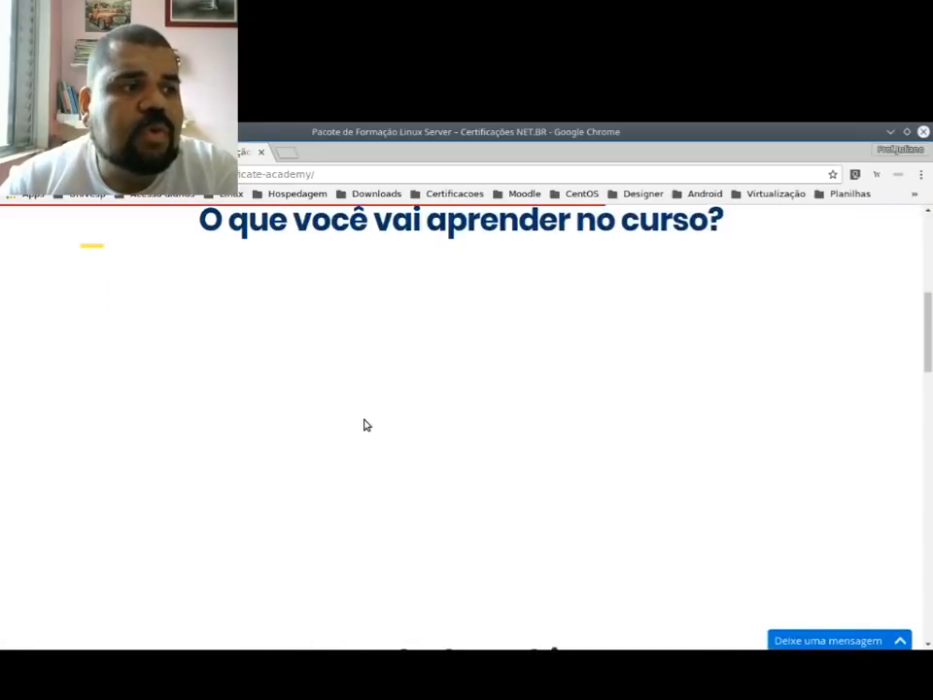
{"action": "scroll", "coordinate": [363, 424], "scroll_direction": "down", "scroll_amount": 7}
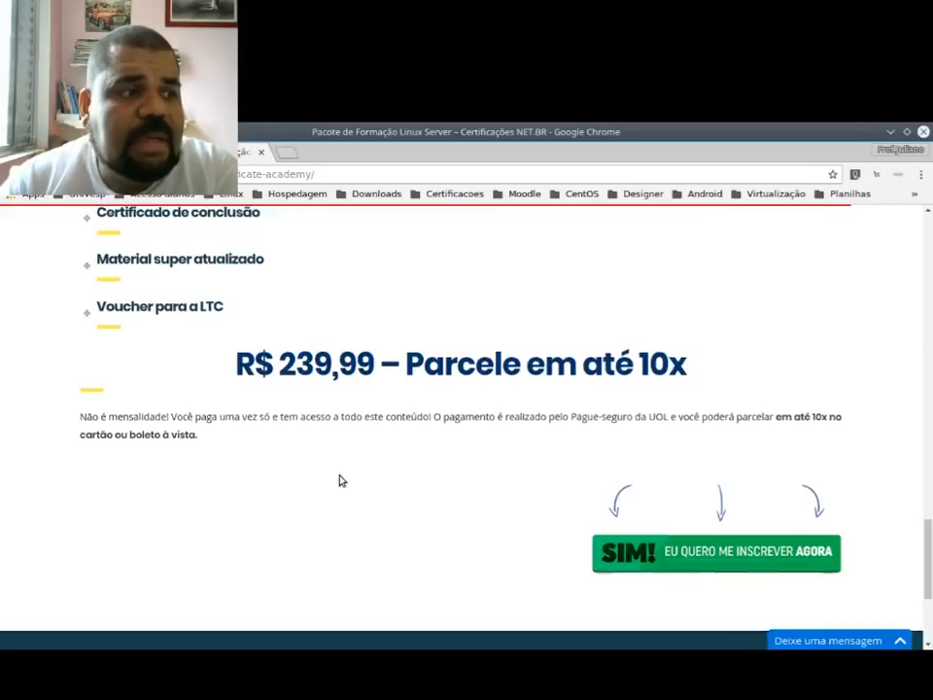
{"action": "scroll", "coordinate": [339, 480], "scroll_direction": "up", "scroll_amount": 15}
{"action": "scroll", "coordinate": [341, 481], "scroll_direction": "up", "scroll_amount": 6}
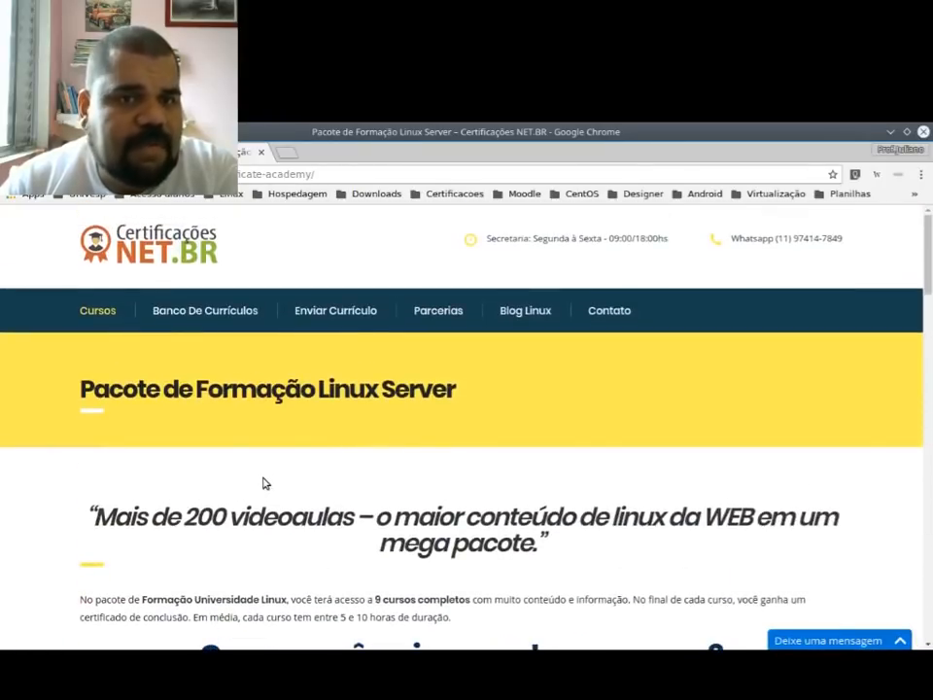
{"action": "scroll", "coordinate": [257, 265], "scroll_direction": "down", "scroll_amount": 1}
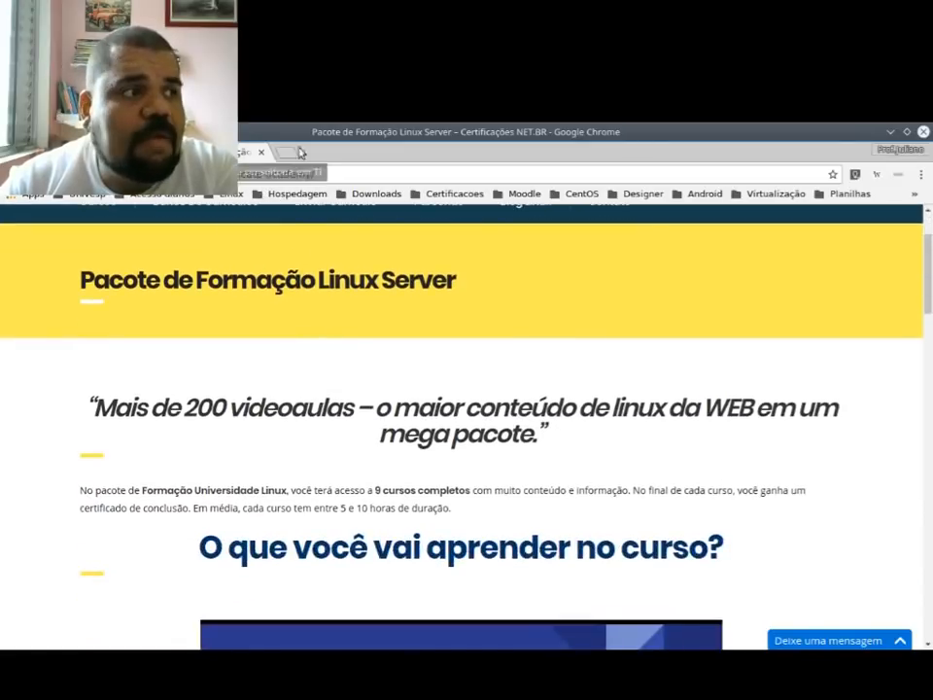
{"action": "left_click", "coordinate": [260, 153]}
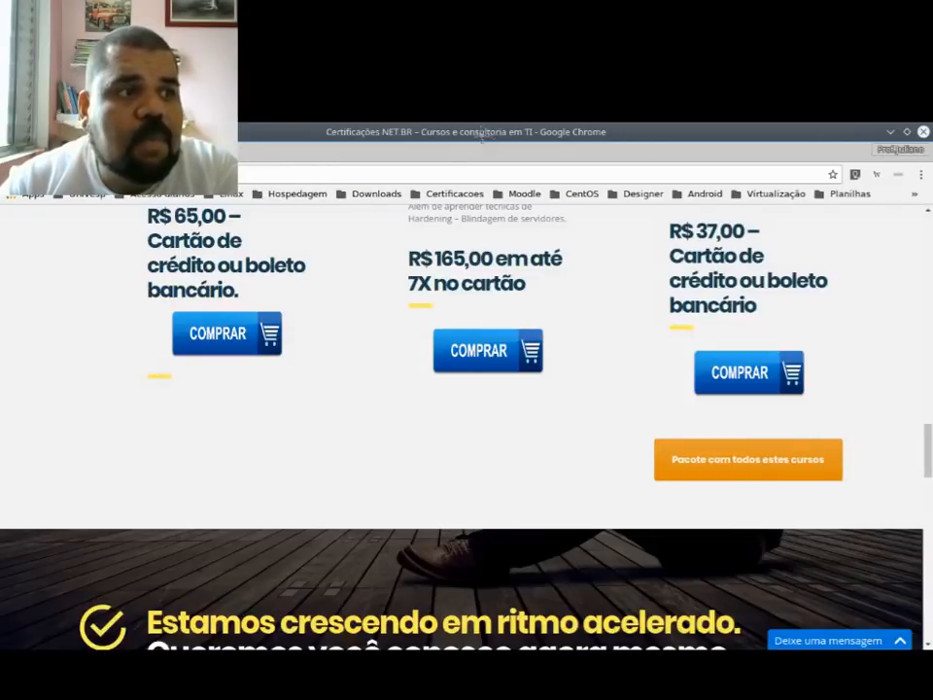
Step: Close the Certificações NET.BR browser window and return to the Fedora virtual machine's terminal, filling the screen with it
{"action": "double_click", "coordinate": [481, 133]}
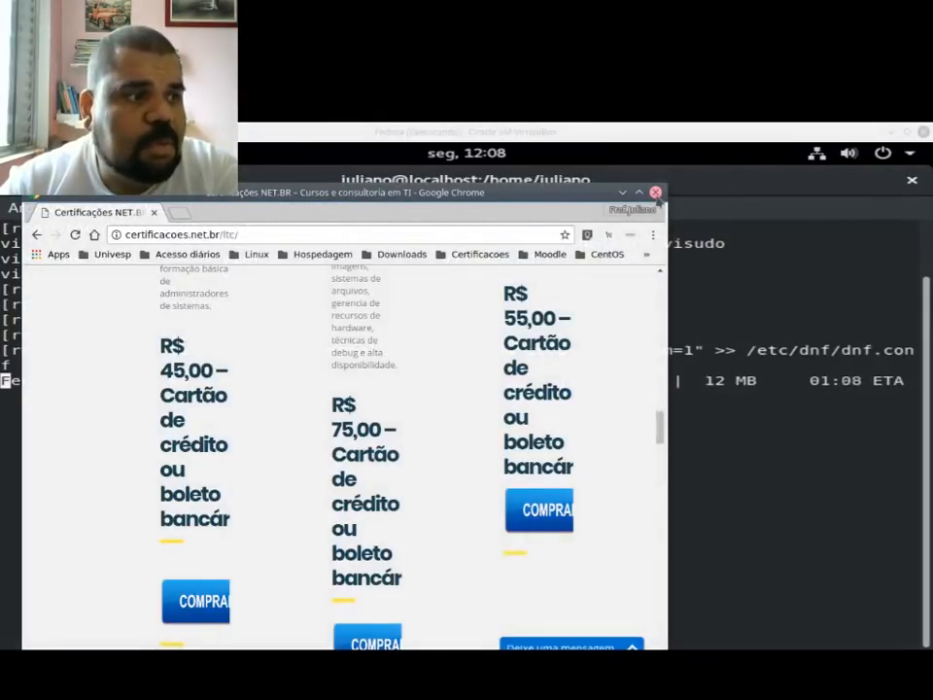
{"action": "left_click", "coordinate": [655, 192]}
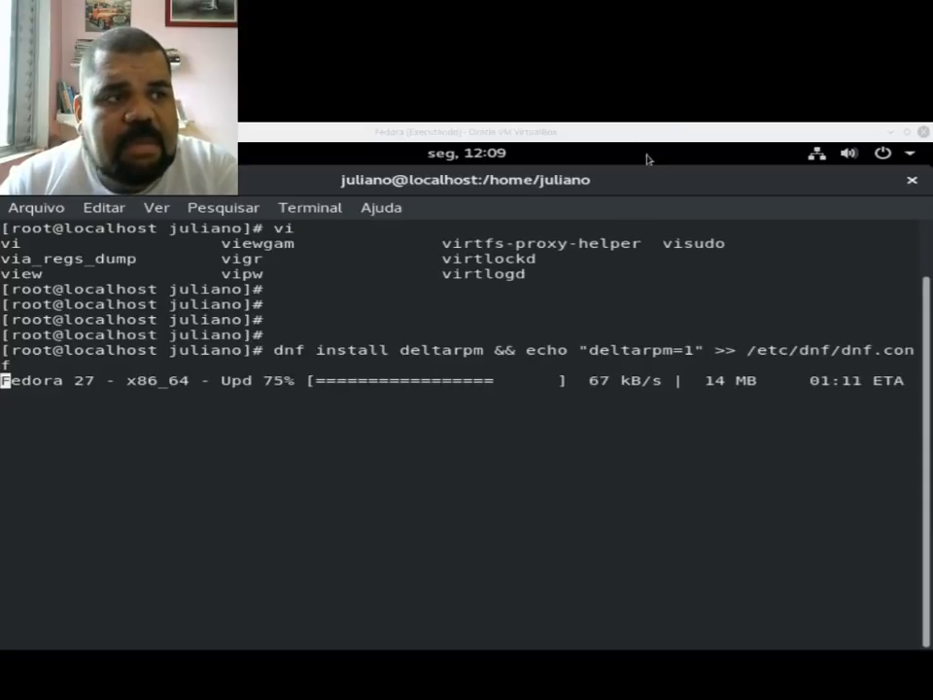
{"action": "left_click_drag", "start_coordinate": [632, 179], "coordinate": [609, 206]}
{"action": "double_click", "coordinate": [609, 207]}
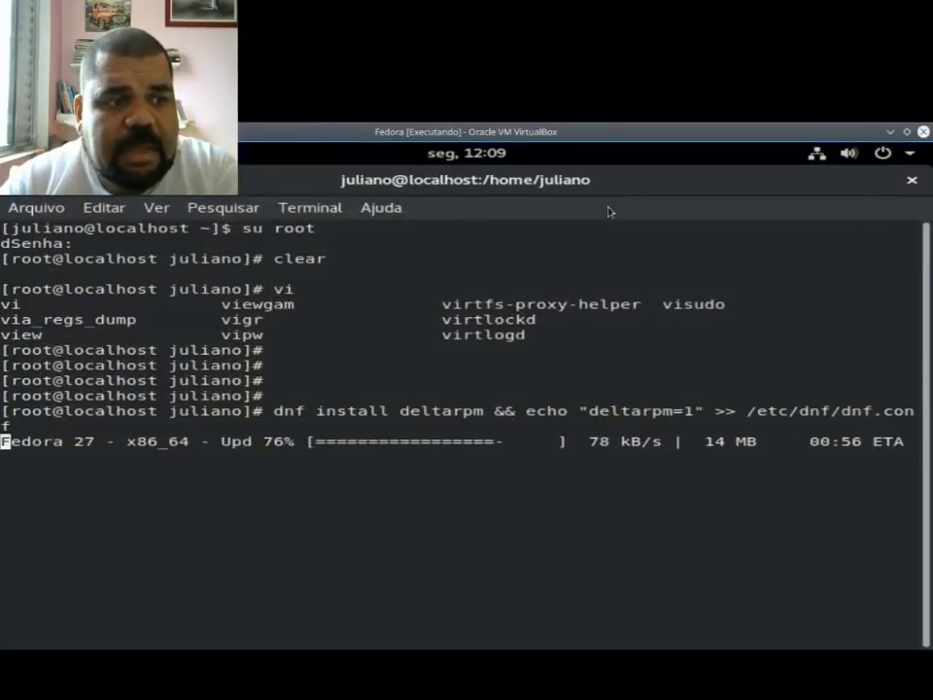
Step: Mark the deltarpm package name in the dnf install command and return focus to the terminal prompt
{"action": "left_click_drag", "start_coordinate": [400, 412], "coordinate": [478, 411]}
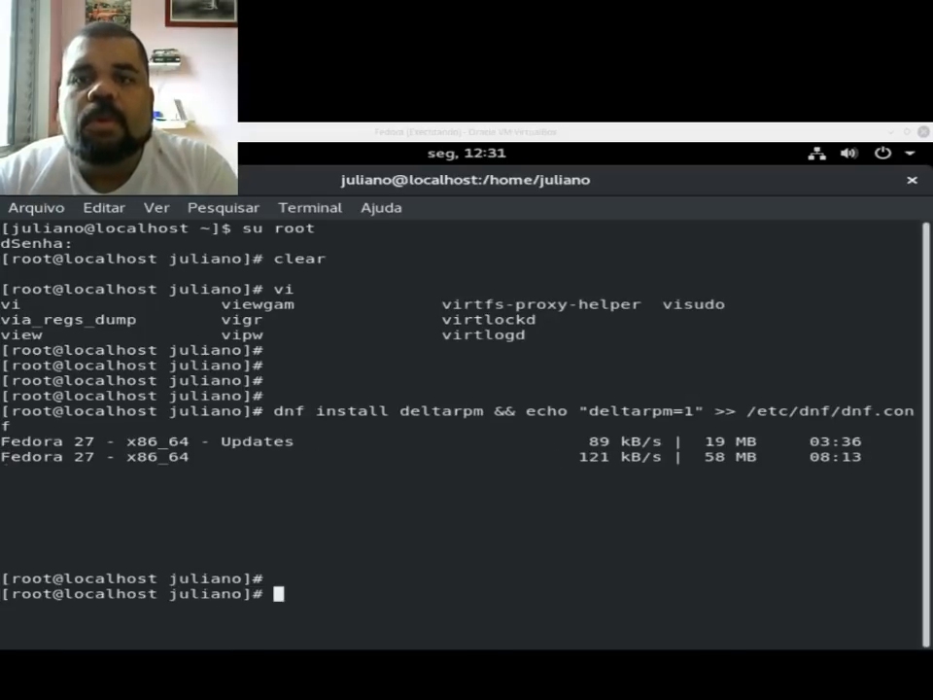
{"action": "left_click", "coordinate": [528, 419]}
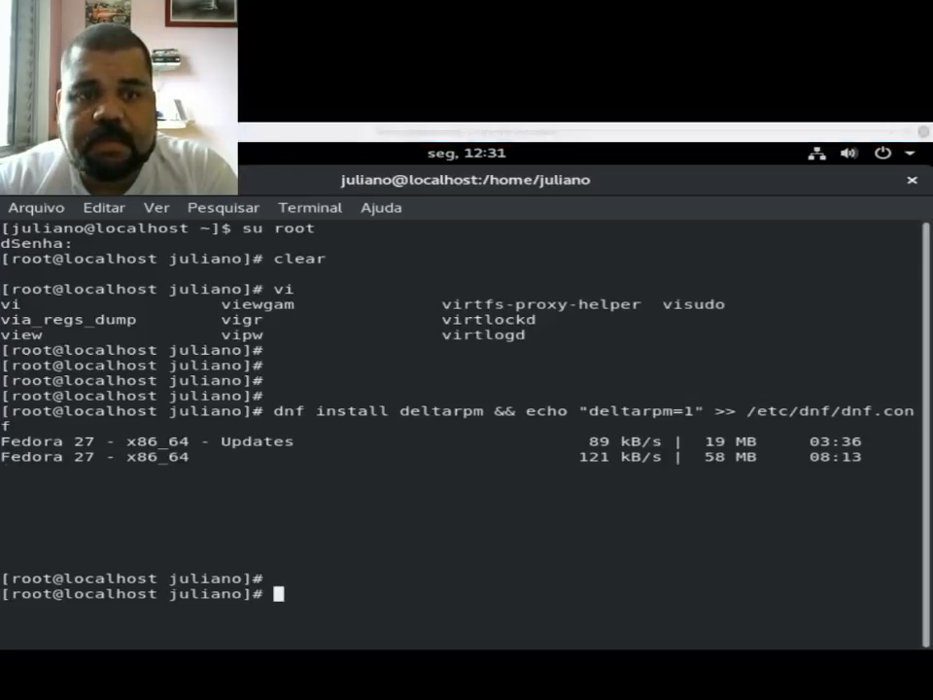
{"action": "left_click", "coordinate": [330, 552]}
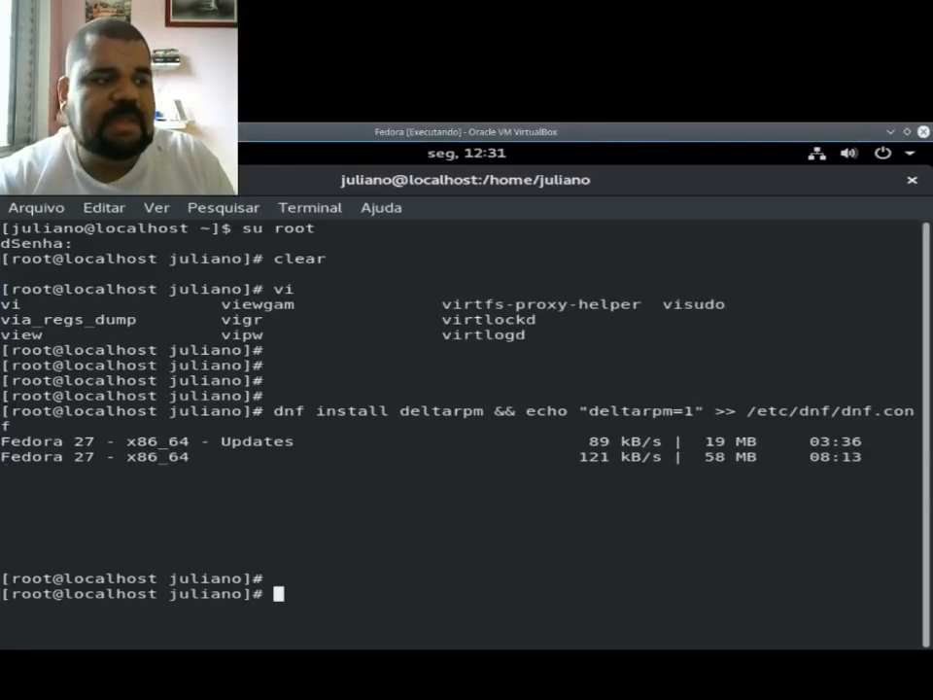
Step: Clear the terminal and run dnf upgrade to update the system packages
{"action": "type", "text": "clear"}
{"action": "key", "text": "Return"}
{"action": "key", "text": "Return"}
{"action": "key", "text": "Return"}
{"action": "type", "text": "dn"}
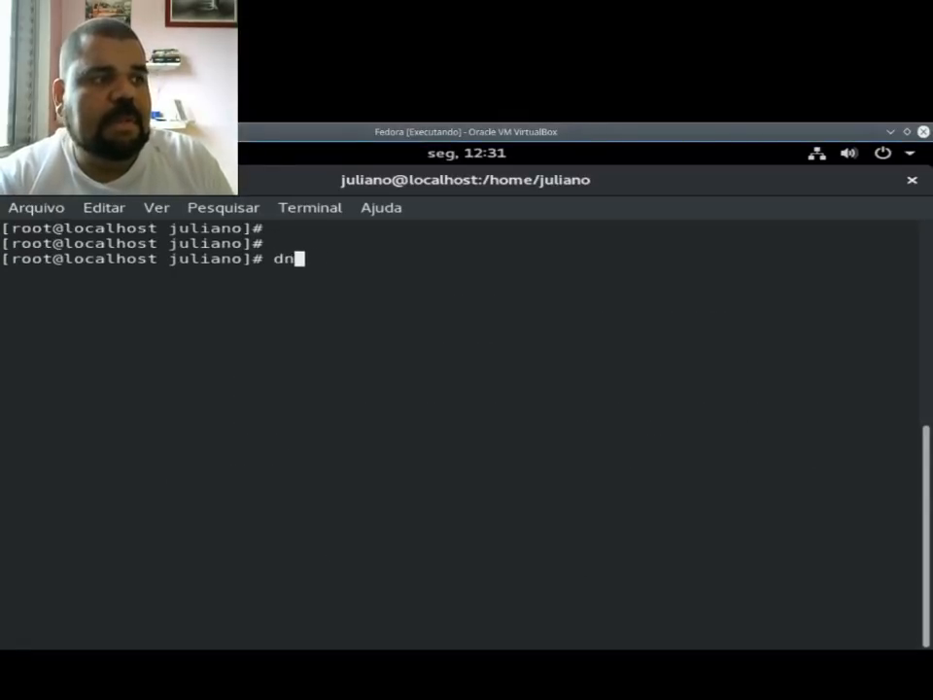
{"action": "type", "text": "f upgrade"}
{"action": "key", "text": "Return"}
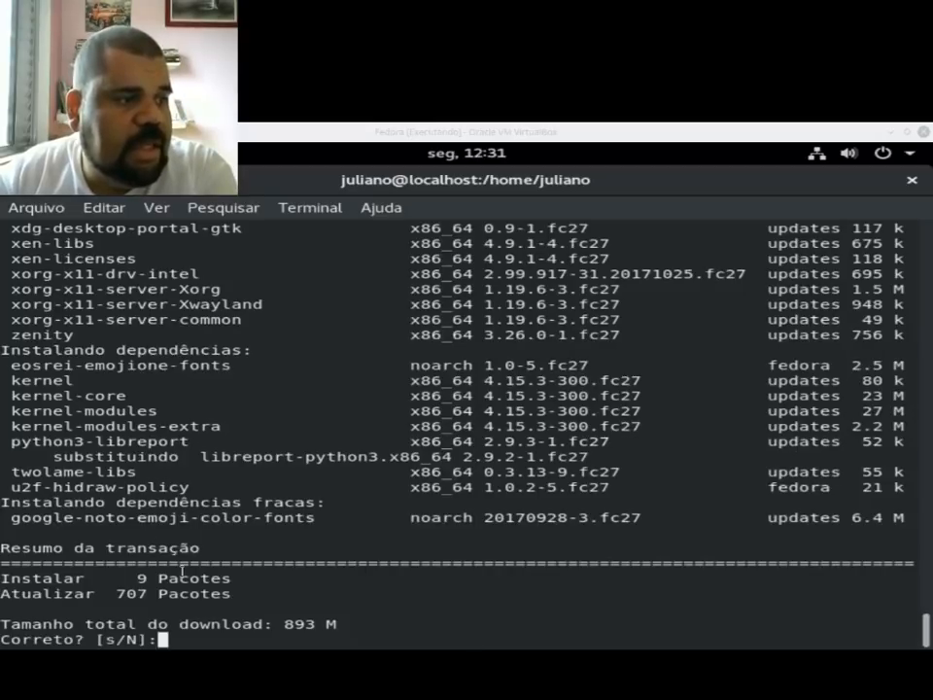
Step: Mark the upgrade's total download size, decline the transaction with N, and clear the terminal
{"action": "left_click", "coordinate": [303, 620]}
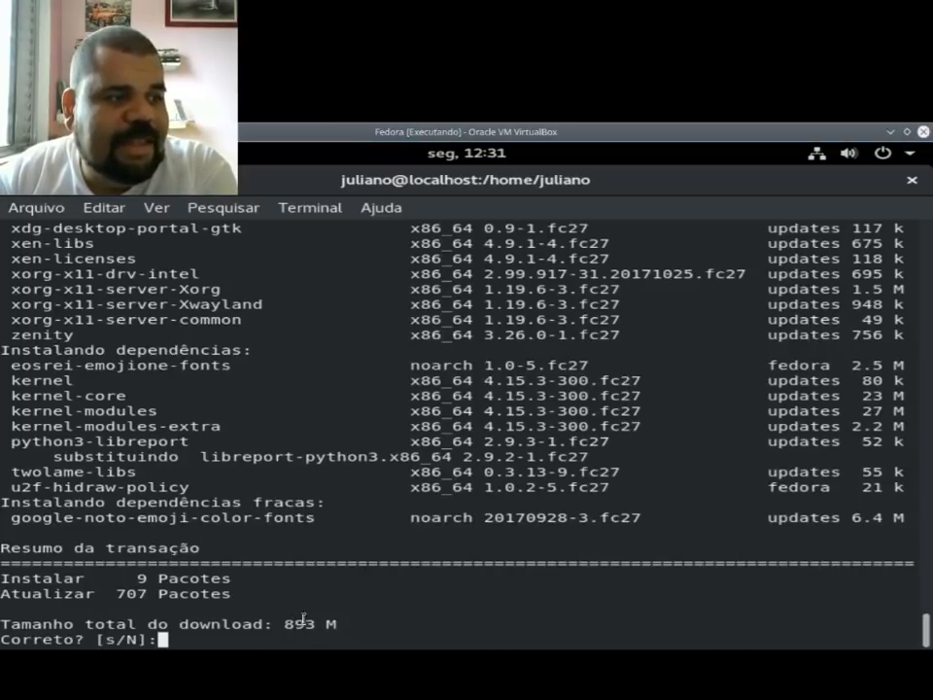
{"action": "left_click_drag", "start_coordinate": [284, 622], "coordinate": [335, 619]}
{"action": "left_click", "coordinate": [243, 638]}
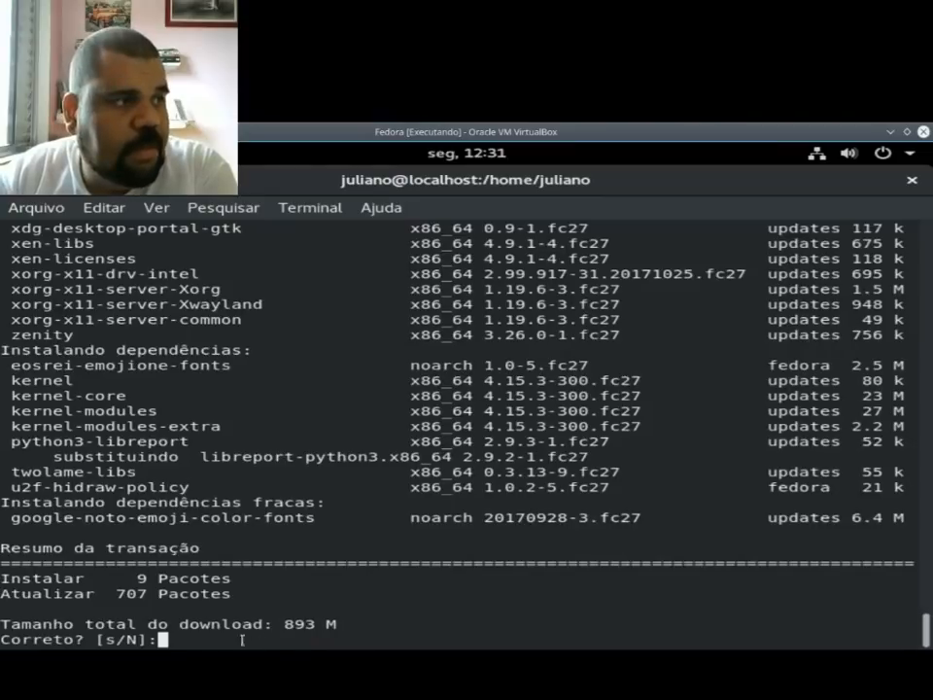
{"action": "type", "text": "N"}
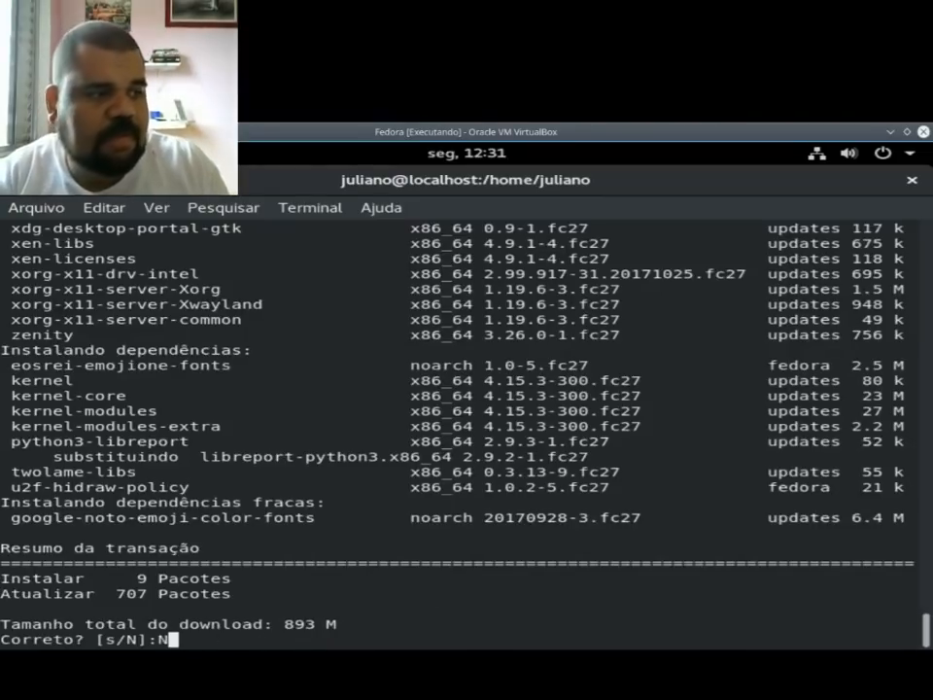
{"action": "key", "text": "Return"}
{"action": "type", "text": "clear"}
{"action": "key", "text": "Return"}
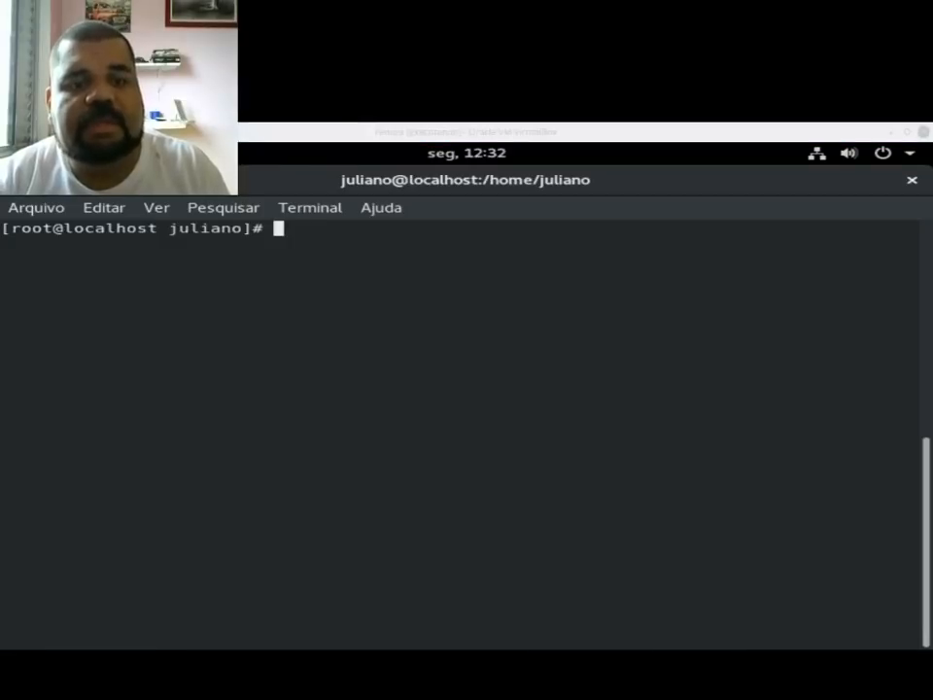
Step: End the current user's GNOME session and confirm the logout
{"action": "left_click", "coordinate": [895, 155]}
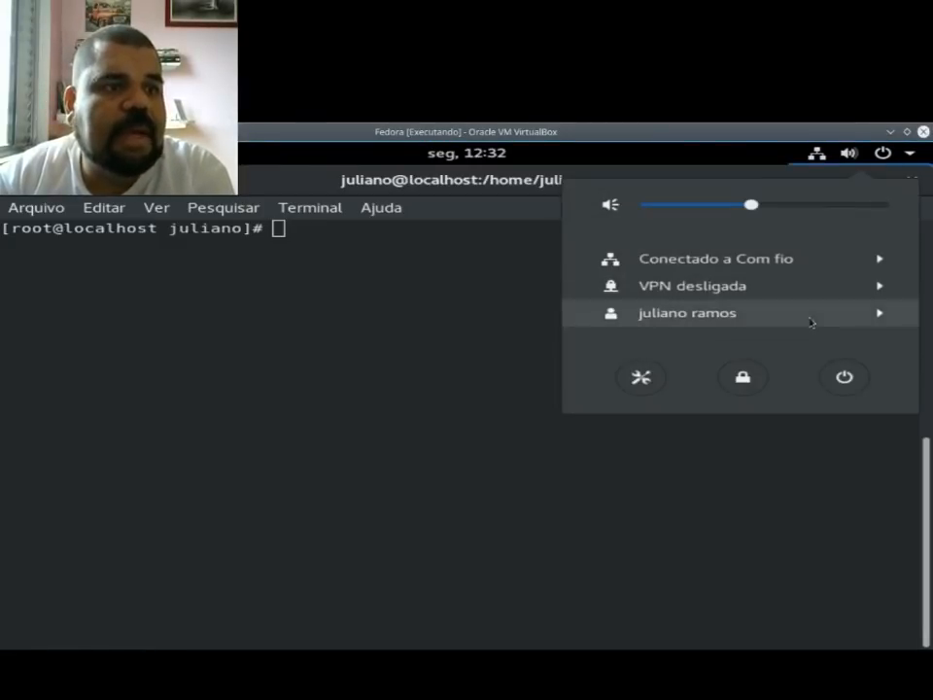
{"action": "left_click", "coordinate": [811, 320]}
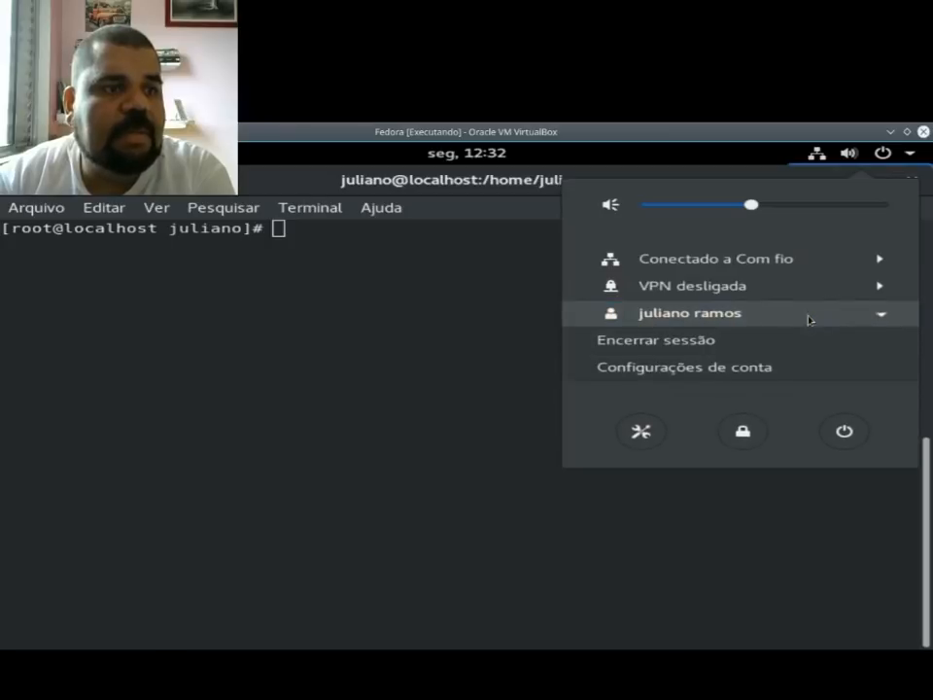
{"action": "left_click", "coordinate": [666, 348]}
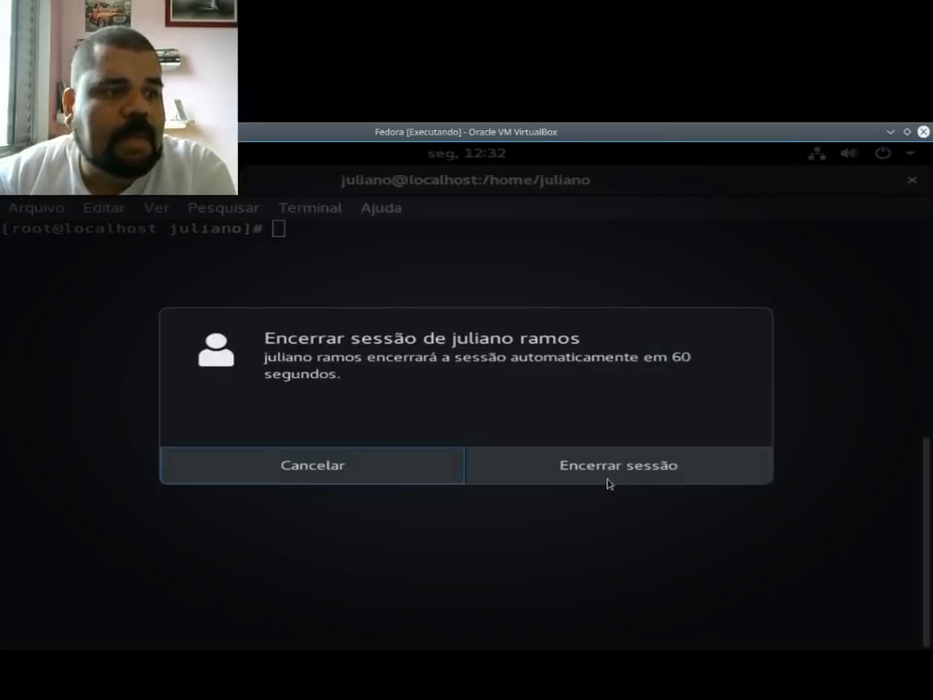
{"action": "left_click", "coordinate": [608, 480]}
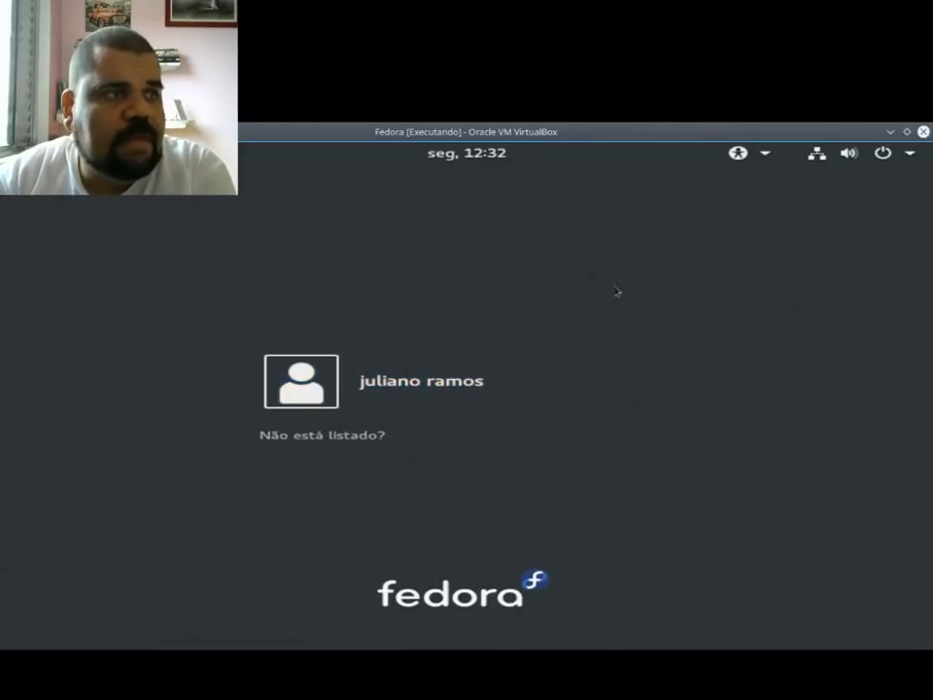
Step: Choose the GNOME sobre Xorg session for the listed user, enter the account password, and log in
{"action": "left_click", "coordinate": [756, 155]}
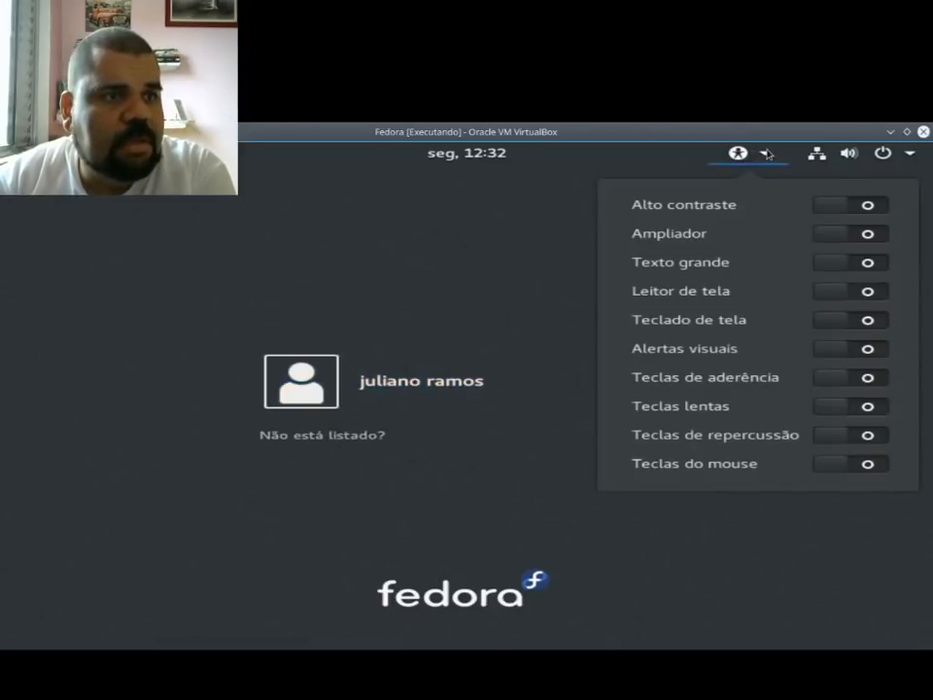
{"action": "left_click", "coordinate": [766, 154]}
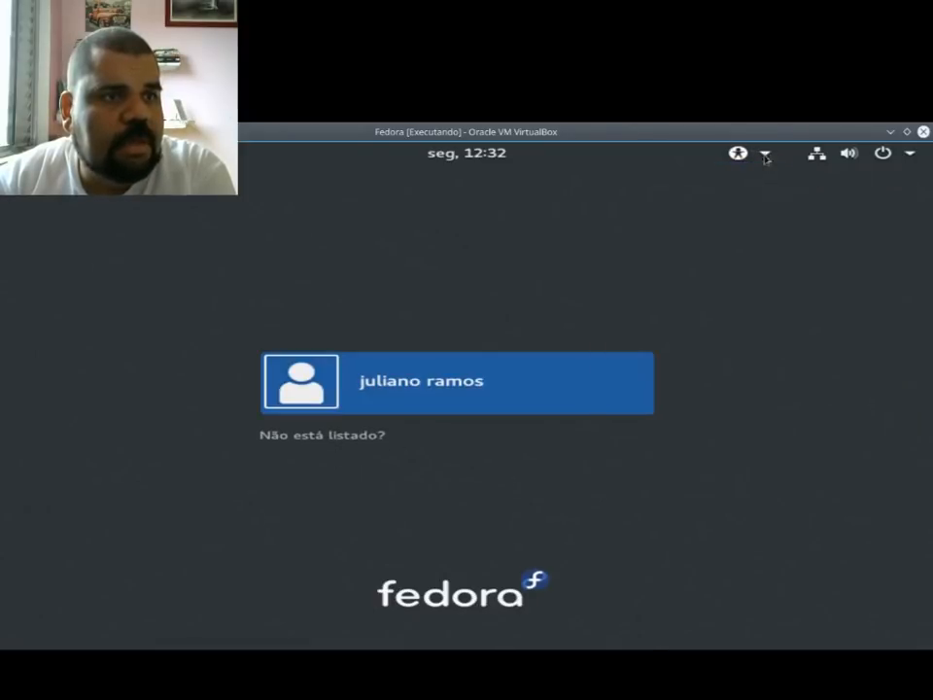
{"action": "left_click", "coordinate": [415, 390]}
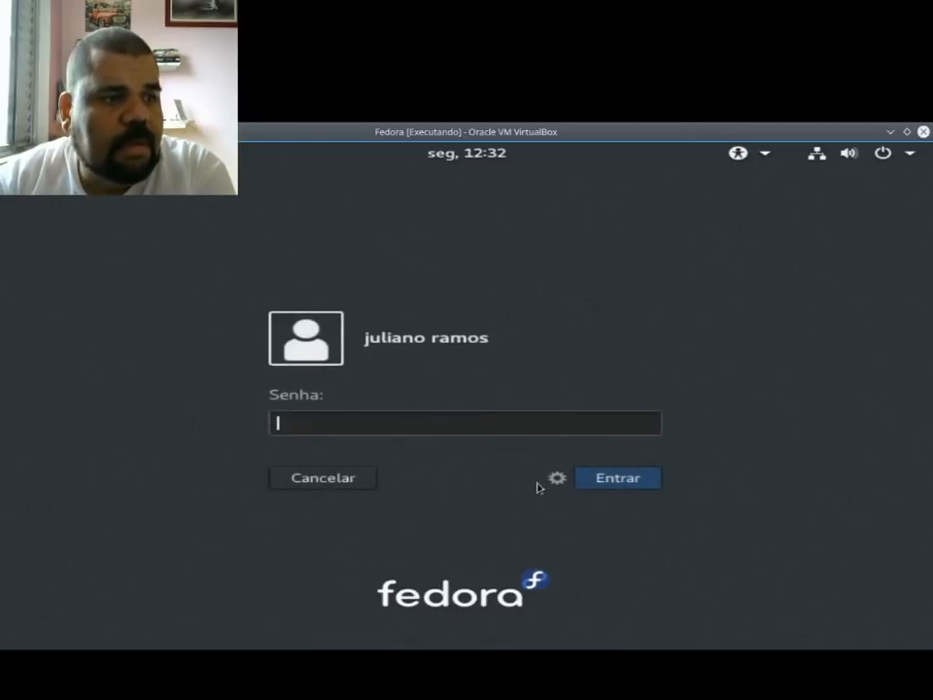
{"action": "left_click", "coordinate": [557, 478]}
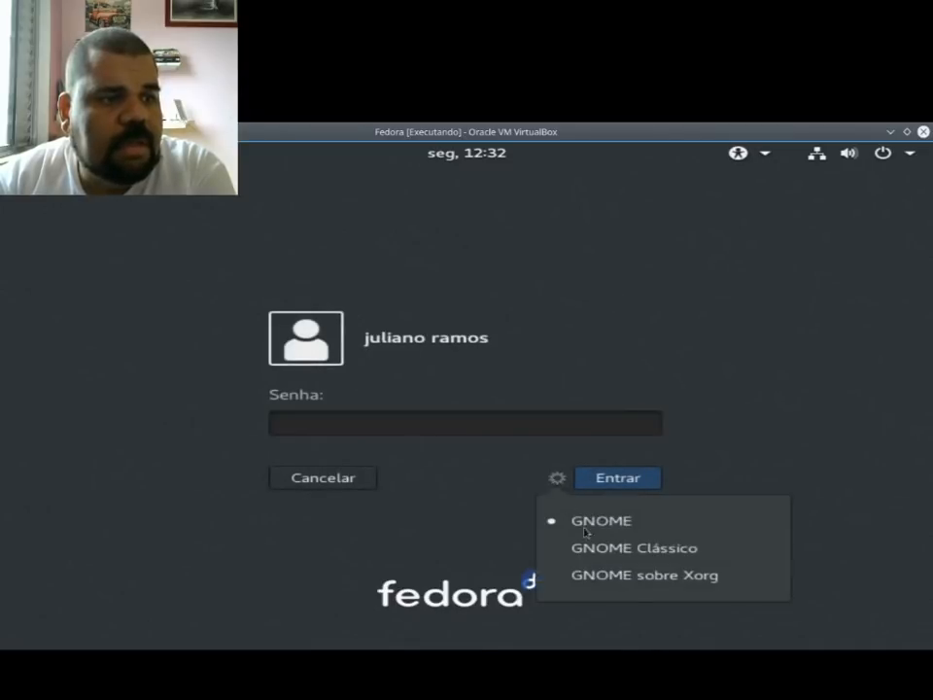
{"action": "left_click", "coordinate": [612, 576]}
{"action": "type", "text": "••"}
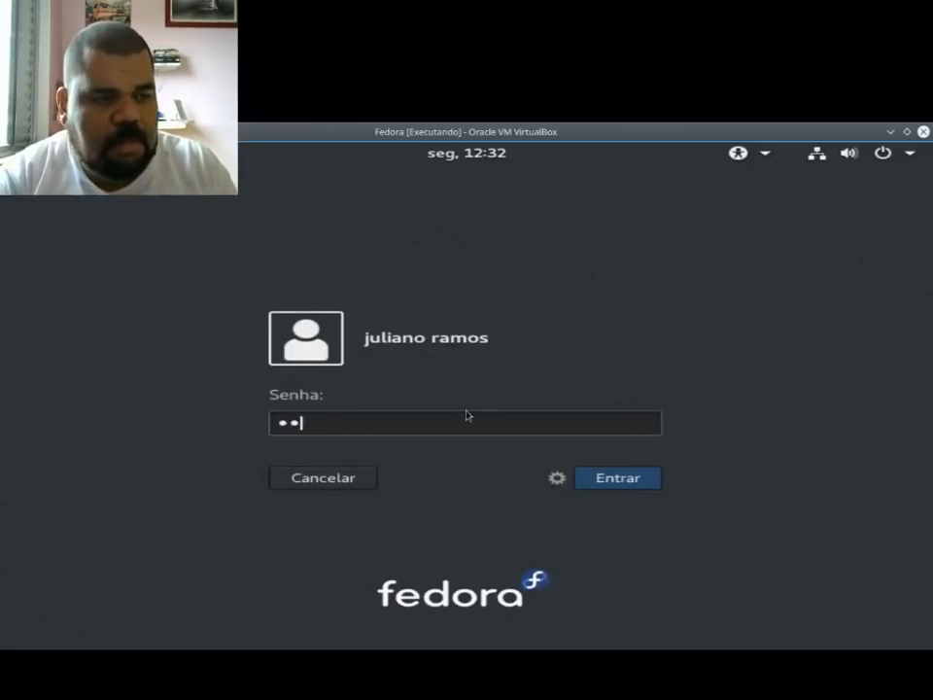
{"action": "type", "text": "•••••"}
{"action": "key", "text": "Return"}
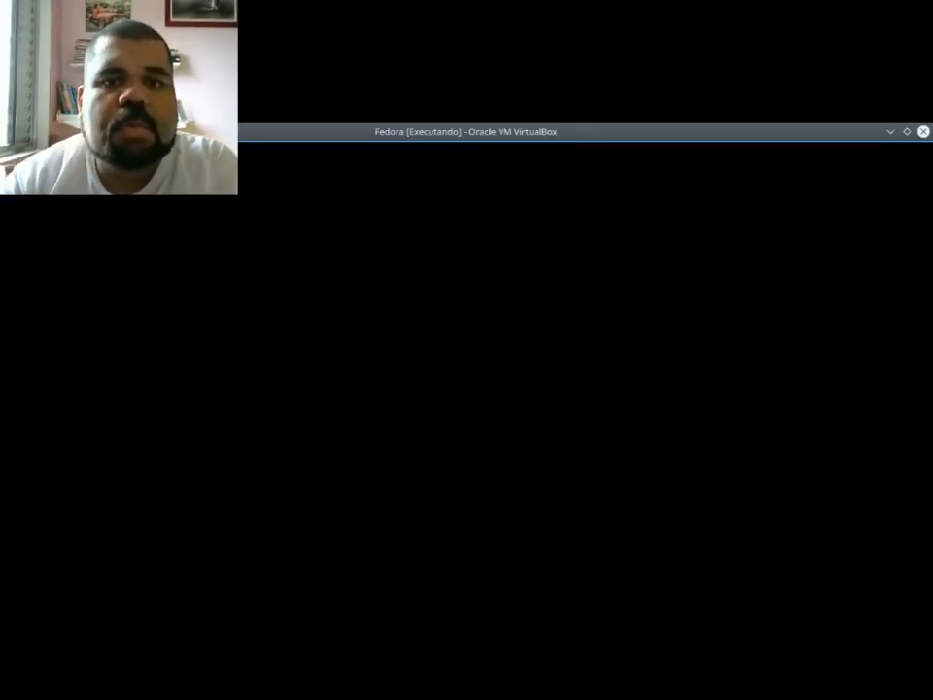
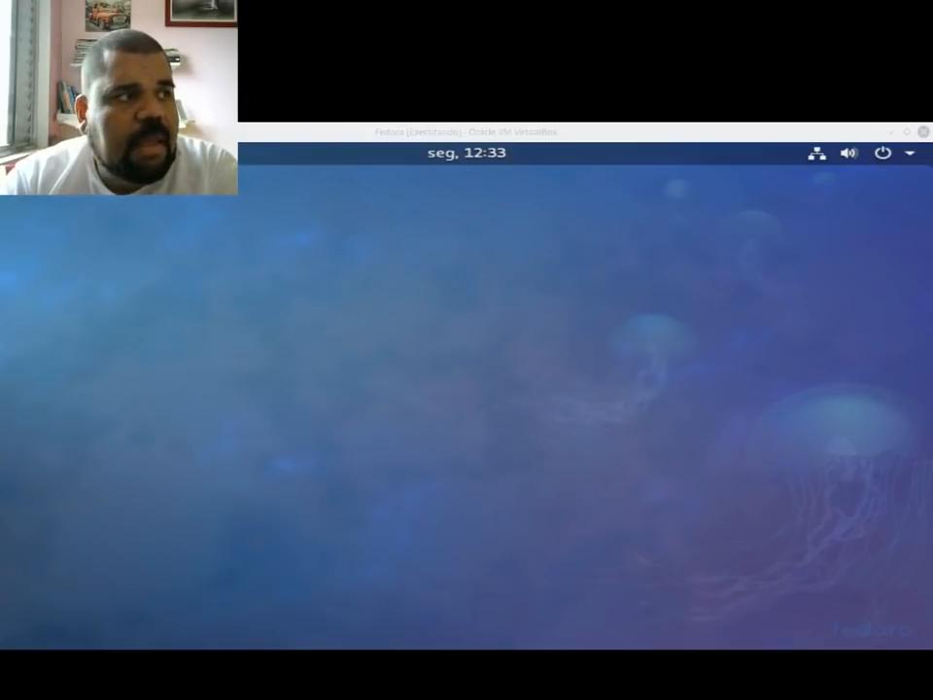
Step: Open a terminal and switch to the root account with su root, entering the root password
{"action": "left_click", "coordinate": [38, 152]}
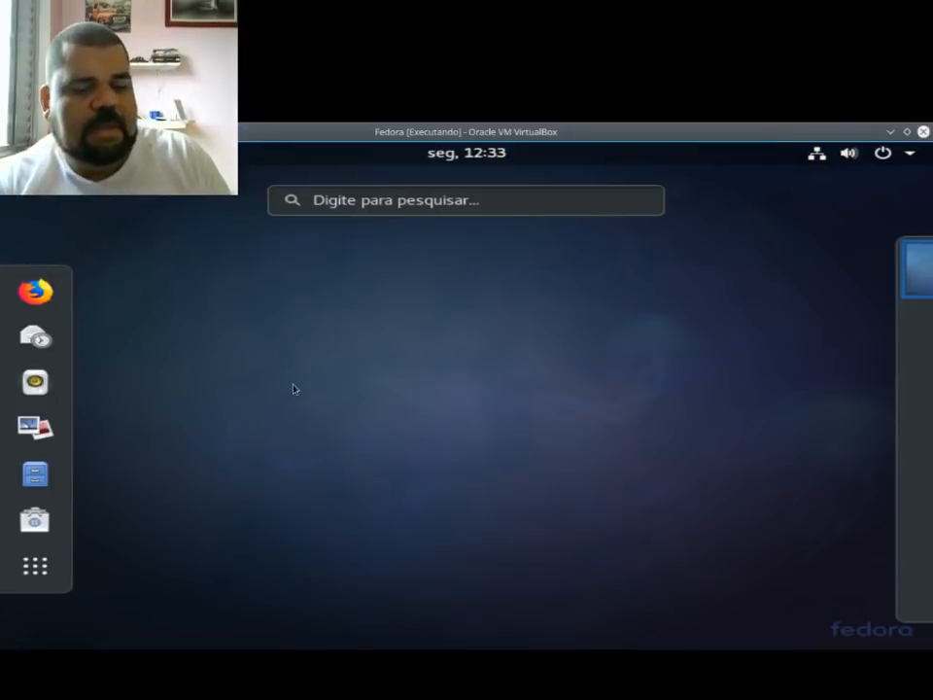
{"action": "type", "text": "ter"}
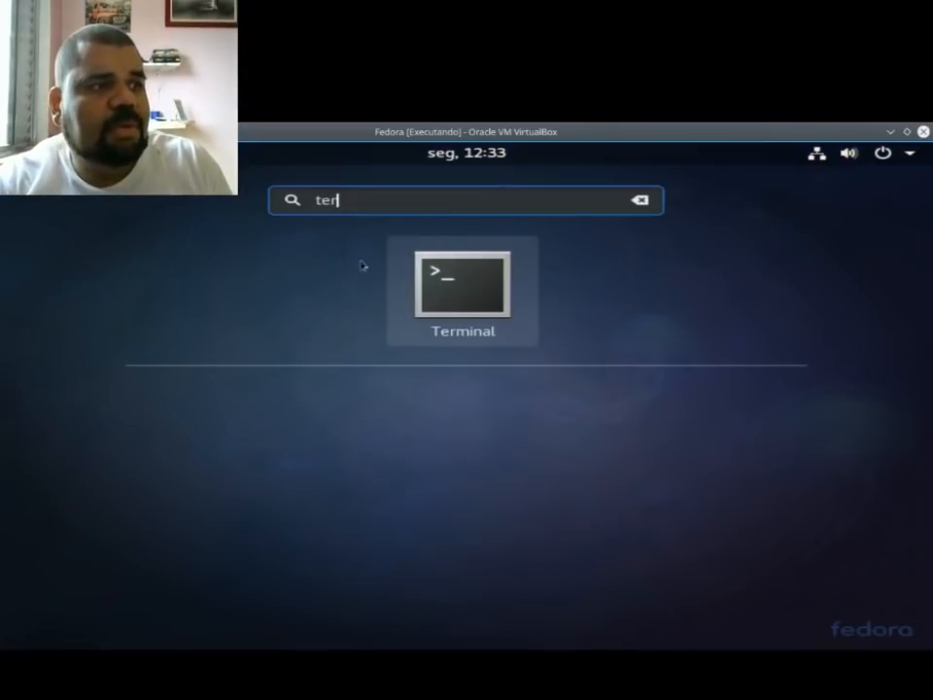
{"action": "left_click", "coordinate": [442, 298]}
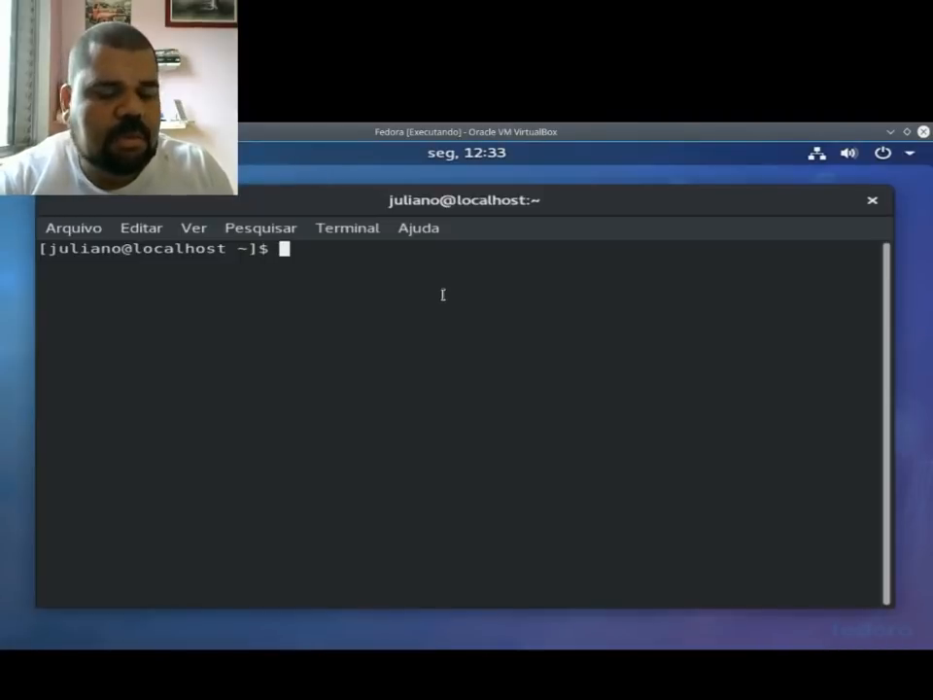
{"action": "type", "text": "su root"}
{"action": "key", "text": "Return"}
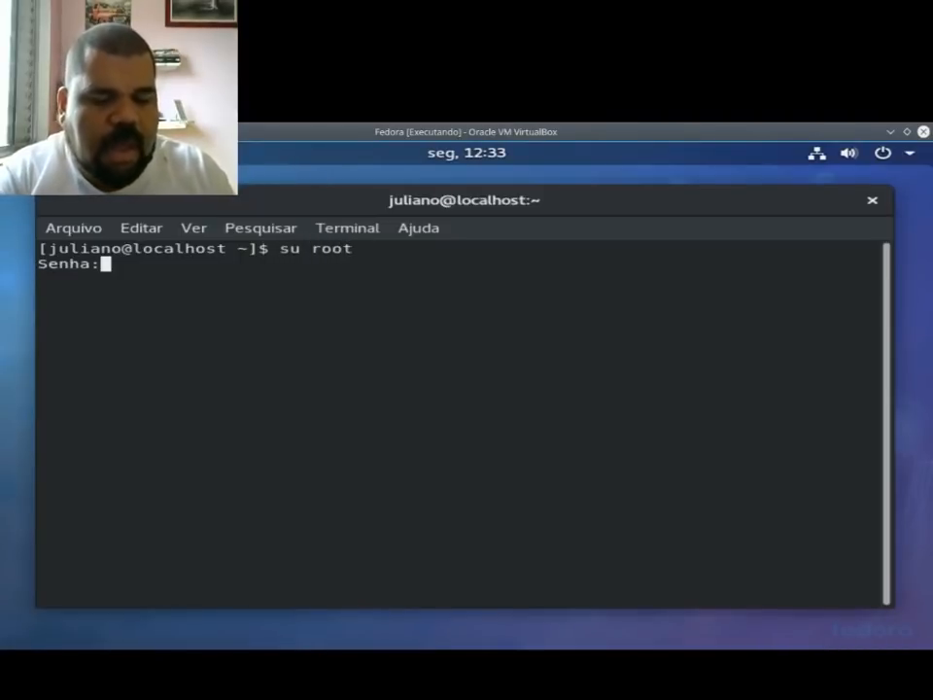
Step: Install the language tool with dnf install system-config-language and accept the transaction with s
{"action": "type", "text": "dnf instakll"}
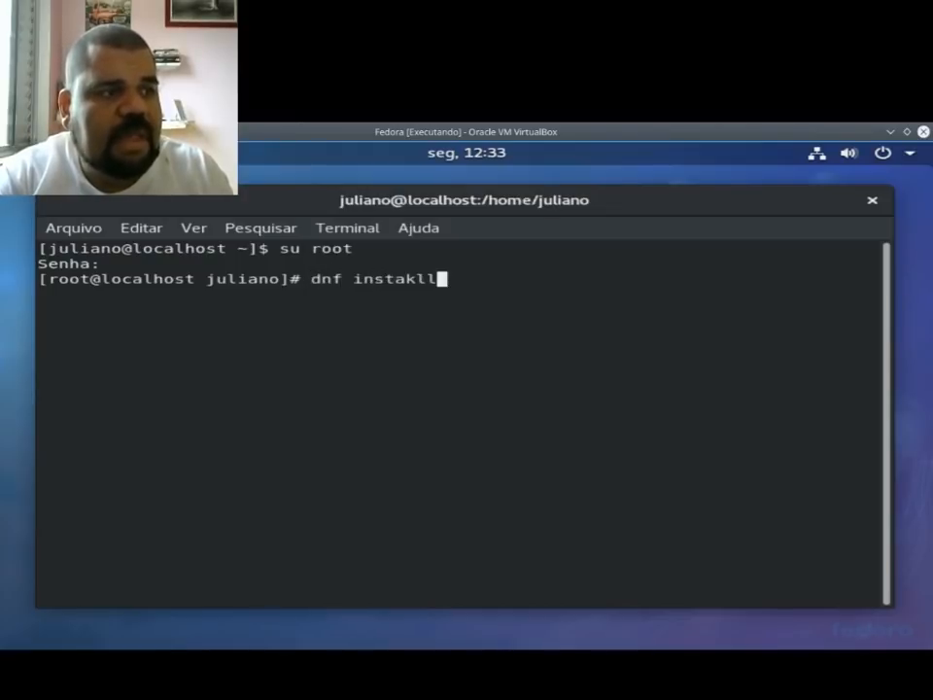
{"action": "key", "text": "BackSpace"}
{"action": "key", "text": "BackSpace"}
{"action": "key", "text": "BackSpace"}
{"action": "type", "text": "ll sy"}
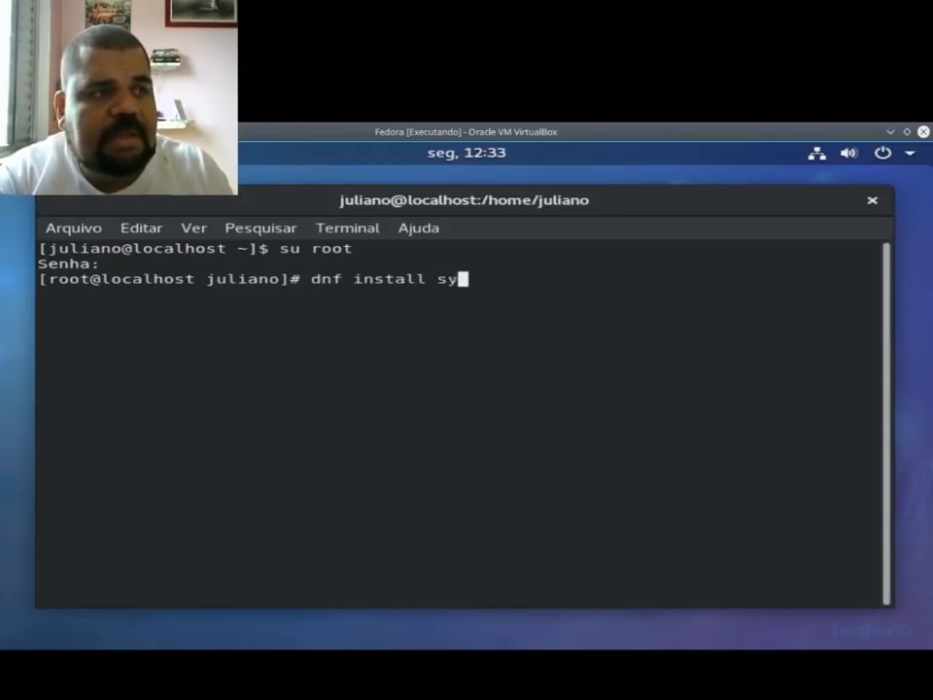
{"action": "type", "text": "stem-config"}
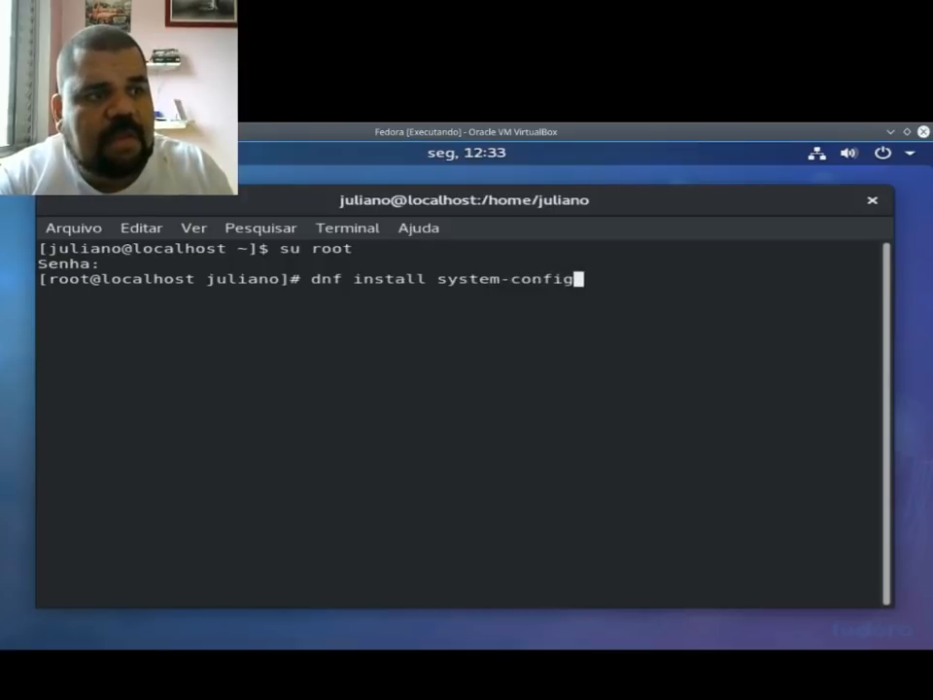
{"action": "type", "text": "-language"}
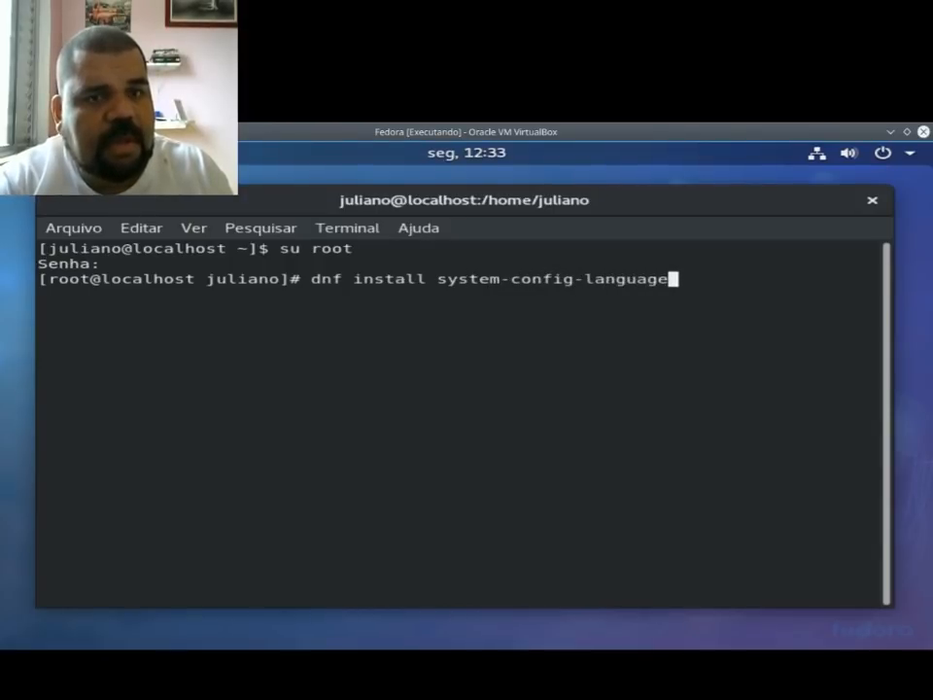
{"action": "key", "text": "Return"}
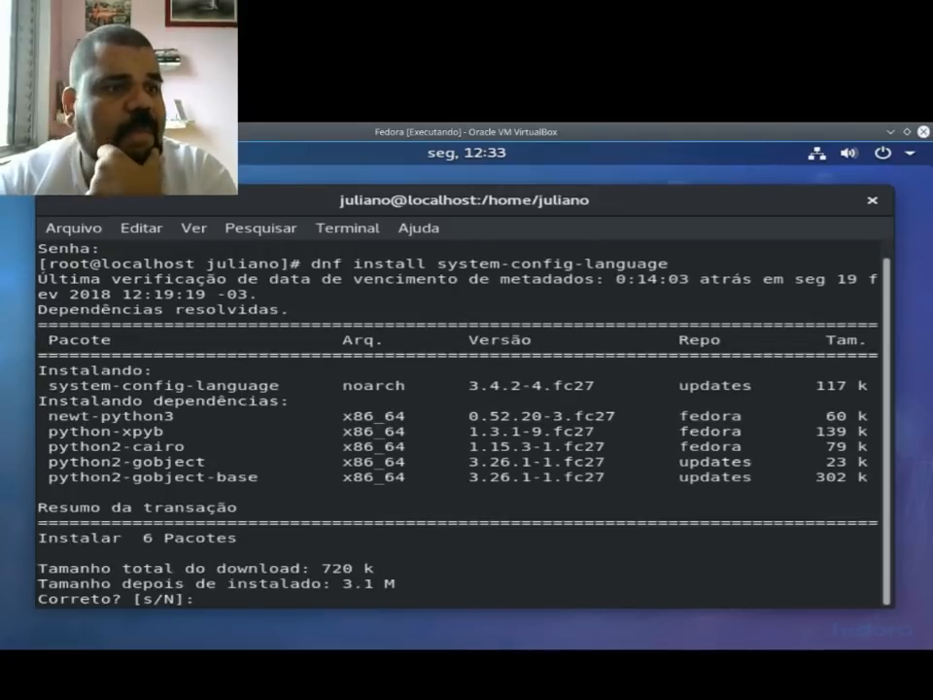
{"action": "type", "text": "s"}
{"action": "key", "text": "Return"}
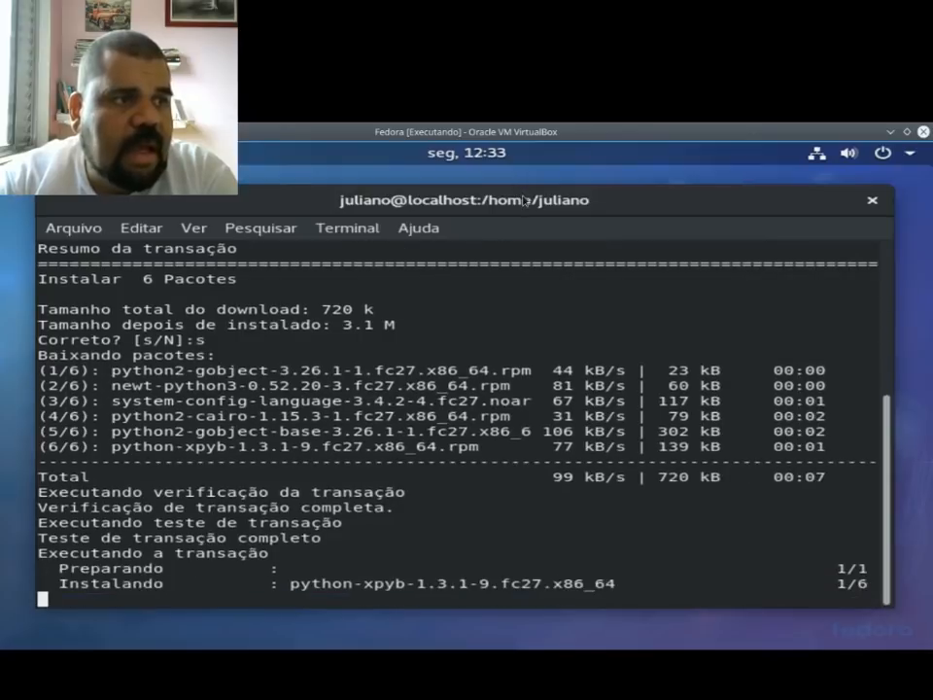
Step: Run system-config-language as root and leave the terminal as a floating window
{"action": "double_click", "coordinate": [671, 210]}
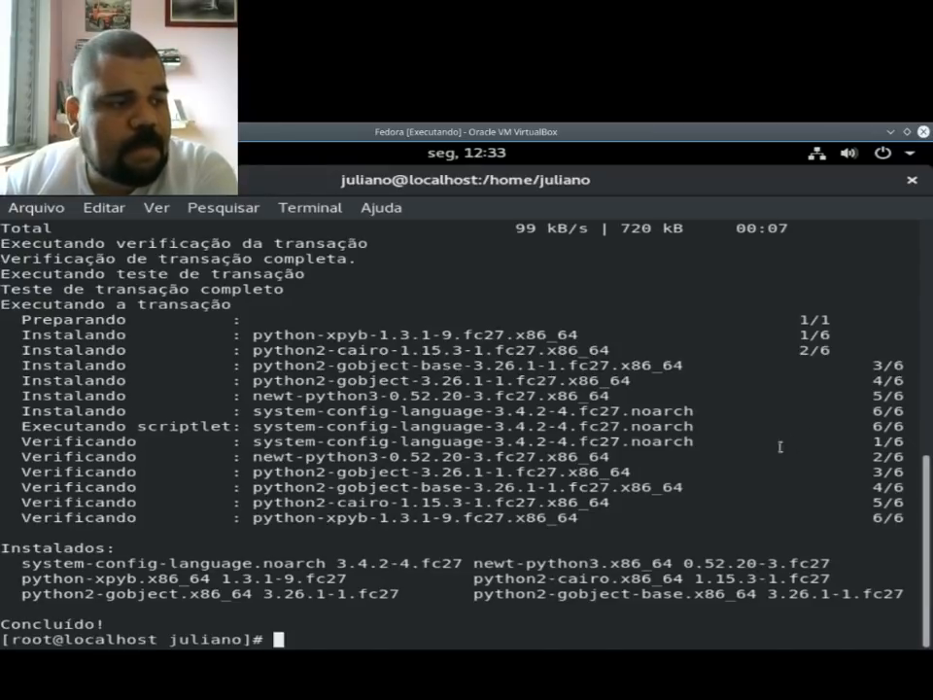
{"action": "type", "text": "system"}
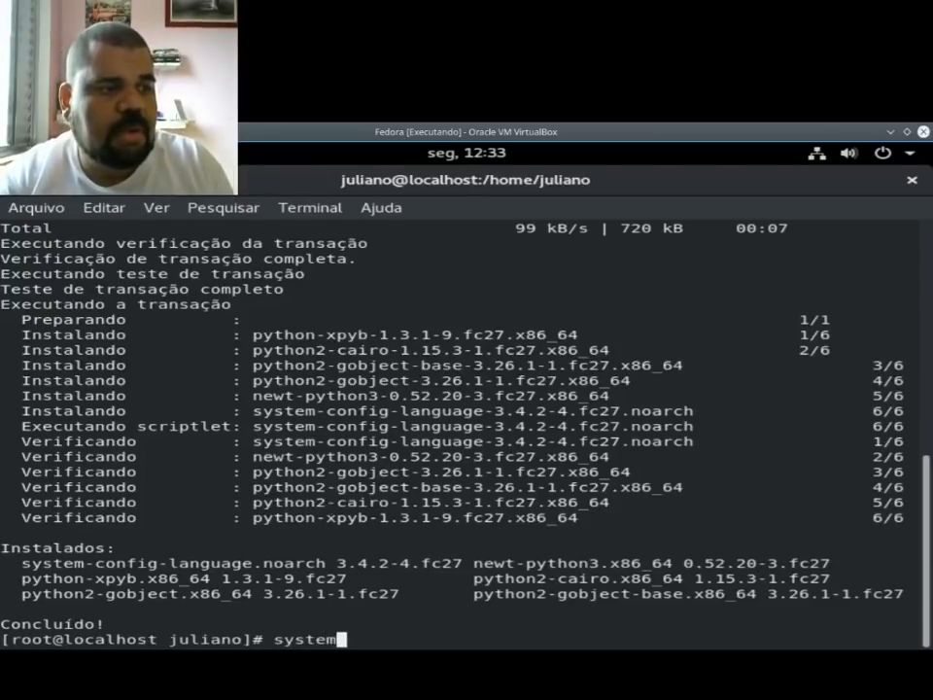
{"action": "type", "text": "-config0"}
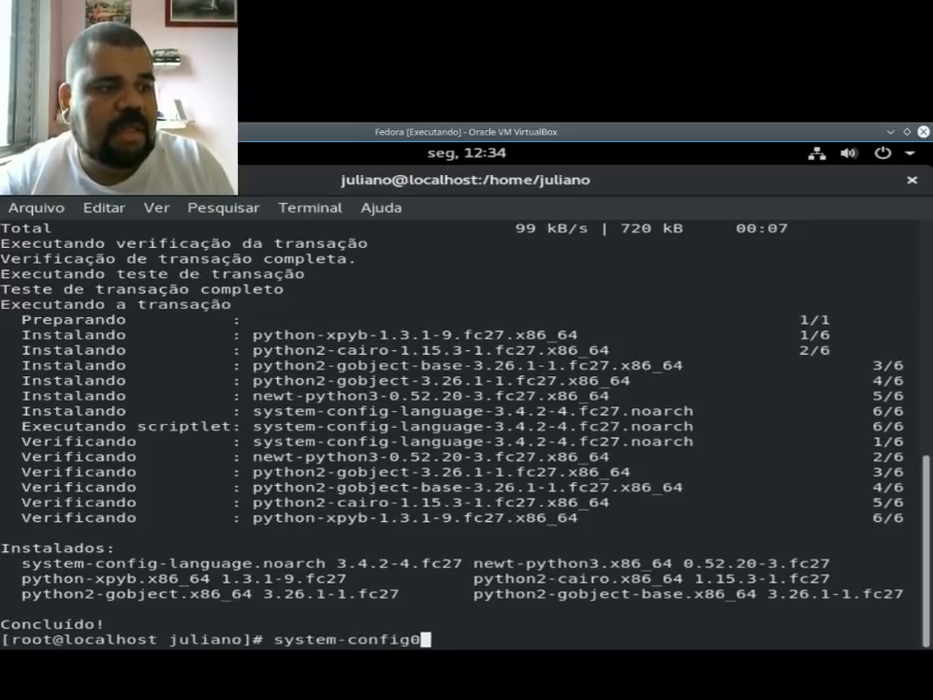
{"action": "key", "text": "BackSpace"}
{"action": "type", "text": "-"}
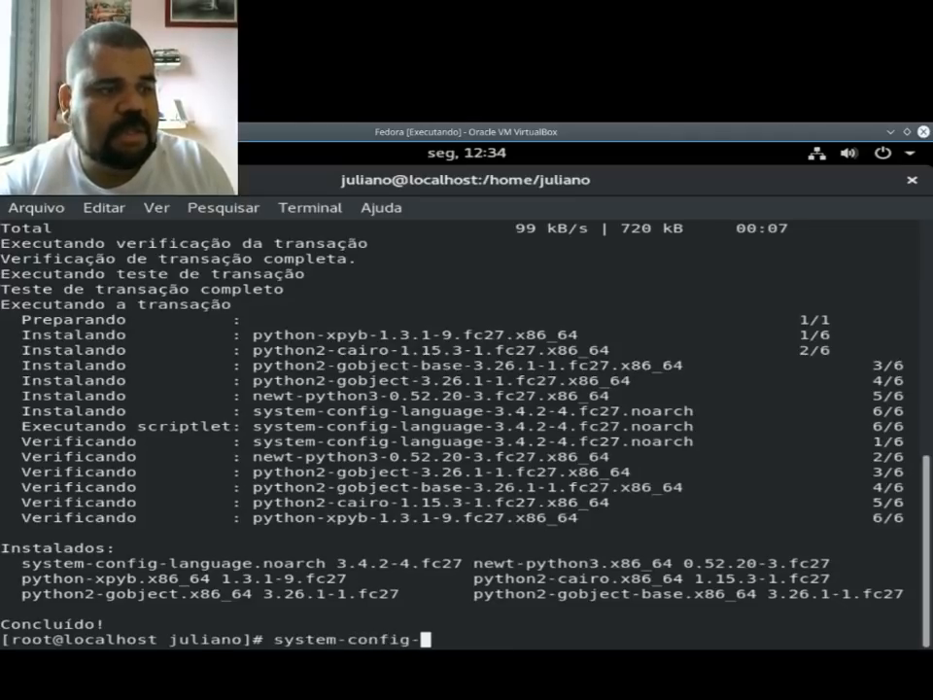
{"action": "type", "text": "language"}
{"action": "key", "text": "Return"}
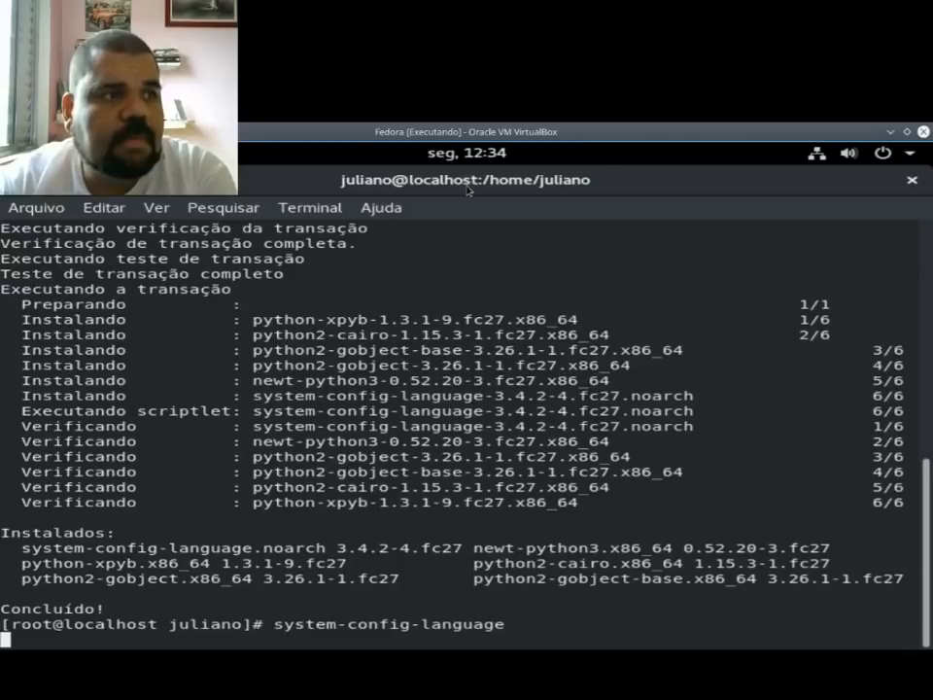
{"action": "left_click_drag", "start_coordinate": [485, 217], "coordinate": [498, 219]}
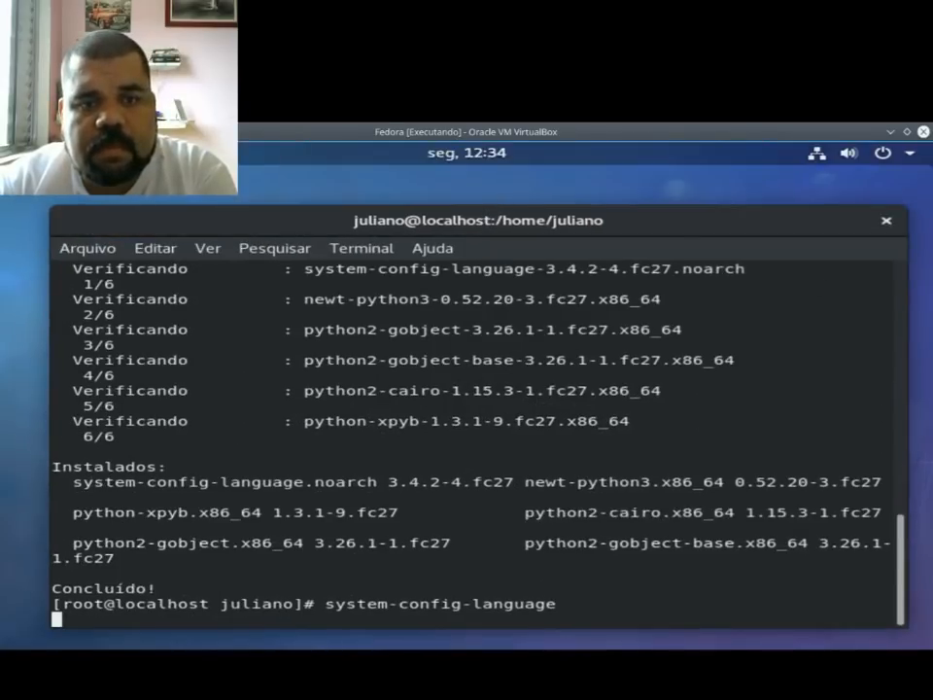
{"action": "key", "text": "Return"}
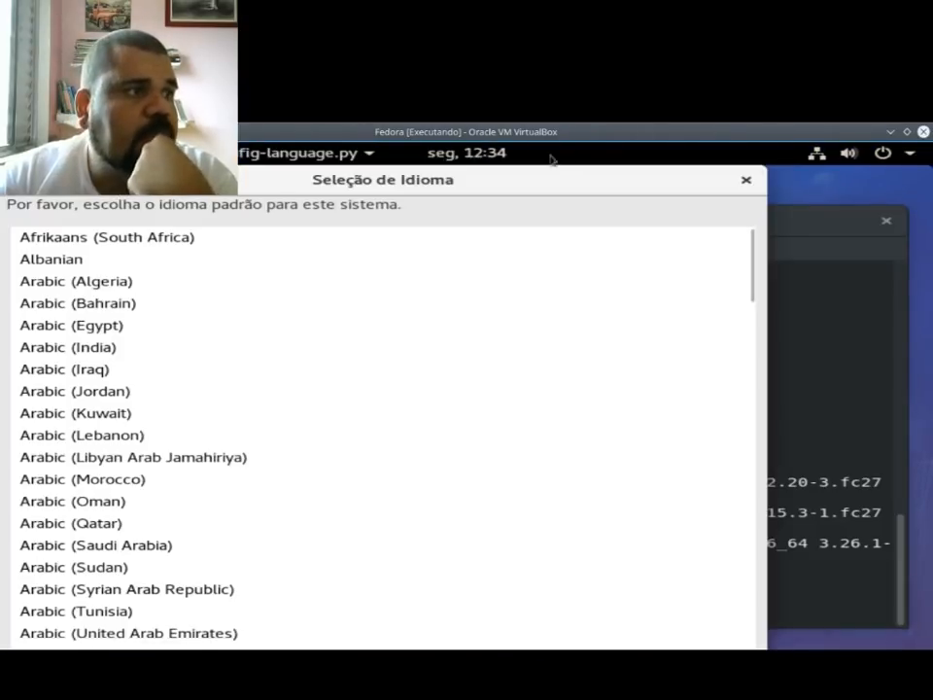
Step: Choose Portuguese (Brasil) as the default system language, dismiss the tool's information message, and move the Seleção de Idioma window aside
{"action": "left_click_drag", "start_coordinate": [483, 184], "coordinate": [511, 154]}
{"action": "scroll", "coordinate": [436, 525], "scroll_direction": "down", "scroll_amount": 20}
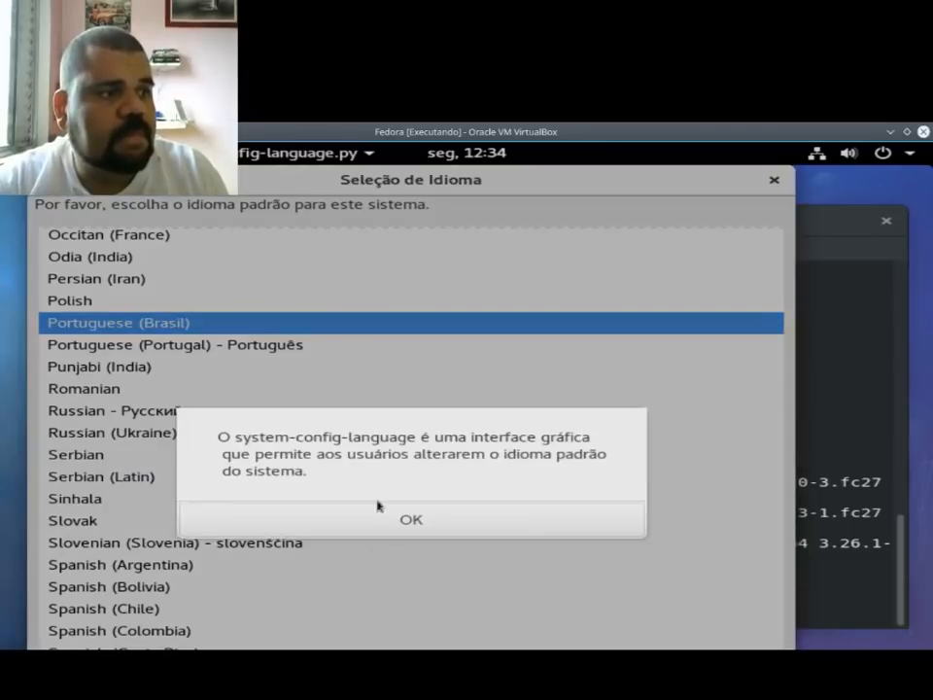
{"action": "left_click", "coordinate": [392, 519]}
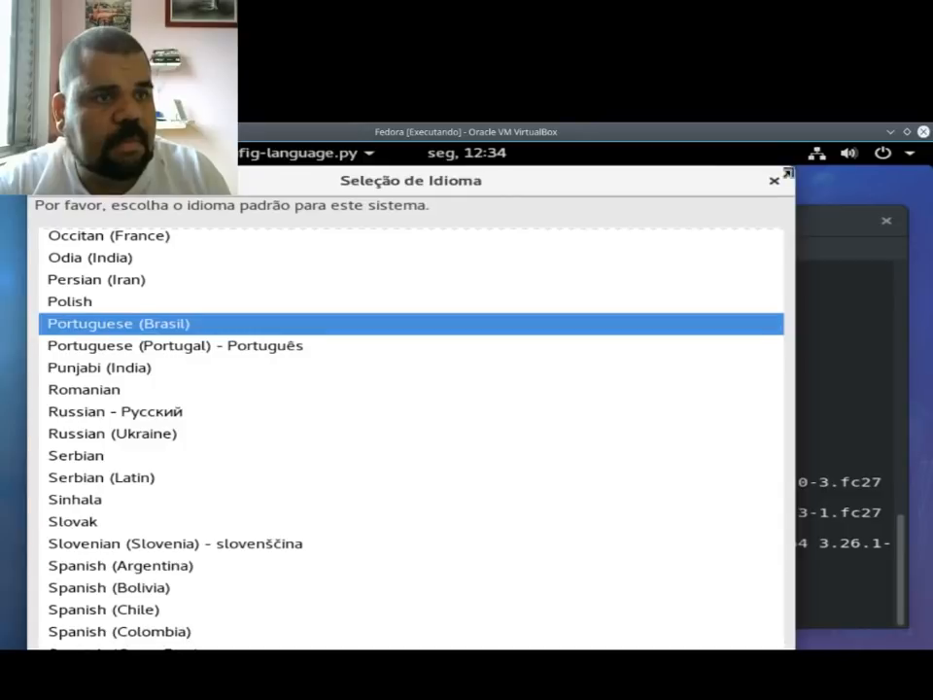
{"action": "left_click_drag", "start_coordinate": [61, 179], "coordinate": [173, 179]}
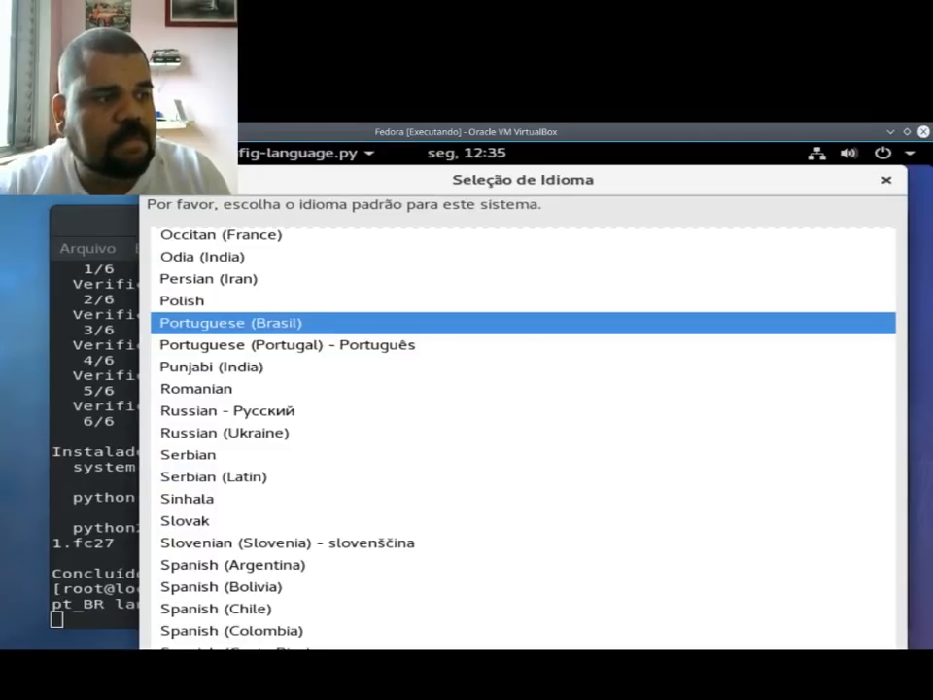
Step: Examine the terminal's pt_BR language package output, highlight its first message, and keep waiting for the unresponsive language selector
{"action": "left_click", "coordinate": [108, 225]}
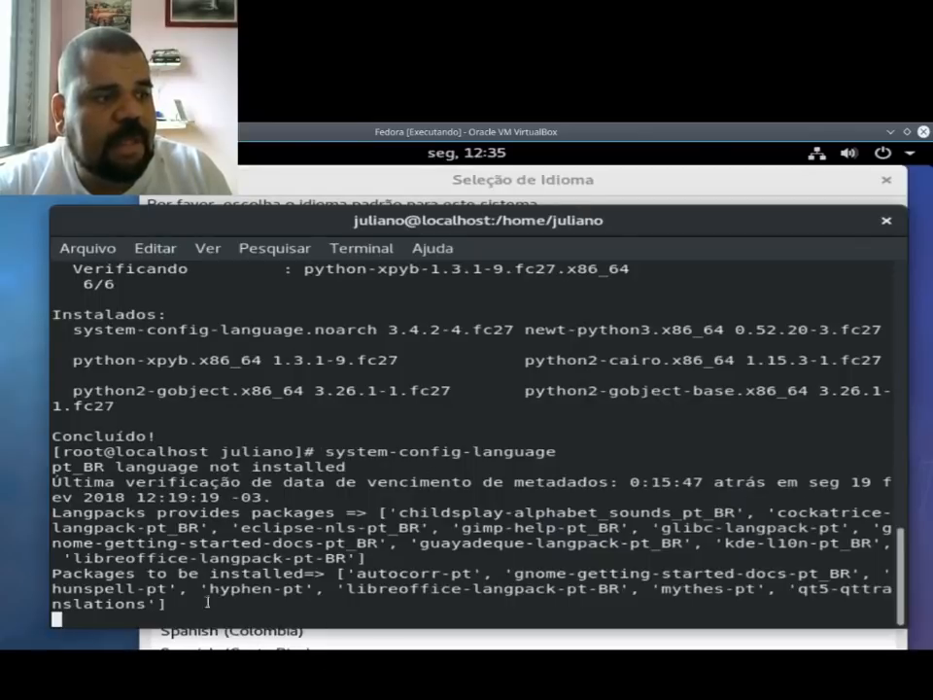
{"action": "left_click", "coordinate": [551, 187]}
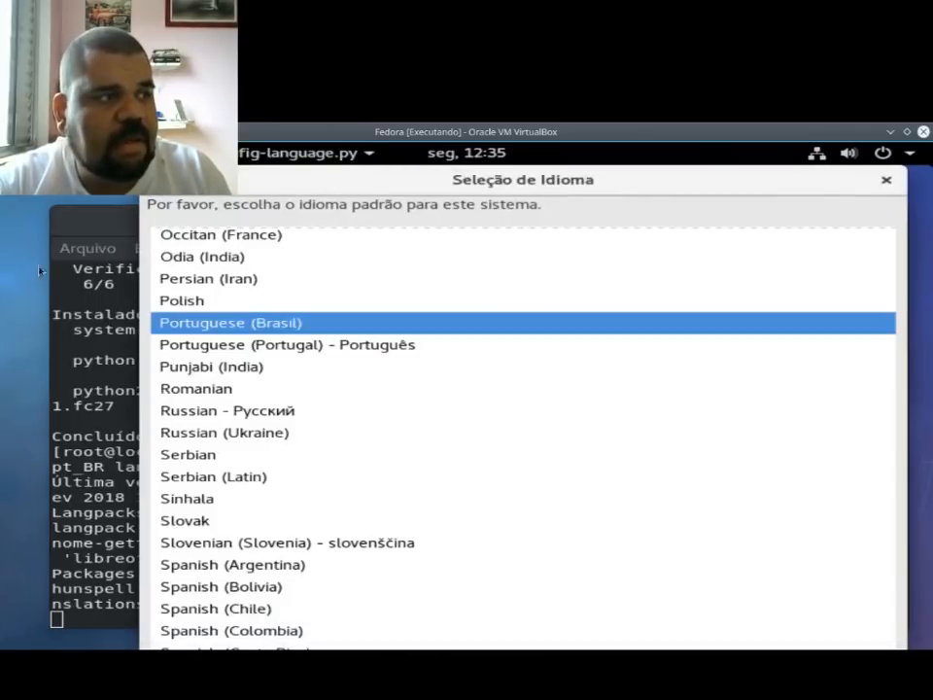
{"action": "left_click", "coordinate": [119, 210]}
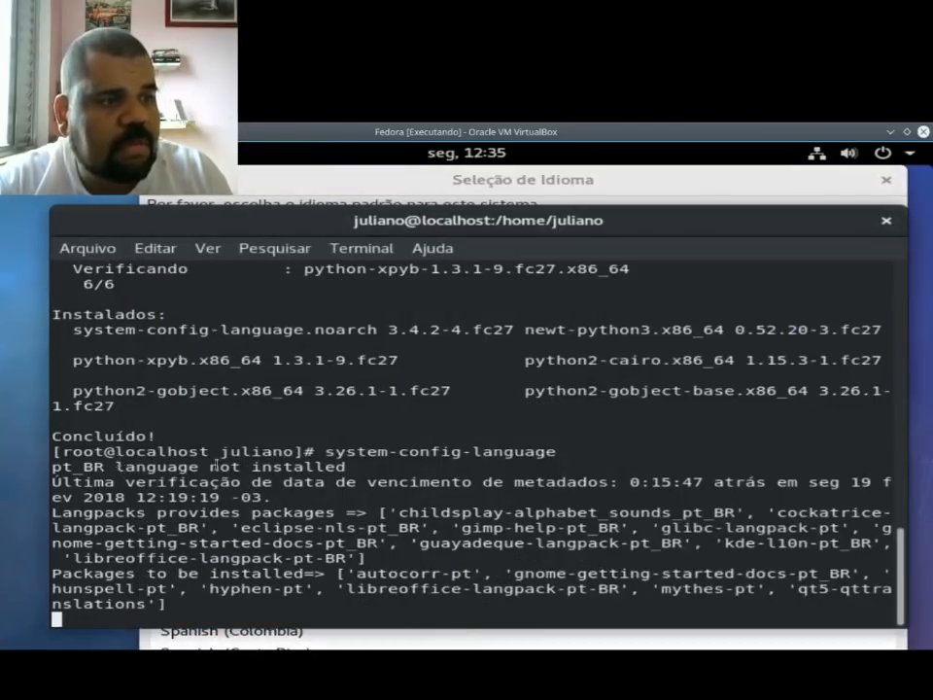
{"action": "left_click_drag", "start_coordinate": [117, 467], "coordinate": [360, 467]}
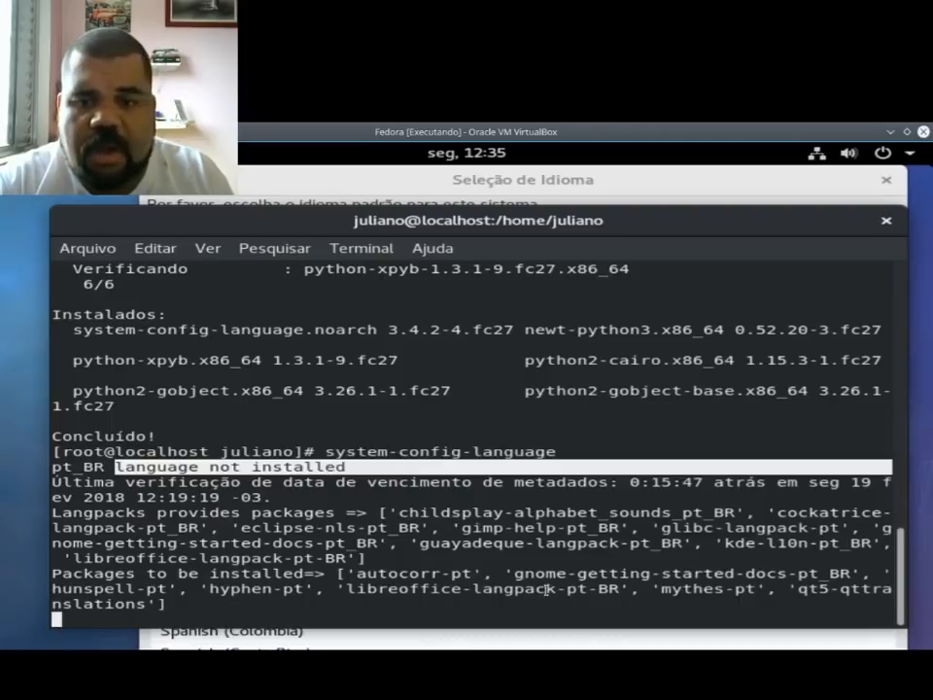
{"action": "left_click", "coordinate": [437, 176]}
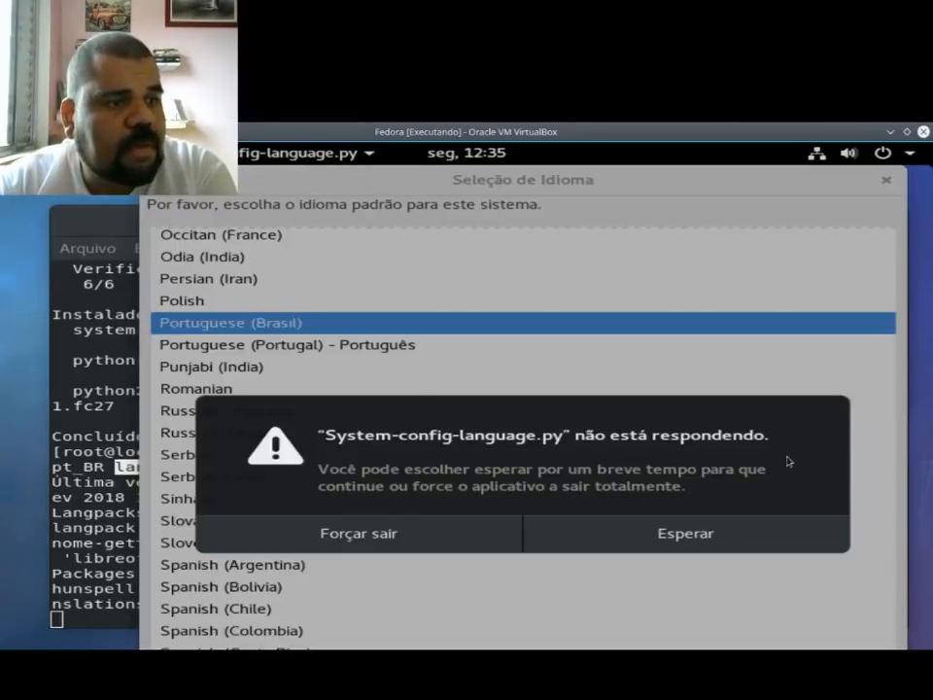
{"action": "left_click", "coordinate": [680, 535]}
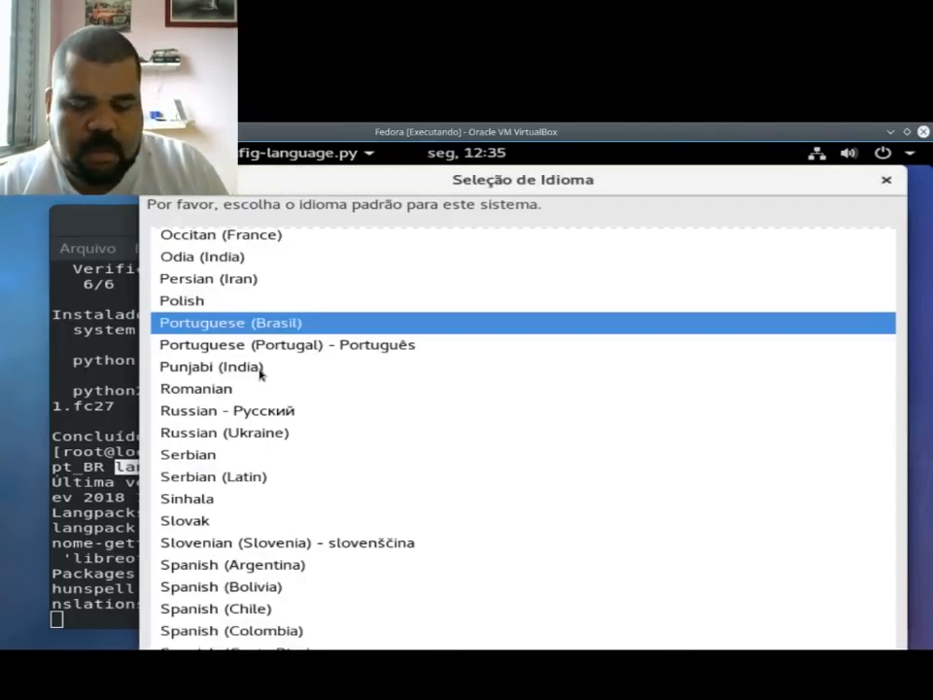
Step: Toggle the virtual machine's full-screen mode, then fit its window to the guest display and maximize it
{"action": "key", "text": "Control_R+f"}
{"action": "key", "text": "Return"}
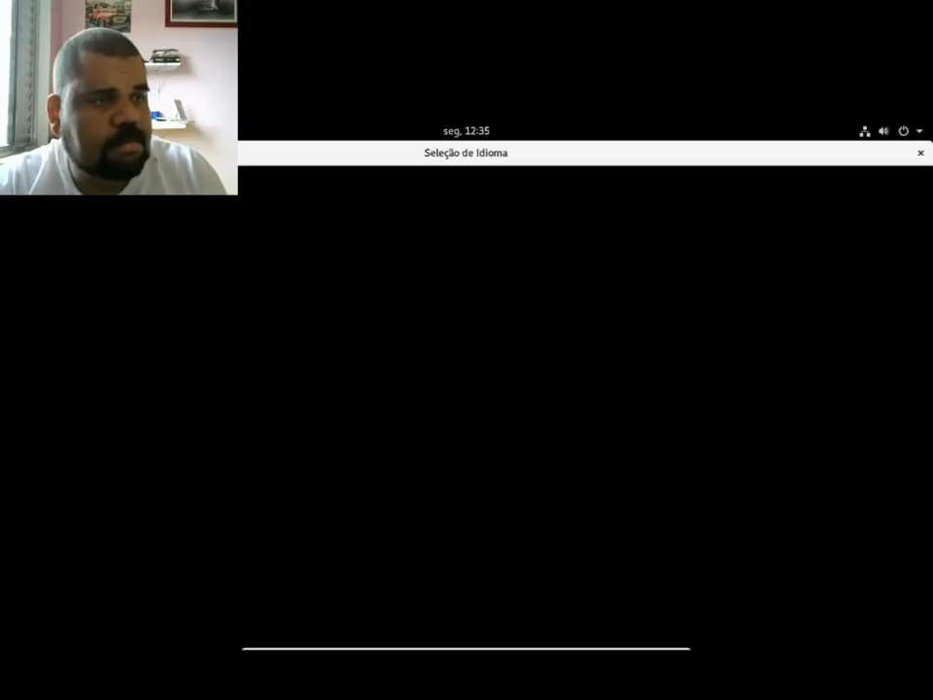
{"action": "key", "text": "ctrl+f"}
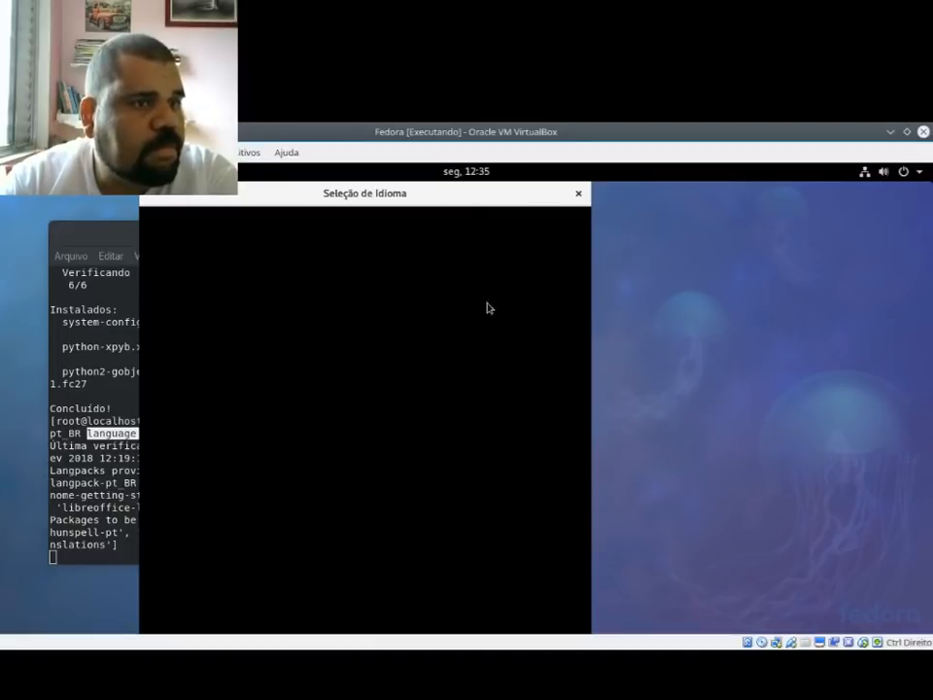
{"action": "left_click", "coordinate": [124, 153]}
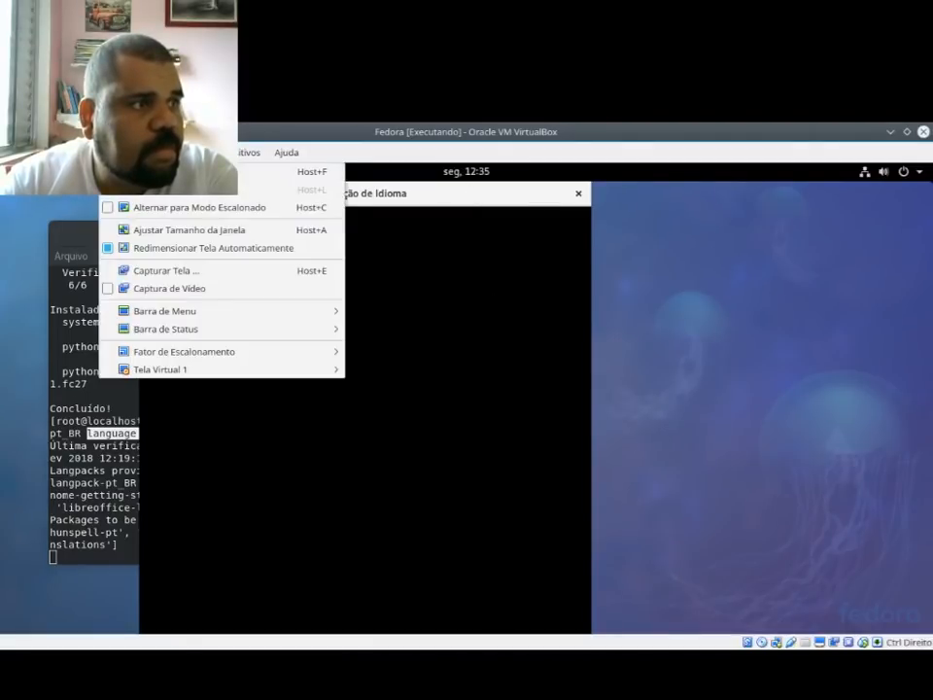
{"action": "left_click", "coordinate": [190, 229]}
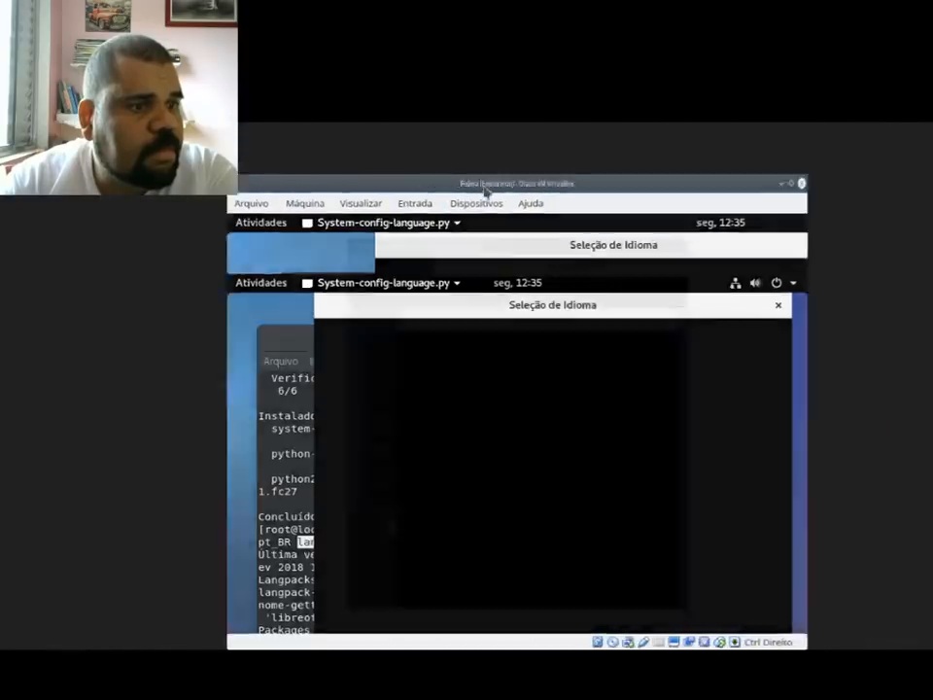
{"action": "double_click", "coordinate": [487, 192]}
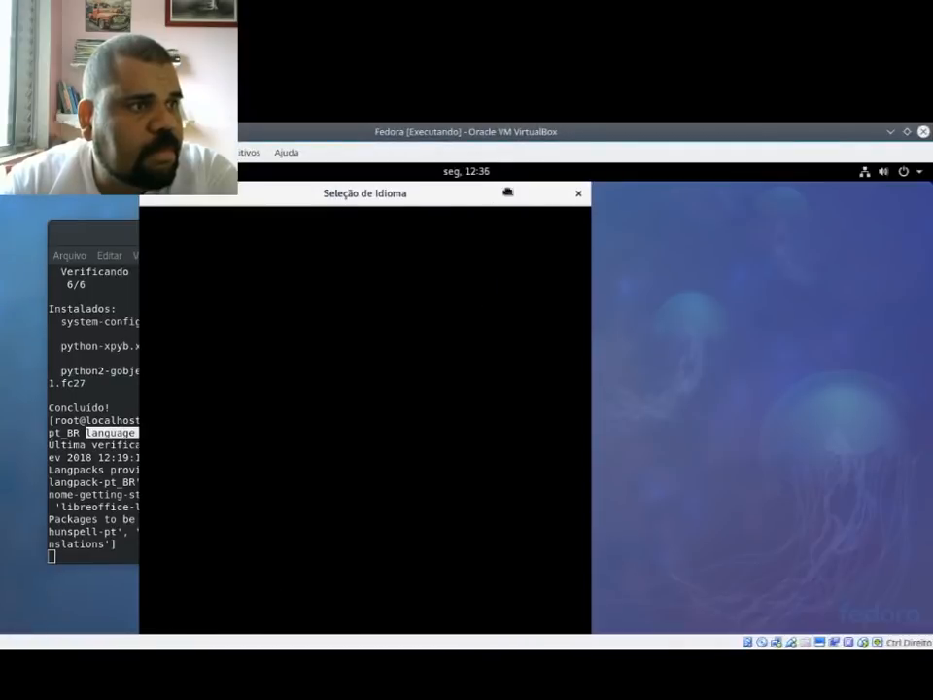
Step: Return to the root terminal, end the hung language selector, and clear the terminal screen
{"action": "left_click", "coordinate": [96, 289]}
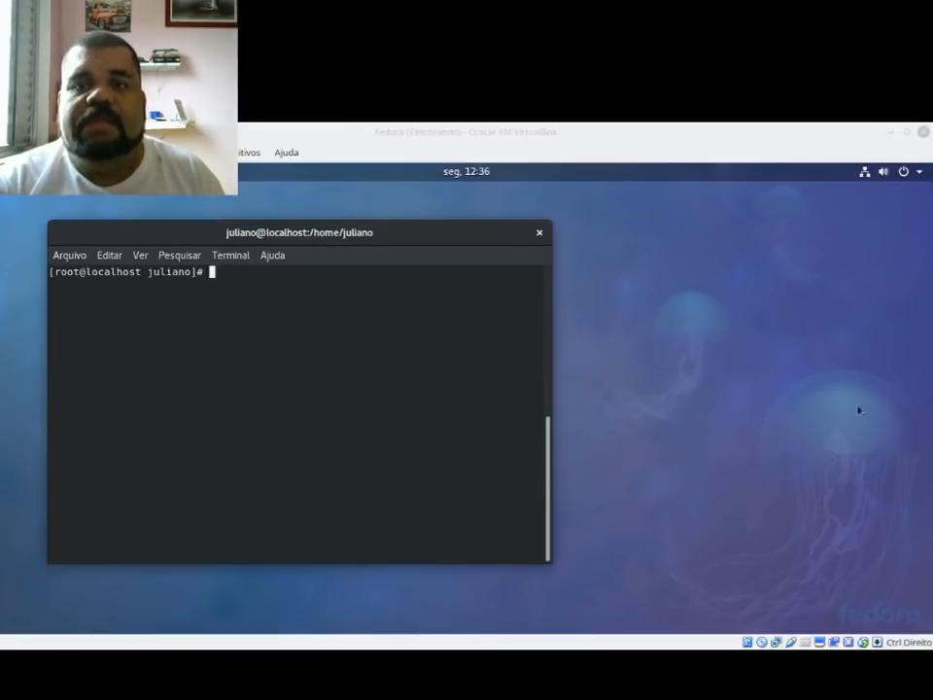
{"action": "left_click", "coordinate": [457, 328]}
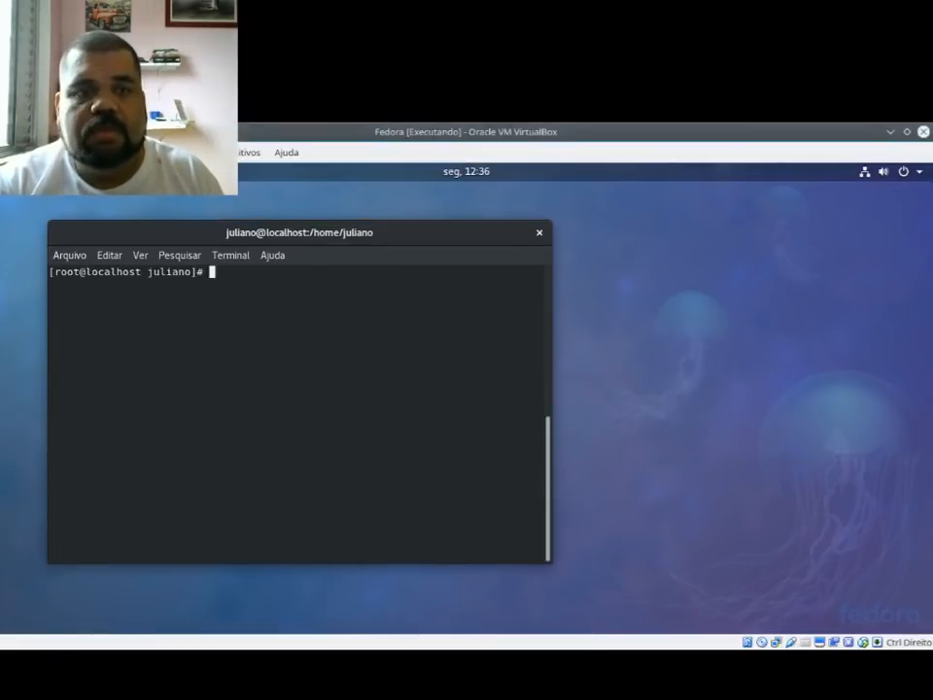
{"action": "left_click", "coordinate": [167, 228]}
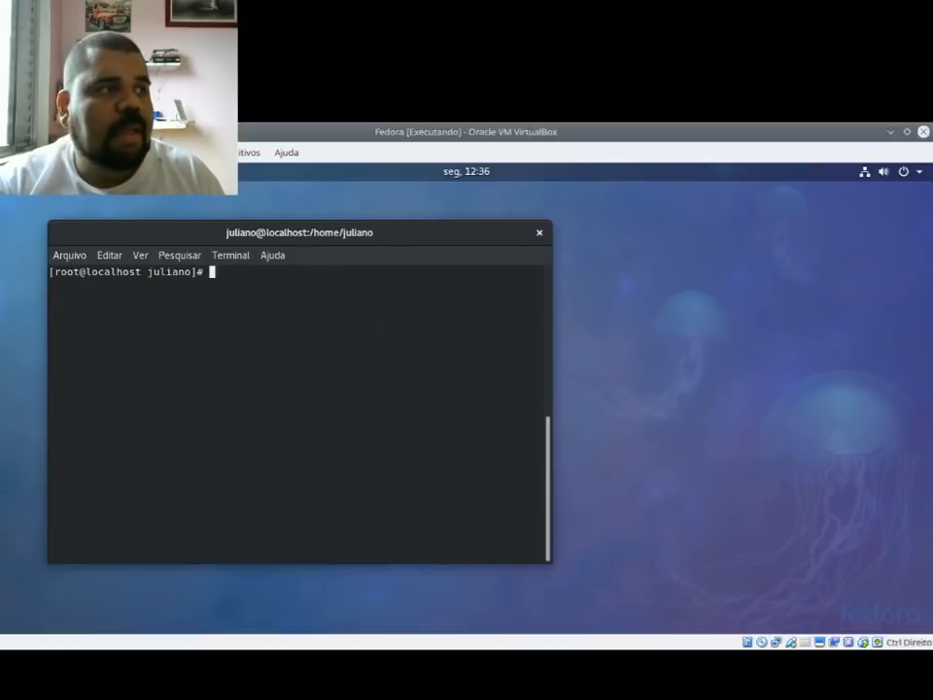
Step: Search the activities overview for "ge" and then "ferr", and return to the root terminal
{"action": "key", "text": "super"}
{"action": "type", "text": "g"}
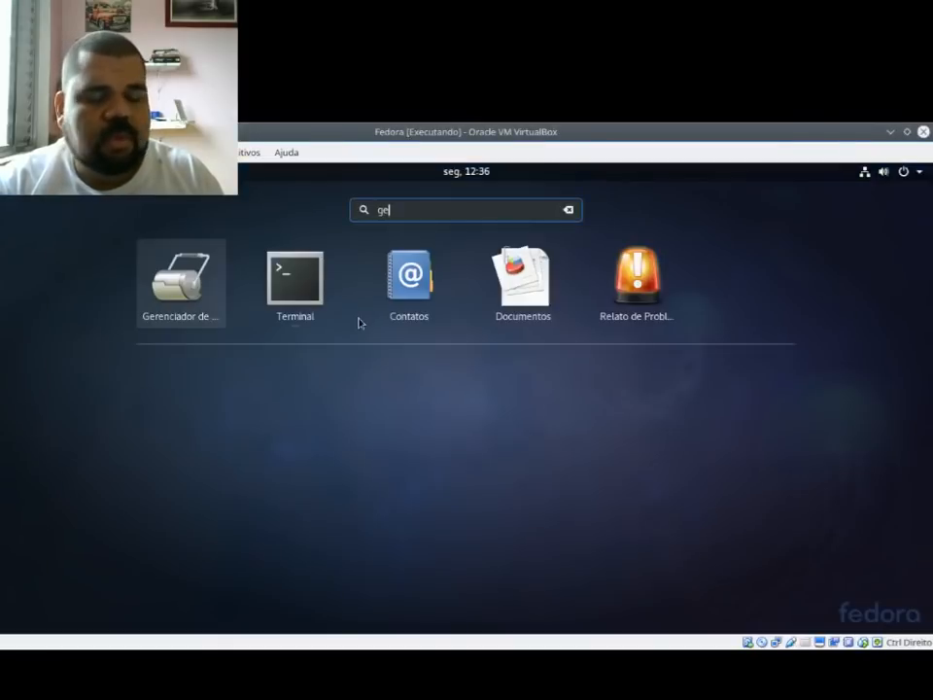
{"action": "key", "text": "BackSpace"}
{"action": "type", "text": "fe"}
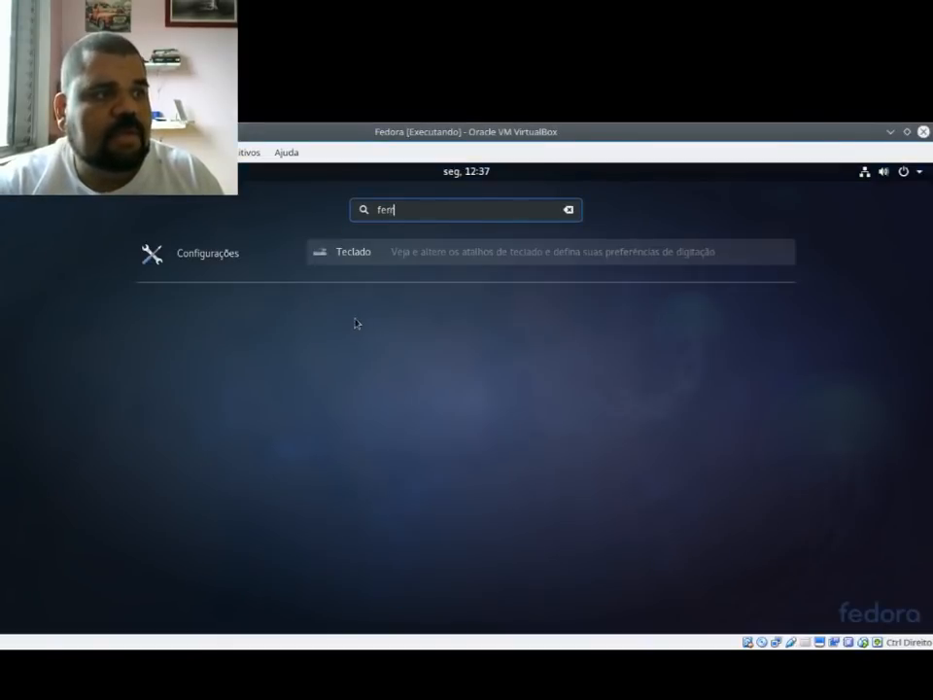
{"action": "type", "text": "r"}
{"action": "key", "text": "Return"}
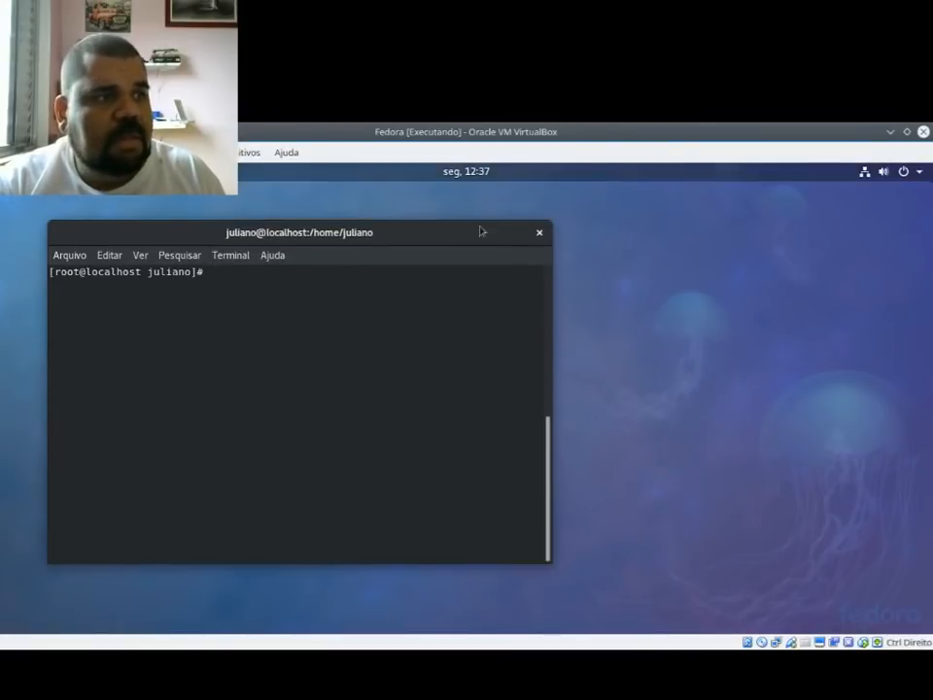
Step: Maximize the terminal window and clear its screen
{"action": "double_click", "coordinate": [456, 245]}
{"action": "type", "text": "lear"}
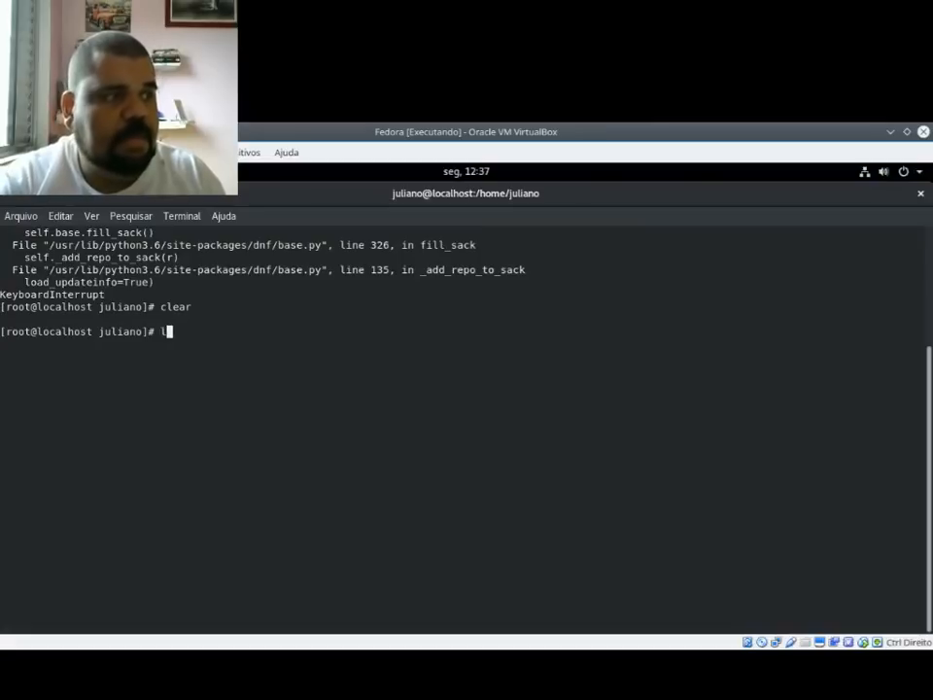
{"action": "key", "text": "Return"}
{"action": "key", "text": "Return"}
{"action": "key", "text": "Return"}
{"action": "key", "text": "Return"}
{"action": "type", "text": "clear"}
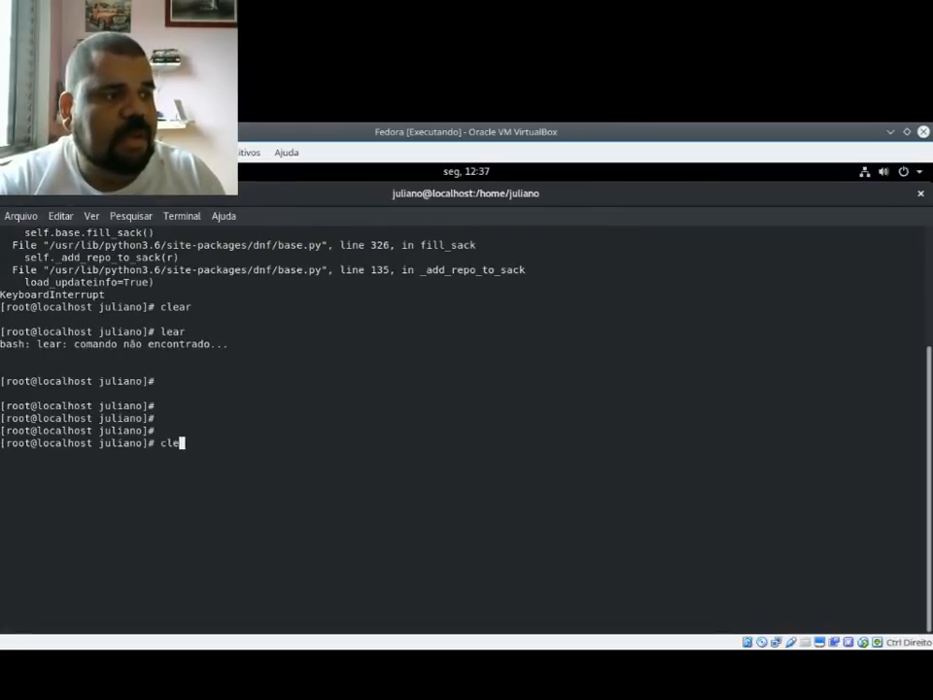
{"action": "key", "text": "Return"}
Step: Give the terminal profile "Sem nome" a custom font, Monospace Regular at size 15, and close the profile and preferences windows
{"action": "left_click", "coordinate": [61, 216]}
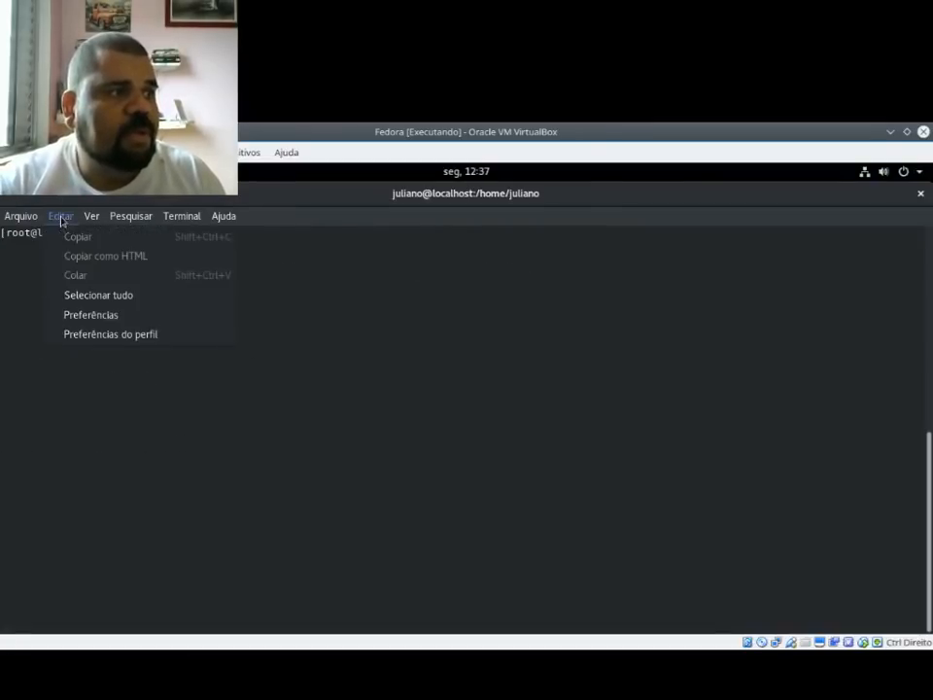
{"action": "left_click", "coordinate": [109, 315]}
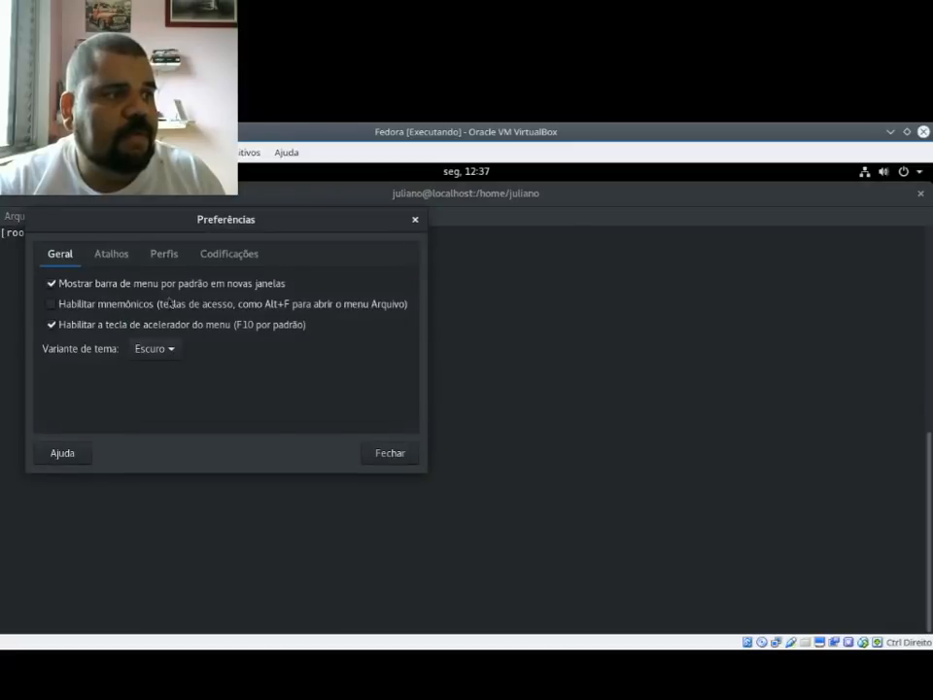
{"action": "left_click", "coordinate": [164, 254]}
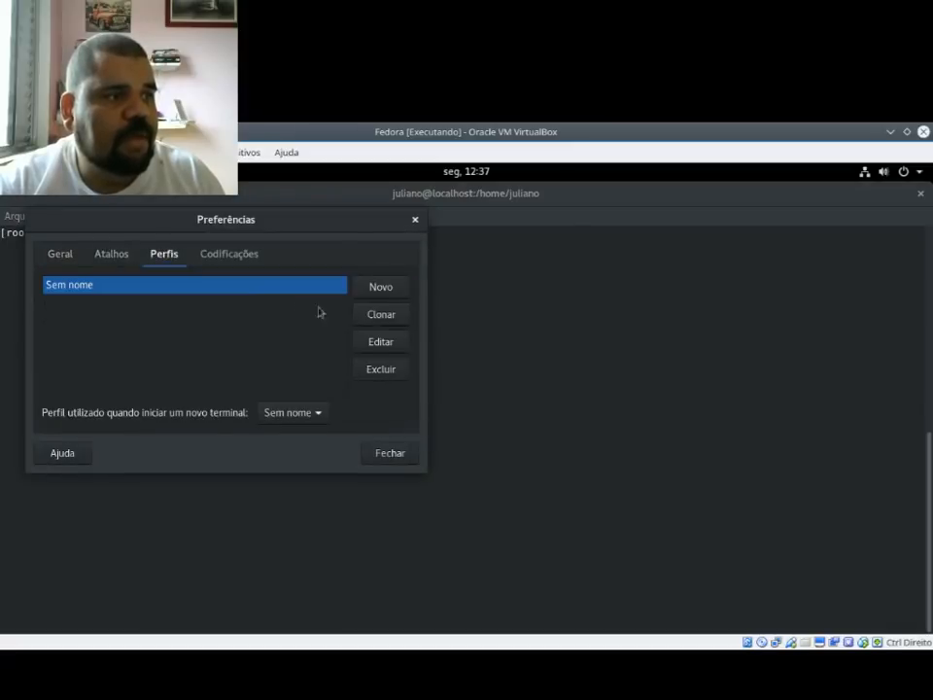
{"action": "left_click", "coordinate": [380, 338]}
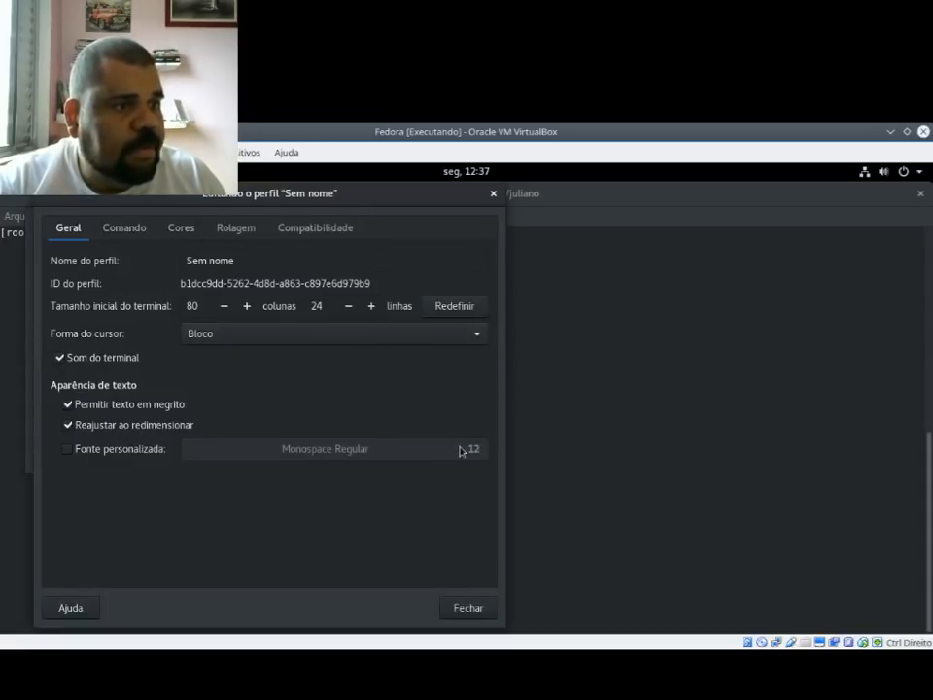
{"action": "left_click", "coordinate": [121, 453]}
{"action": "left_click", "coordinate": [330, 451]}
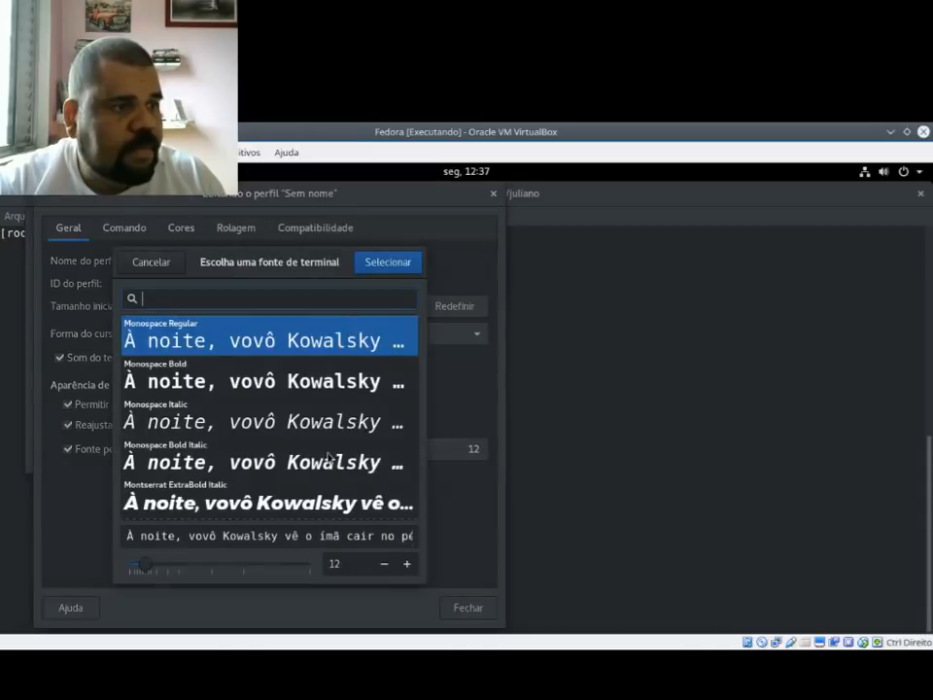
{"action": "left_click", "coordinate": [407, 563]}
{"action": "left_click", "coordinate": [406, 563]}
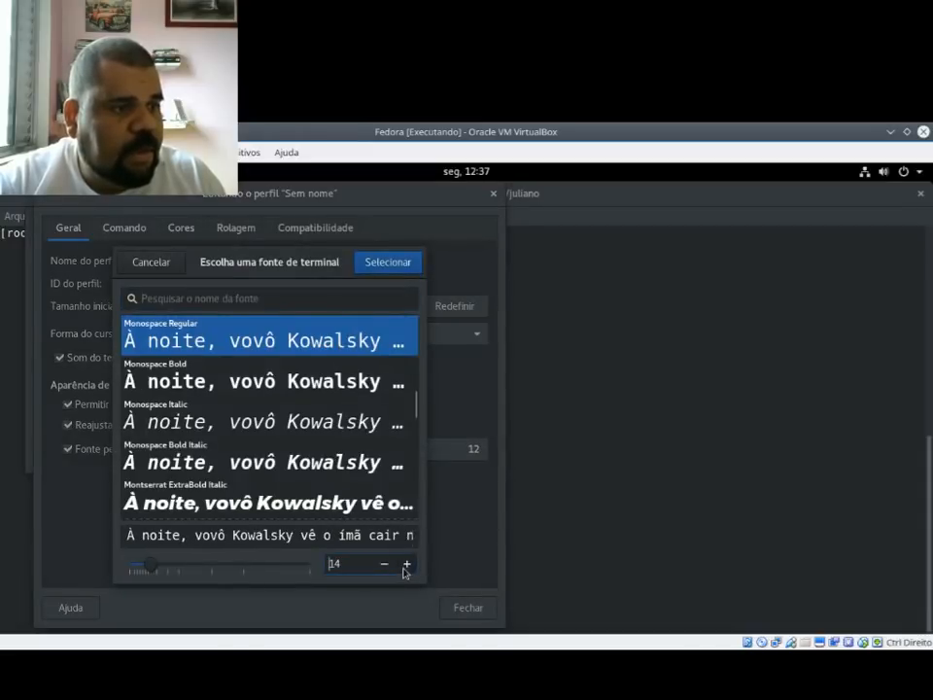
{"action": "left_click", "coordinate": [407, 563]}
{"action": "left_click", "coordinate": [385, 258]}
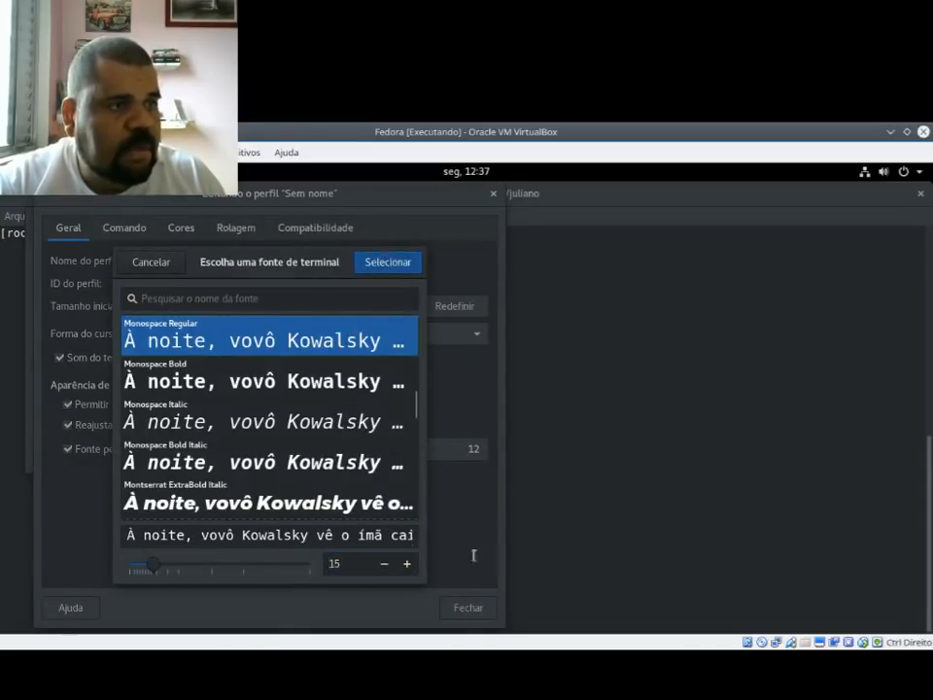
{"action": "left_click", "coordinate": [479, 603]}
{"action": "left_click", "coordinate": [389, 451]}
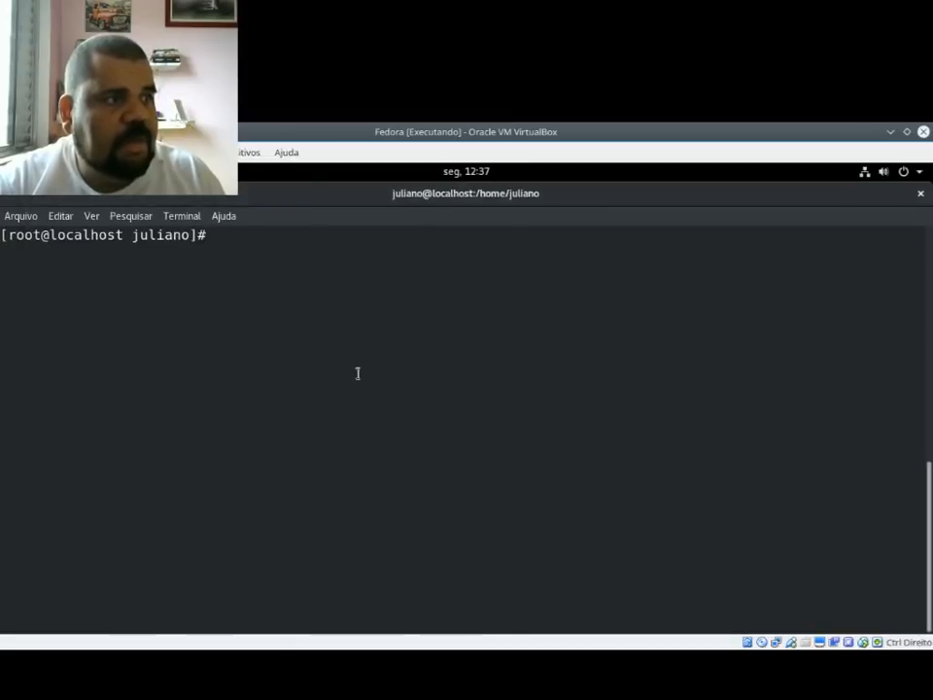
Step: Install the gnome-tweak-tool package with dnf and accept the transaction
{"action": "type", "text": "dnf install "}
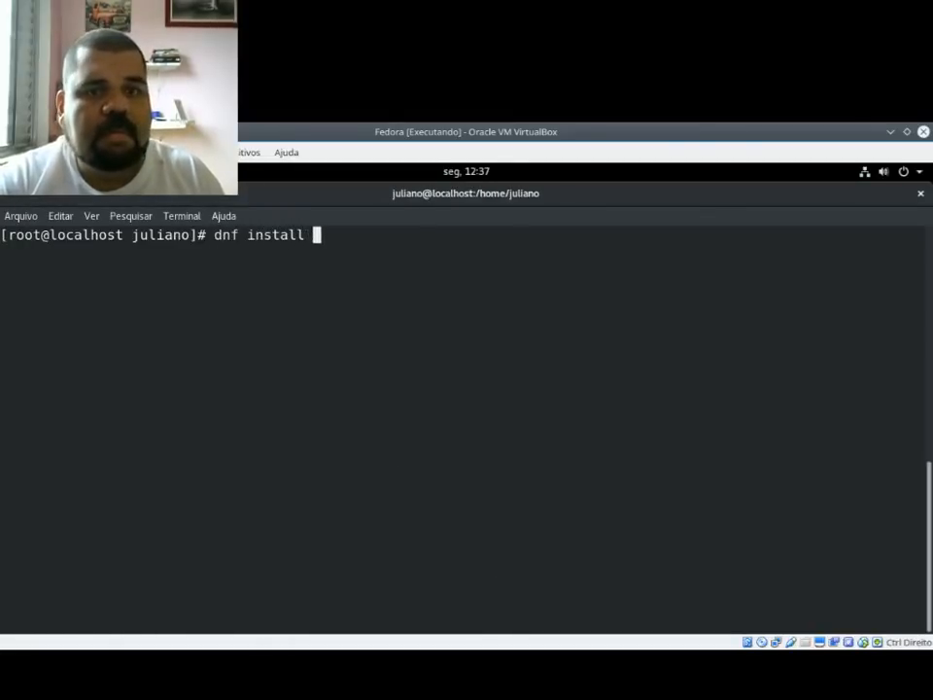
{"action": "type", "text": "gnoe"}
{"action": "type", "text": "e-tw"}
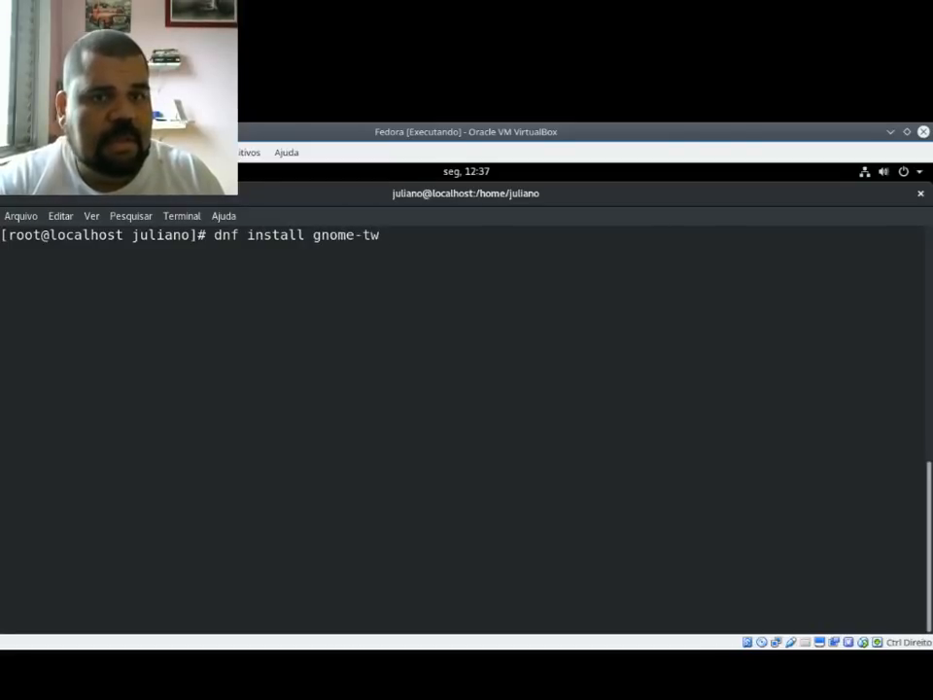
{"action": "type", "text": "eak-tool"}
{"action": "key", "text": "Return"}
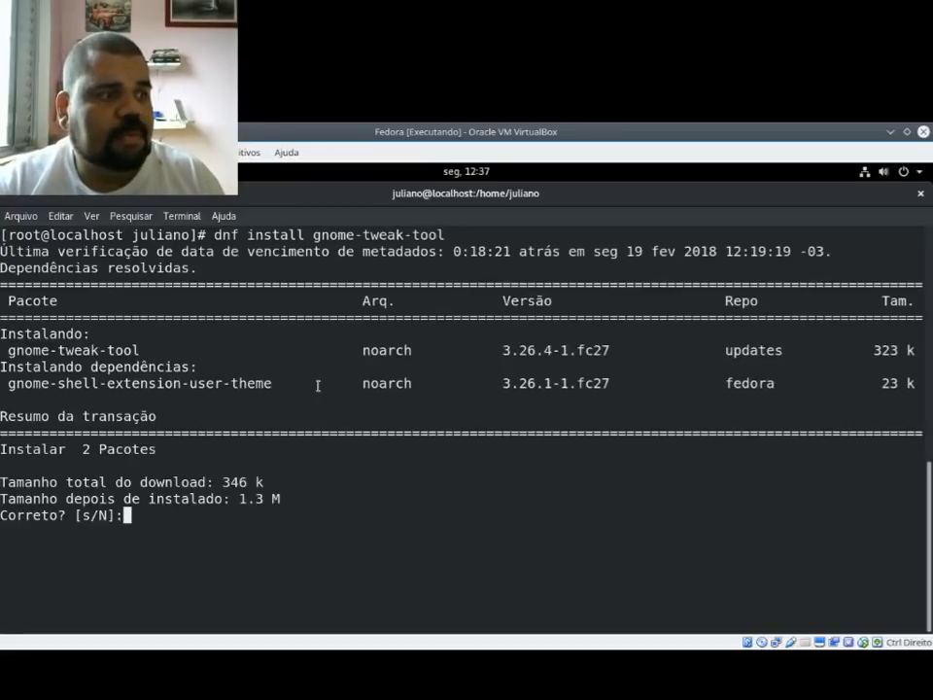
{"action": "type", "text": "s"}
{"action": "key", "text": "Return"}
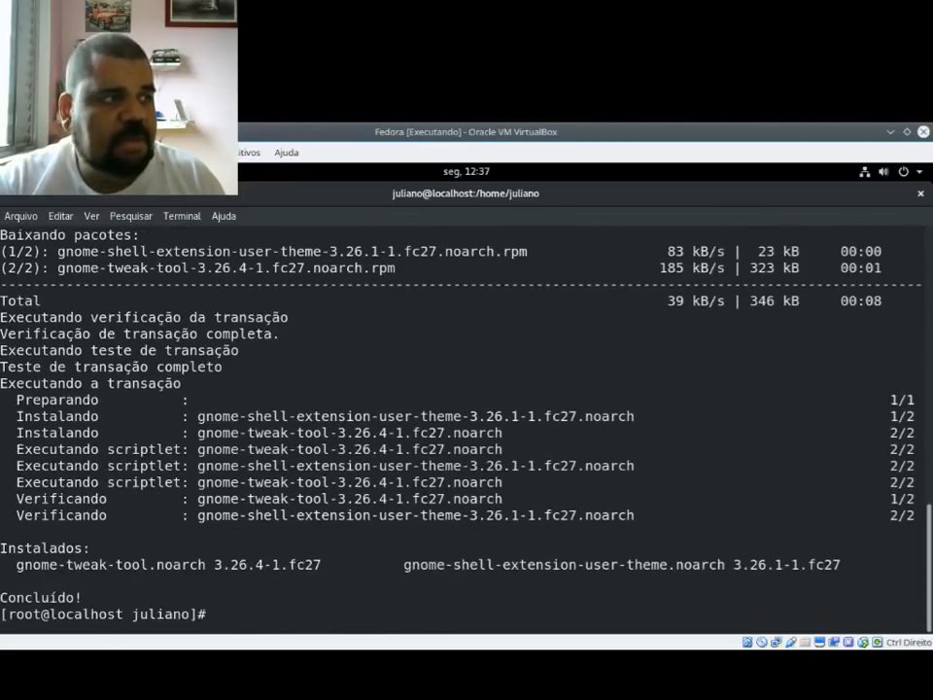
Step: Find Ajustes by searching for "config", look over its Aparência and Extensões pages, and close it
{"action": "key", "text": "super"}
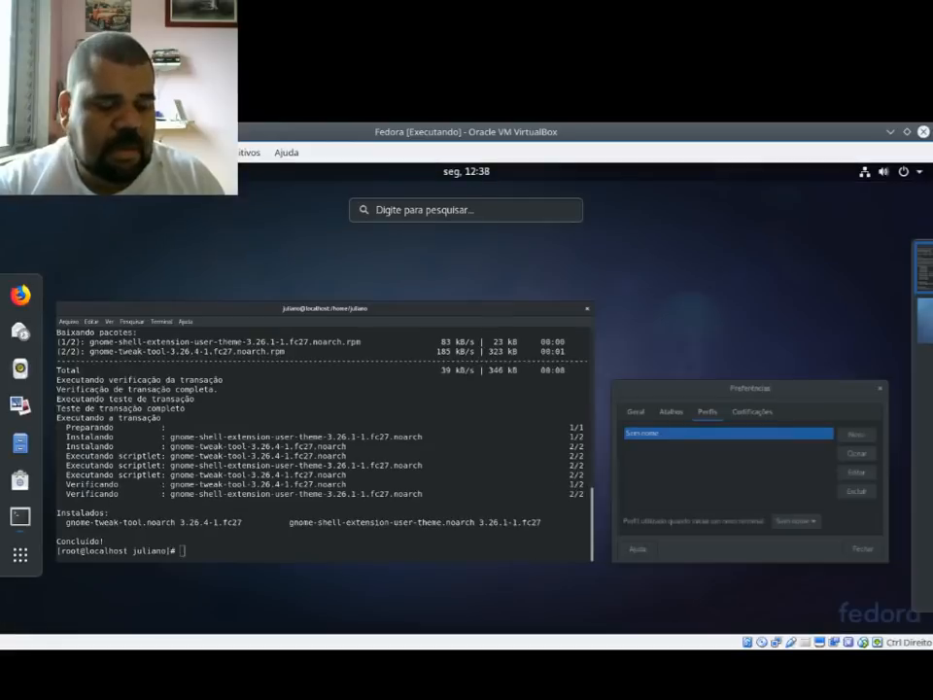
{"action": "type", "text": "t"}
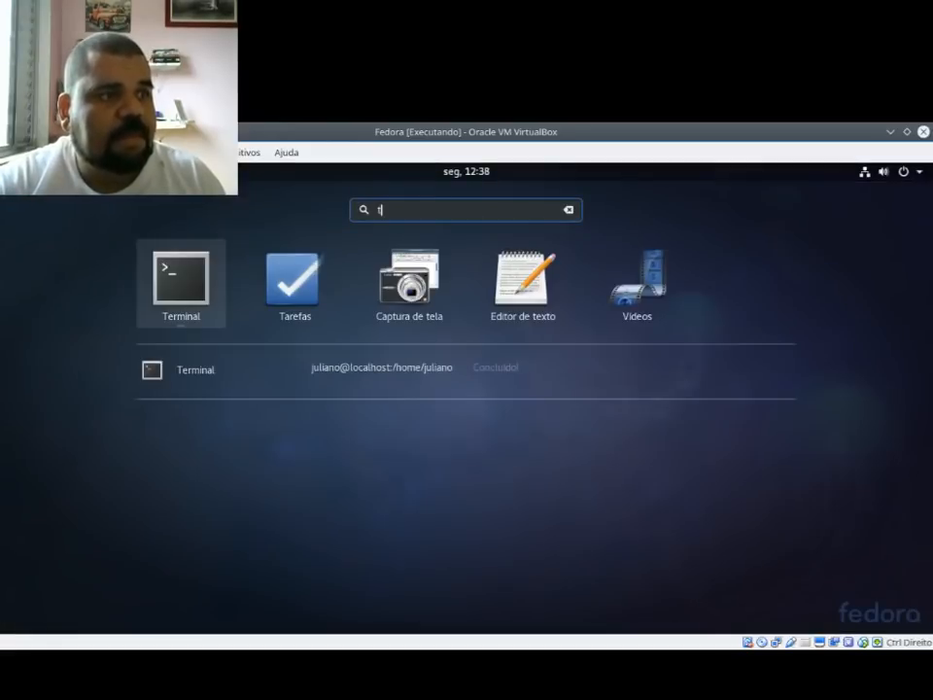
{"action": "key", "text": "BackSpace"}
{"action": "type", "text": "config"}
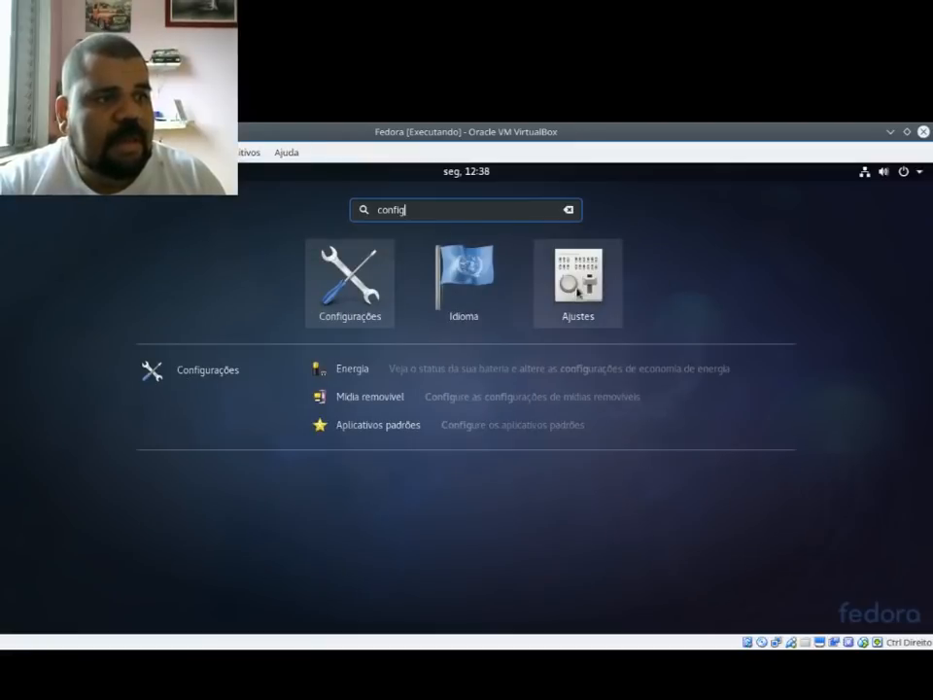
{"action": "left_click", "coordinate": [573, 290]}
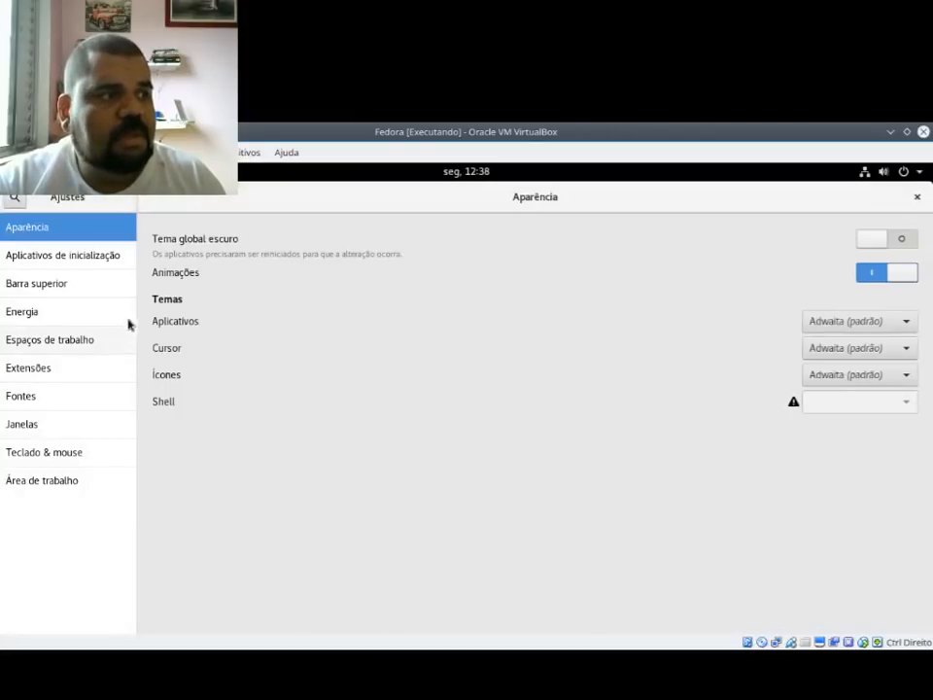
{"action": "left_click", "coordinate": [62, 370]}
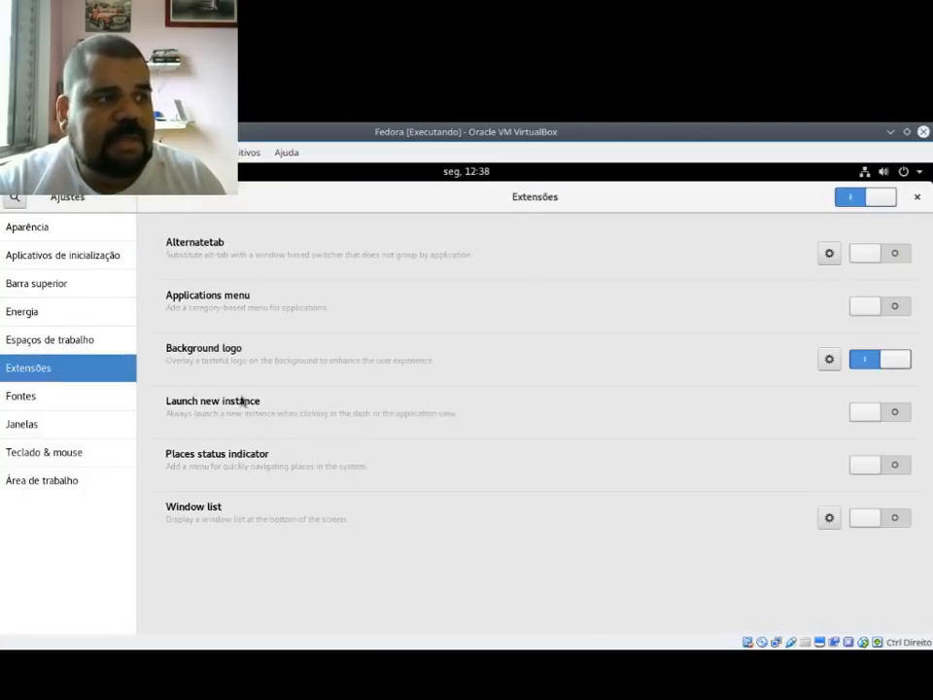
{"action": "left_click", "coordinate": [917, 196]}
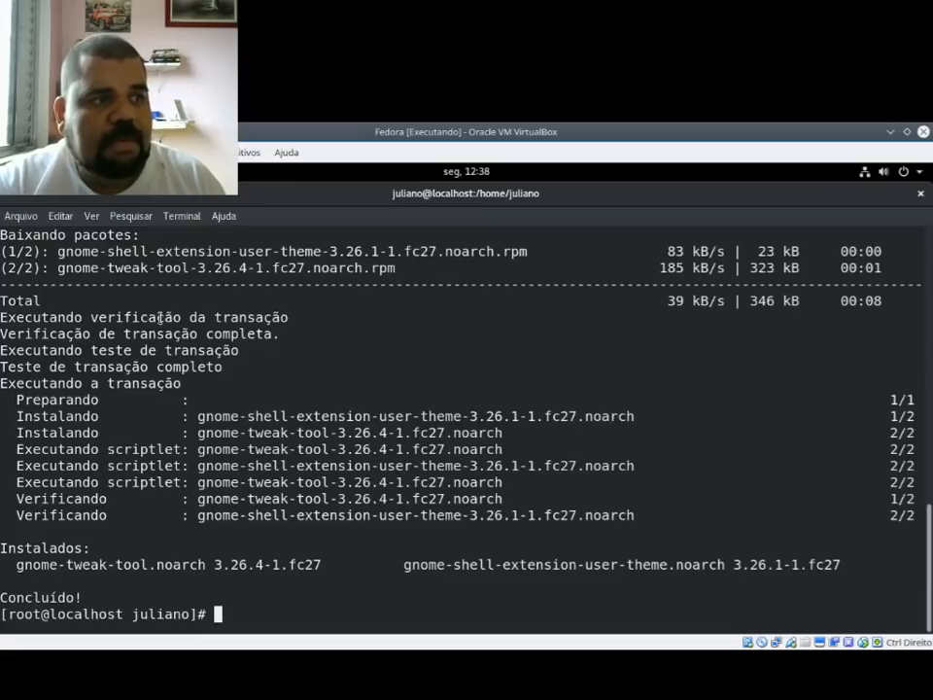
Step: Clear the terminal screen, return focus to the virtual machine's terminal, and add three blank prompt lines
{"action": "type", "text": "clear"}
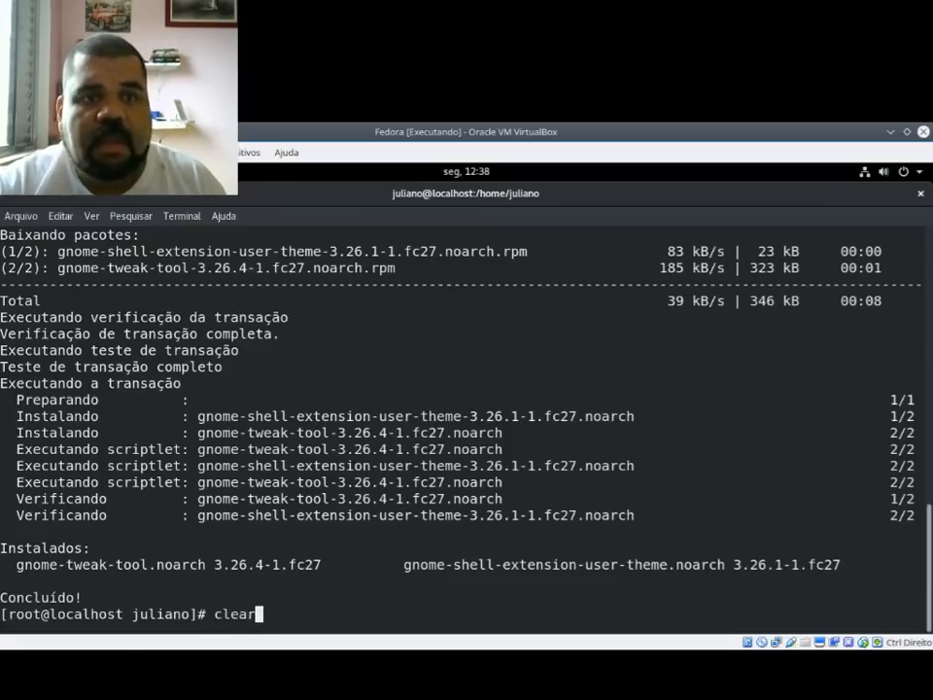
{"action": "key", "text": "Return"}
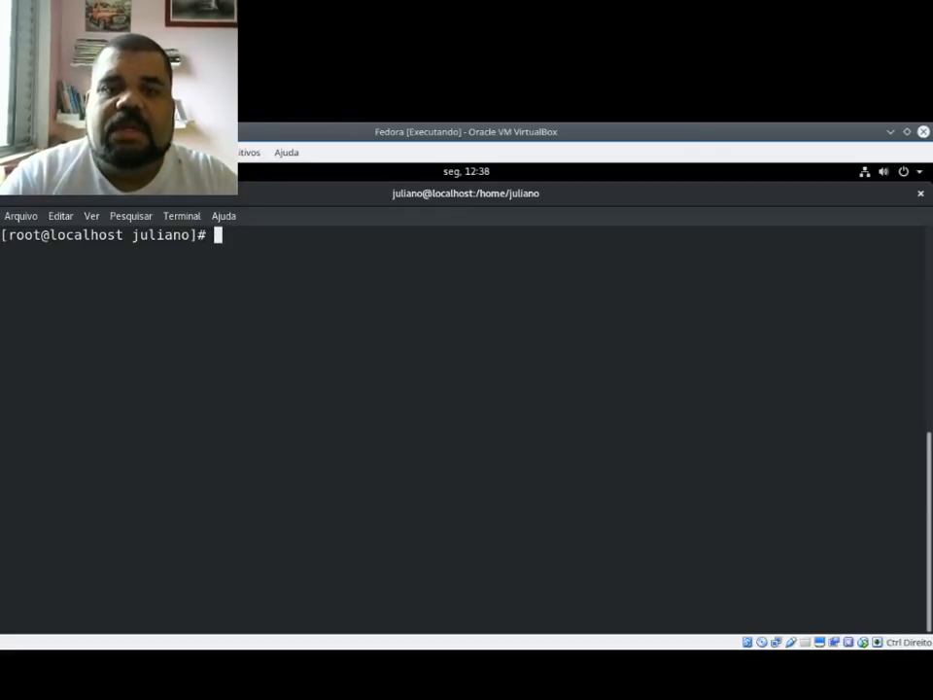
{"action": "key", "text": "alt+Tab"}
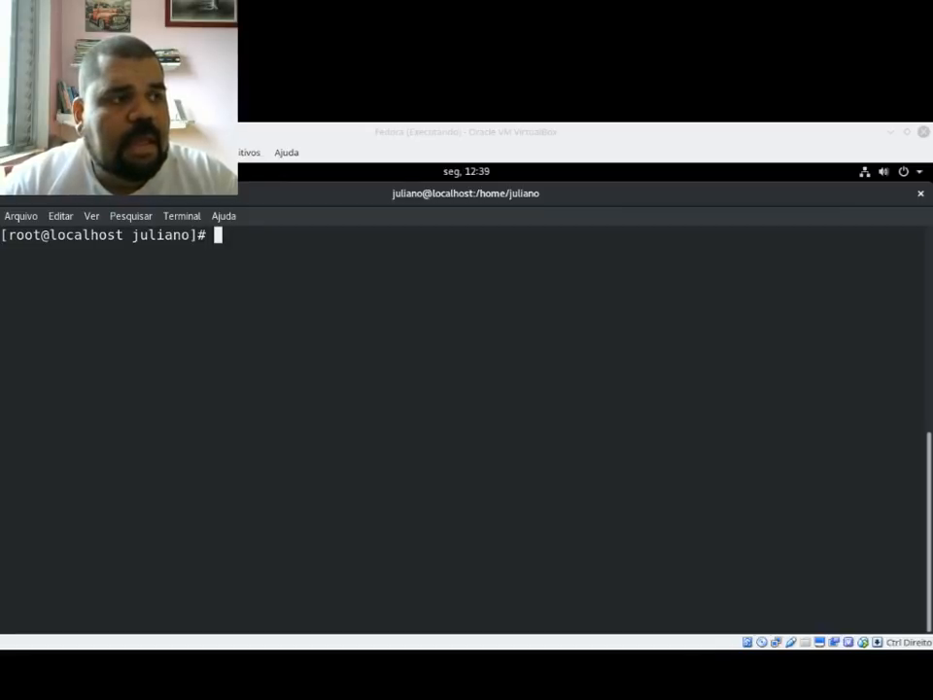
{"action": "left_click", "coordinate": [281, 348]}
{"action": "key", "text": "Return"}
{"action": "key", "text": "Return"}
{"action": "key", "text": "Return"}
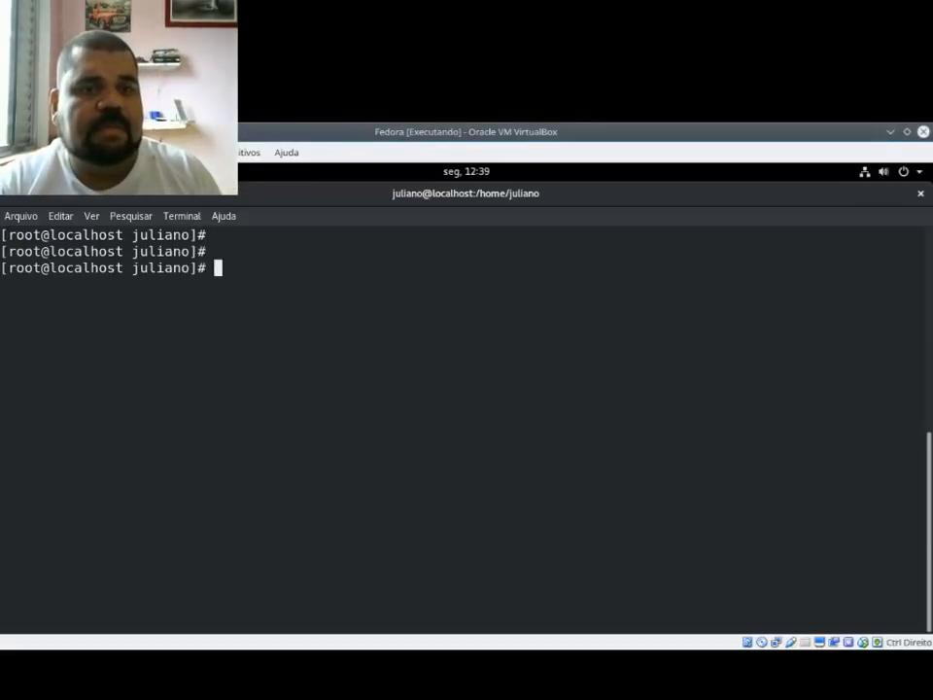
{"action": "type", "text": "dnf i"}
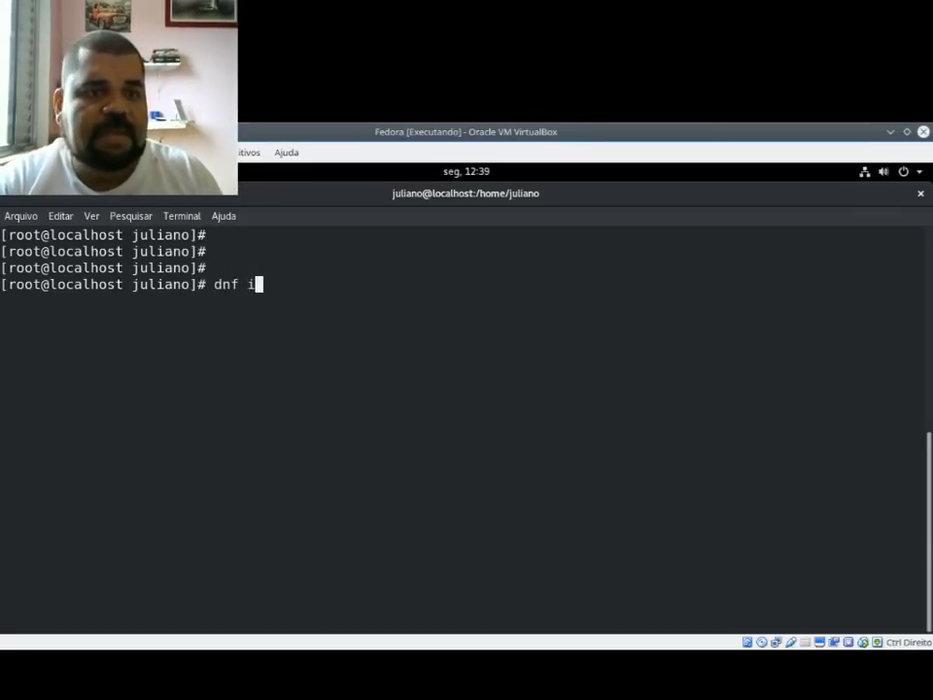
{"action": "type", "text": "nstall "}
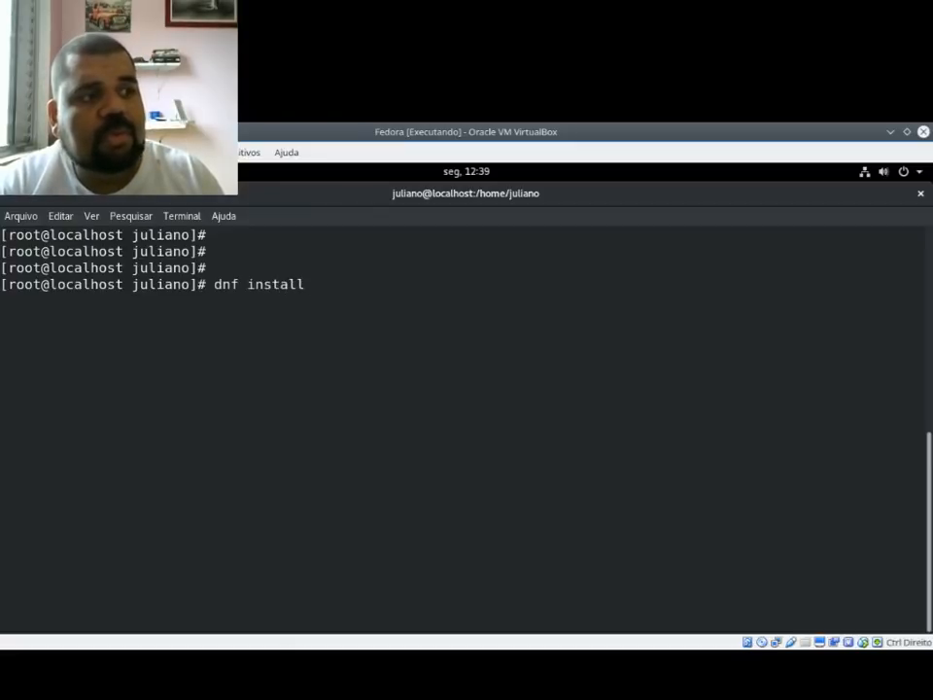
{"action": "type", "text": "http:"}
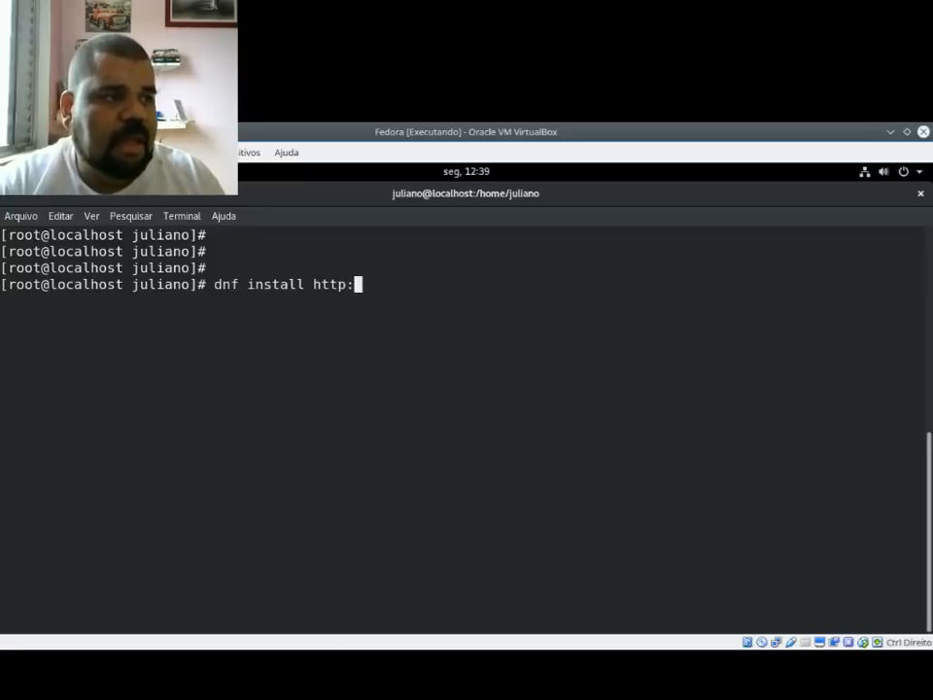
{"action": "type", "text": "//downloa"}
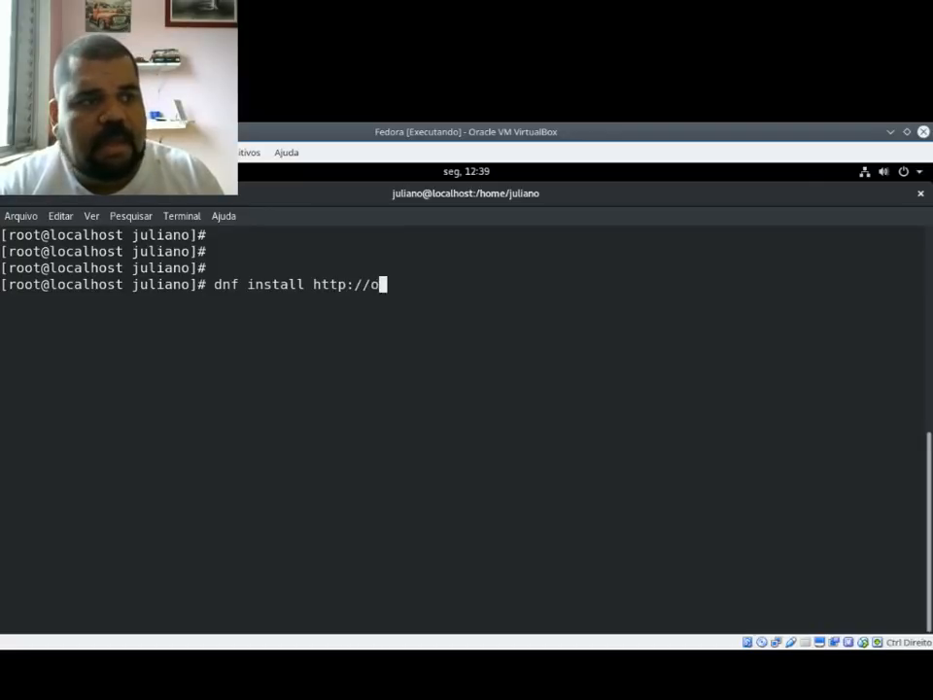
{"action": "type", "text": "d1"}
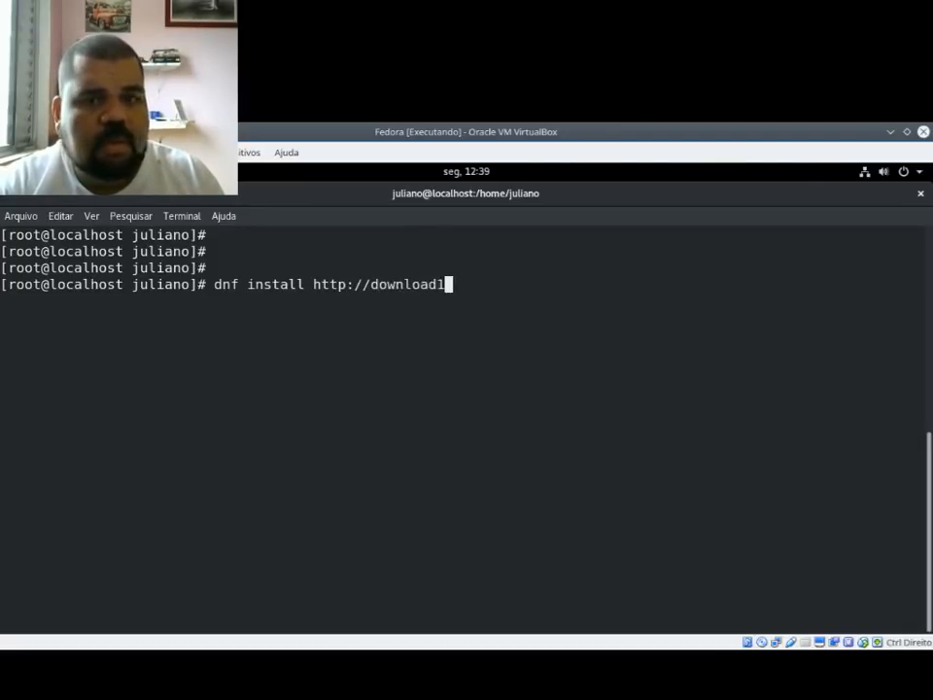
{"action": "type", "text": ".rpmfgu"}
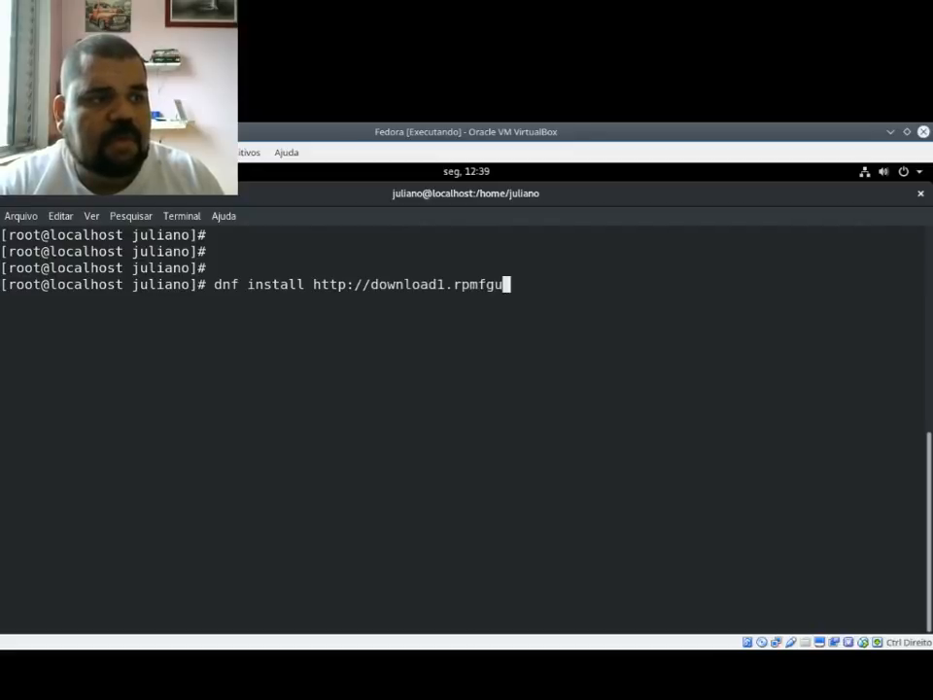
{"action": "key", "text": "BackSpace"}
{"action": "key", "text": "BackSpace"}
{"action": "type", "text": "usion"}
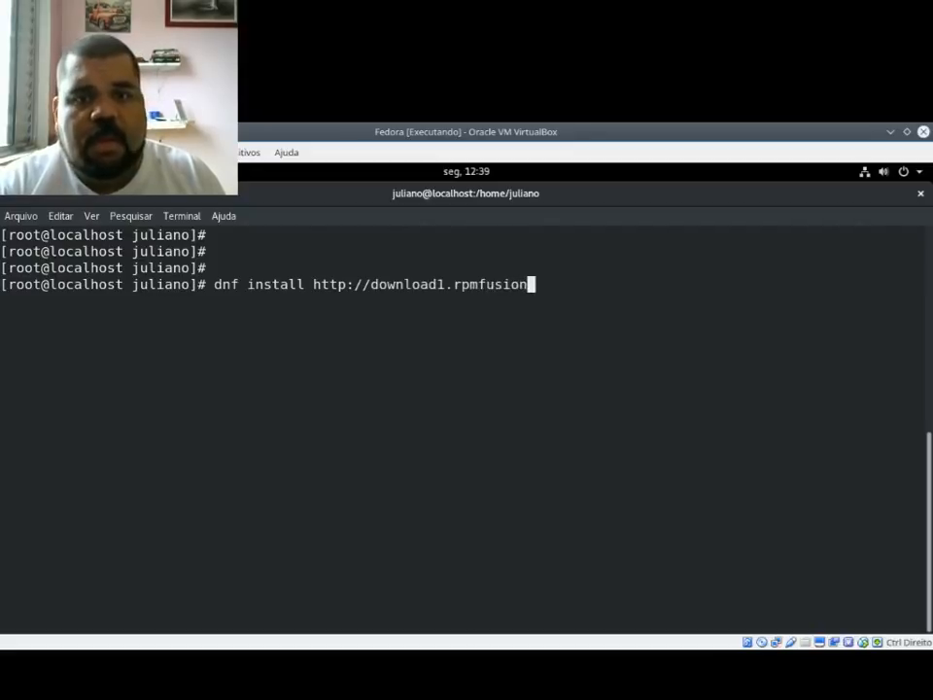
{"action": "type", "text": ".org/fre"}
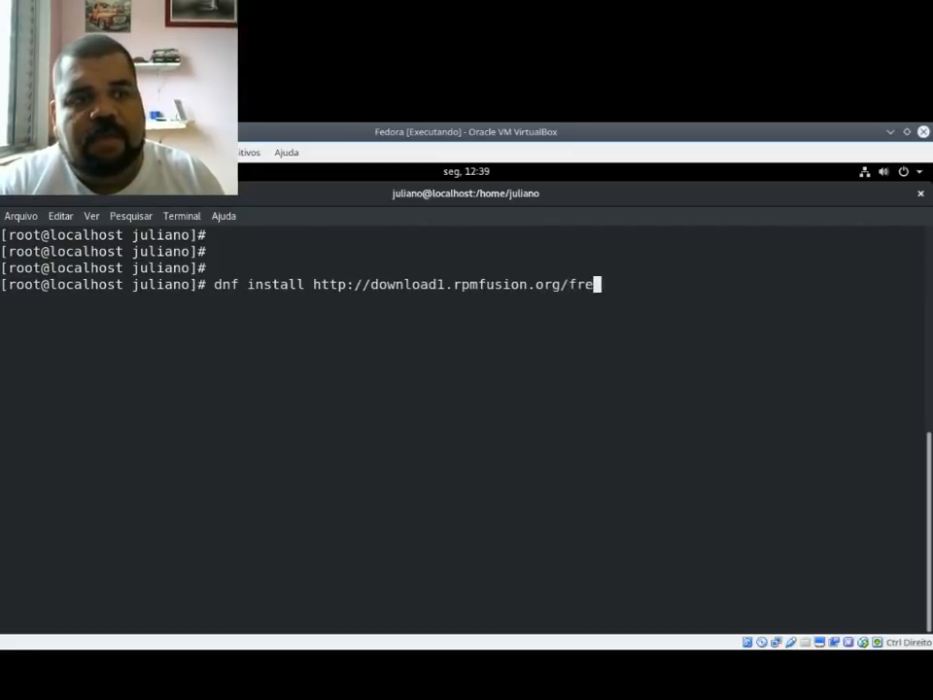
{"action": "type", "text": "e/fedora/"}
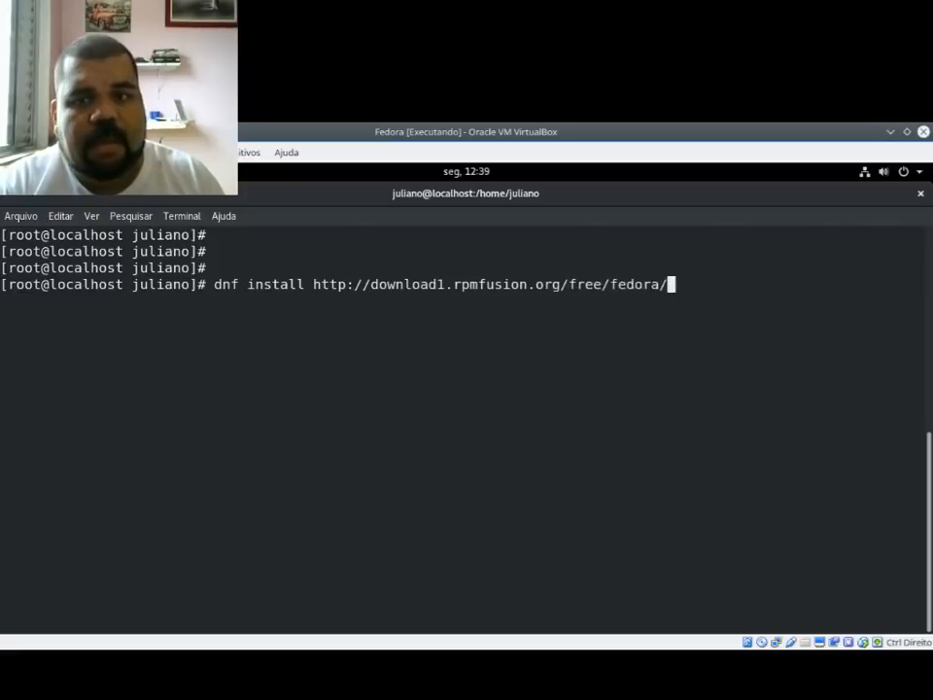
{"action": "type", "text": "rpm"}
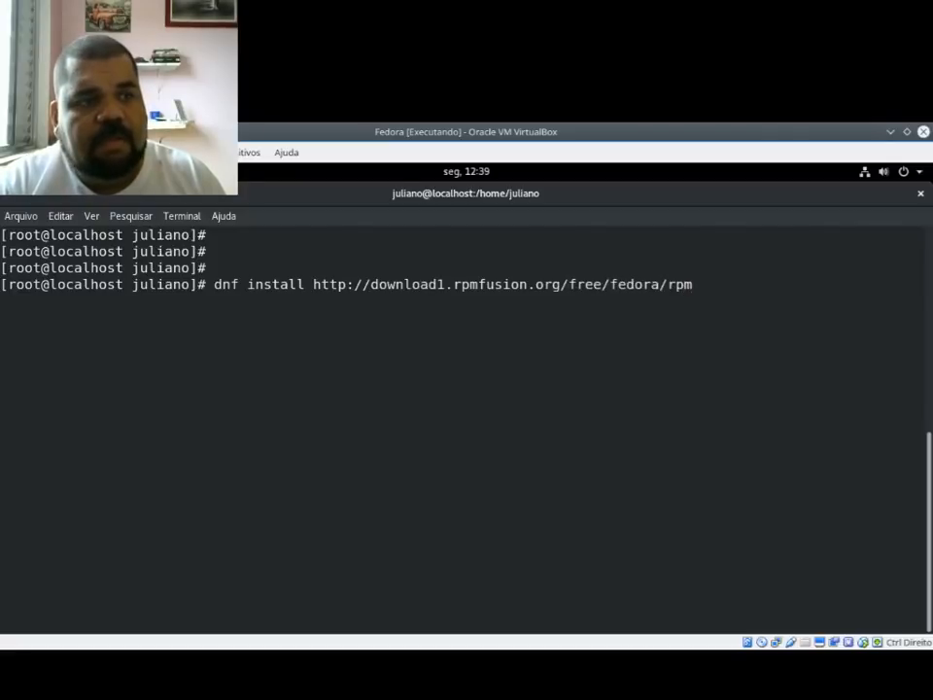
{"action": "type", "text": "fusion-"}
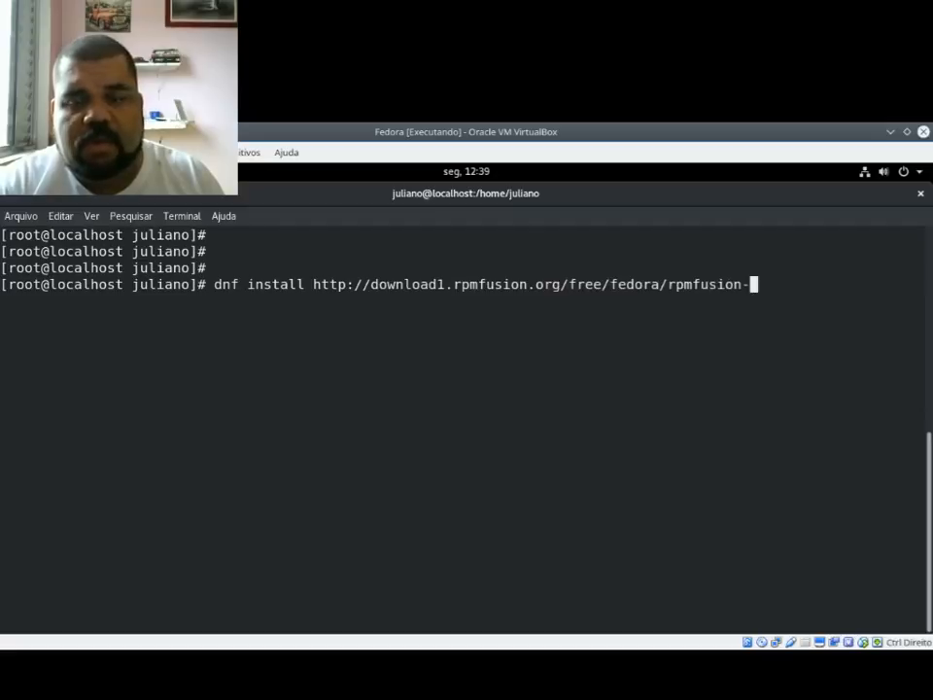
{"action": "type", "text": "free-release-"}
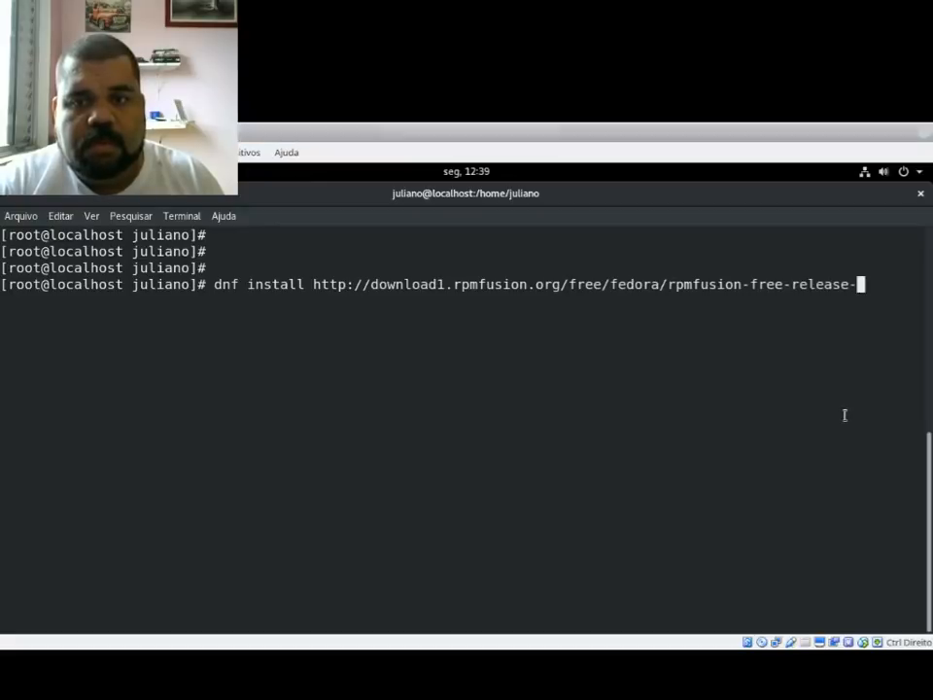
{"action": "type", "text": "27.noarch"}
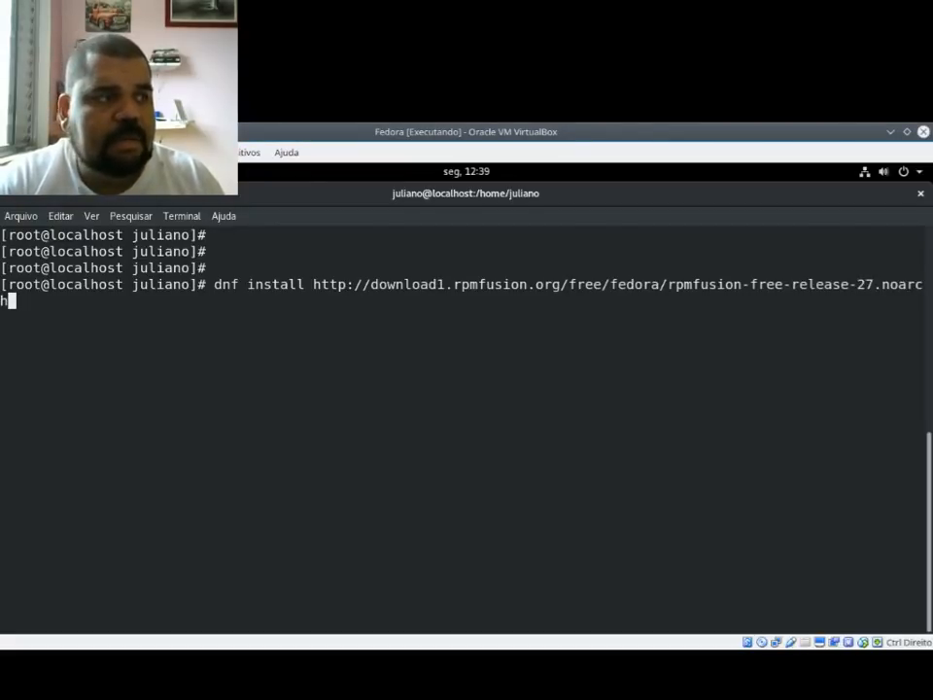
{"action": "type", "text": ".rpm"}
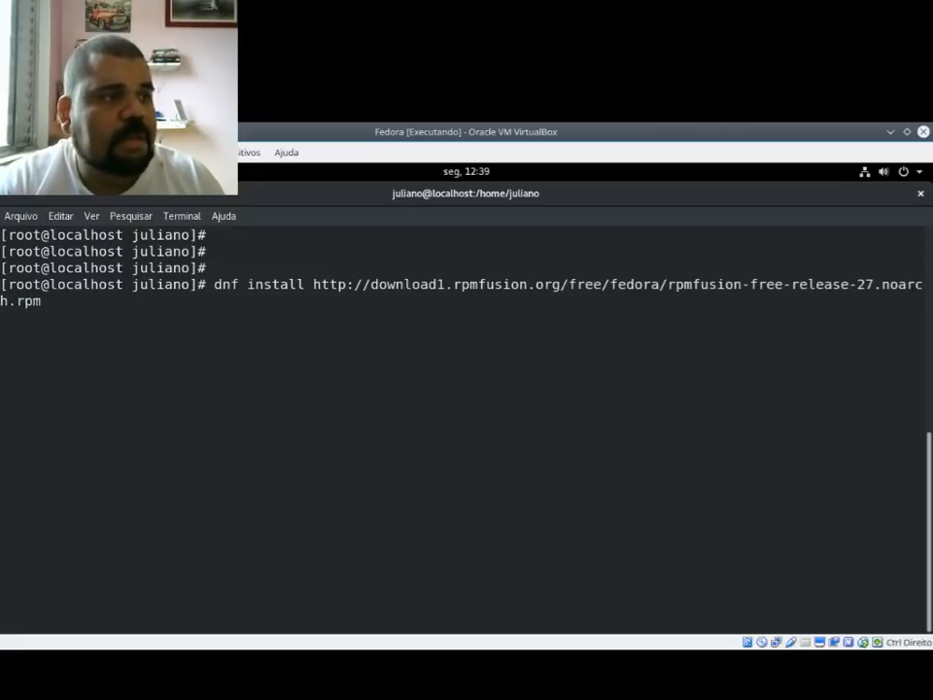
{"action": "key", "text": "Return"}
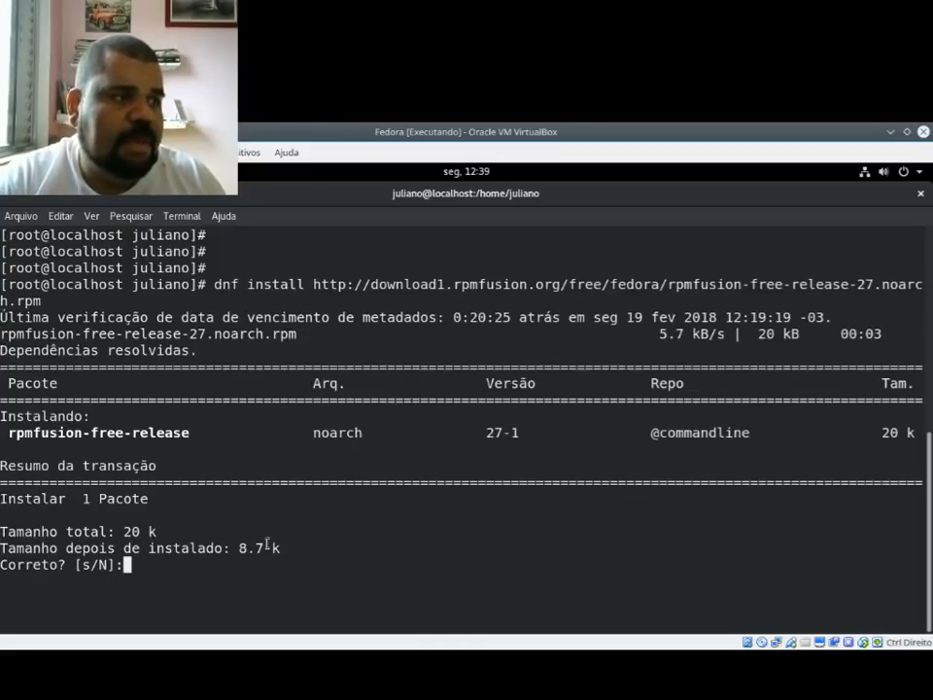
{"action": "type", "text": "s"}
{"action": "key", "text": "Return"}
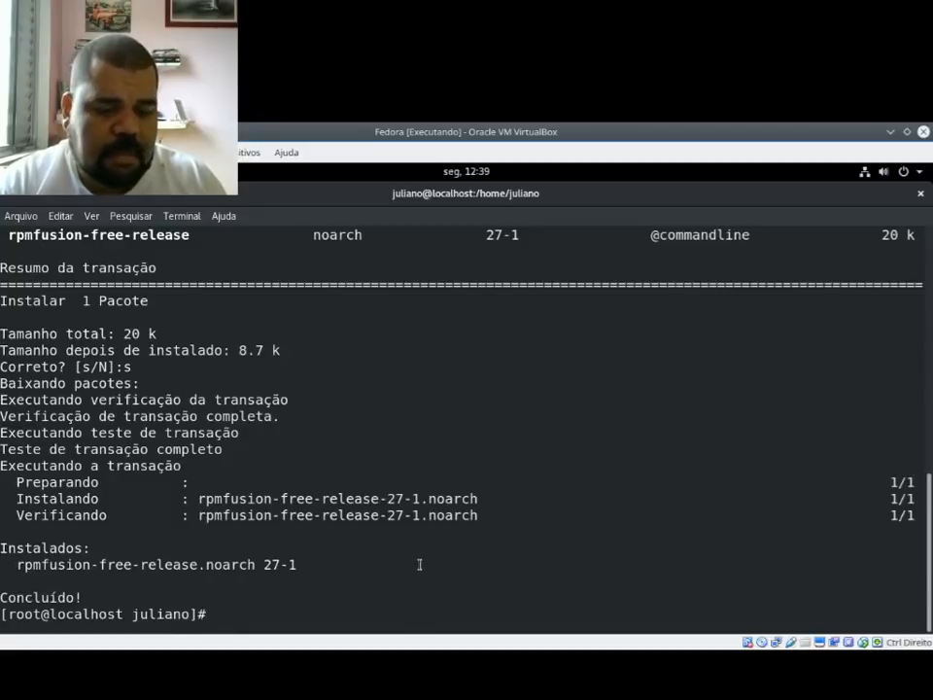
Step: Clear the terminal screen and add a few blank prompt lines
{"action": "type", "text": "clear"}
{"action": "key", "text": "Return"}
{"action": "key", "text": "Return"}
{"action": "key", "text": "Return"}
{"action": "key", "text": "Return"}
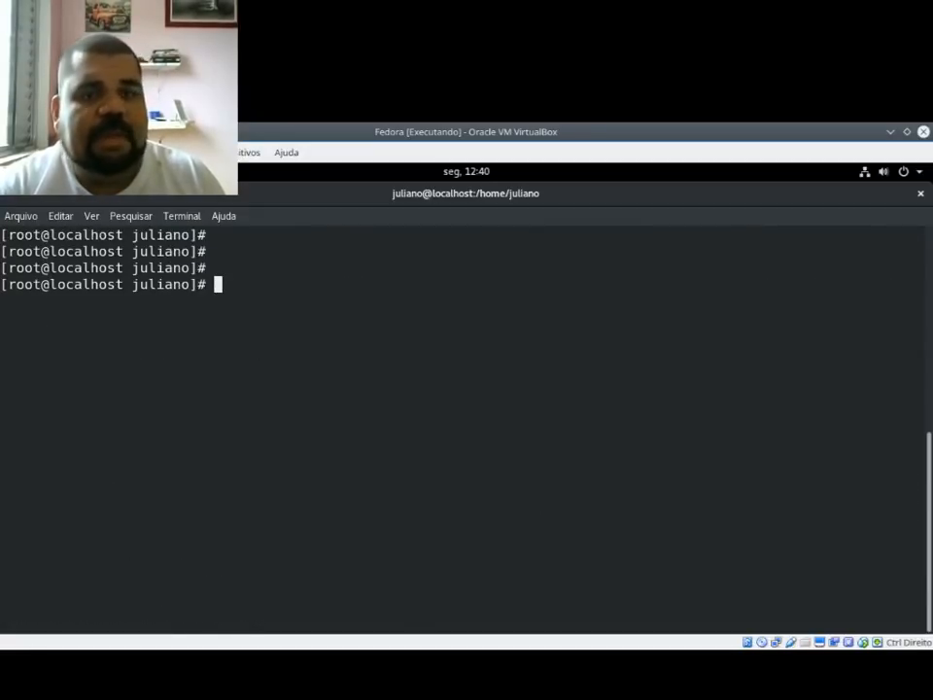
Step: Import the key file /etc/pki/rpm-gpg/RPM-GPG-KEY-rpmfusion-free-fedora-27 with rpm --import and clear the terminal screen
{"action": "type", "text": "rpm --"}
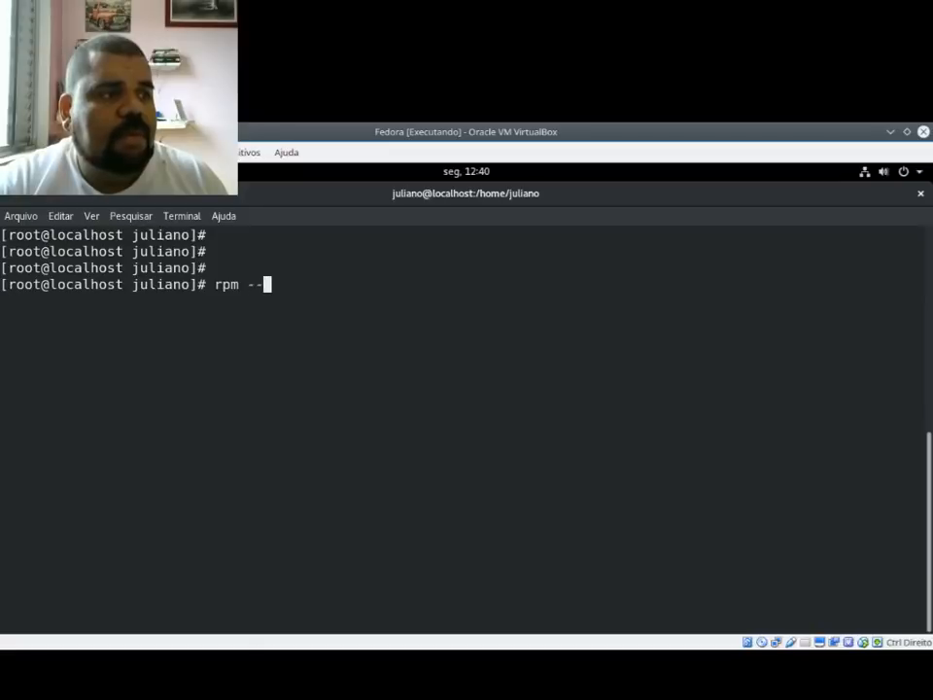
{"action": "type", "text": "import /"}
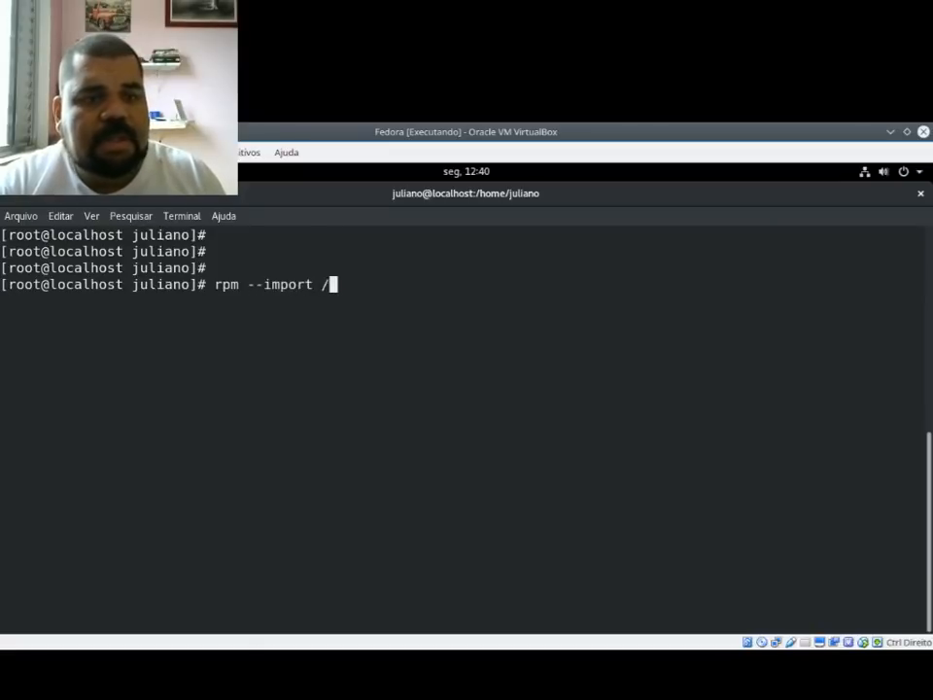
{"action": "type", "text": "etc/pk"}
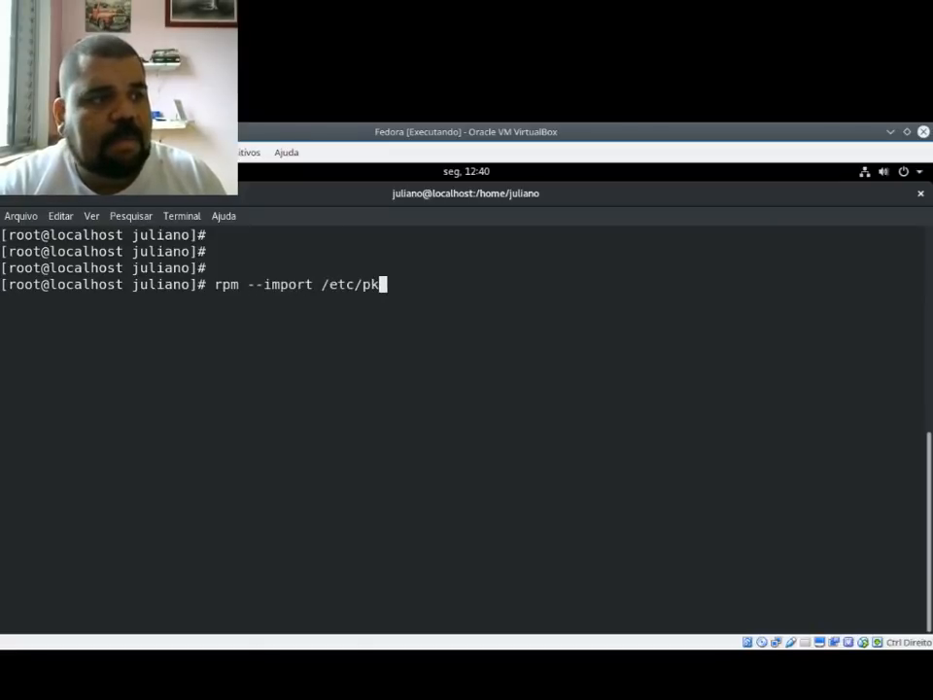
{"action": "key", "text": "Tab"}
{"action": "key", "text": "Tab"}
{"action": "type", "text": "1"}
{"action": "key", "text": "BackSpace"}
{"action": "type", "text": "i"}
{"action": "key", "text": "Tab"}
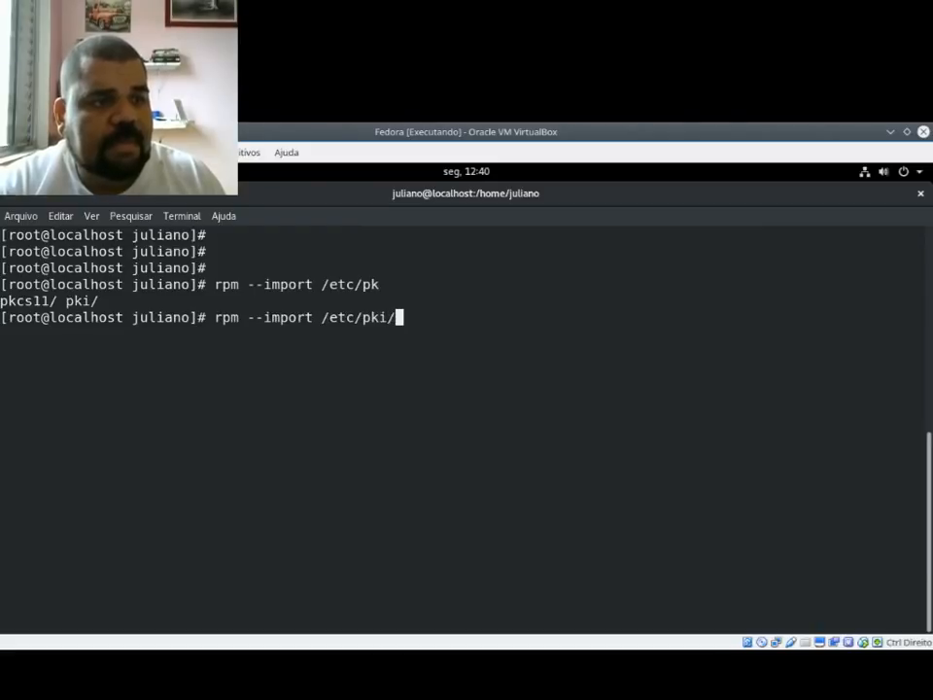
{"action": "type", "text": "r"}
{"action": "key", "text": "Tab"}
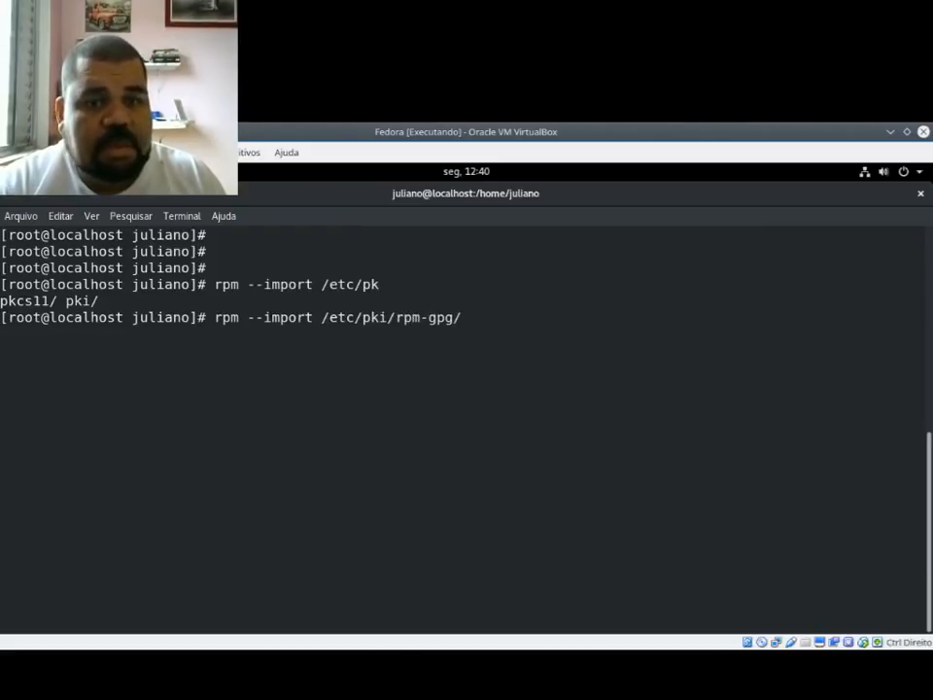
{"action": "type", "text": "RP"}
{"action": "key", "text": "Tab"}
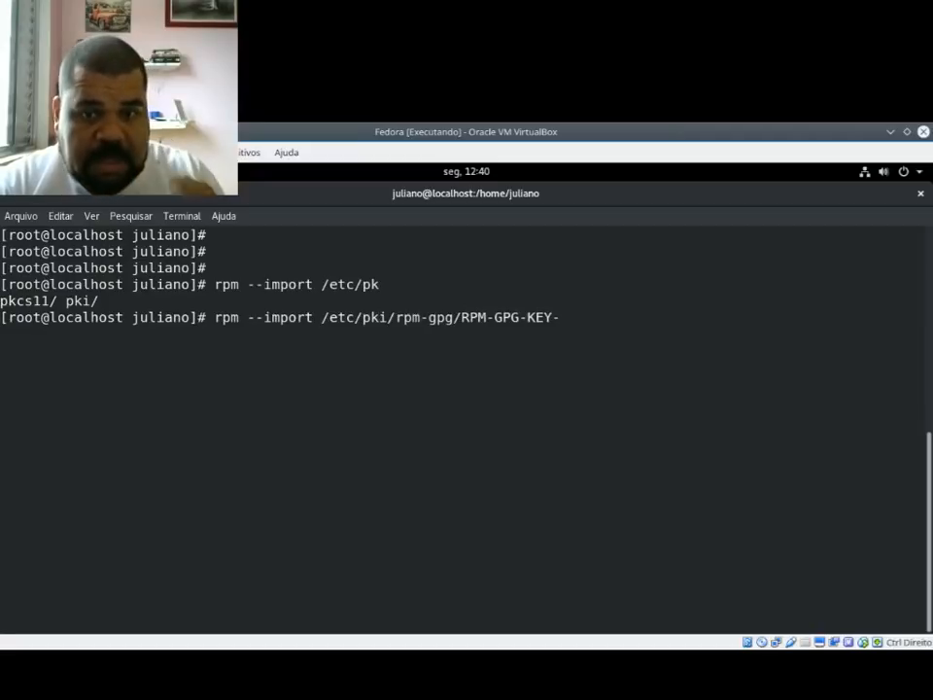
{"action": "type", "text": "rp"}
{"action": "key", "text": "Tab"}
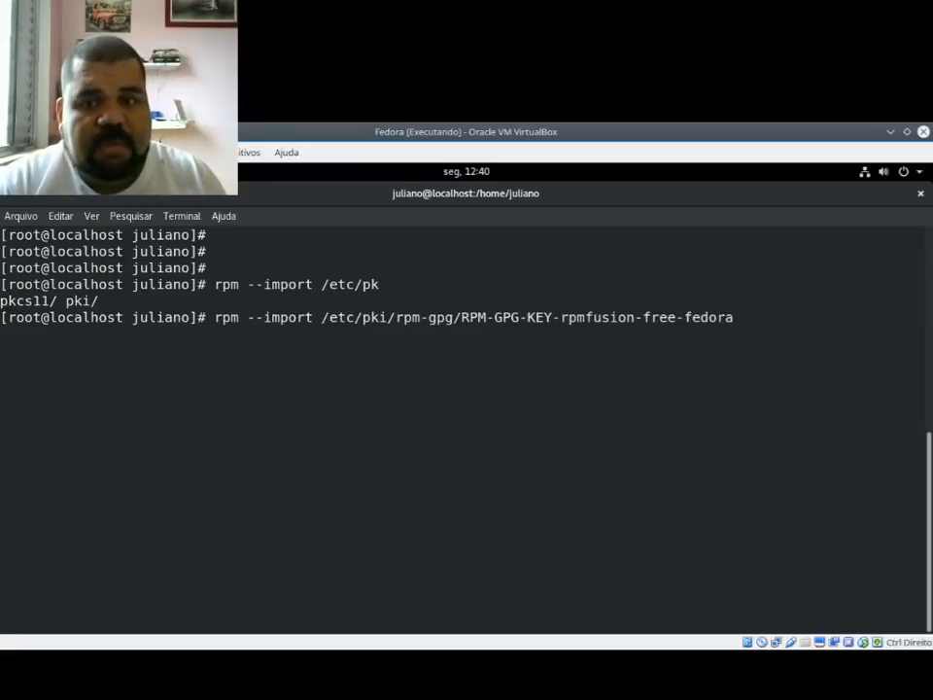
{"action": "type", "text": "-2"}
{"action": "key", "text": "Tab"}
{"action": "key", "text": "Tab"}
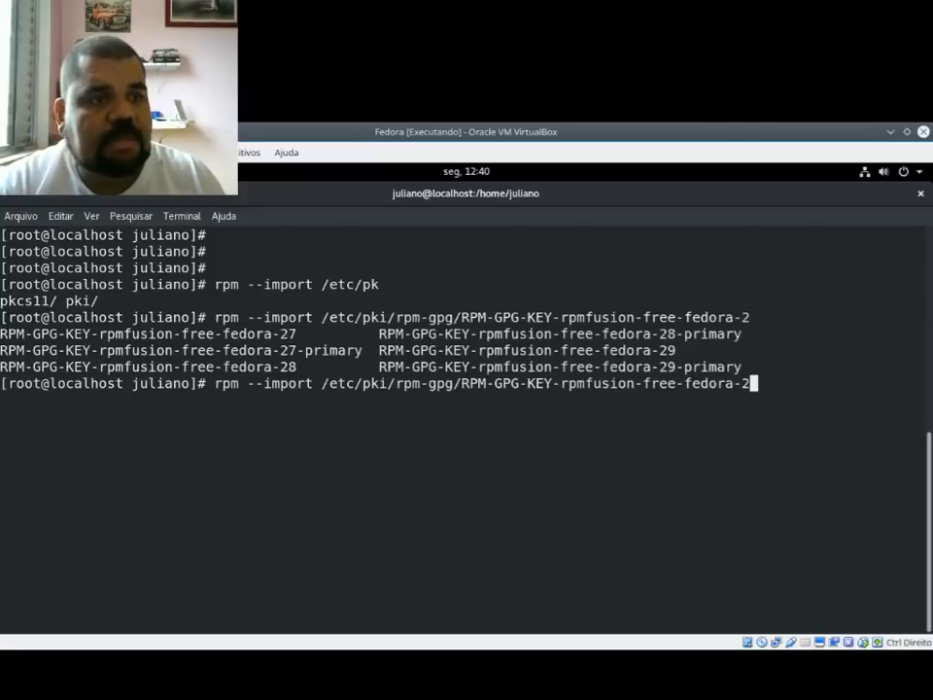
{"action": "type", "text": "7"}
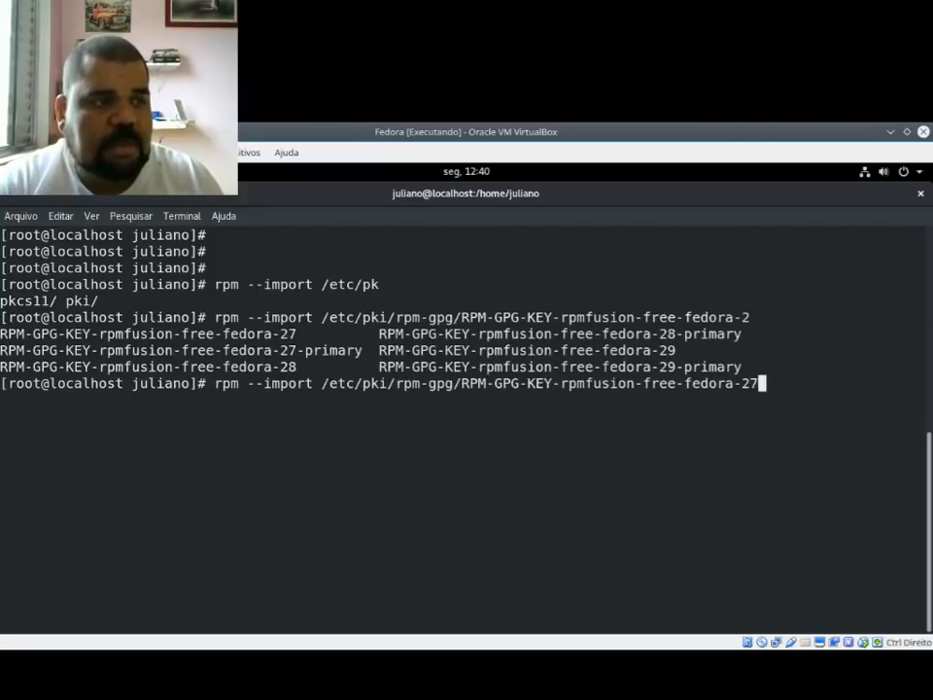
{"action": "key", "text": "Return"}
{"action": "type", "text": "clear"}
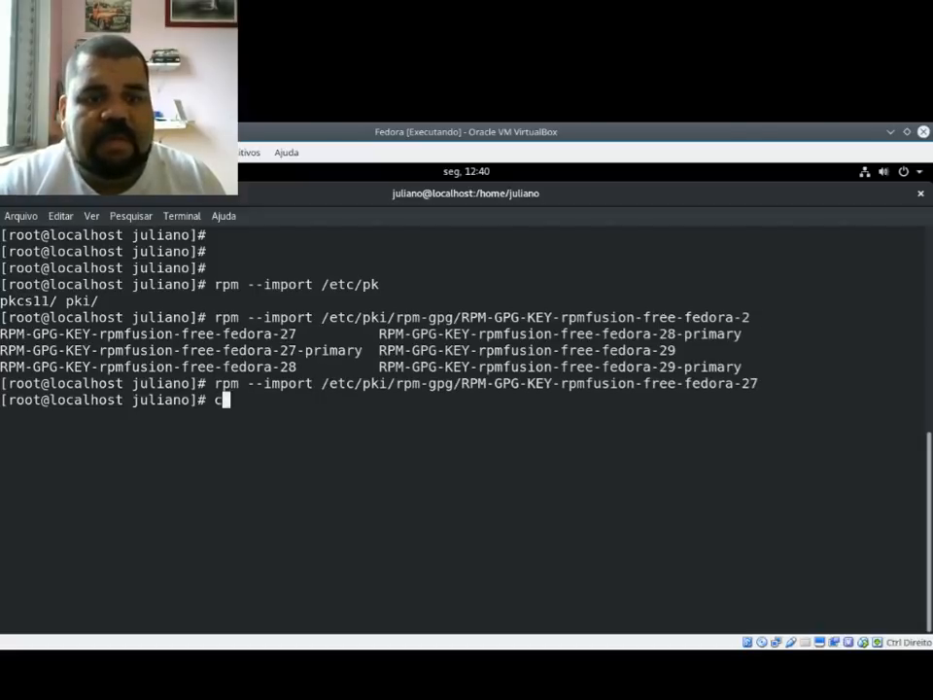
{"action": "key", "text": "Return"}
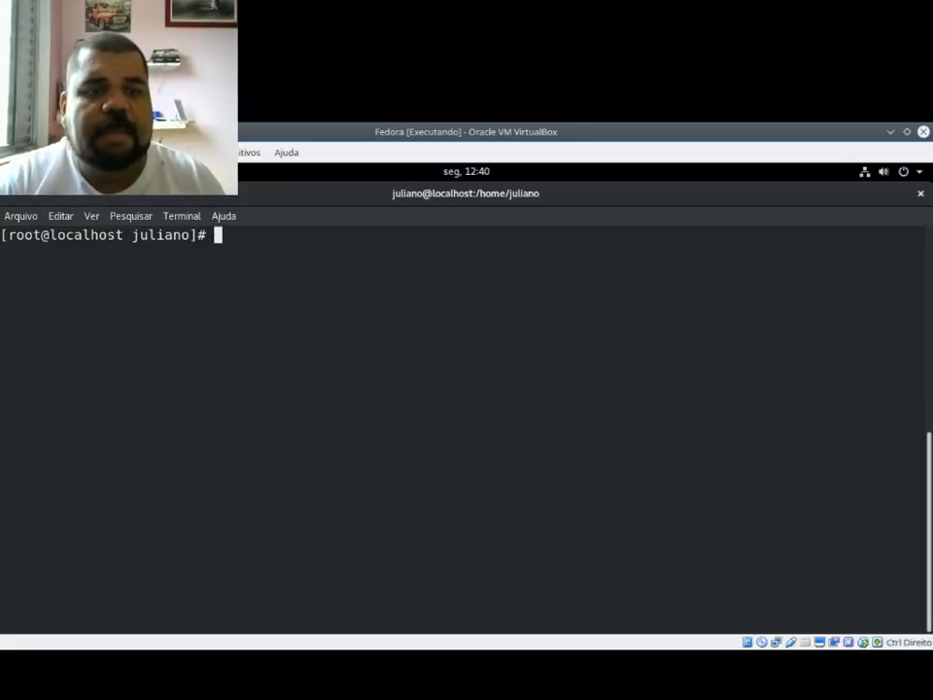
Step: Return to the virtual machine's terminal and rerun the earlier dnf install command with the package file changed to rpmfusion-nonfree-release-27.noarch.rpm
{"action": "key", "text": "alt+Tab"}
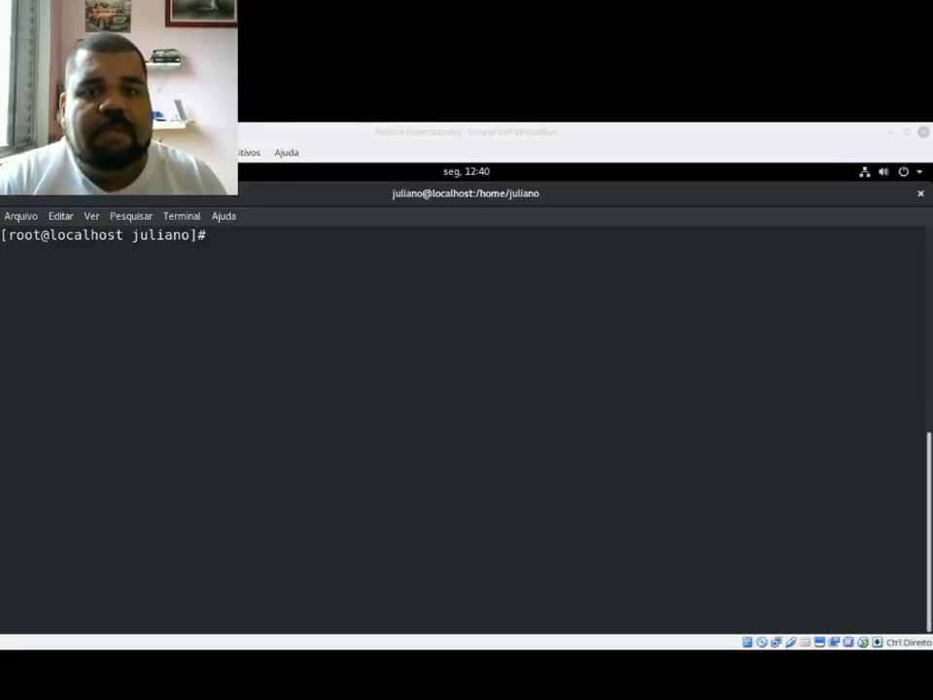
{"action": "left_click", "coordinate": [604, 454]}
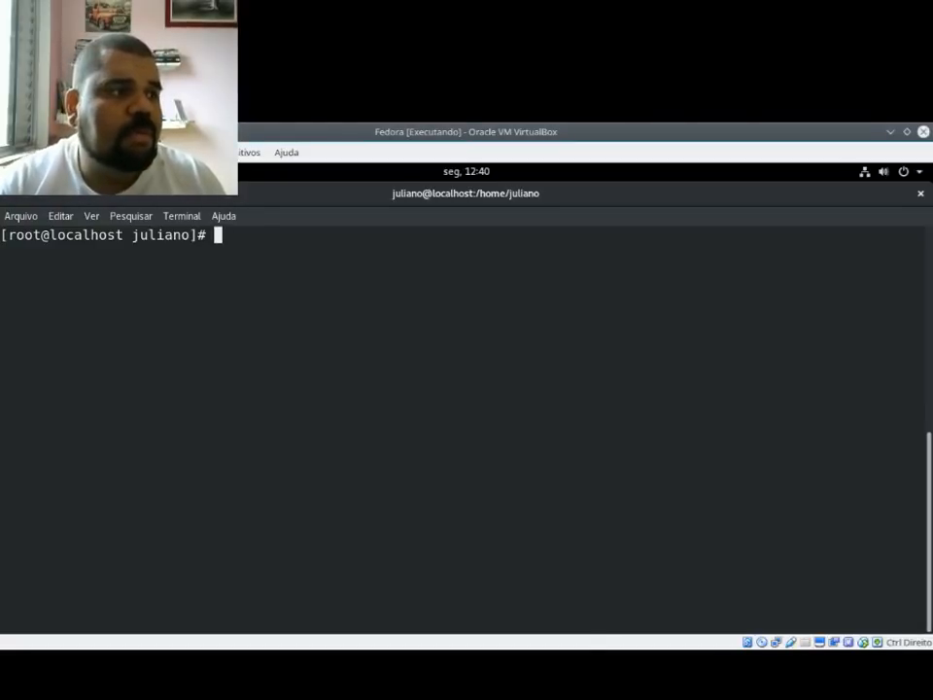
{"action": "type", "text": "rpm --import /etc/pki/rpm-gpg/RPM-GPG-KEY-rpmfusion-free-fedora-27"}
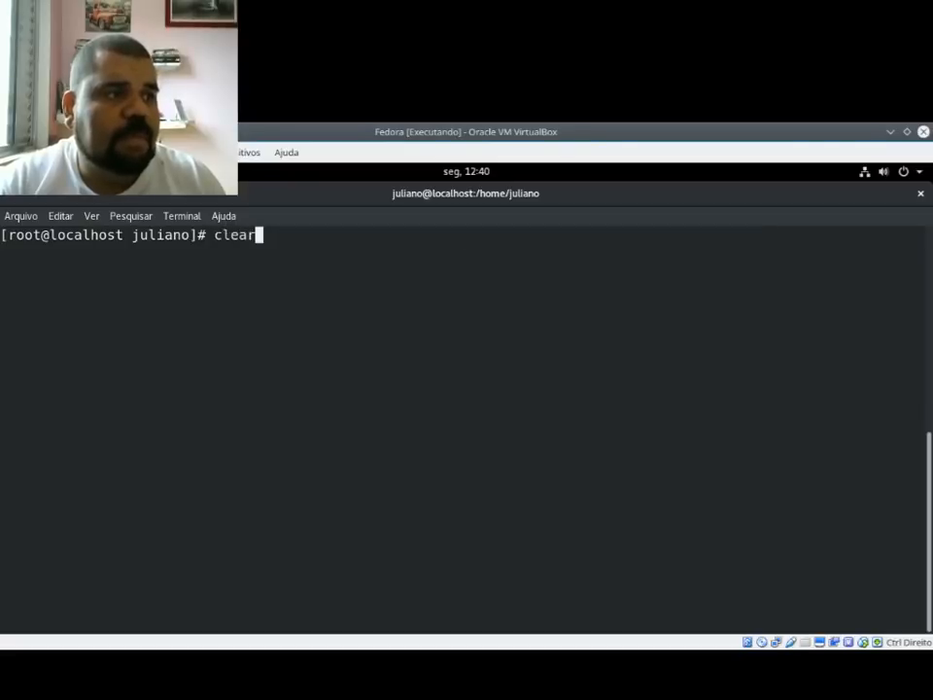
{"action": "key", "text": "Return"}
{"action": "type", "text": "dnf install http://download1.rpmfusion.org/free/fedora/rpmfusion-free-release-27.noarch.rpm"}
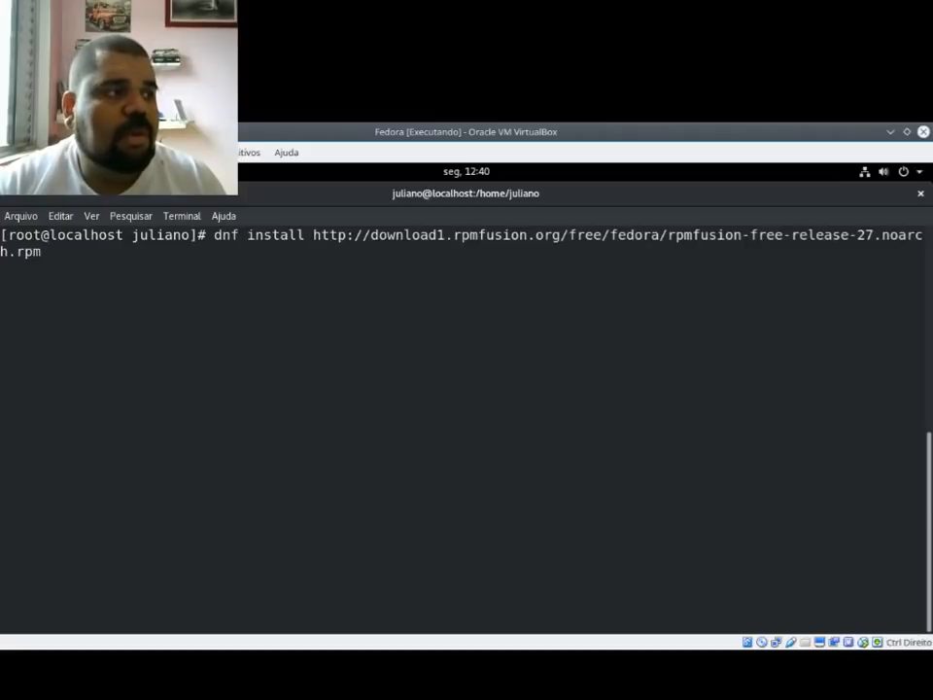
{"action": "key", "text": "Left"}
{"action": "key", "text": "Left"}
{"action": "key", "text": "Left"}
{"action": "key", "text": "Left"}
{"action": "key", "text": "Left"}
{"action": "key", "text": "Left"}
{"action": "key", "text": "Left"}
{"action": "key", "text": "Left"}
{"action": "key", "text": "Left"}
{"action": "key", "text": "Left"}
{"action": "key", "text": "Left"}
{"action": "key", "text": "Left"}
{"action": "key", "text": "Left"}
{"action": "key", "text": "Left"}
{"action": "key", "text": "Left"}
{"action": "key", "text": "Left"}
{"action": "key", "text": "Left"}
{"action": "key", "text": "Left"}
{"action": "key", "text": "Left"}
{"action": "key", "text": "Left"}
{"action": "key", "text": "Left"}
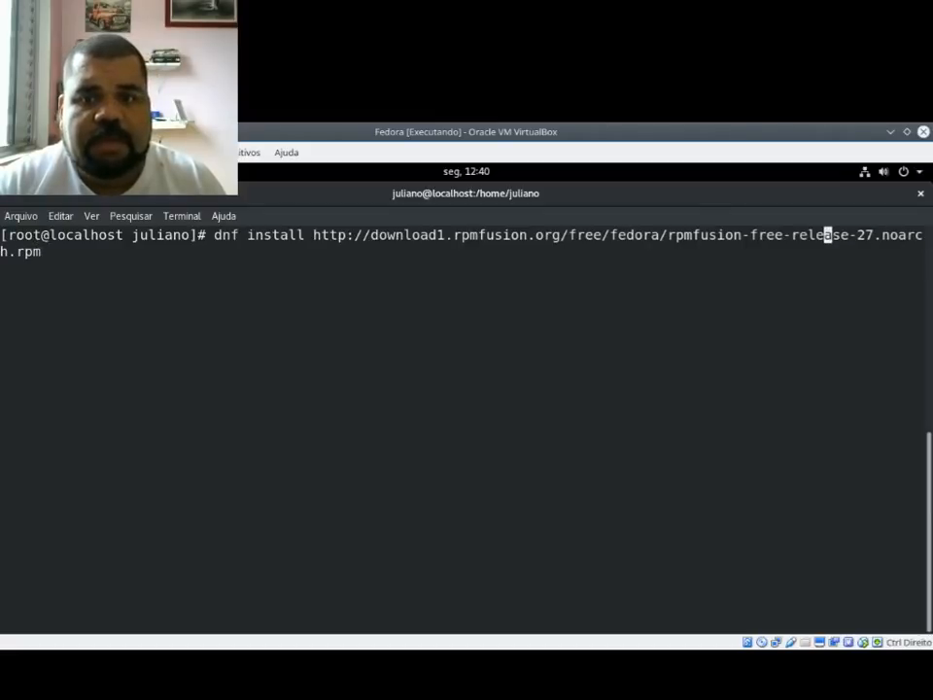
{"action": "key", "text": "Left"}
{"action": "key", "text": "Left"}
{"action": "key", "text": "Left"}
{"action": "key", "text": "Left"}
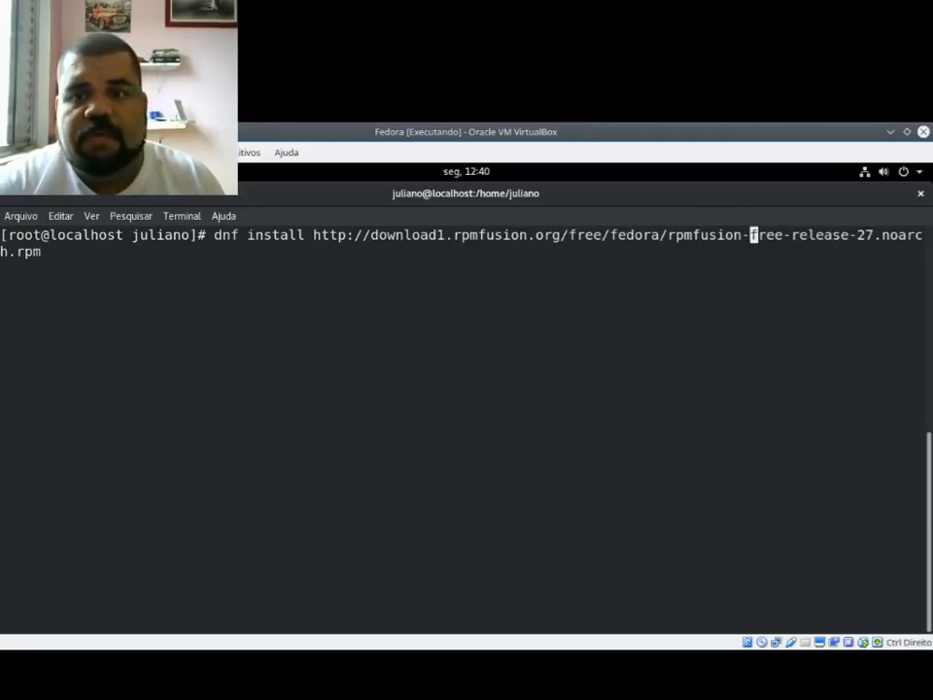
{"action": "type", "text": "non"}
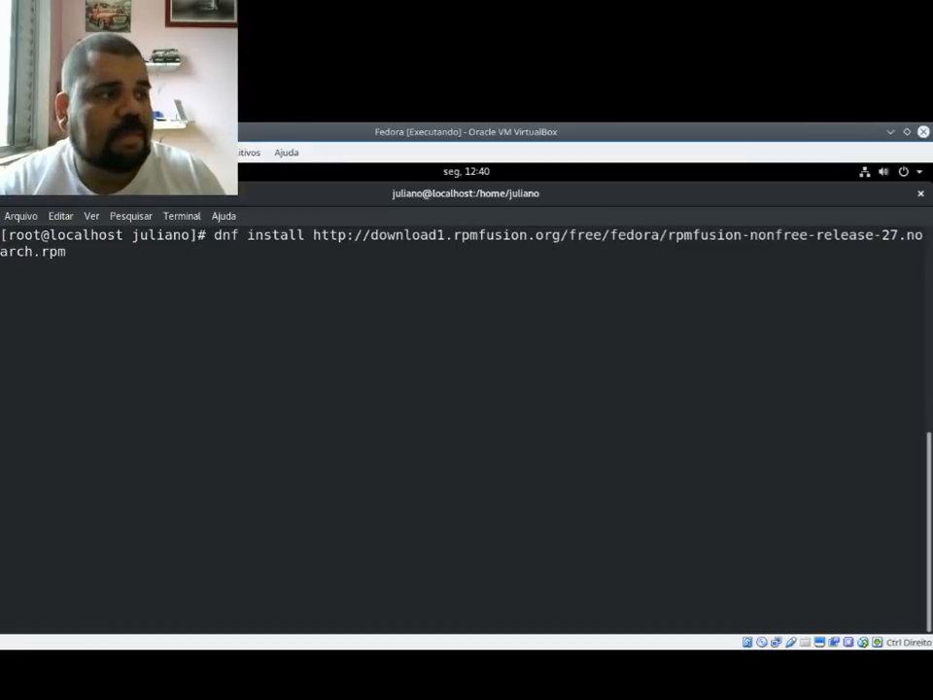
{"action": "key", "text": "Return"}
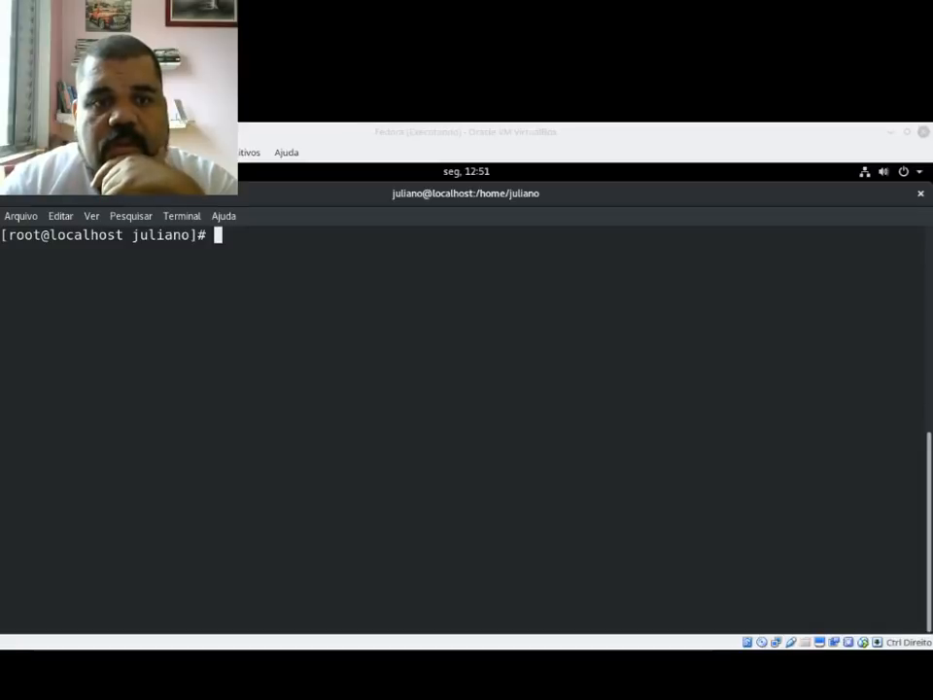
{"action": "type", "text": "clear"}
{"action": "key", "text": "Up"}
{"action": "key", "text": "Up"}
{"action": "key", "text": "Up"}
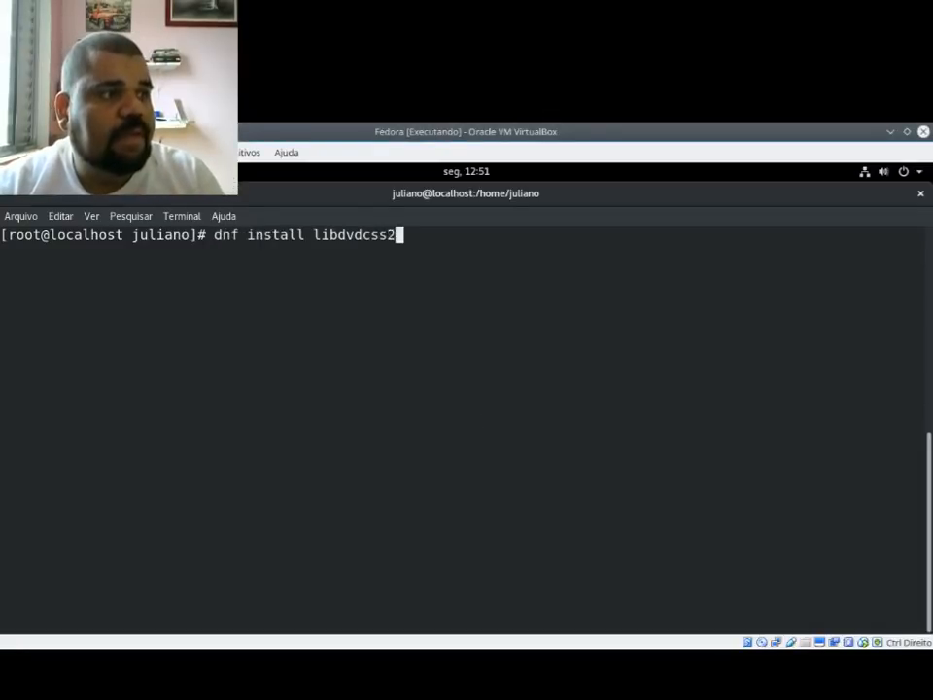
{"action": "key", "text": "Down"}
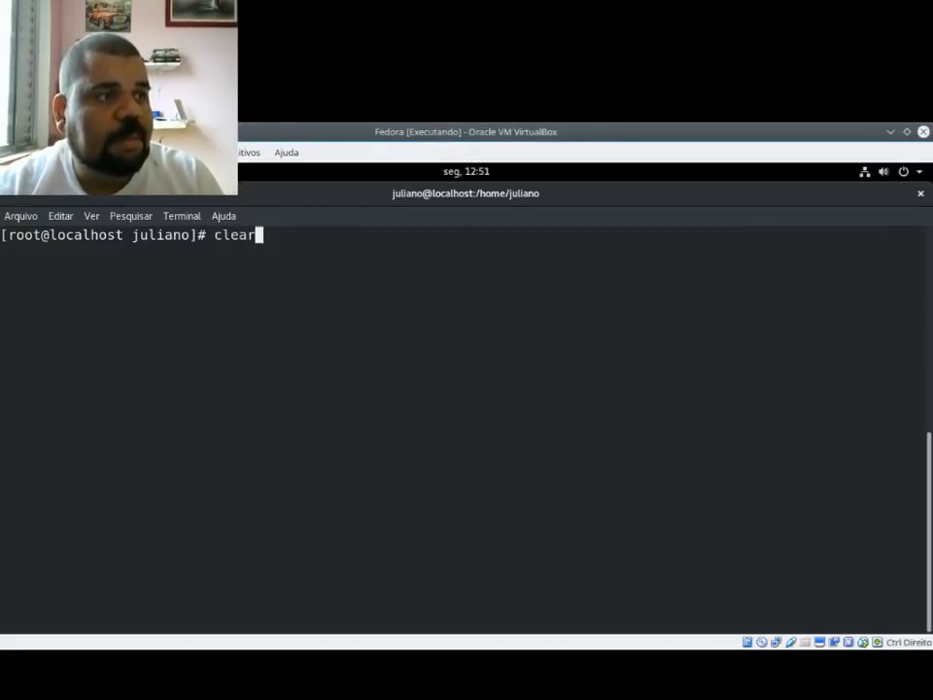
{"action": "key", "text": "Up"}
{"action": "key", "text": "Up"}
{"action": "key", "text": "Up"}
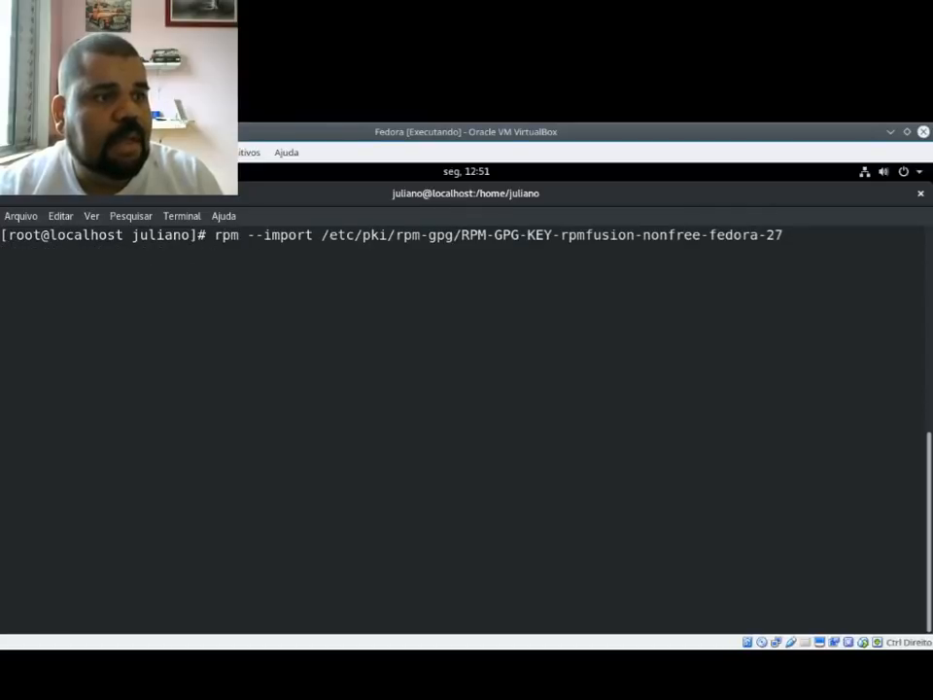
{"action": "key", "text": "Down"}
{"action": "key", "text": "Left"}
{"action": "key", "text": "Left"}
{"action": "key", "text": "Left"}
{"action": "key", "text": "Left"}
{"action": "key", "text": "Left"}
{"action": "key", "text": "Left"}
{"action": "key", "text": "Left"}
{"action": "key", "text": "Left"}
{"action": "key", "text": "Left"}
{"action": "key", "text": "Left"}
{"action": "key", "text": "Left"}
{"action": "key", "text": "Left"}
{"action": "key", "text": "Left"}
{"action": "key", "text": "Left"}
{"action": "key", "text": "Left"}
{"action": "key", "text": "Left"}
{"action": "key", "text": "Left"}
{"action": "key", "text": "Left"}
{"action": "key", "text": "Left"}
{"action": "key", "text": "Left"}
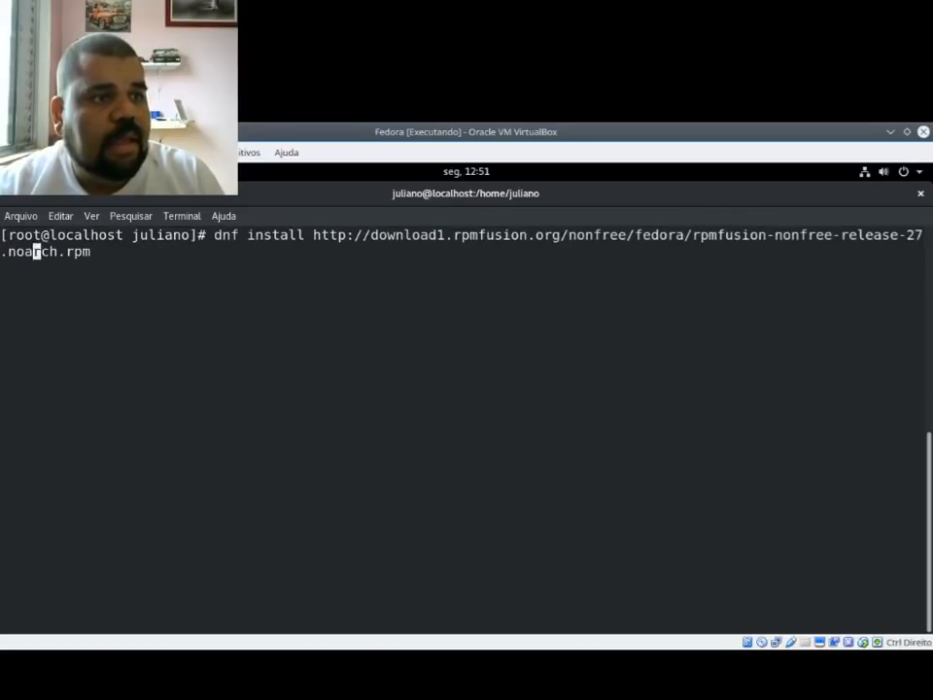
{"action": "key", "text": "Left"}
{"action": "key", "text": "Left"}
{"action": "key", "text": "Left"}
{"action": "key", "text": "Left"}
{"action": "key", "text": "Left"}
{"action": "key", "text": "Left"}
{"action": "key", "text": "Left"}
{"action": "key", "text": "Left"}
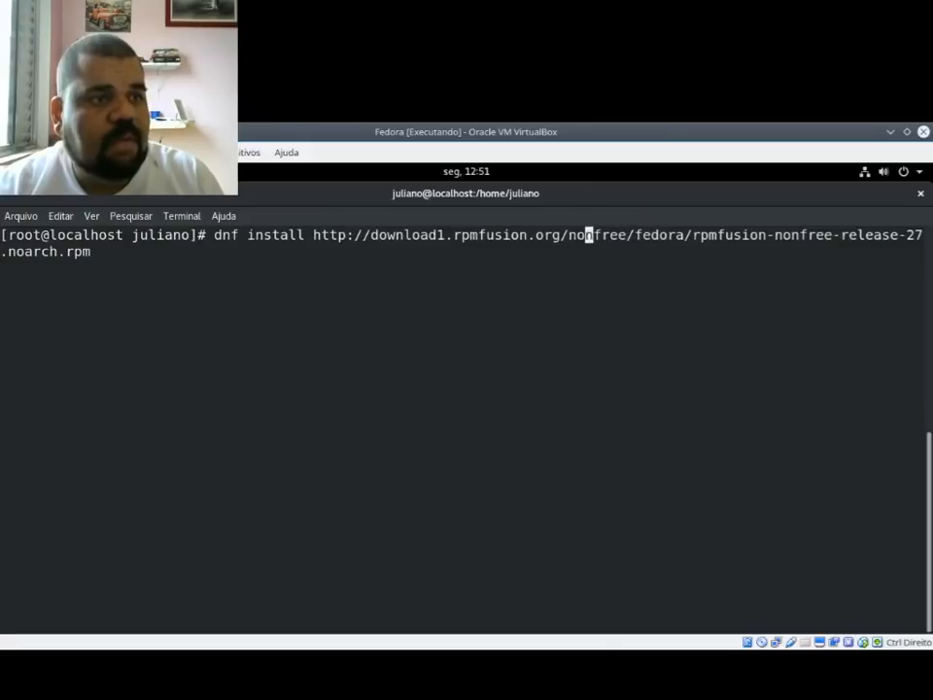
{"action": "key", "text": "Right"}
{"action": "key", "text": "Right"}
{"action": "key", "text": "Right"}
{"action": "key", "text": "Right"}
{"action": "key", "text": "Right"}
{"action": "key", "text": "Right"}
{"action": "key", "text": "Right"}
{"action": "key", "text": "Right"}
{"action": "key", "text": "Right"}
{"action": "key", "text": "Right"}
{"action": "key", "text": "Right"}
{"action": "key", "text": "Right"}
{"action": "key", "text": "Right"}
{"action": "key", "text": "Right"}
{"action": "key", "text": "Right"}
{"action": "key", "text": "Right"}
{"action": "key", "text": "Right"}
{"action": "key", "text": "Right"}
{"action": "key", "text": "Right"}
{"action": "key", "text": "Right"}
{"action": "key", "text": "Right"}
{"action": "key", "text": "Right"}
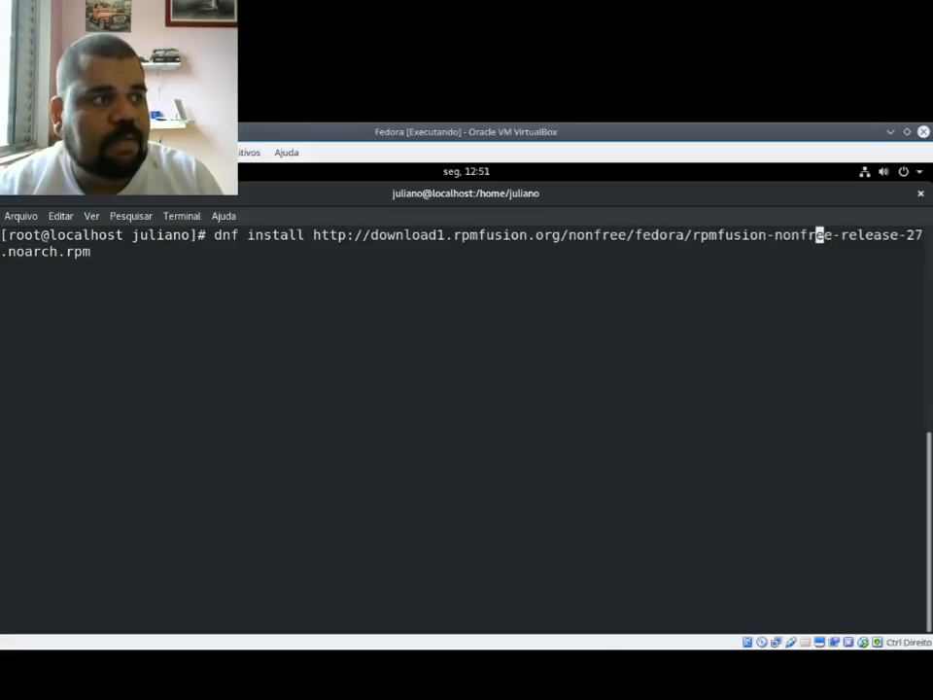
{"action": "key", "text": "Return"}
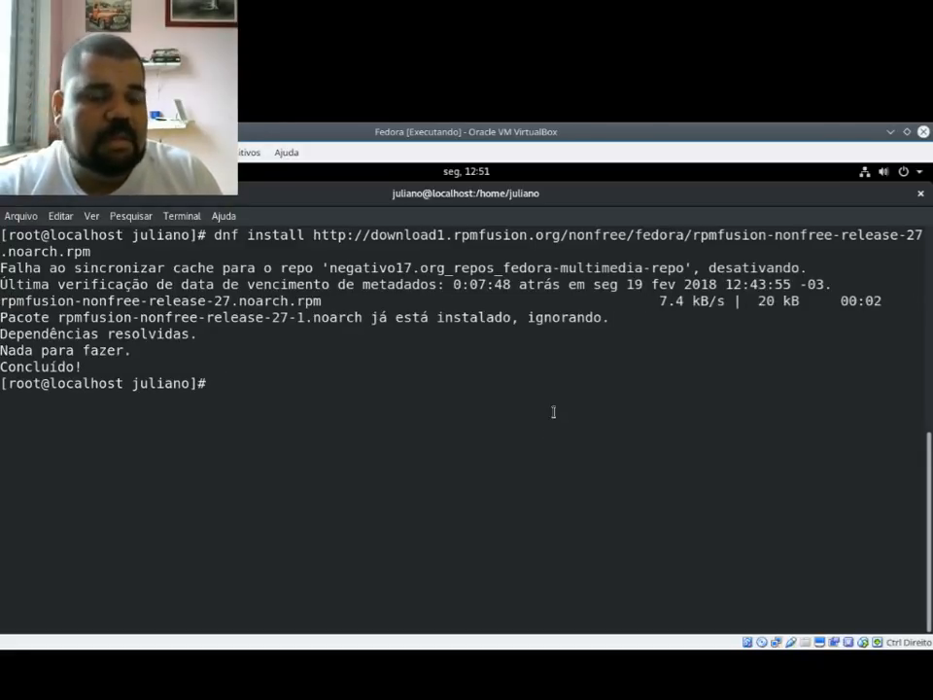
Step: Import the key file /etc/pki/rpm-gpg/RPM-GPG-KEY-rpmfusion-nonfree-fedora-27 with rpm --import
{"action": "type", "text": "rpm --import "}
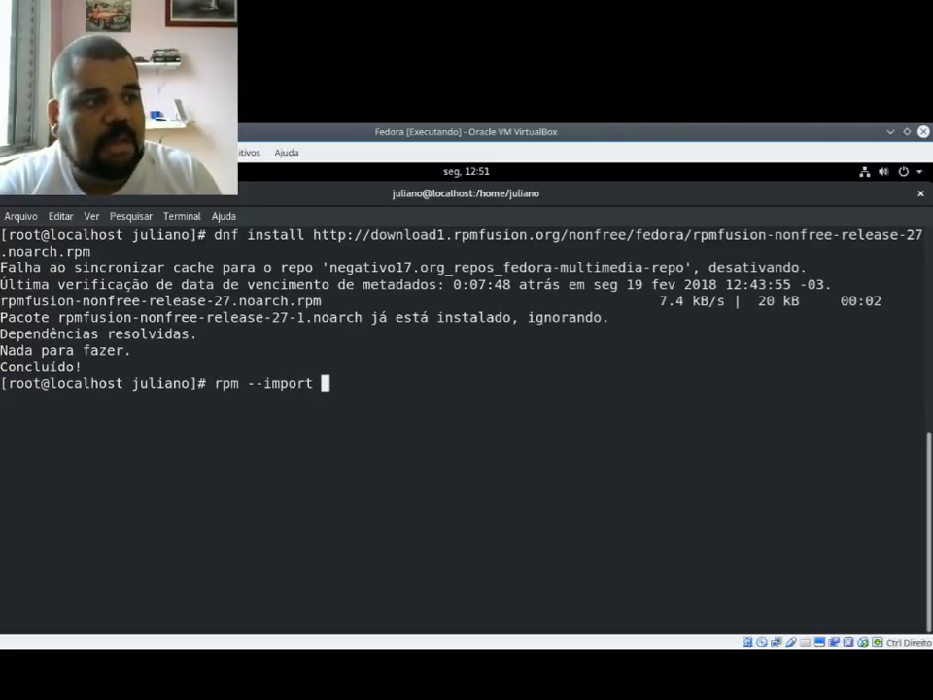
{"action": "type", "text": "/etc/pk"}
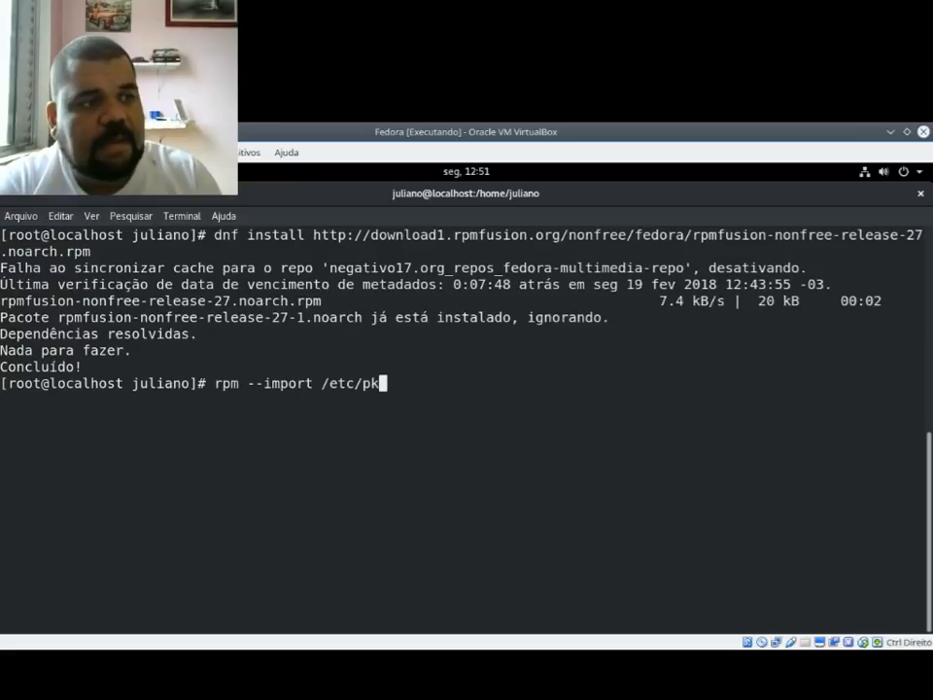
{"action": "key", "text": "Tab"}
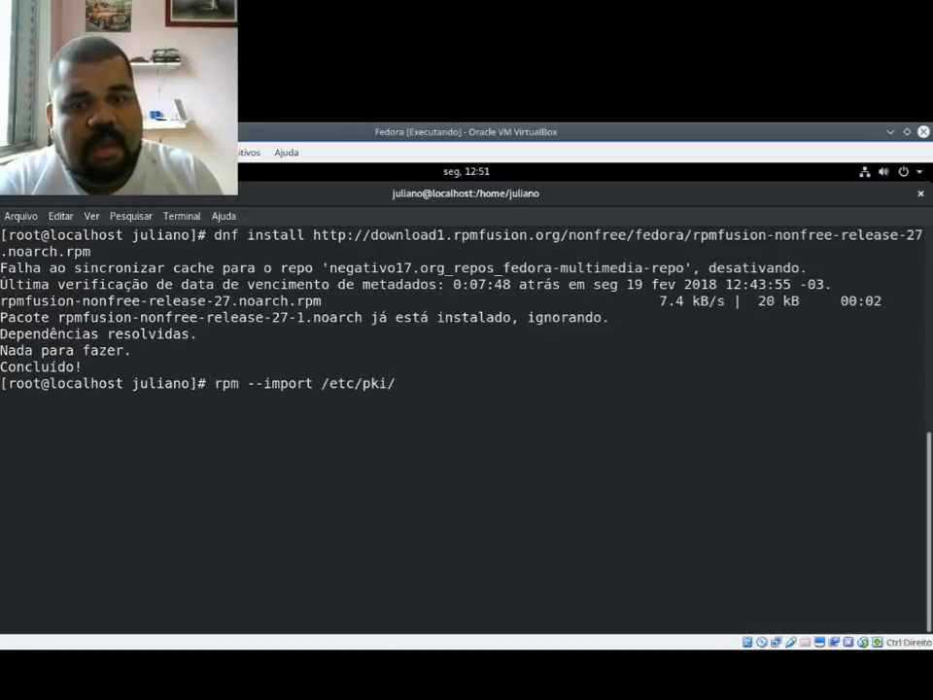
{"action": "type", "text": "rp"}
{"action": "key", "text": "Tab"}
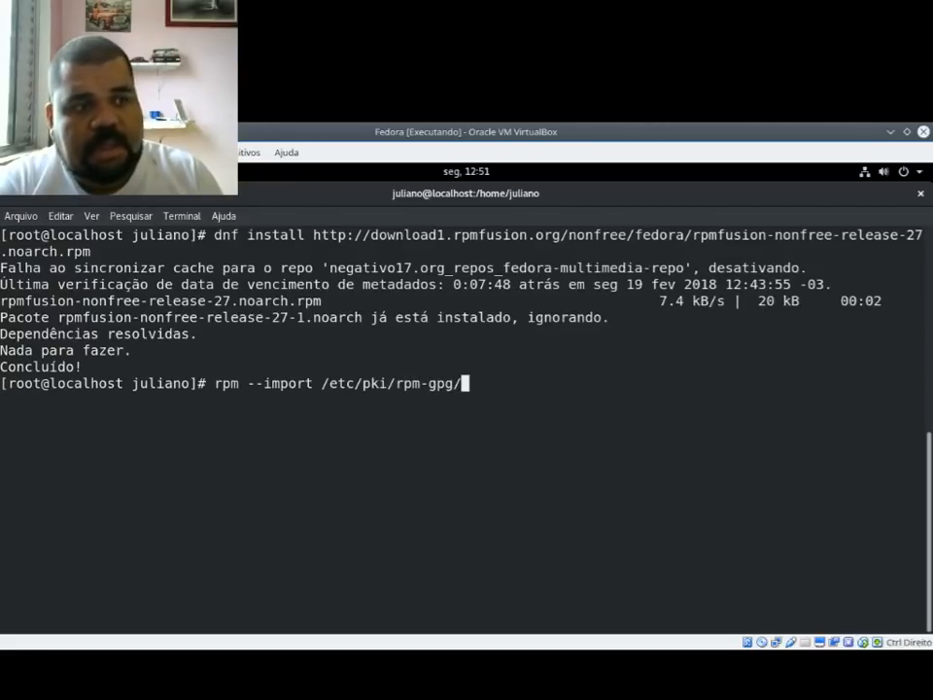
{"action": "type", "text": "RP"}
{"action": "key", "text": "Tab"}
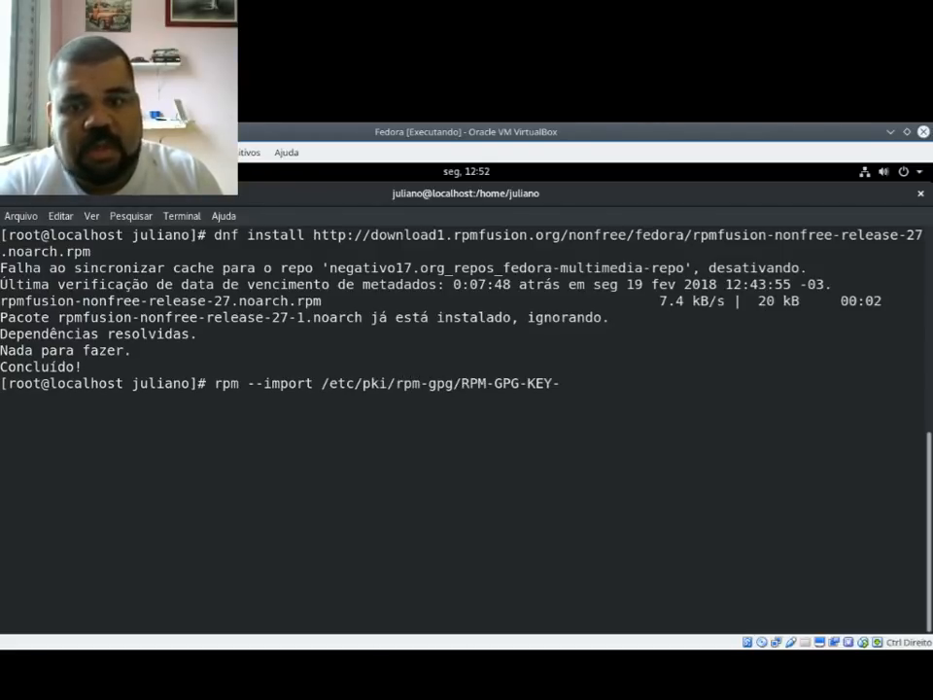
{"action": "type", "text": "rp"}
{"action": "key", "text": "Tab"}
{"action": "type", "text": "non"}
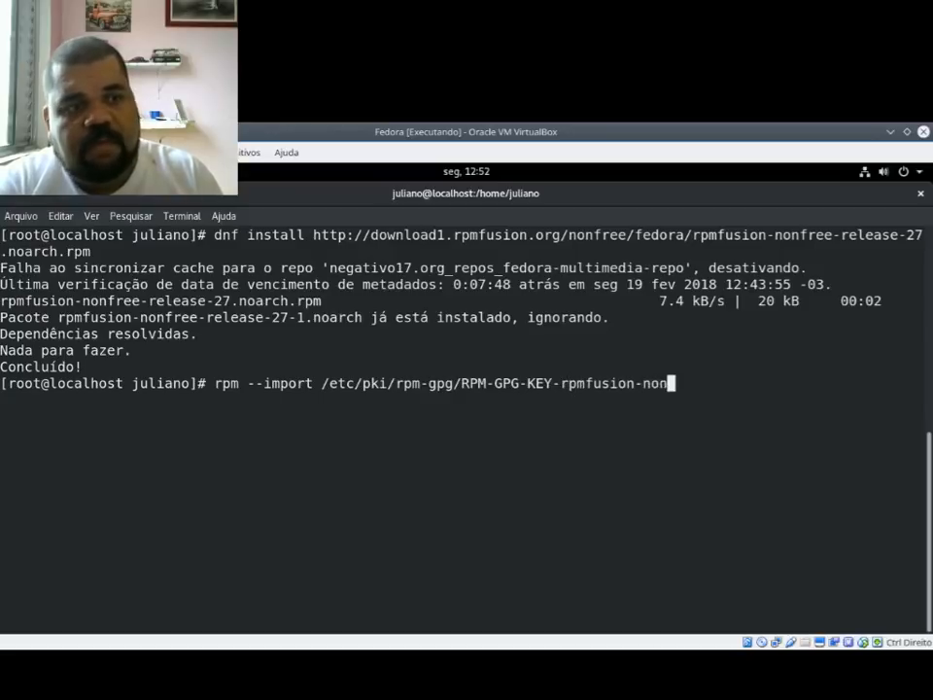
{"action": "key", "text": "Tab"}
{"action": "type", "text": "-2"}
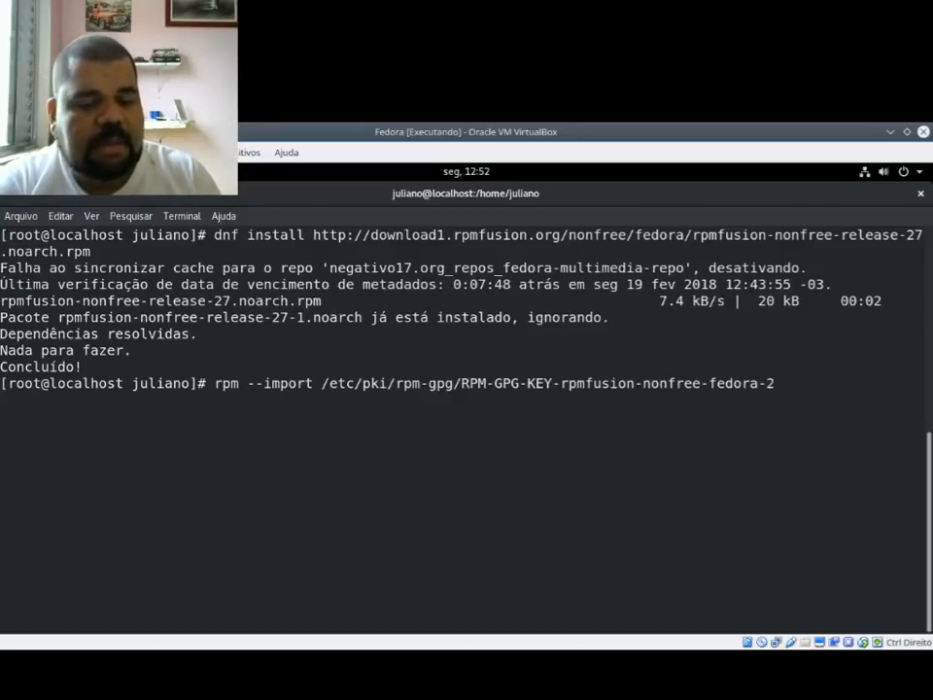
{"action": "type", "text": "7"}
{"action": "key", "text": "Return"}
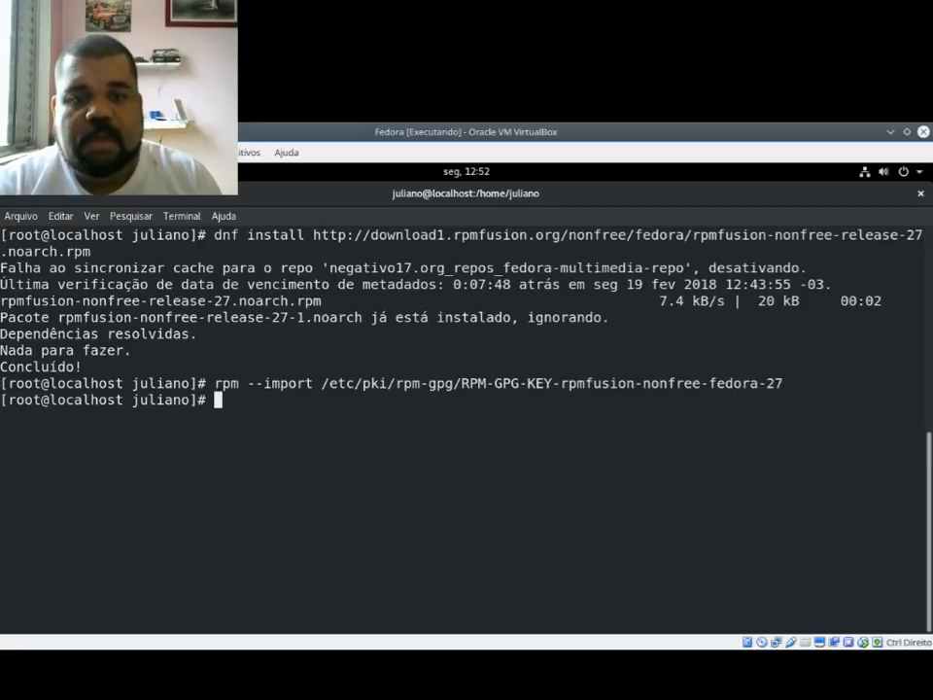
Step: Clear the terminal screen and add one blank prompt line
{"action": "key", "text": "alt+Tab"}
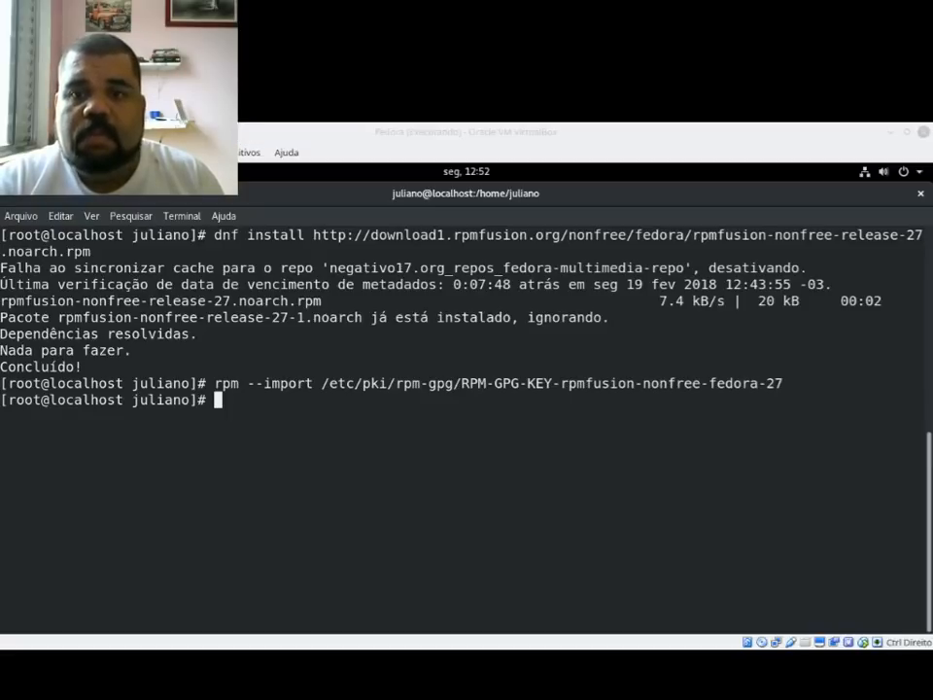
{"action": "key", "text": "alt+Tab"}
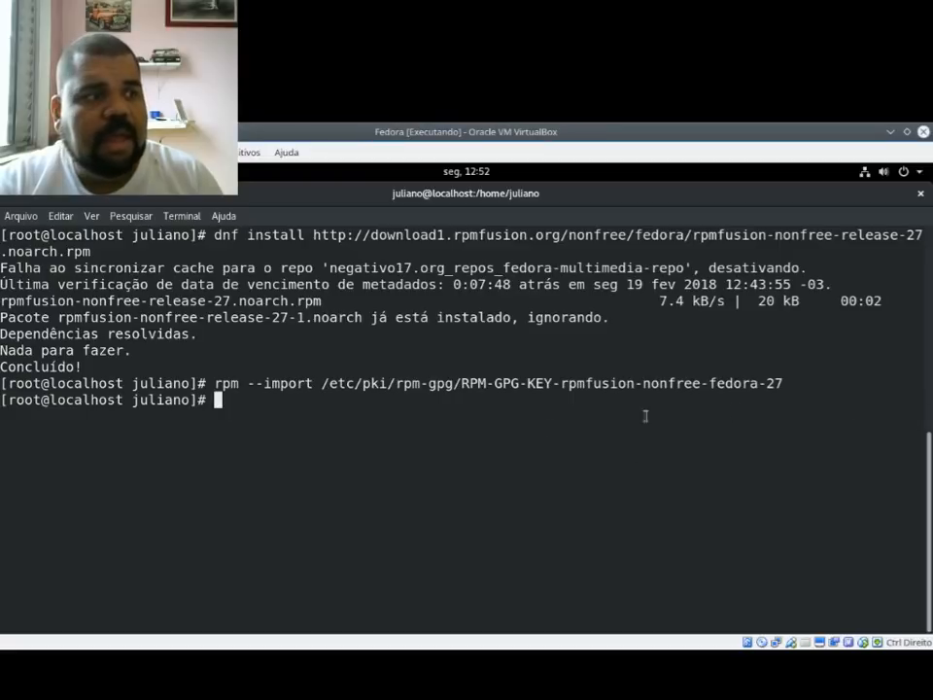
{"action": "type", "text": "clear"}
{"action": "key", "text": "Return"}
{"action": "key", "text": "Return"}
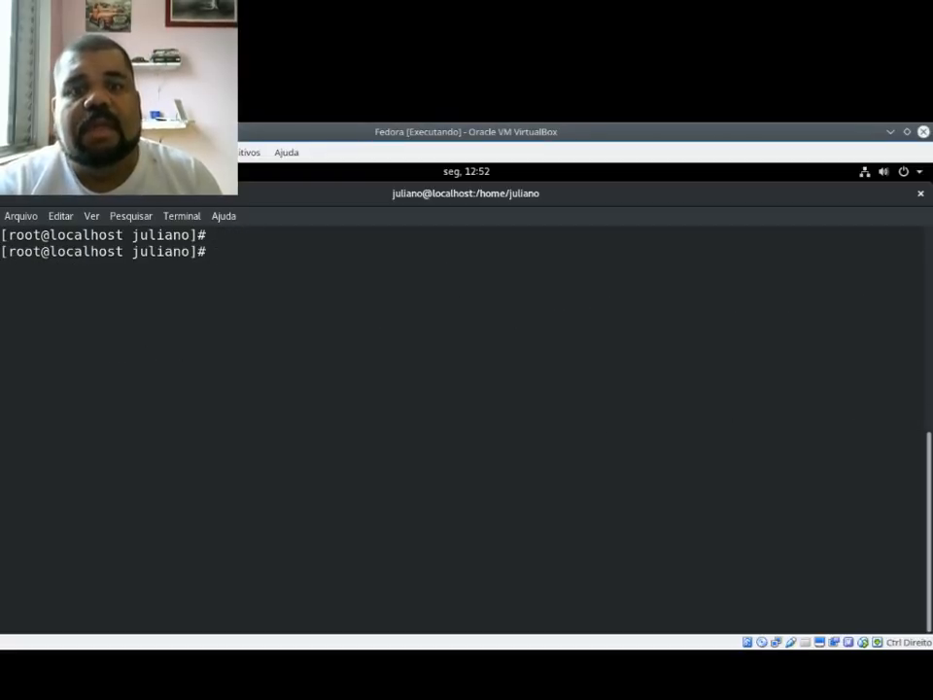
Step: Start a codec command in the virtual machine's terminal reading dnf ffmpeg flac gestreamer-plugins-good, without running it
{"action": "key", "text": "alt+Tab"}
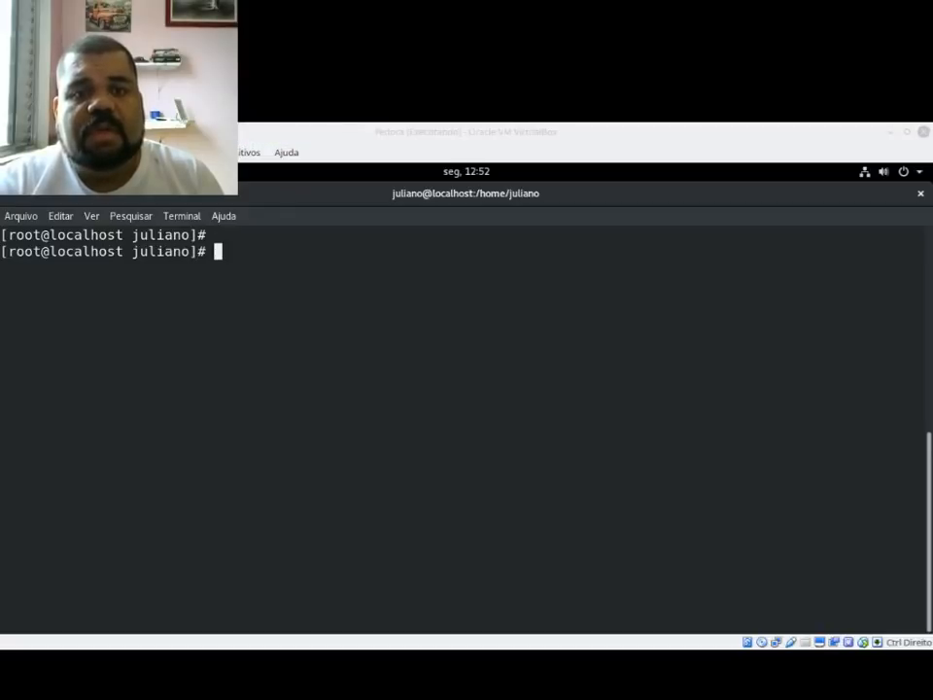
{"action": "left_click", "coordinate": [559, 404]}
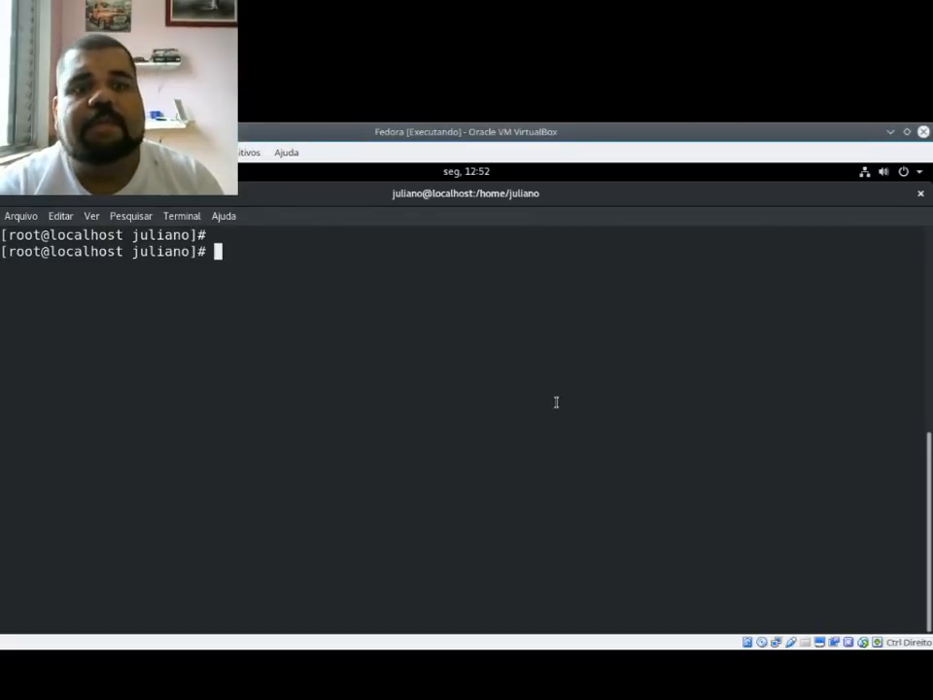
{"action": "type", "text": "dnf"}
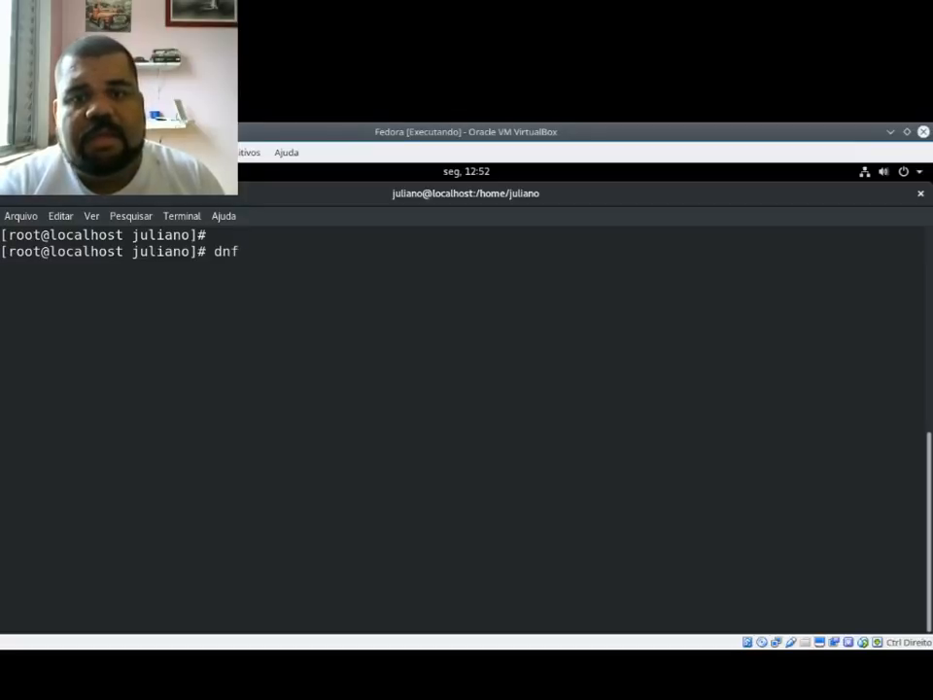
{"action": "type", "text": " ffmpeg "}
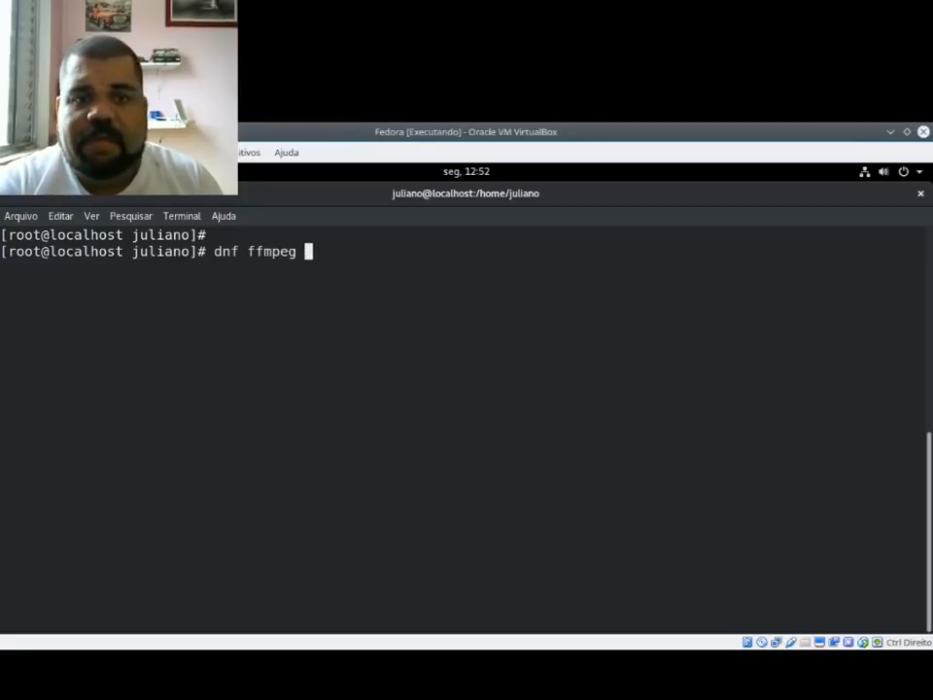
{"action": "type", "text": "fla"}
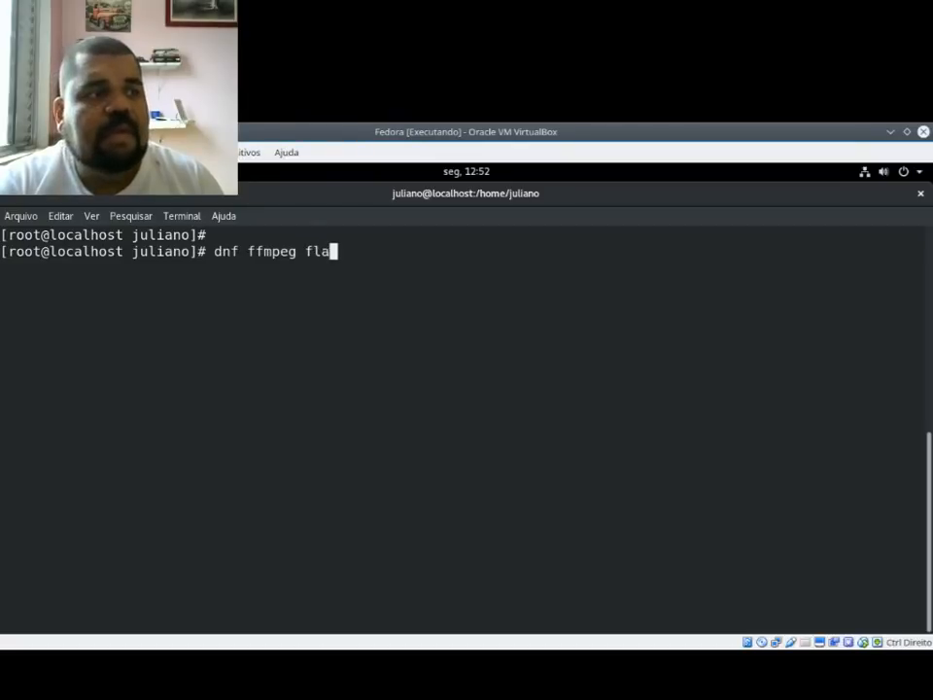
{"action": "type", "text": "c gestreamer"}
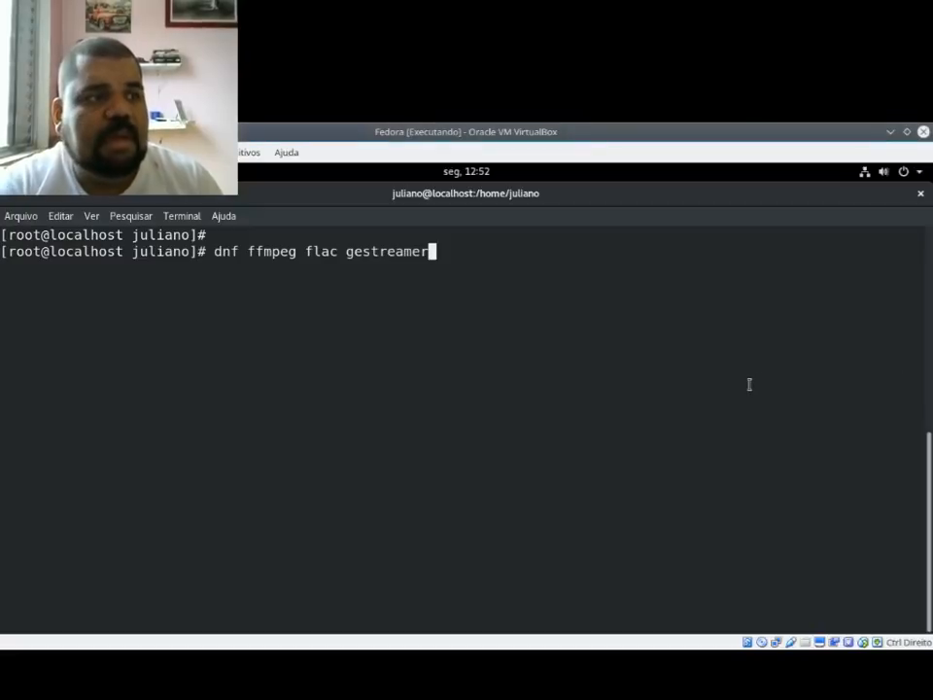
{"action": "type", "text": "-pl"}
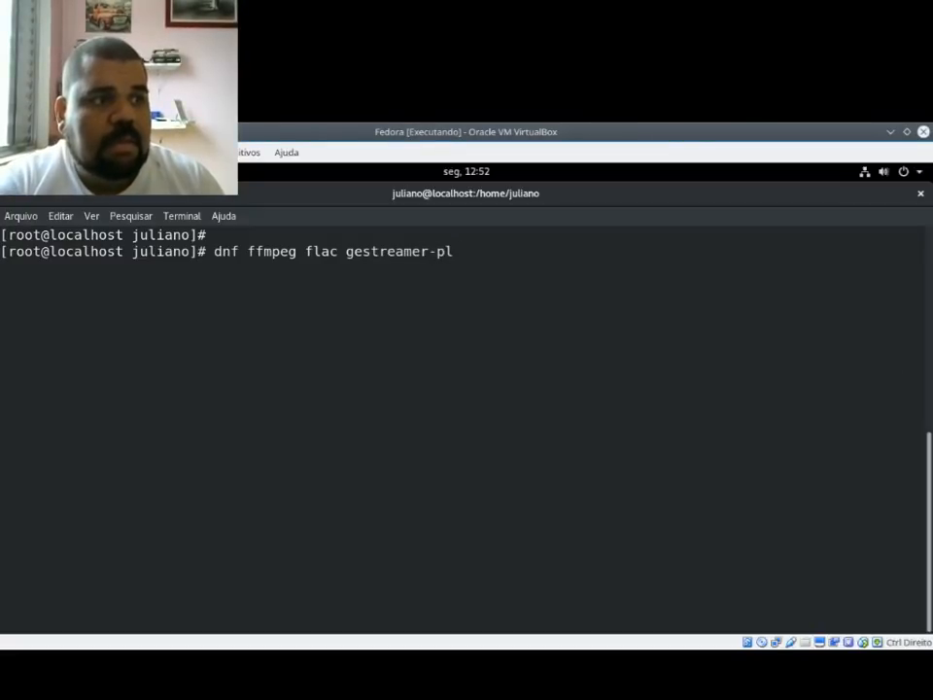
{"action": "type", "text": "ugins=f"}
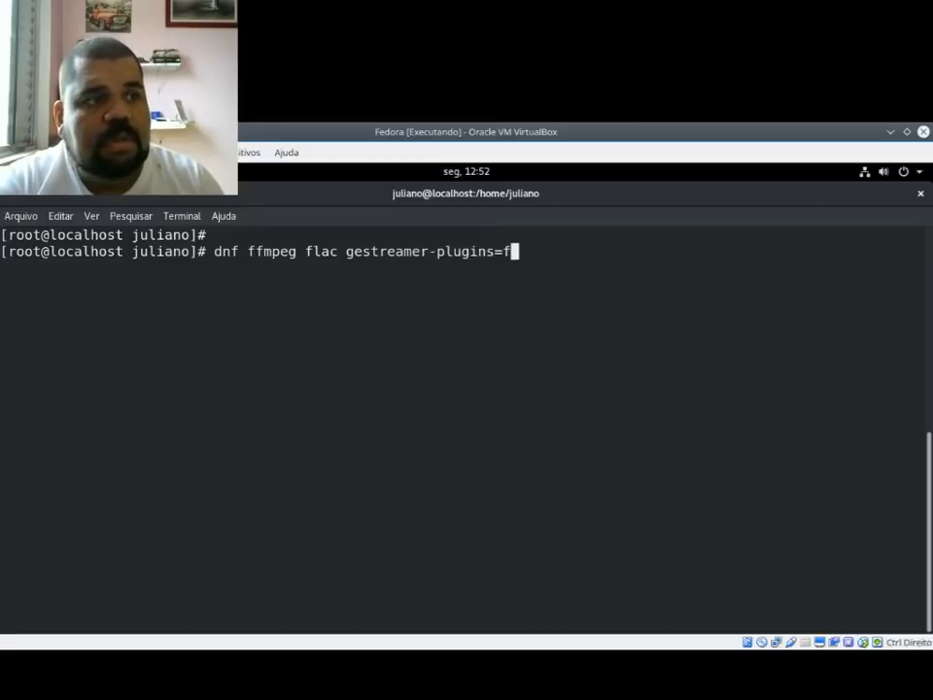
{"action": "key", "text": "BackSpace"}
{"action": "key", "text": "BackSpace"}
{"action": "type", "text": "-googl"}
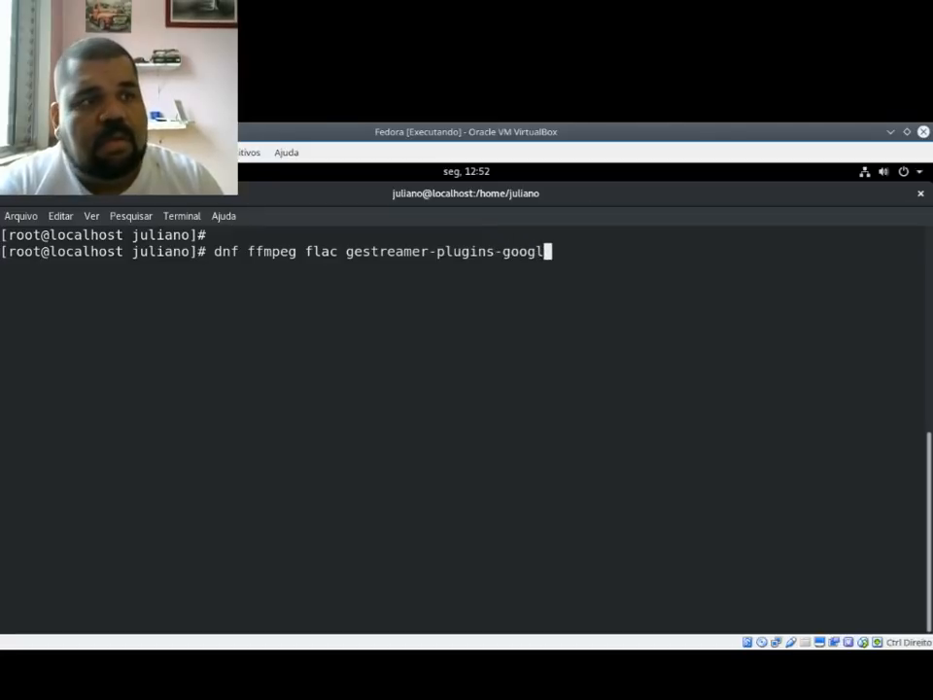
{"action": "key", "text": "BackSpace"}
{"action": "key", "text": "BackSpace"}
{"action": "type", "text": "d "}
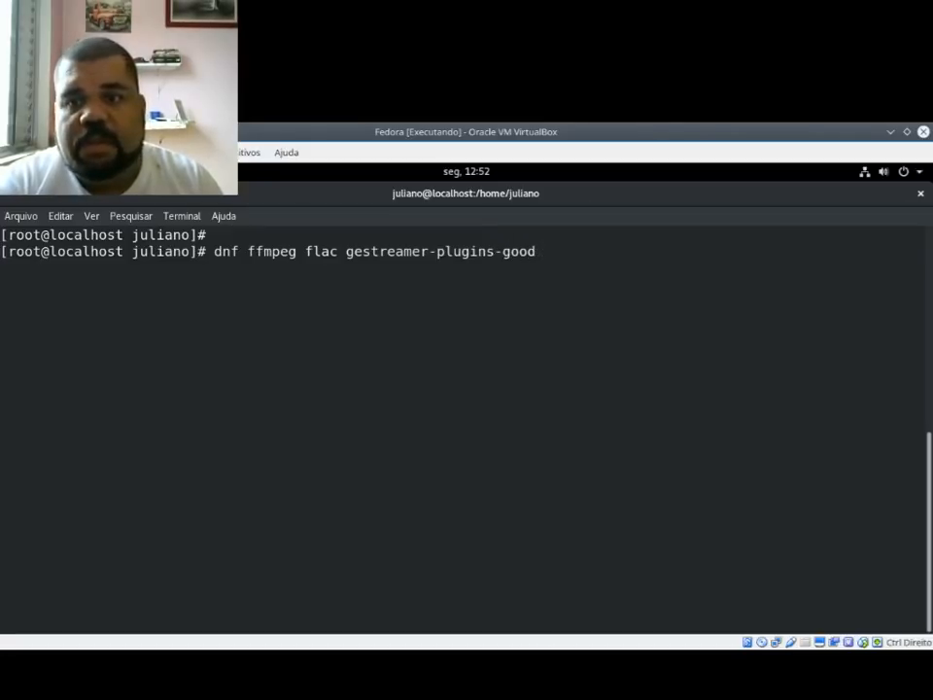
{"action": "type", "text": "gestr"}
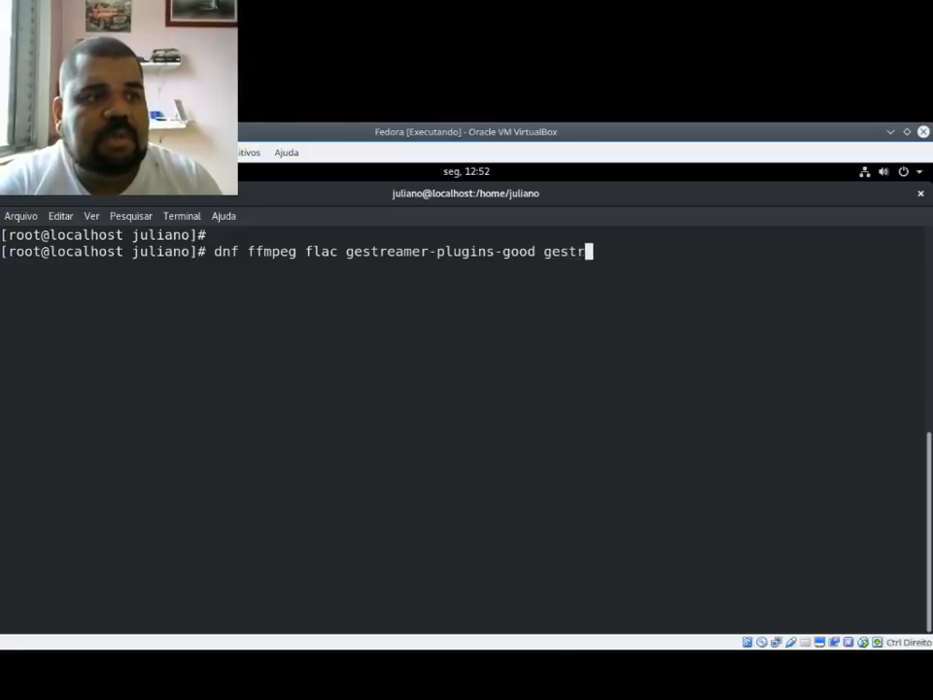
Step: Extend the unfinished dnf codec command with a second GStreamer entry reading gstreamer-plugins
{"action": "key", "text": "BackSpace"}
{"action": "key", "text": "BackSpace"}
{"action": "key", "text": "BackSpace"}
{"action": "key", "text": "BackSpace"}
{"action": "type", "text": "styr"}
{"action": "key", "text": "BackSpace"}
{"action": "key", "text": "BackSpace"}
{"action": "type", "text": "r"}
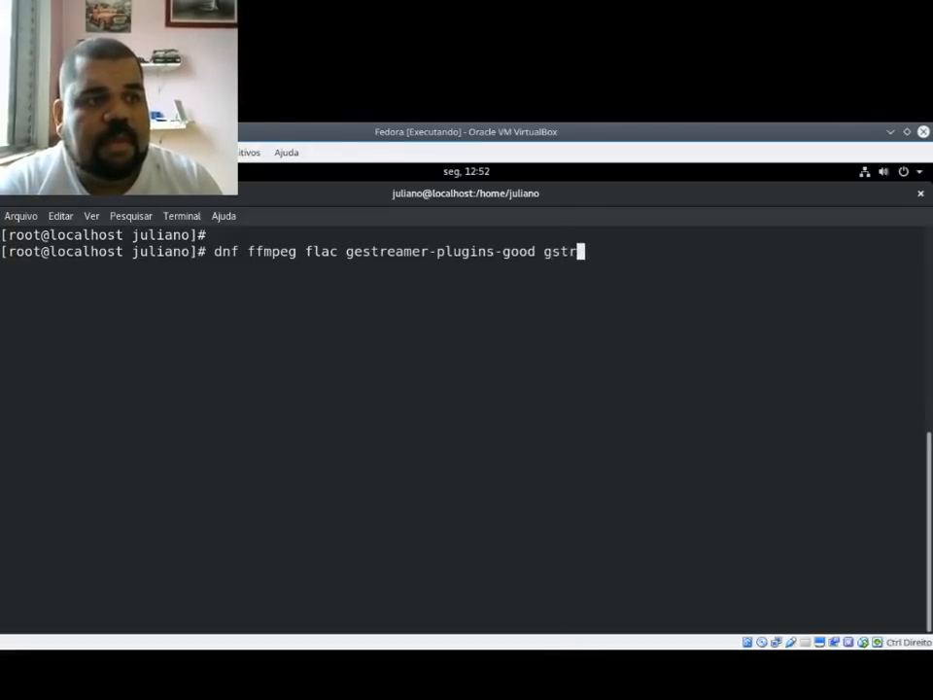
{"action": "type", "text": "eamer-"}
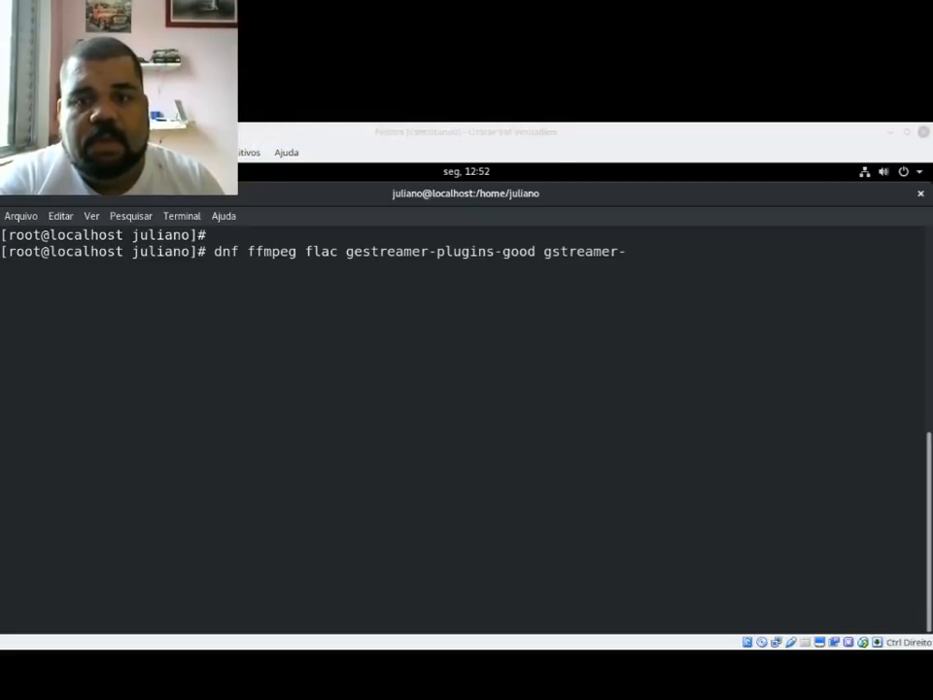
{"action": "left_click", "coordinate": [671, 394]}
{"action": "type", "text": "pug"}
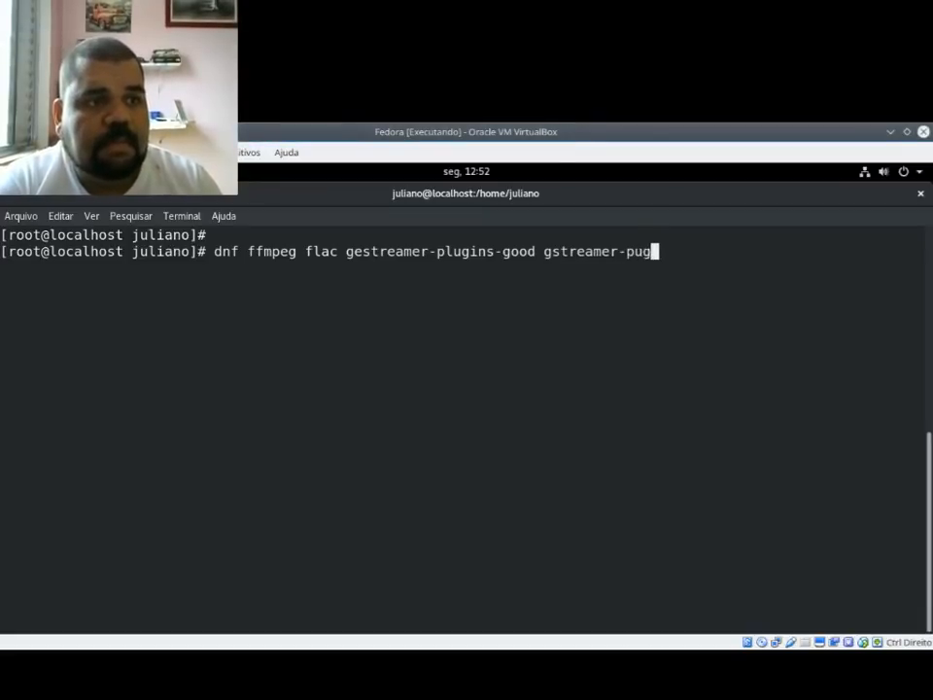
{"action": "key", "text": "BackSpace"}
{"action": "key", "text": "BackSpace"}
{"action": "type", "text": "luig"}
{"action": "key", "text": "BackSpace"}
{"action": "key", "text": "BackSpace"}
{"action": "type", "text": "guin"}
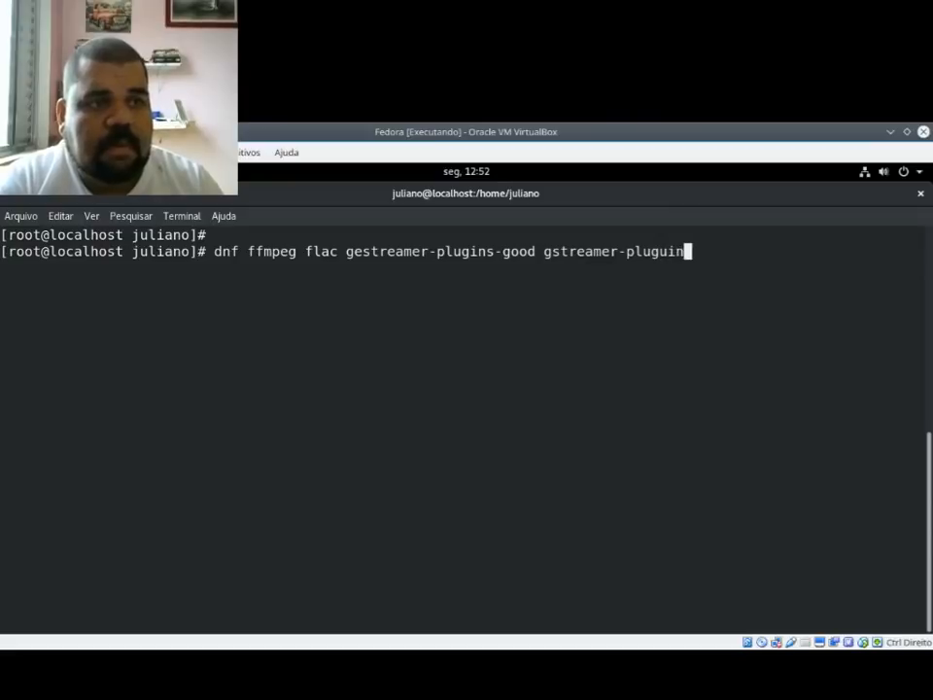
{"action": "key", "text": "BackSpace"}
{"action": "key", "text": "BackSpace"}
{"action": "key", "text": "BackSpace"}
{"action": "type", "text": "ins"}
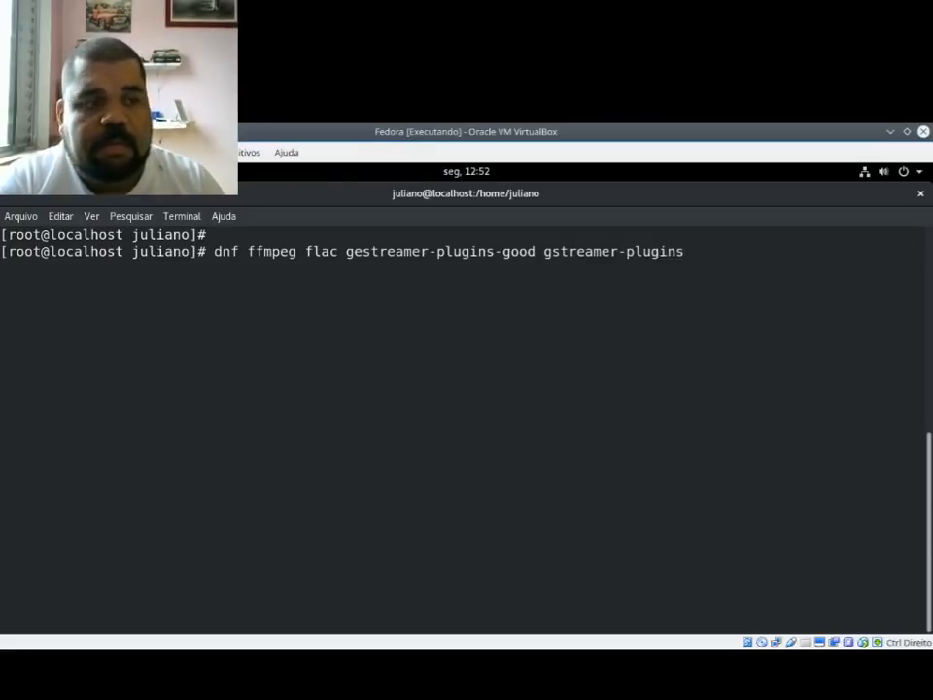
Step: Complete the last package name as gstreamer-plugins-bad-nonfree and run the codec command
{"action": "key", "text": "alt+Tab"}
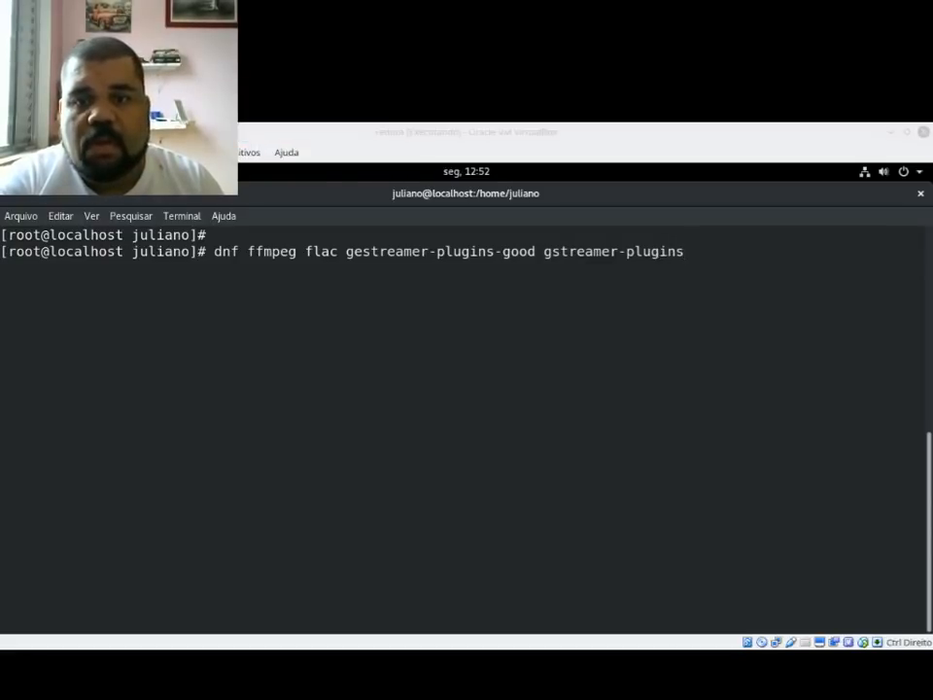
{"action": "left_click", "coordinate": [676, 420]}
{"action": "type", "text": "-vba"}
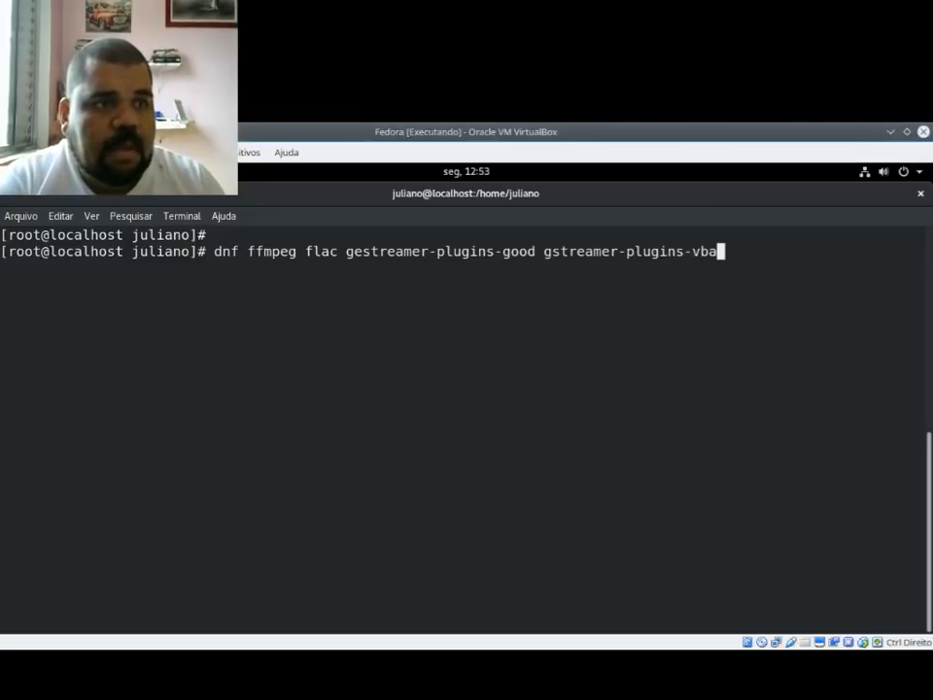
{"action": "key", "text": "BackSpace"}
{"action": "key", "text": "BackSpace"}
{"action": "key", "text": "BackSpace"}
{"action": "type", "text": "bad-"}
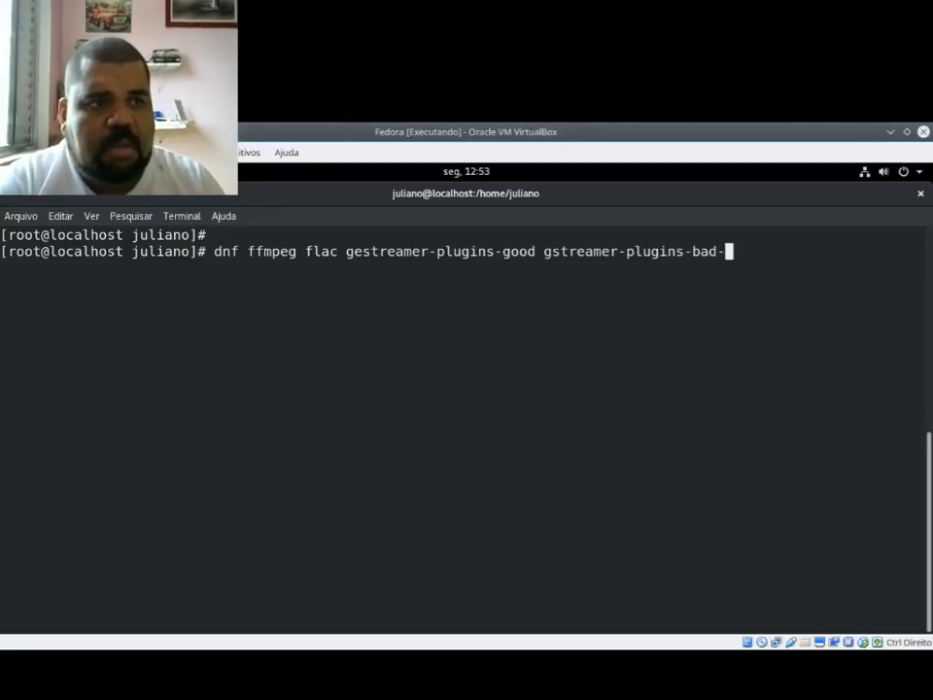
{"action": "type", "text": "f"}
{"action": "key", "text": "BackSpace"}
{"action": "type", "text": "non"}
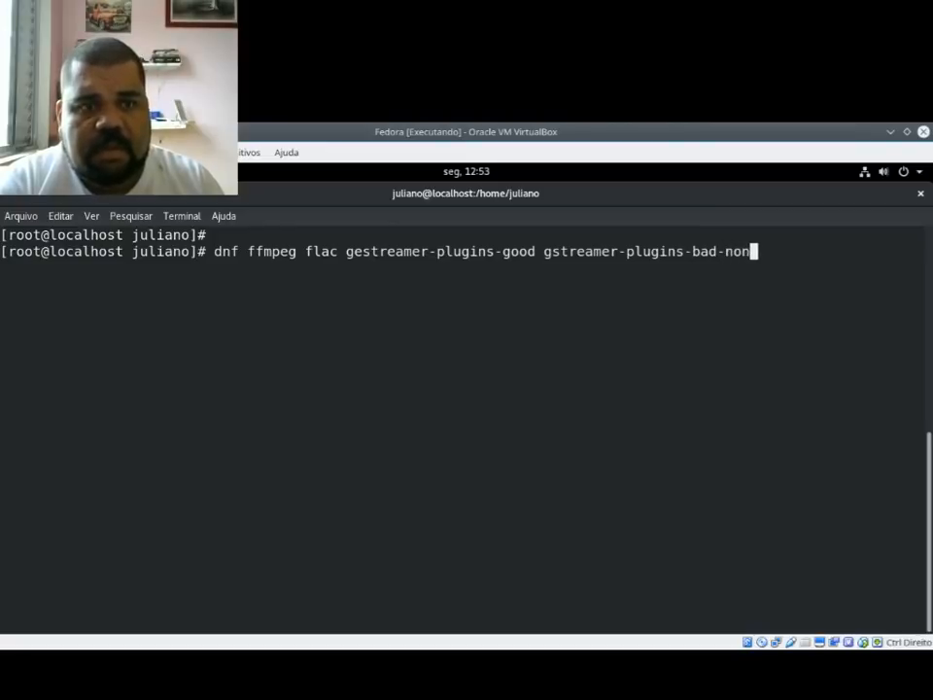
{"action": "type", "text": "free"}
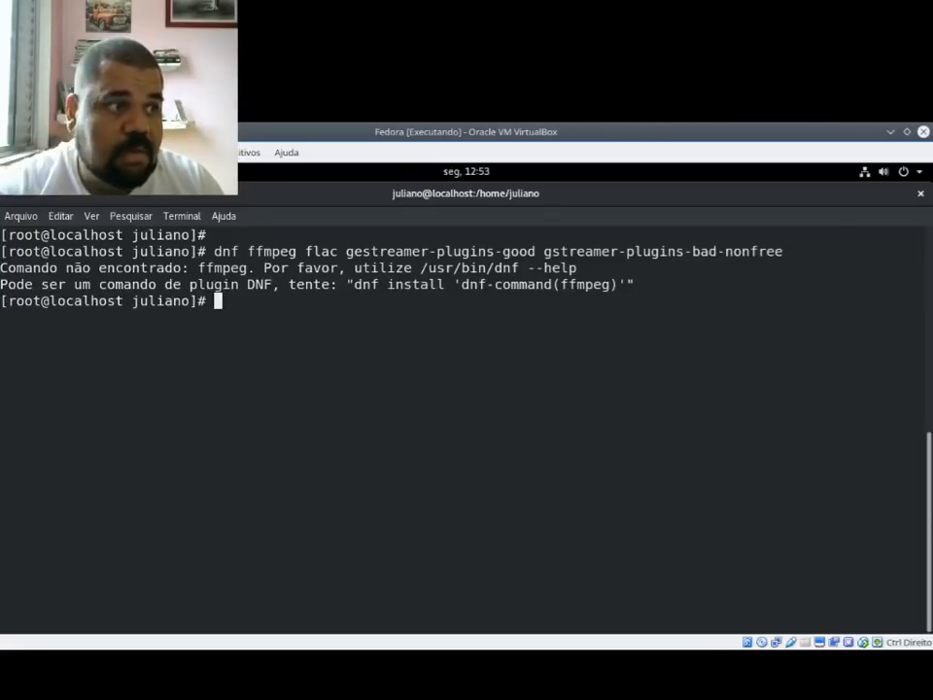
Step: Recall the codec command, insert install after dnf, and run it again
{"action": "key", "text": "Up"}
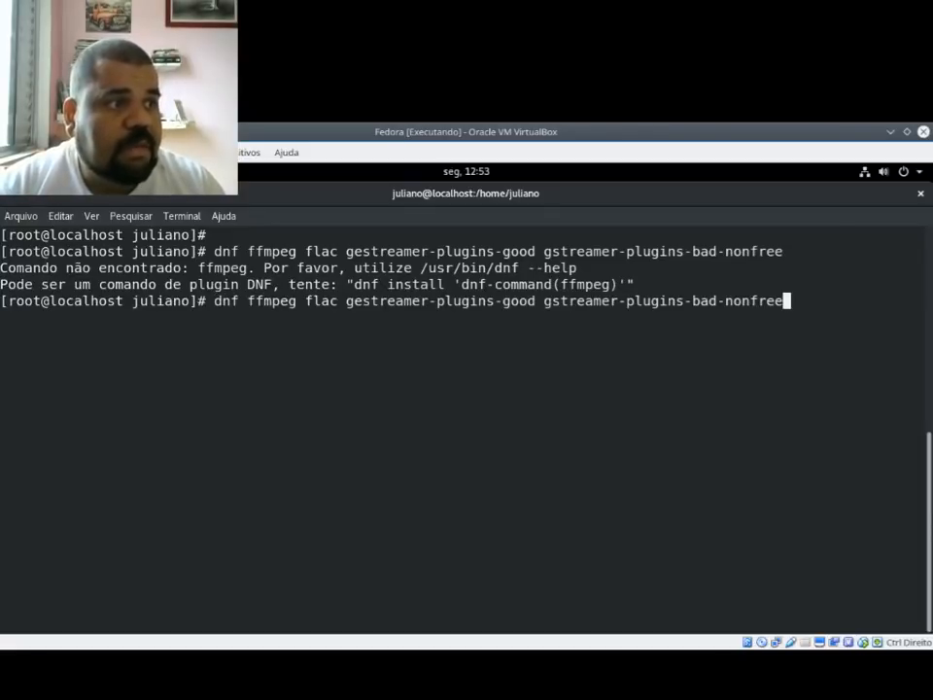
{"action": "key", "text": "Left"}
{"action": "key", "text": "Left"}
{"action": "key", "text": "Left"}
{"action": "key", "text": "Left"}
{"action": "key", "text": "Left"}
{"action": "key", "text": "Left"}
{"action": "key", "text": "Left"}
{"action": "key", "text": "Left"}
{"action": "key", "text": "Left"}
{"action": "key", "text": "Left"}
{"action": "key", "text": "Left"}
{"action": "key", "text": "Left"}
{"action": "key", "text": "Left"}
{"action": "key", "text": "Left"}
{"action": "key", "text": "Left"}
{"action": "key", "text": "Left"}
{"action": "key", "text": "Left"}
{"action": "key", "text": "Left"}
{"action": "key", "text": "Left"}
{"action": "key", "text": "Left"}
{"action": "key", "text": "Left"}
{"action": "key", "text": "Left"}
{"action": "key", "text": "Left"}
{"action": "key", "text": "Left"}
{"action": "key", "text": "Left"}
{"action": "key", "text": "Left"}
{"action": "key", "text": "Left"}
{"action": "key", "text": "Left"}
{"action": "key", "text": "Left"}
{"action": "key", "text": "Left"}
{"action": "key", "text": "Left"}
{"action": "key", "text": "Left"}
{"action": "key", "text": "Left"}
{"action": "key", "text": "Left"}
{"action": "key", "text": "Left"}
{"action": "key", "text": "Left"}
{"action": "key", "text": "Left"}
{"action": "key", "text": "Left"}
{"action": "key", "text": "Left"}
{"action": "key", "text": "Left"}
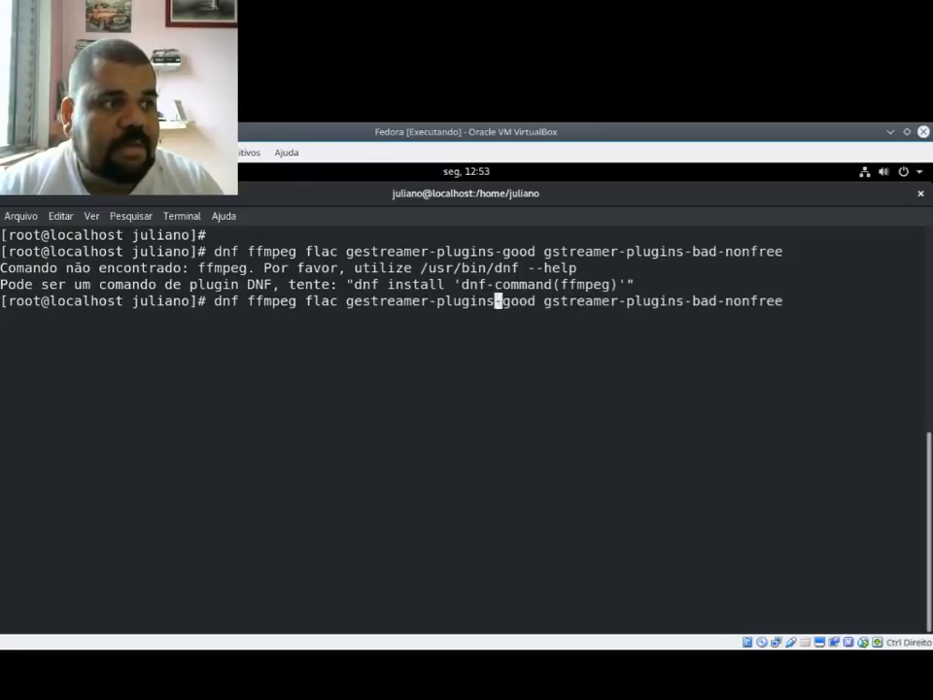
{"action": "key", "text": "Left"}
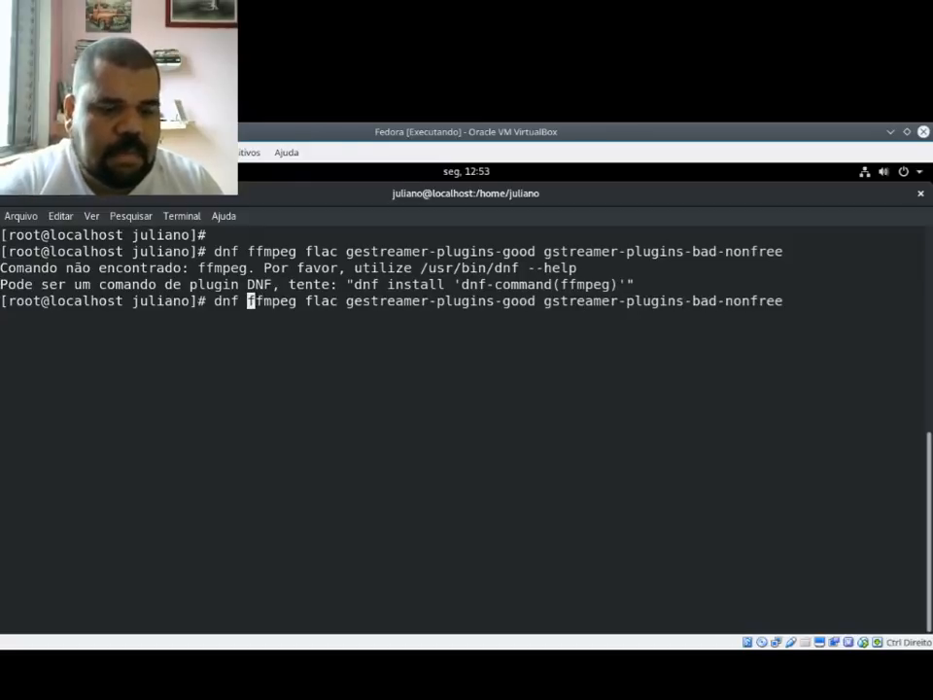
{"action": "type", "text": "install"}
{"action": "key", "text": "Return"}
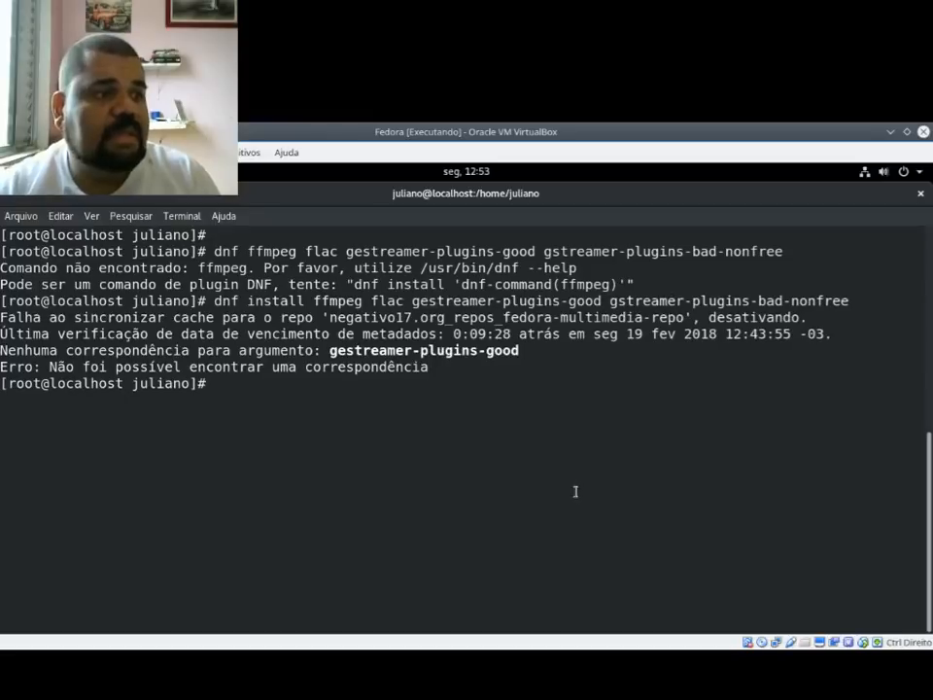
Step: Recall the dnf install command, correct gestreamer-plugins-good to gstreamer-plugins-good, and run it
{"action": "key", "text": "Up"}
{"action": "key", "text": "Left"}
{"action": "key", "text": "Left"}
{"action": "key", "text": "Left"}
{"action": "key", "text": "Left"}
{"action": "key", "text": "Left"}
{"action": "key", "text": "Left"}
{"action": "key", "text": "Left"}
{"action": "key", "text": "Left"}
{"action": "key", "text": "Left"}
{"action": "key", "text": "Left"}
{"action": "key", "text": "Left"}
{"action": "key", "text": "Left"}
{"action": "key", "text": "Left"}
{"action": "key", "text": "Left"}
{"action": "key", "text": "Left"}
{"action": "key", "text": "Left"}
{"action": "key", "text": "Left"}
{"action": "key", "text": "Left"}
{"action": "key", "text": "Left"}
{"action": "key", "text": "Left"}
{"action": "key", "text": "Left"}
{"action": "key", "text": "Left"}
{"action": "key", "text": "Left"}
{"action": "key", "text": "Left"}
{"action": "key", "text": "Left"}
{"action": "key", "text": "Left"}
{"action": "key", "text": "Left"}
{"action": "key", "text": "Left"}
{"action": "key", "text": "Left"}
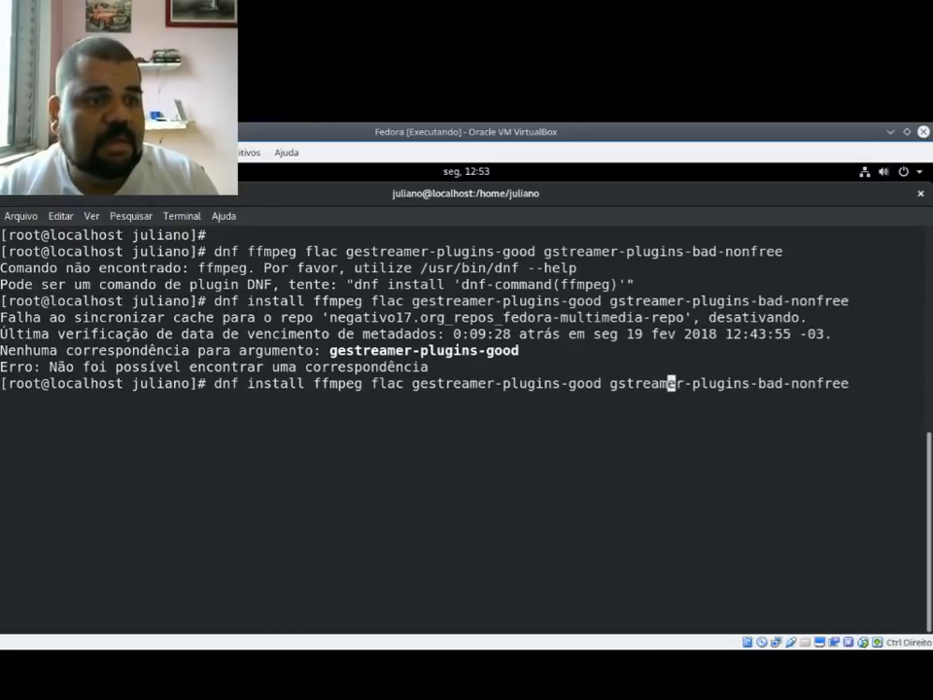
{"action": "key", "text": "Delete"}
{"action": "key", "text": "Return"}
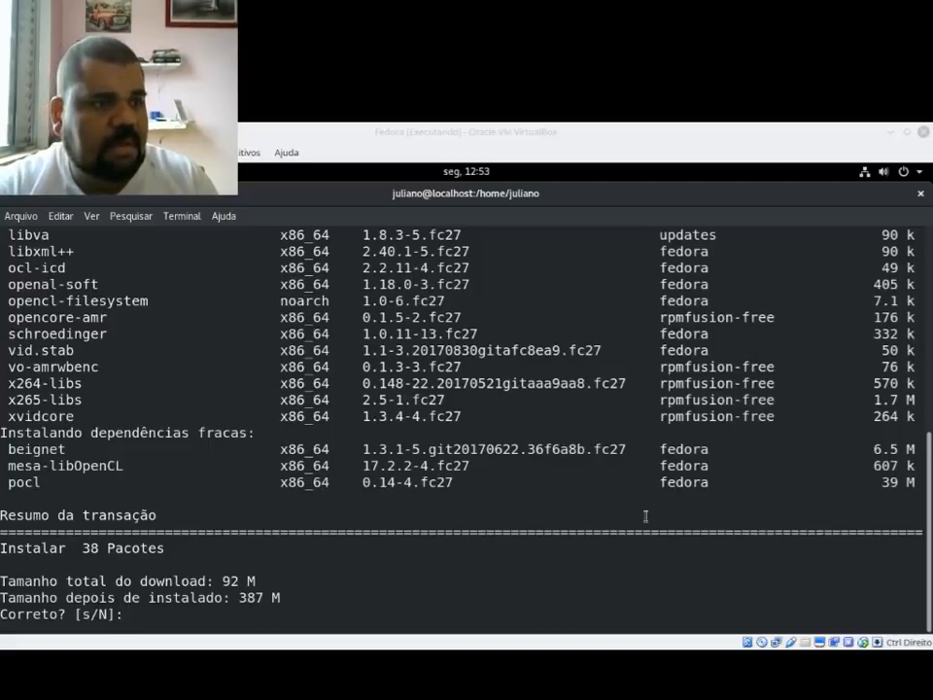
Step: Decline the codec package transaction with N and clear the terminal, adding blank prompt lines
{"action": "left_click", "coordinate": [788, 381]}
{"action": "type", "text": "N"}
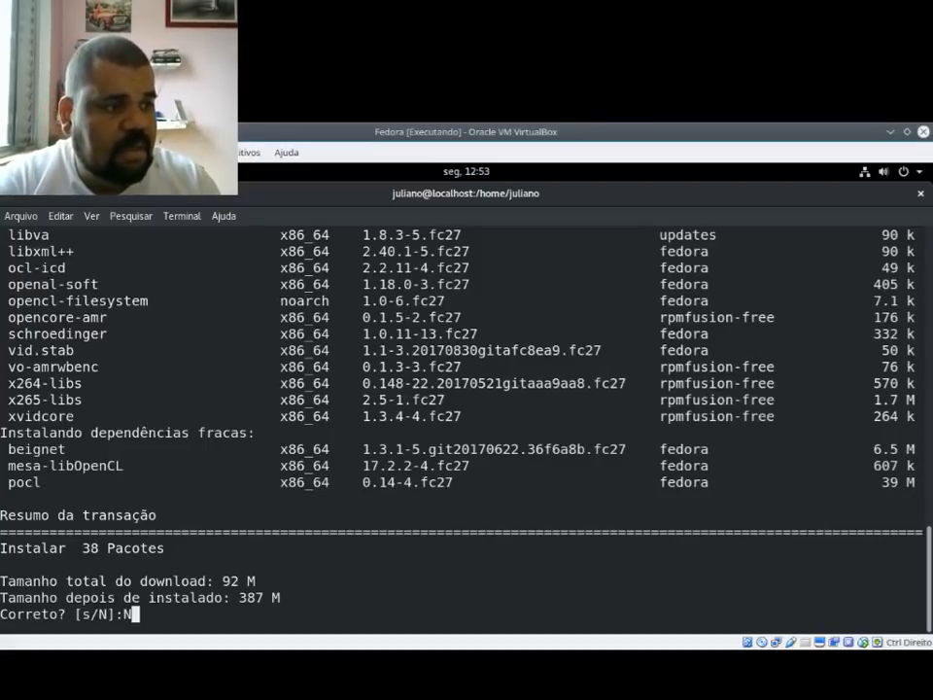
{"action": "key", "text": "Return"}
{"action": "type", "text": "cle"}
{"action": "key", "text": "Return"}
{"action": "key", "text": "Return"}
Step: Request the VLC installation with dnf install vlc and answer N to its transaction confirmation
{"action": "type", "text": "y"}
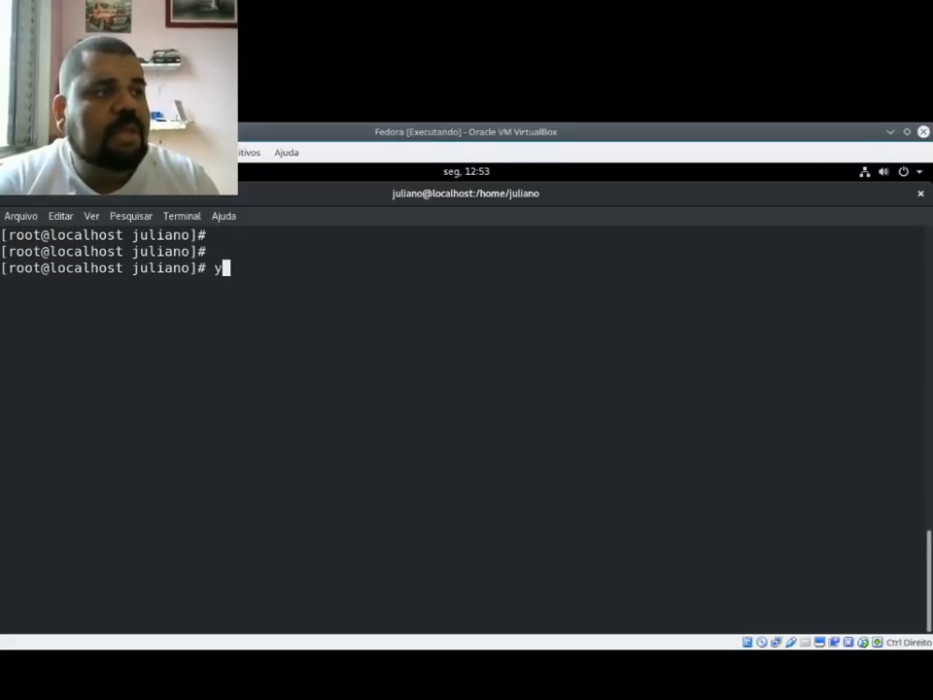
{"action": "type", "text": "j"}
{"action": "key", "text": "BackSpace"}
{"action": "key", "text": "BackSpace"}
{"action": "type", "text": "dnf install vlc"}
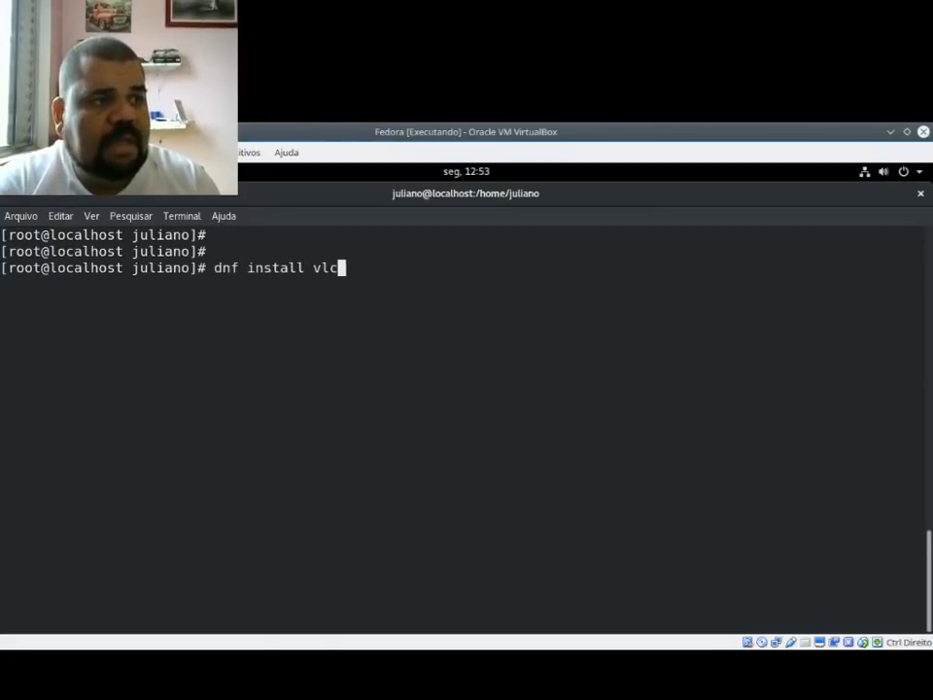
{"action": "key", "text": "Return"}
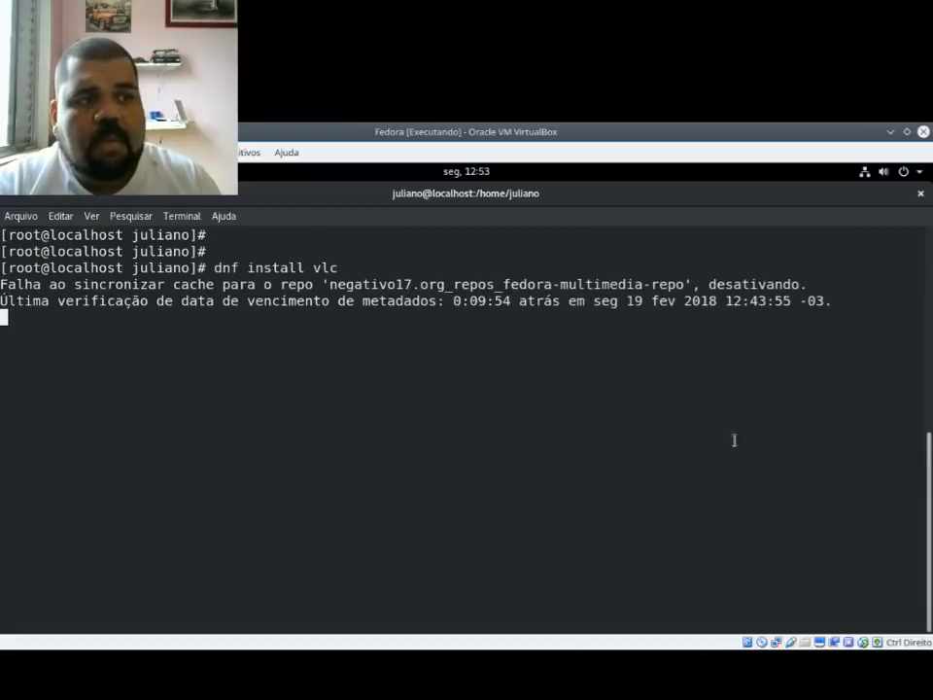
{"action": "type", "text": "N"}
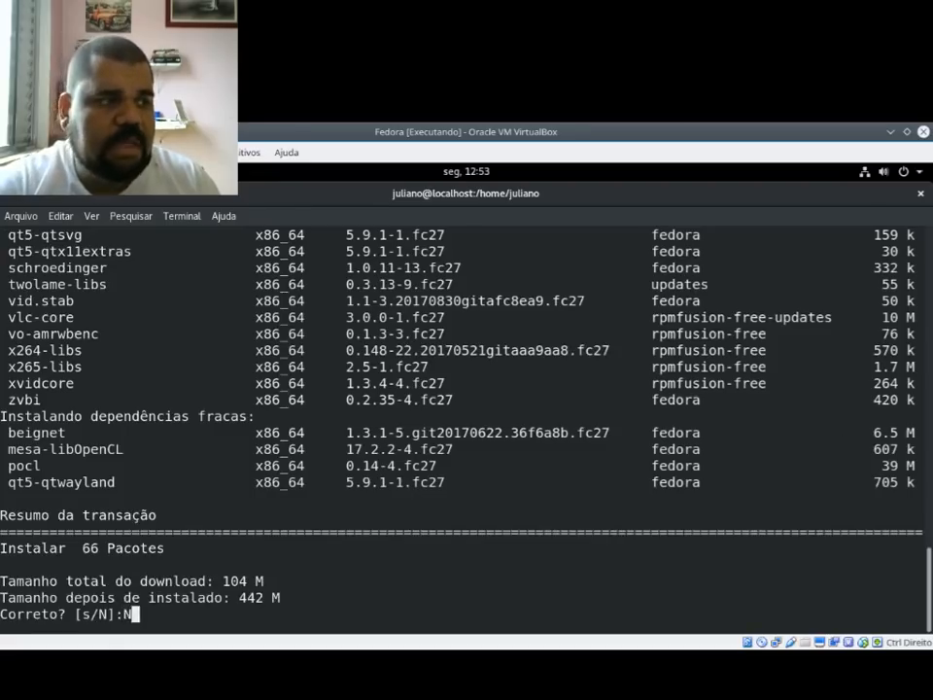
{"action": "key", "text": "Return"}
Step: Clear the terminal screen with the clear command
{"action": "type", "text": "cler"}
{"action": "key", "text": "Return"}
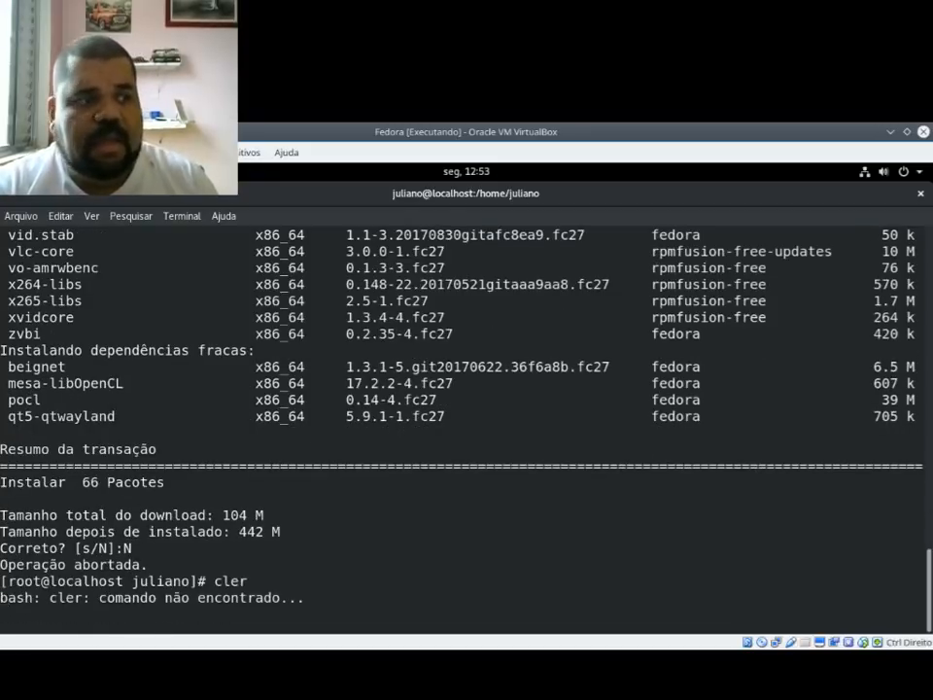
{"action": "key", "text": "ctrl+c"}
{"action": "type", "text": "clear"}
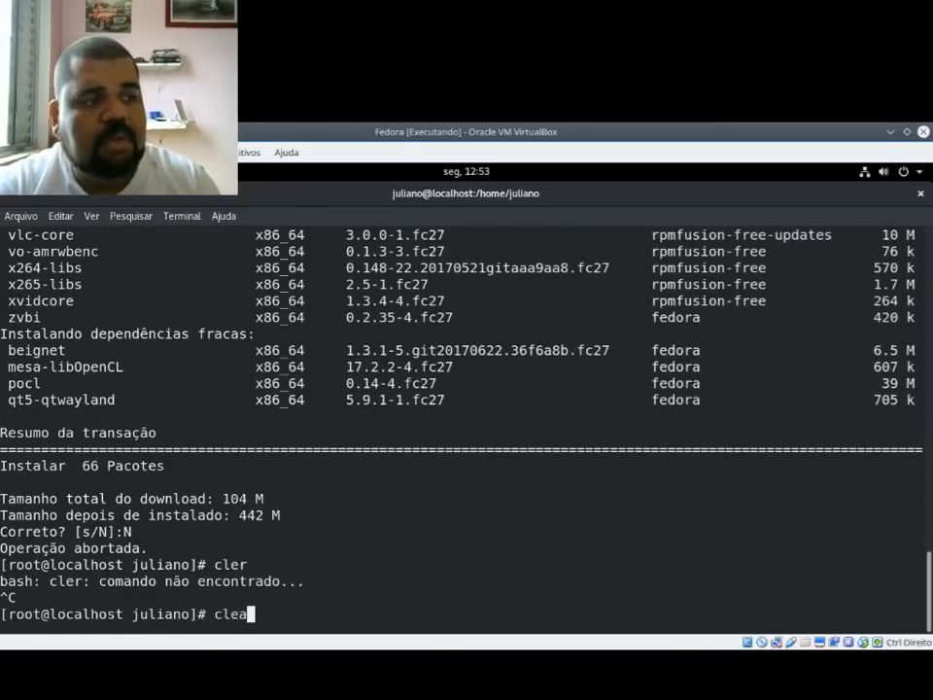
{"action": "key", "text": "Return"}
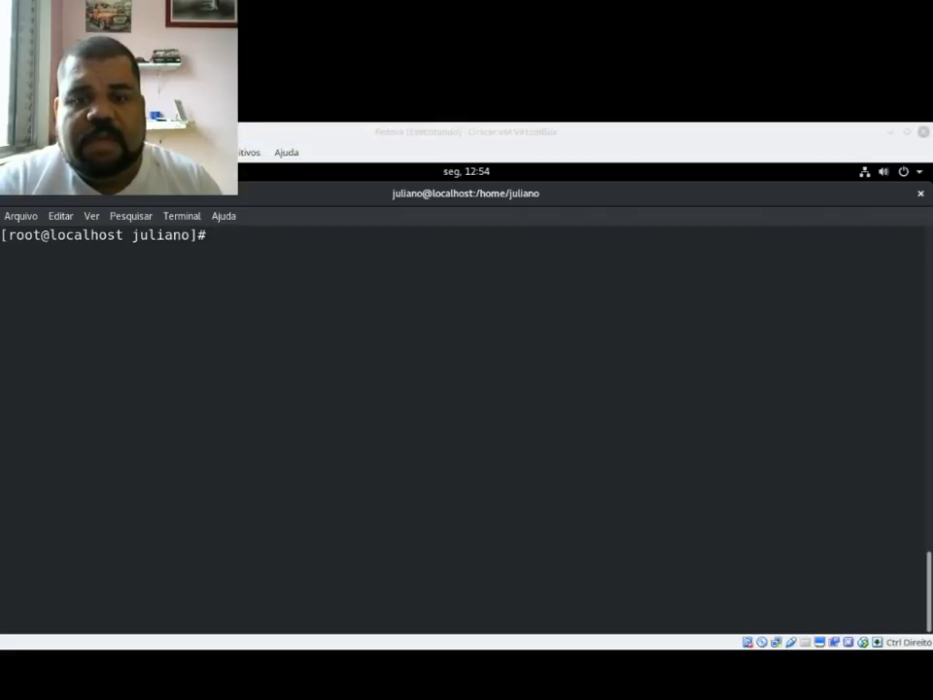
Step: Switch to the Blog Linux site in Google Chrome, open its home page and look over the latest posts
{"action": "key", "text": "alt+Tab"}
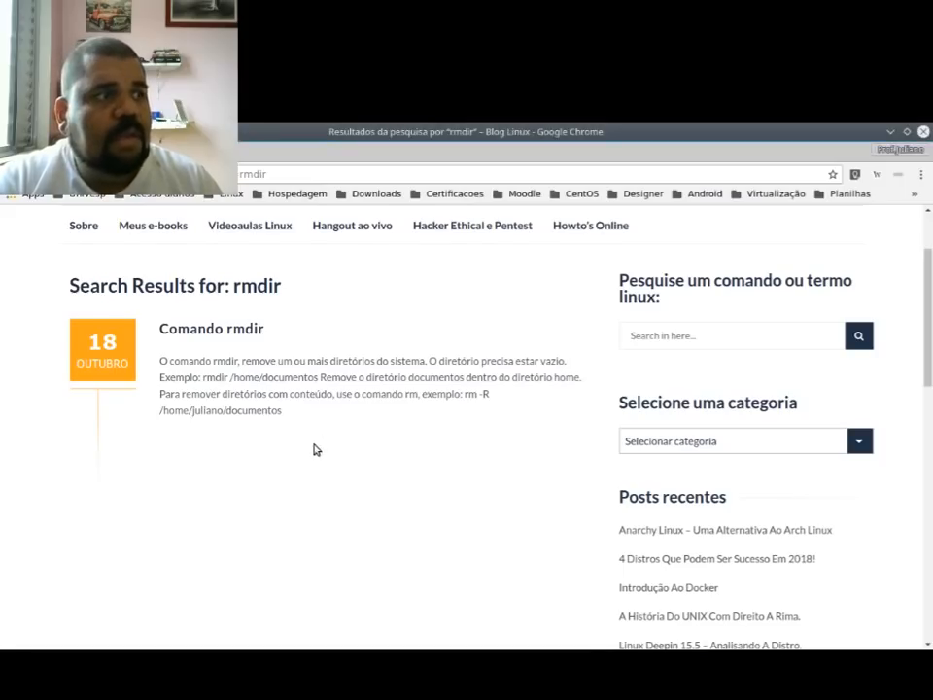
{"action": "scroll", "coordinate": [235, 279], "scroll_direction": "up", "scroll_amount": 2}
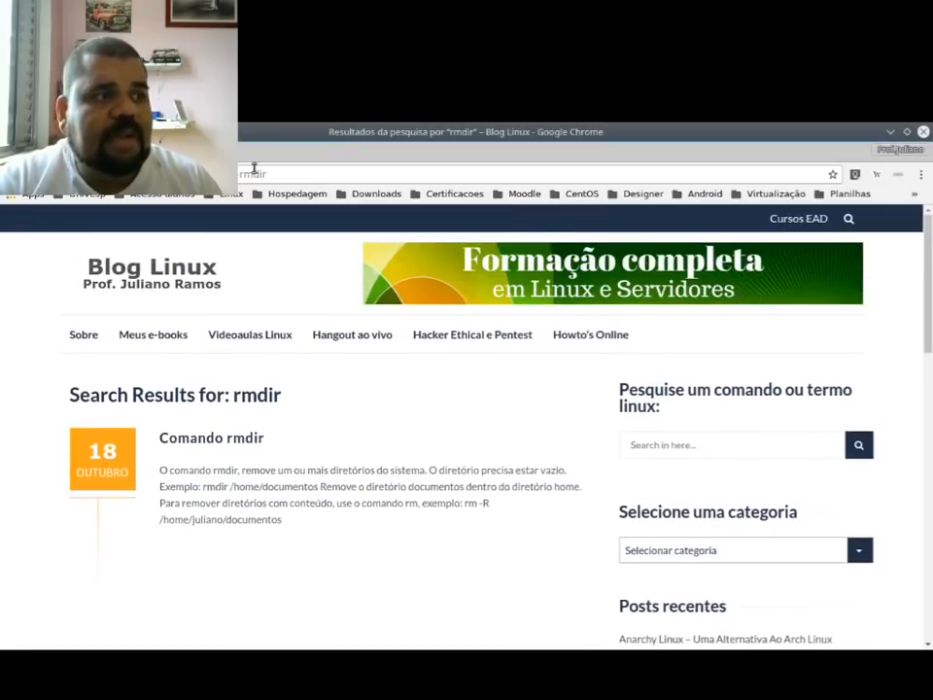
{"action": "left_click", "coordinate": [122, 278]}
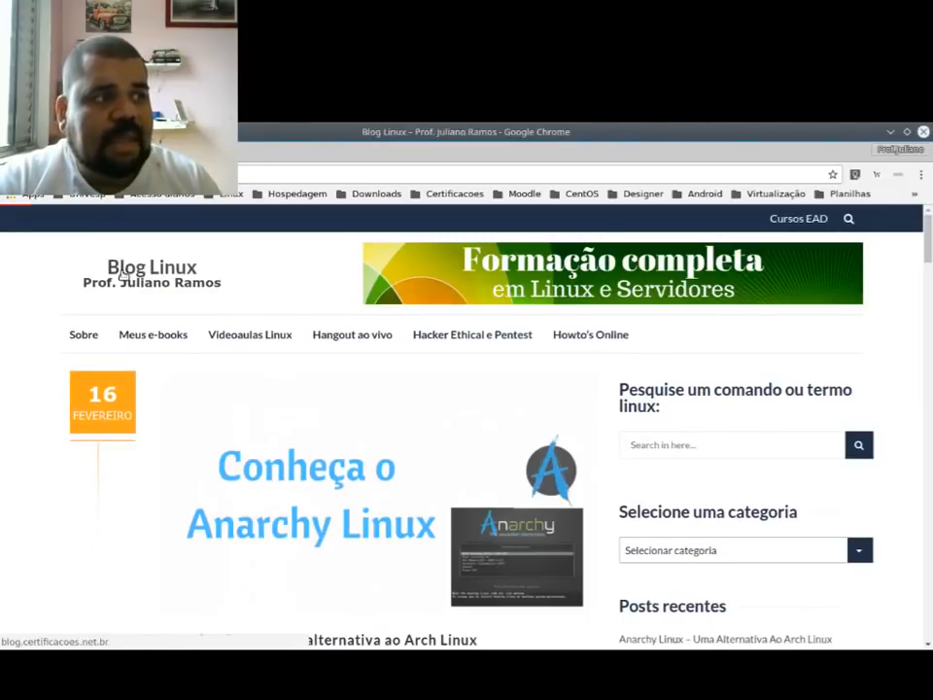
{"action": "scroll", "coordinate": [287, 548], "scroll_direction": "down", "scroll_amount": 1}
{"action": "scroll", "coordinate": [287, 547], "scroll_direction": "down", "scroll_amount": 6}
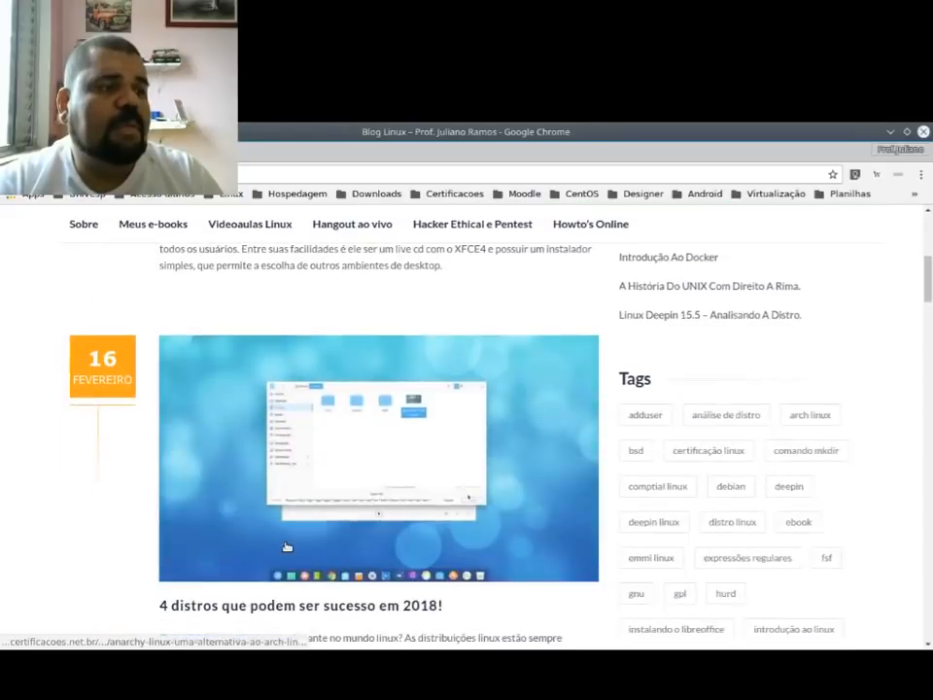
{"action": "scroll", "coordinate": [284, 549], "scroll_direction": "up", "scroll_amount": 1}
{"action": "scroll", "coordinate": [285, 548], "scroll_direction": "up", "scroll_amount": 5}
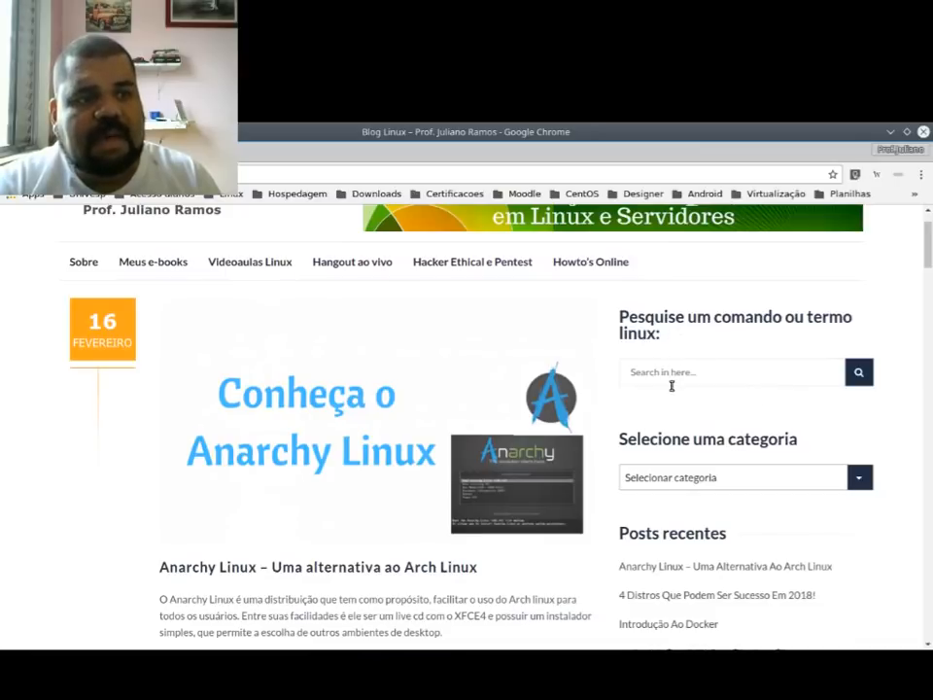
Step: Search the Blog Linux site for cat and look over the results
{"action": "left_click", "coordinate": [671, 386]}
{"action": "type", "text": "r"}
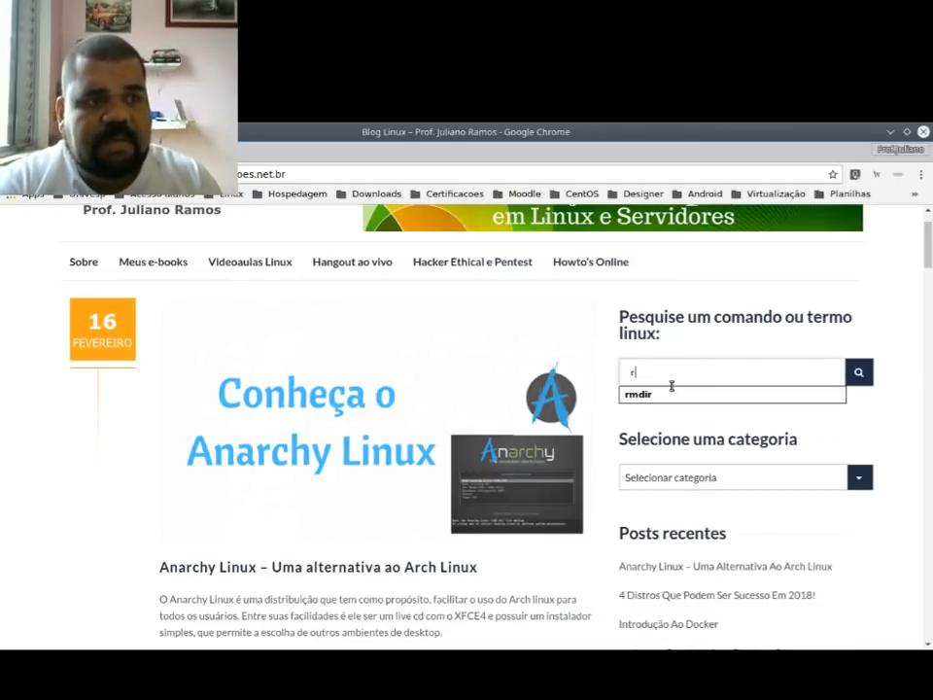
{"action": "key", "text": "BackSpace"}
{"action": "type", "text": "cat"}
{"action": "key", "text": "Return"}
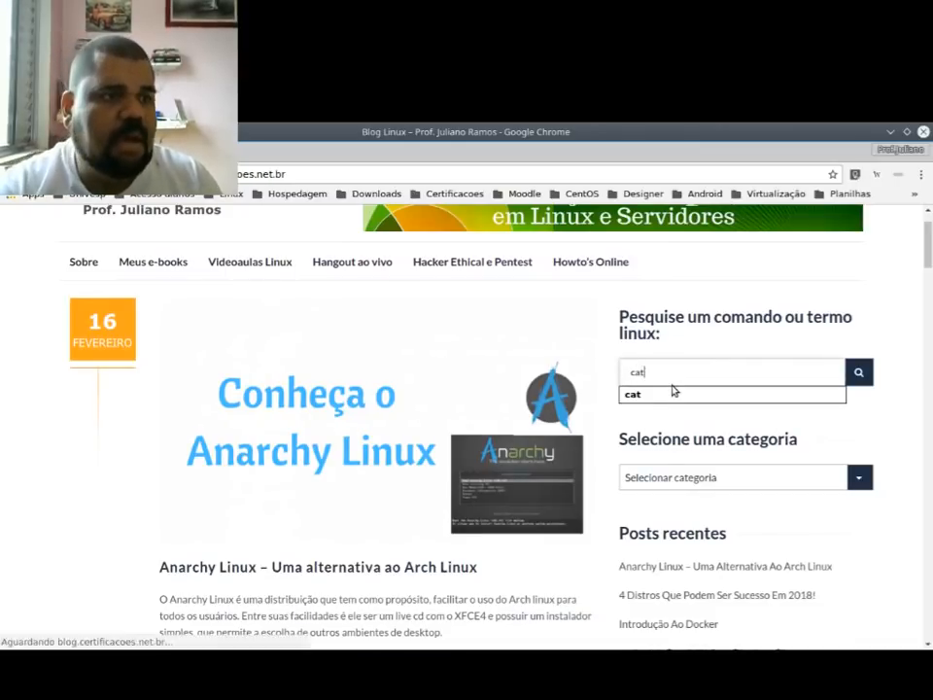
{"action": "scroll", "coordinate": [260, 410], "scroll_direction": "down", "scroll_amount": 2}
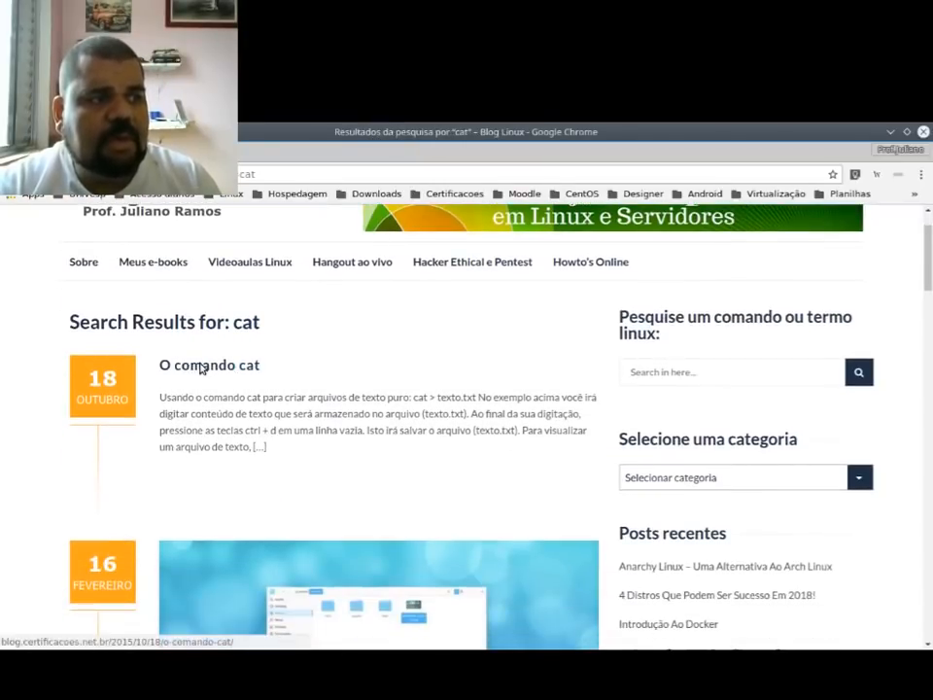
Step: Open the article "O comando cat" and look through its usage examples
{"action": "left_click", "coordinate": [201, 368]}
{"action": "scroll", "coordinate": [200, 368], "scroll_direction": "down", "scroll_amount": 5}
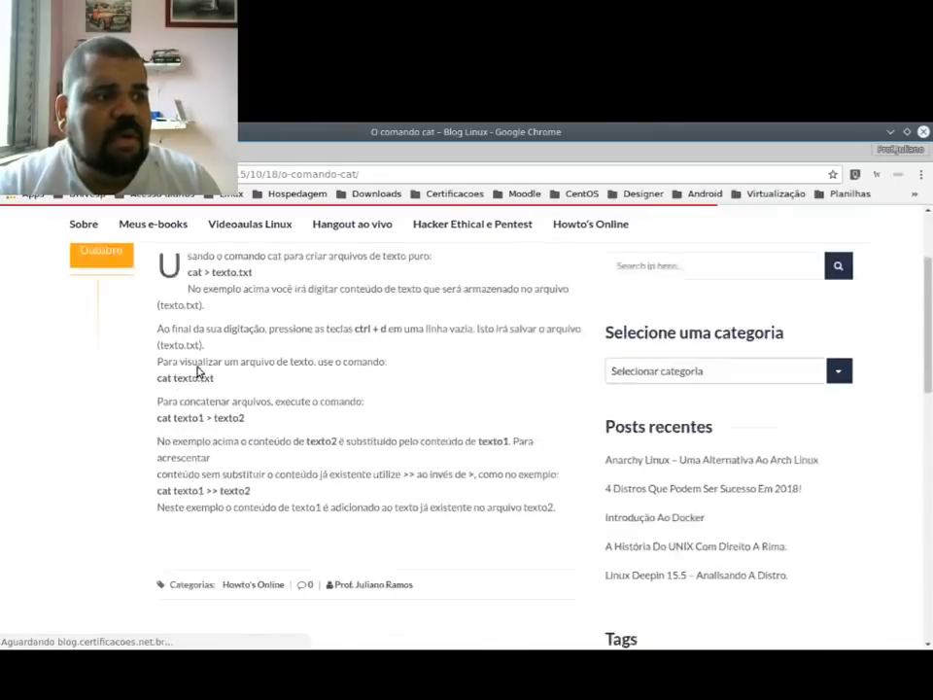
{"action": "scroll", "coordinate": [305, 497], "scroll_direction": "up", "scroll_amount": 3}
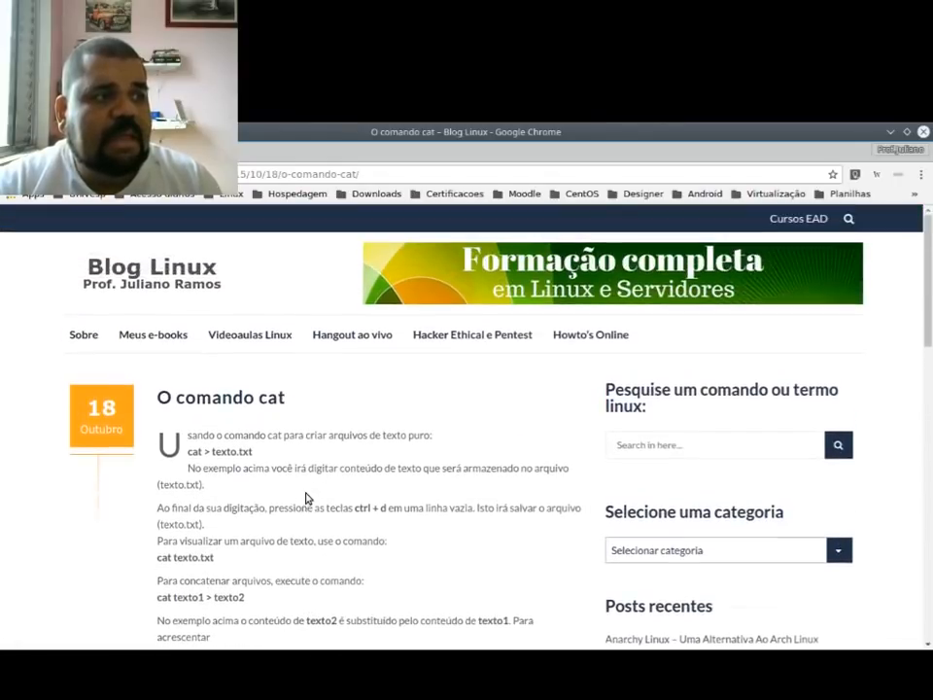
Step: Return to the blog's home page, open the Howto's Online category and look through its articles
{"action": "left_click", "coordinate": [185, 288]}
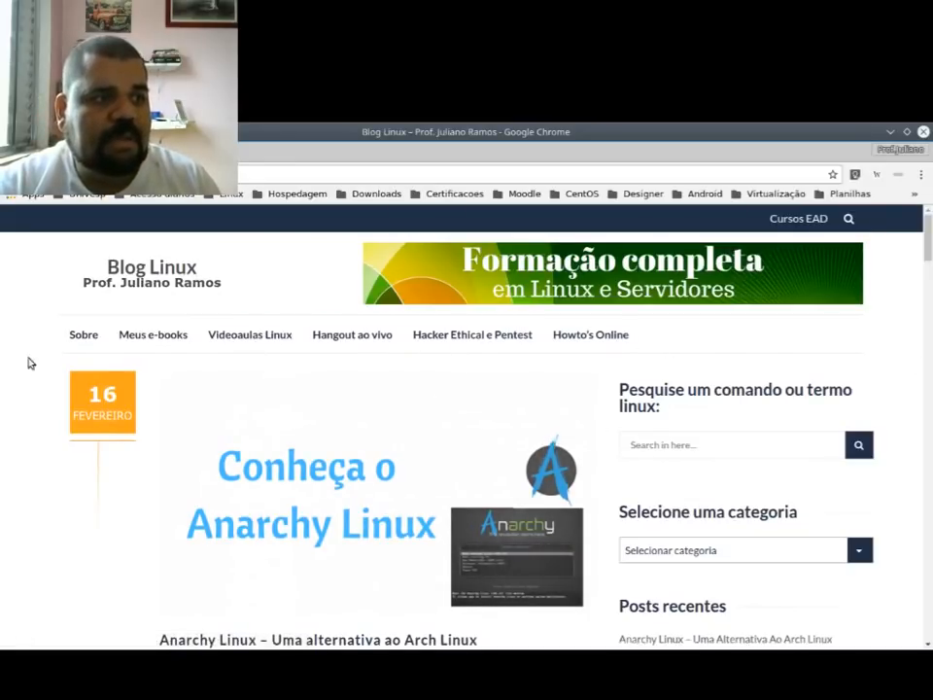
{"action": "left_click", "coordinate": [628, 337]}
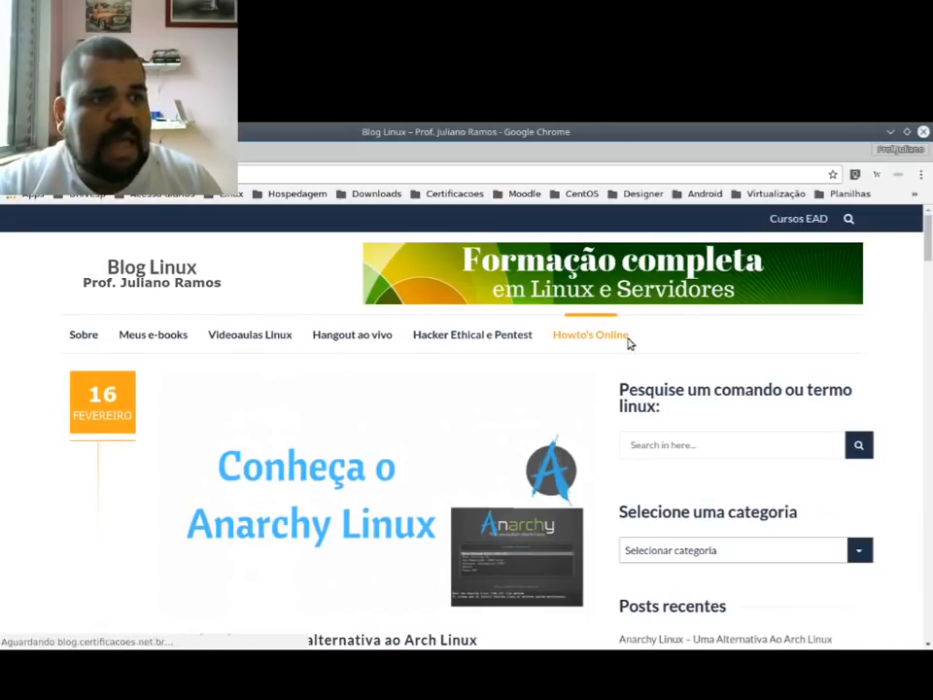
{"action": "scroll", "coordinate": [298, 518], "scroll_direction": "down", "scroll_amount": 12}
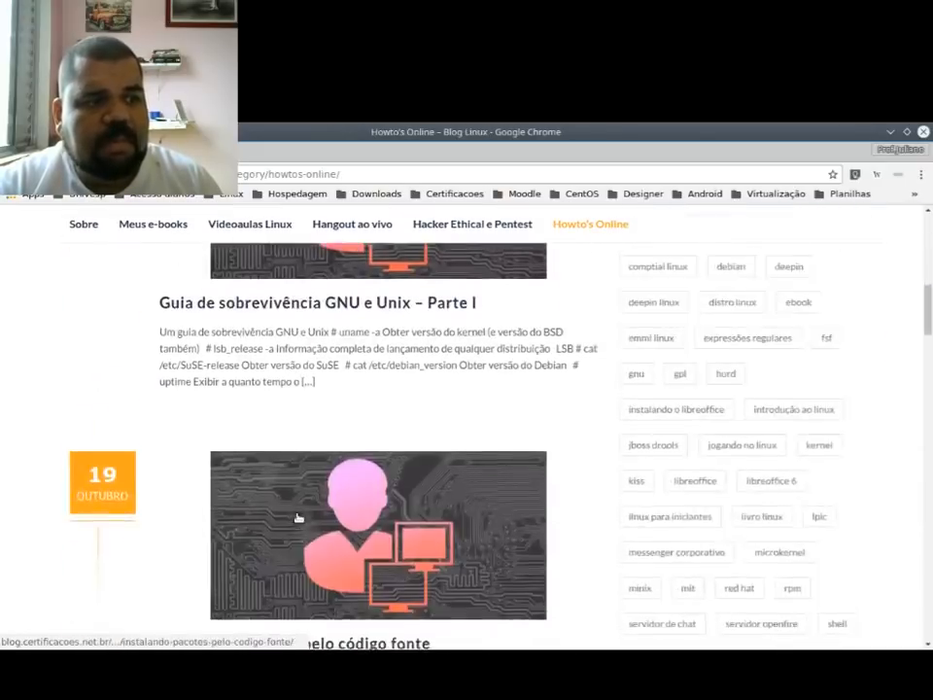
{"action": "scroll", "coordinate": [298, 518], "scroll_direction": "down", "scroll_amount": 5}
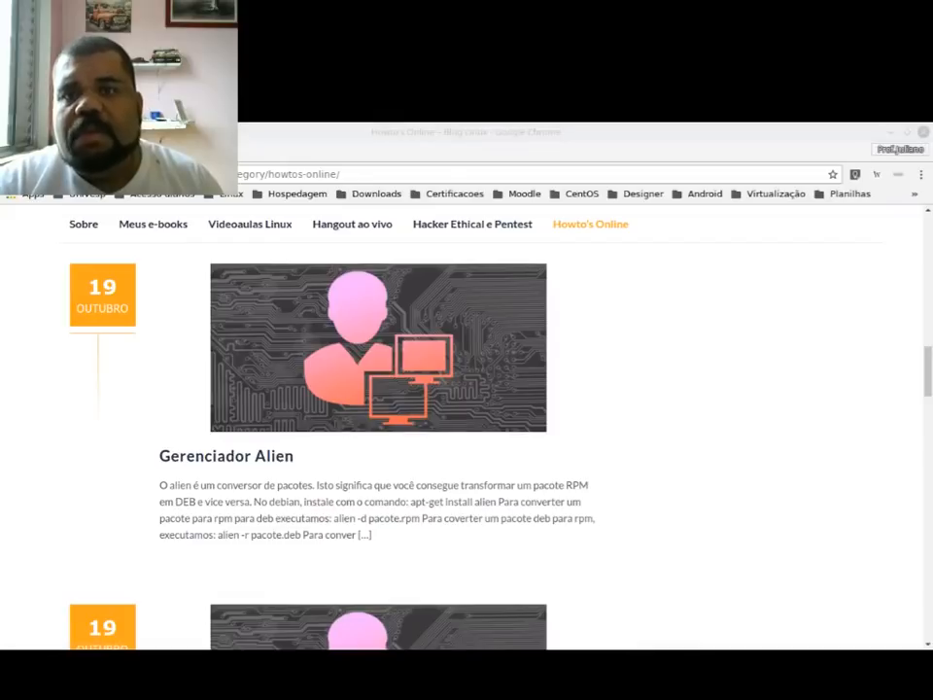